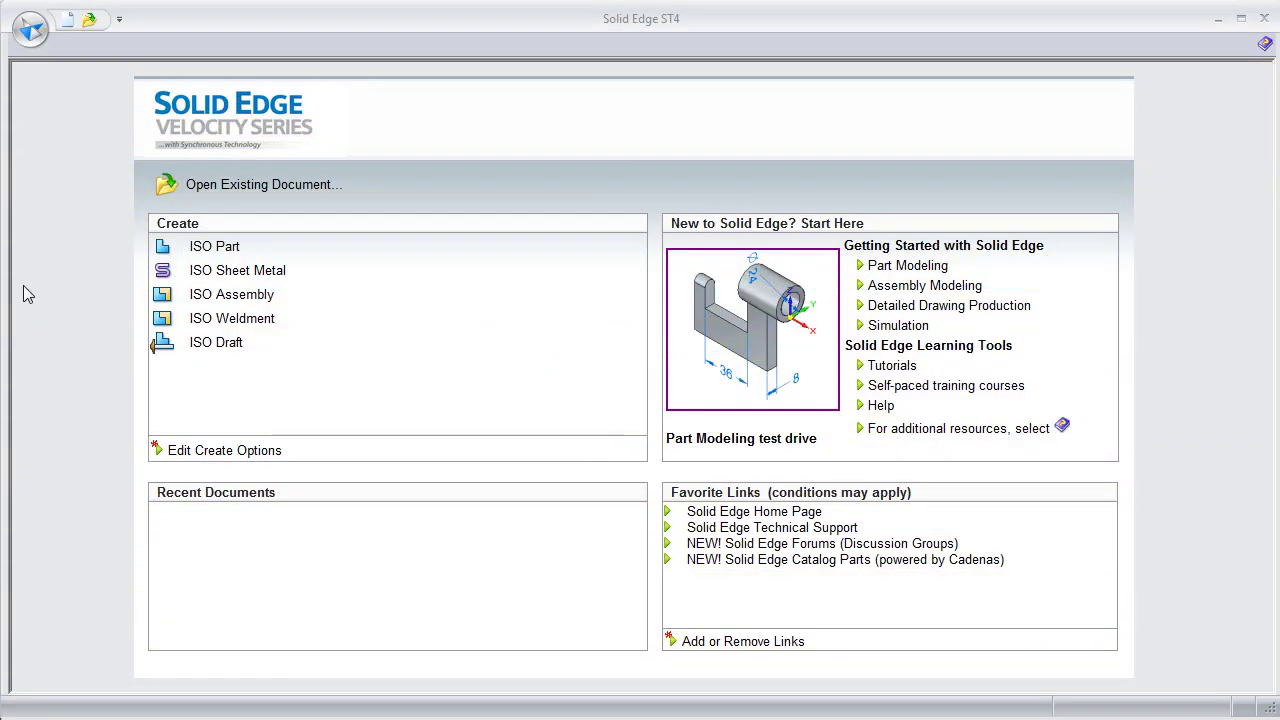
Examine the dimensioned stepped profile in the Adobe Reader drawing, and return to Solid Edge
key(alt+Tab)
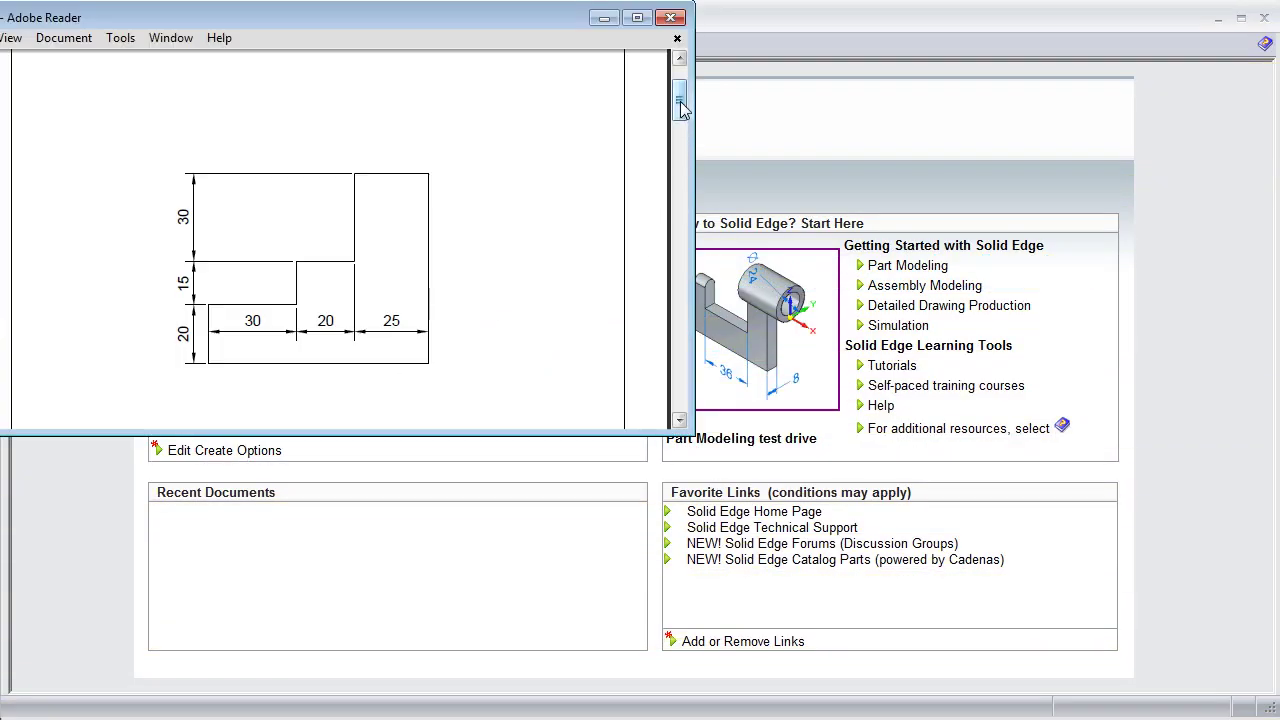
mouse_move(680, 101)
mouse_down()
mouse_move(681, 325)
mouse_move(703, 106)
mouse_move(706, 120)
mouse_up()
click(1172, 320)
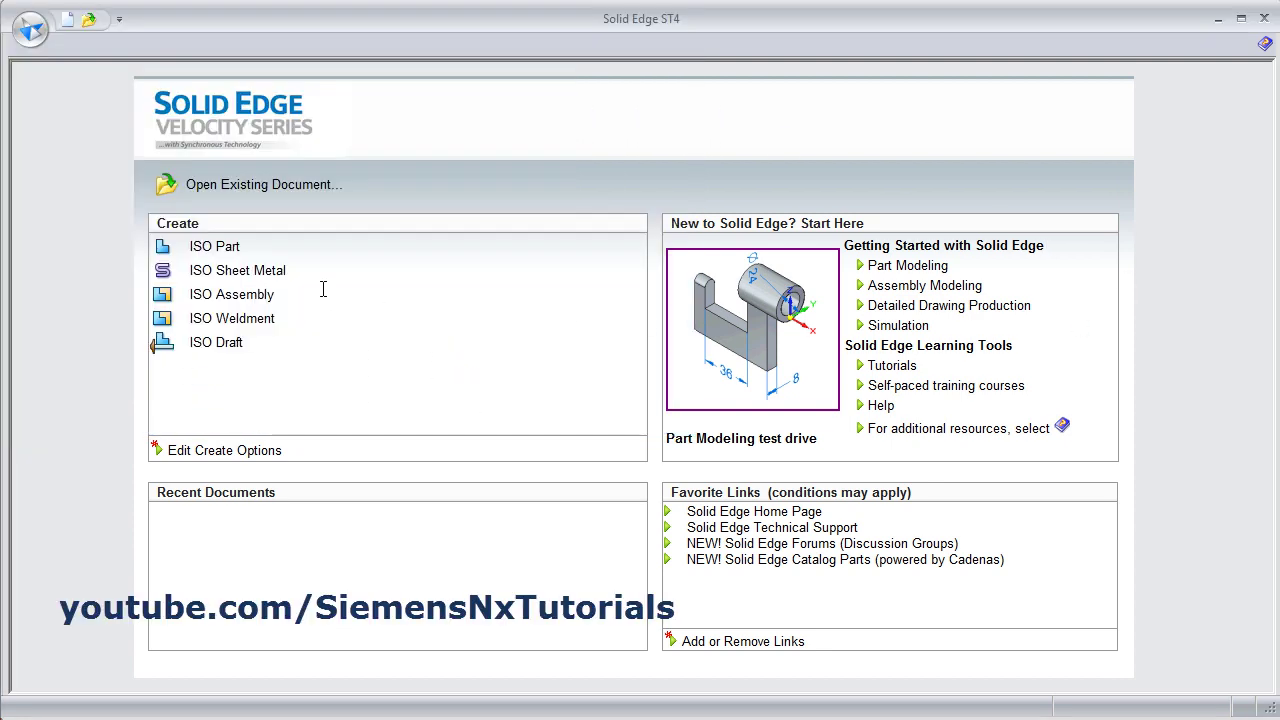
Create a new ISO Part document and transition it from the synchronous to the ordered modeling environment
click(214, 249)
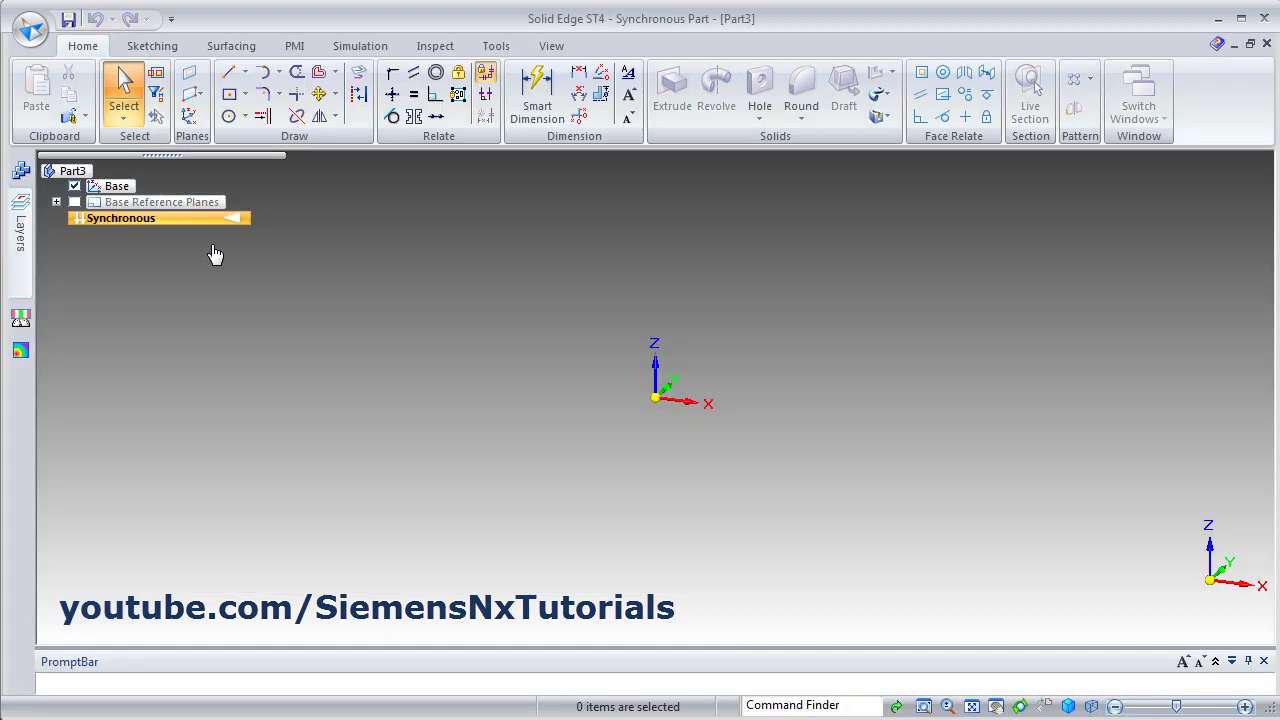
right_click(140, 221)
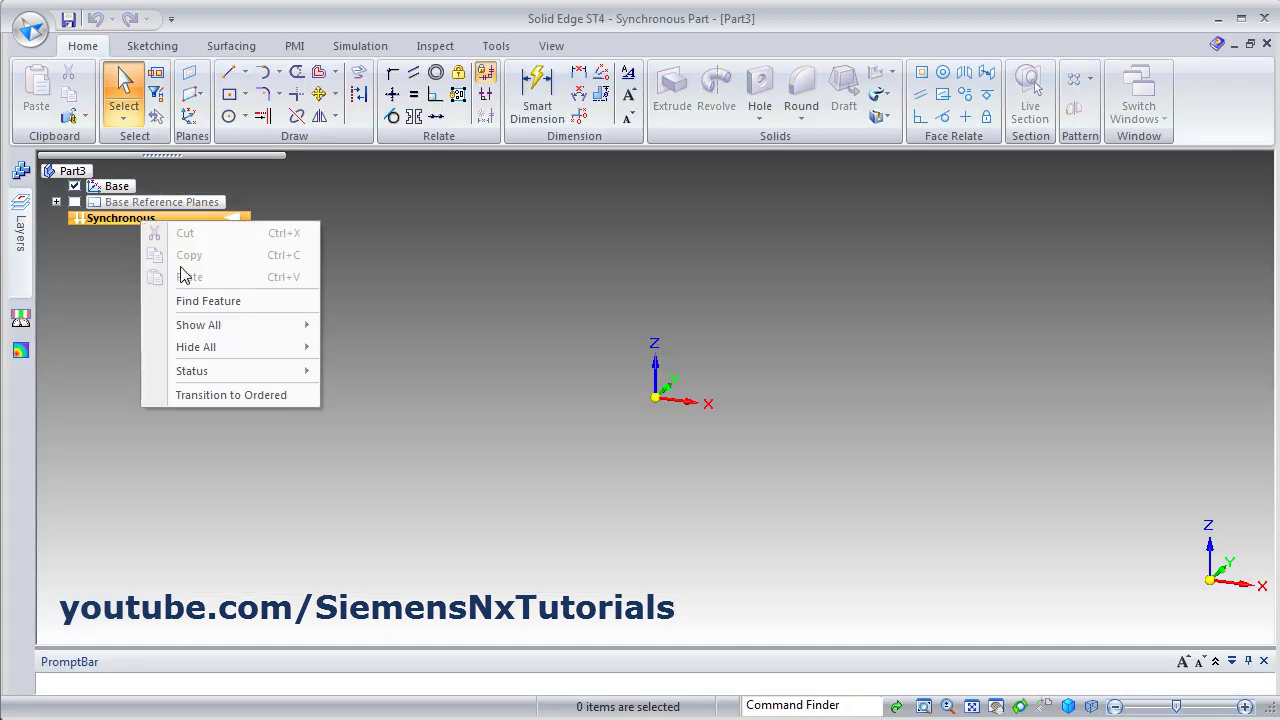
click(230, 395)
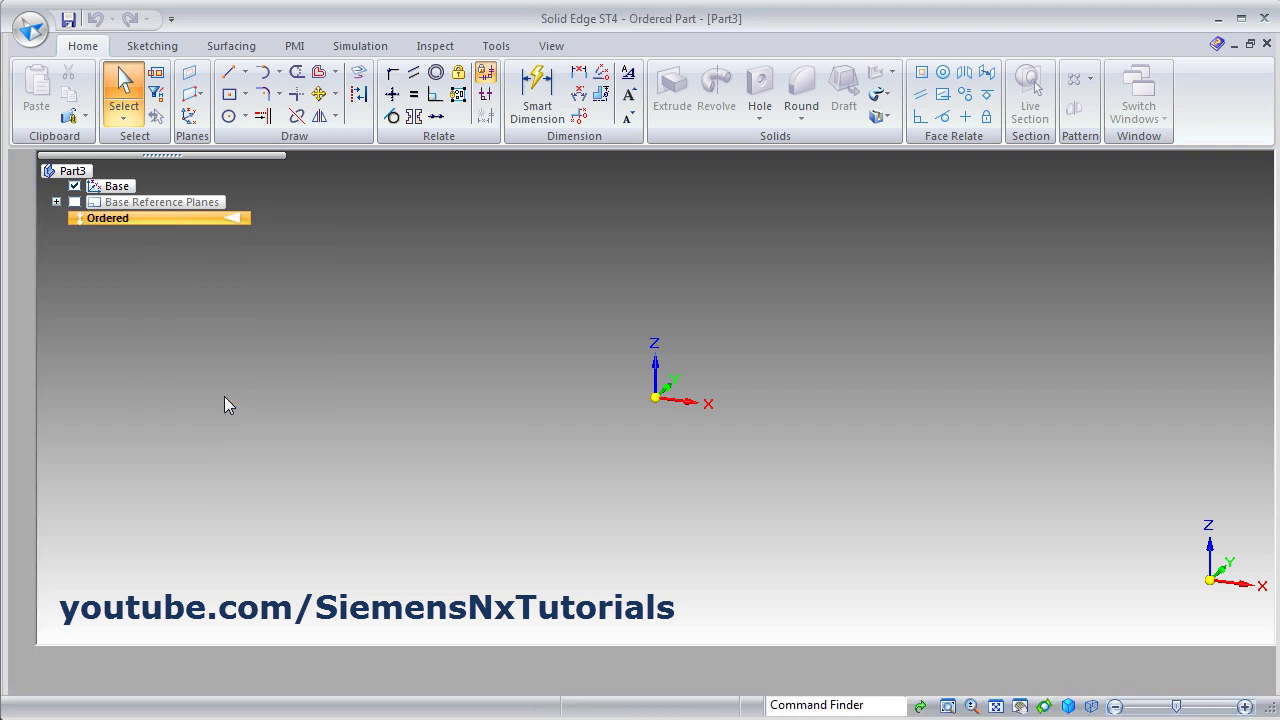
click(83, 47)
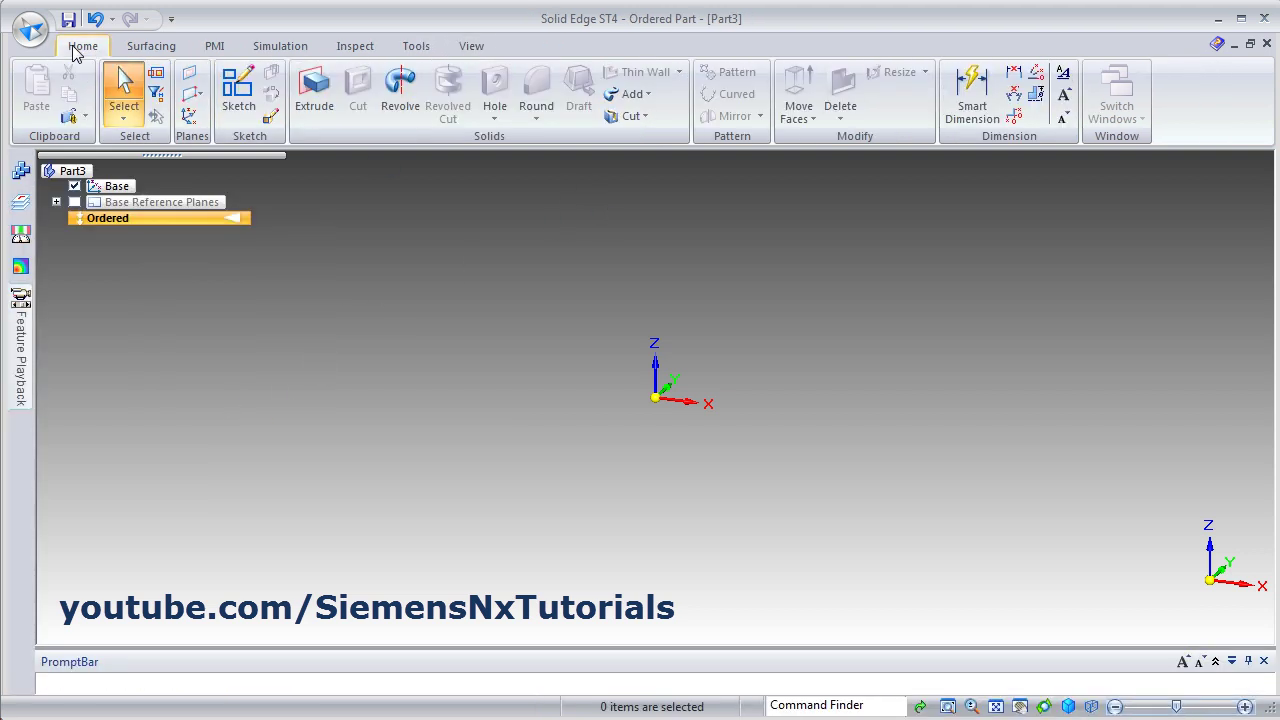
Start a sketch on the base XY plane using the Coincident Plane option
click(240, 98)
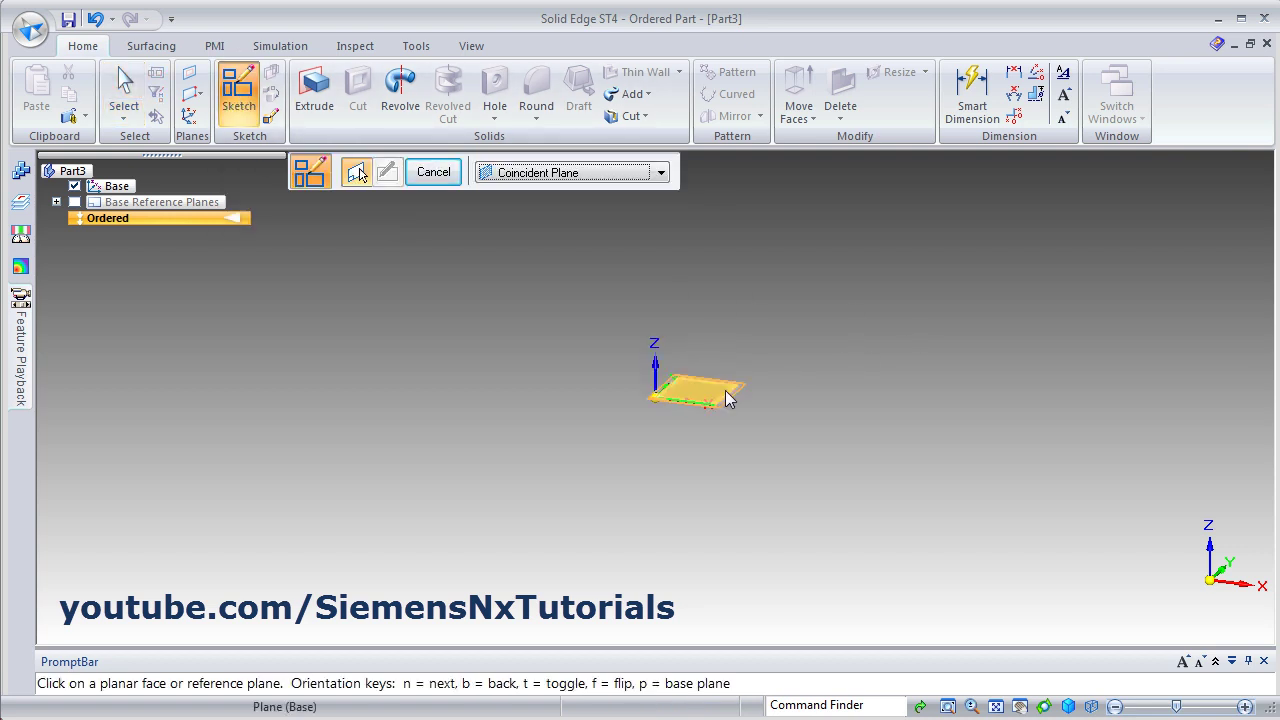
click(727, 396)
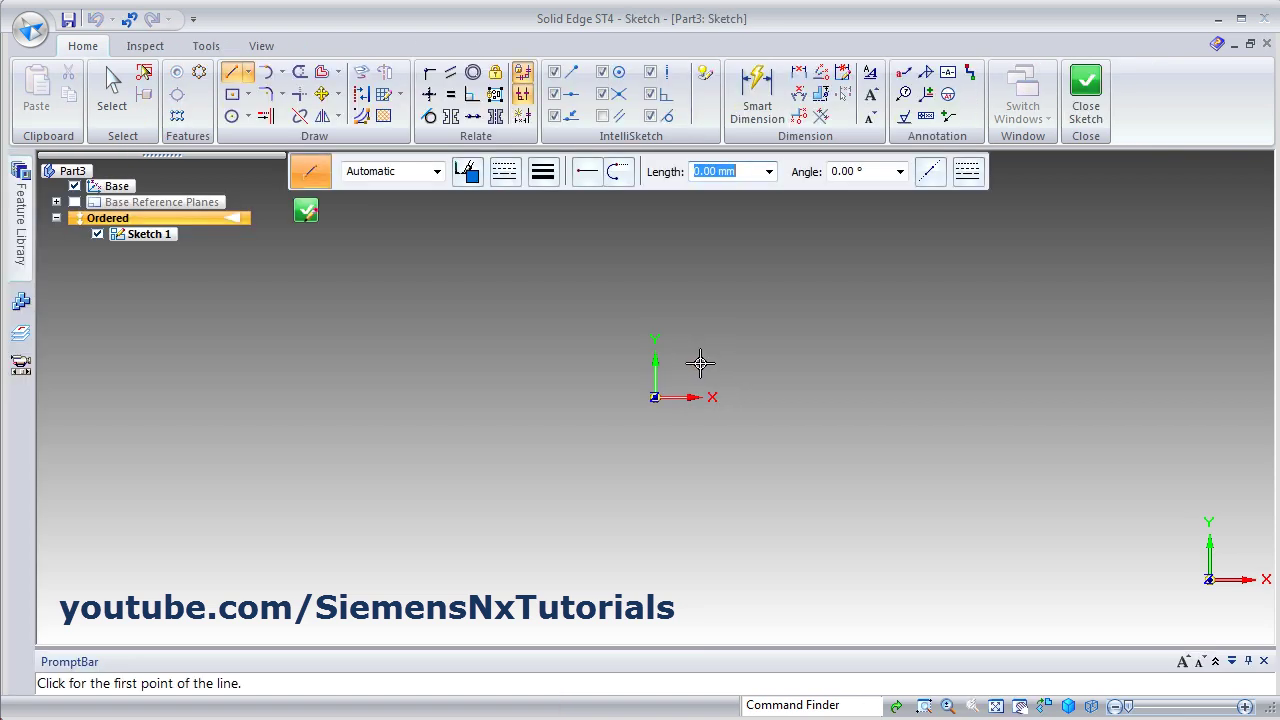
mouse_move(701, 360)
shift+middle_down()
mouse_move(474, 468)
mouse_move(420, 515)
shift+middle_up()
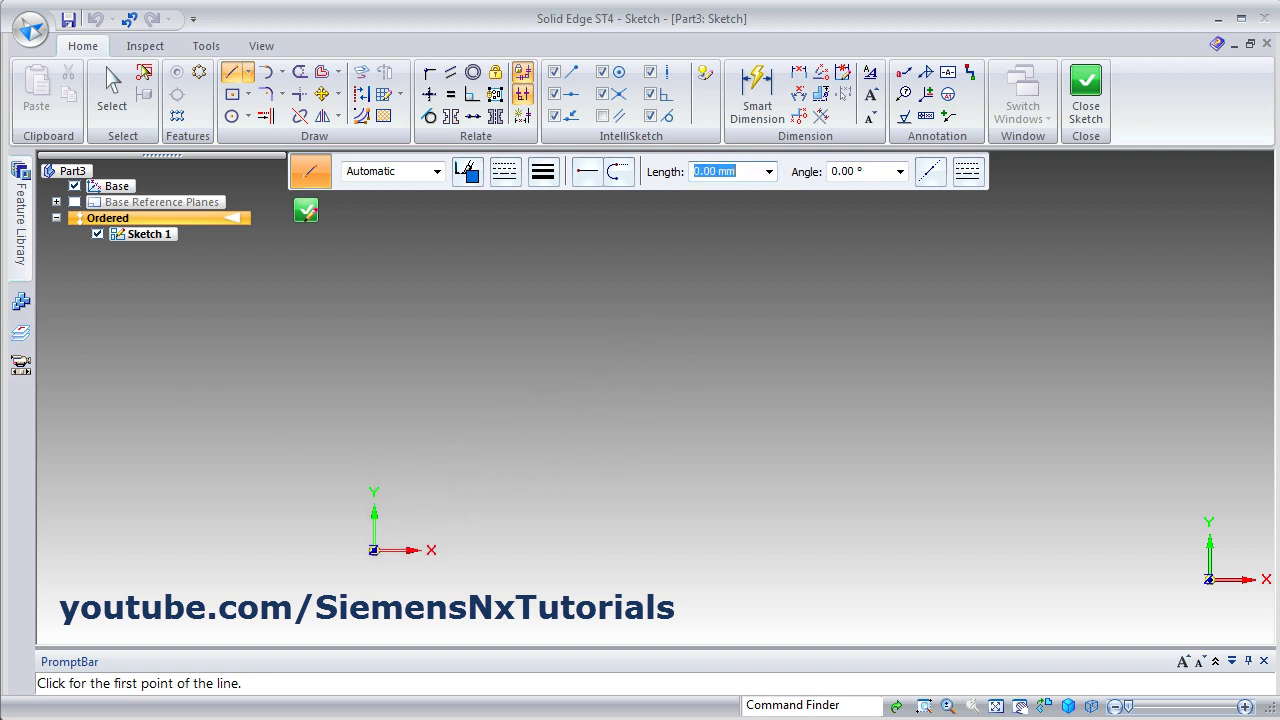
Following the reference drawing, draw a closed stepped line profile from the origin, with treads about 51, 36 and 33 mm wide rising toward +X
key(alt+Tab)
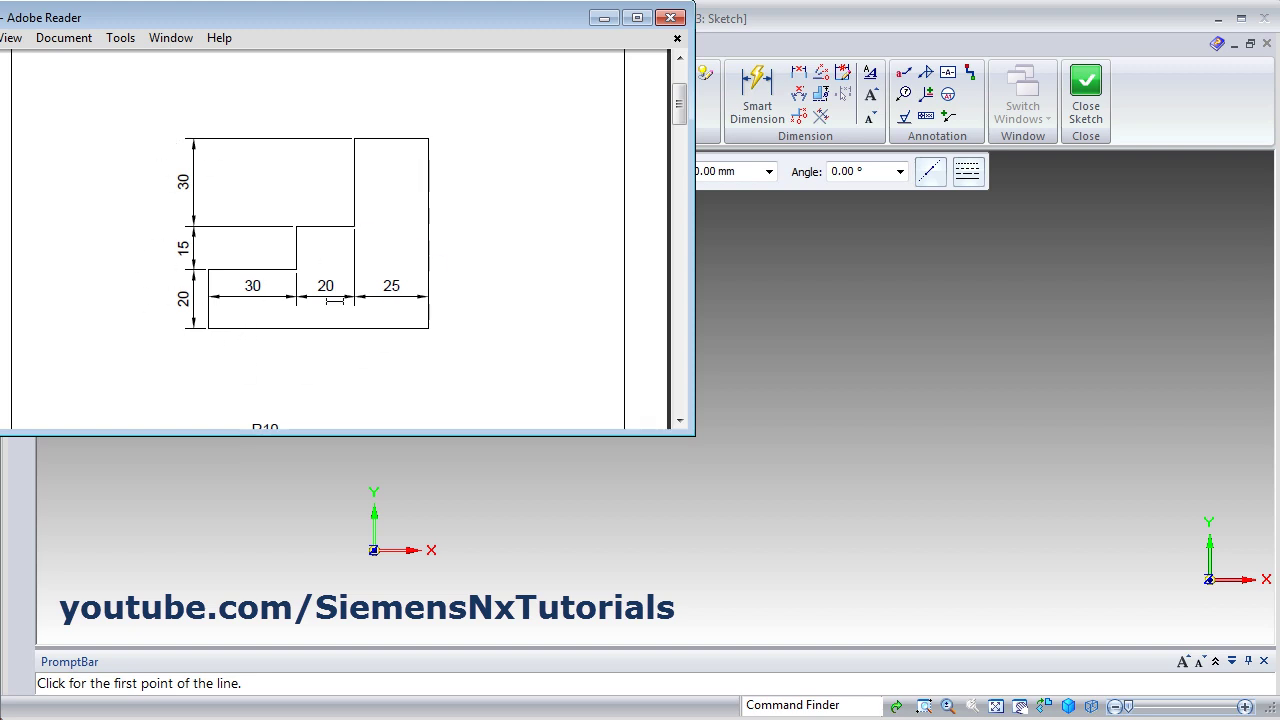
click(900, 38)
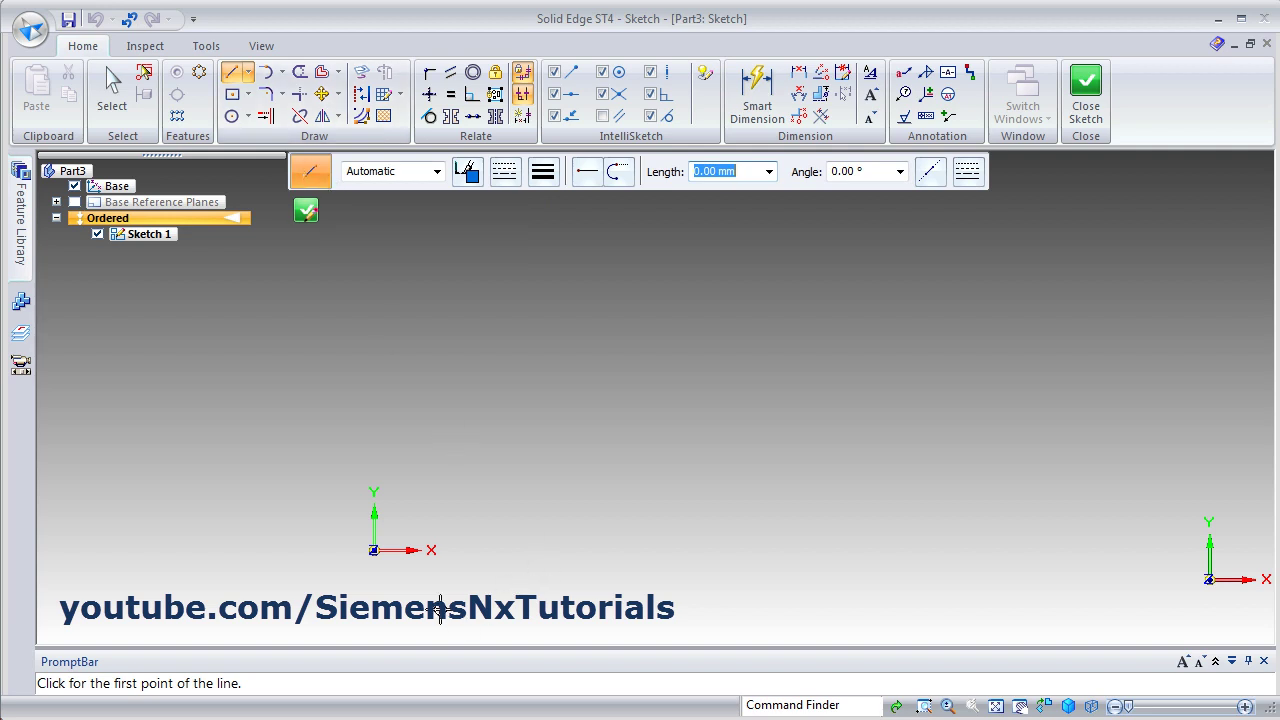
click(375, 551)
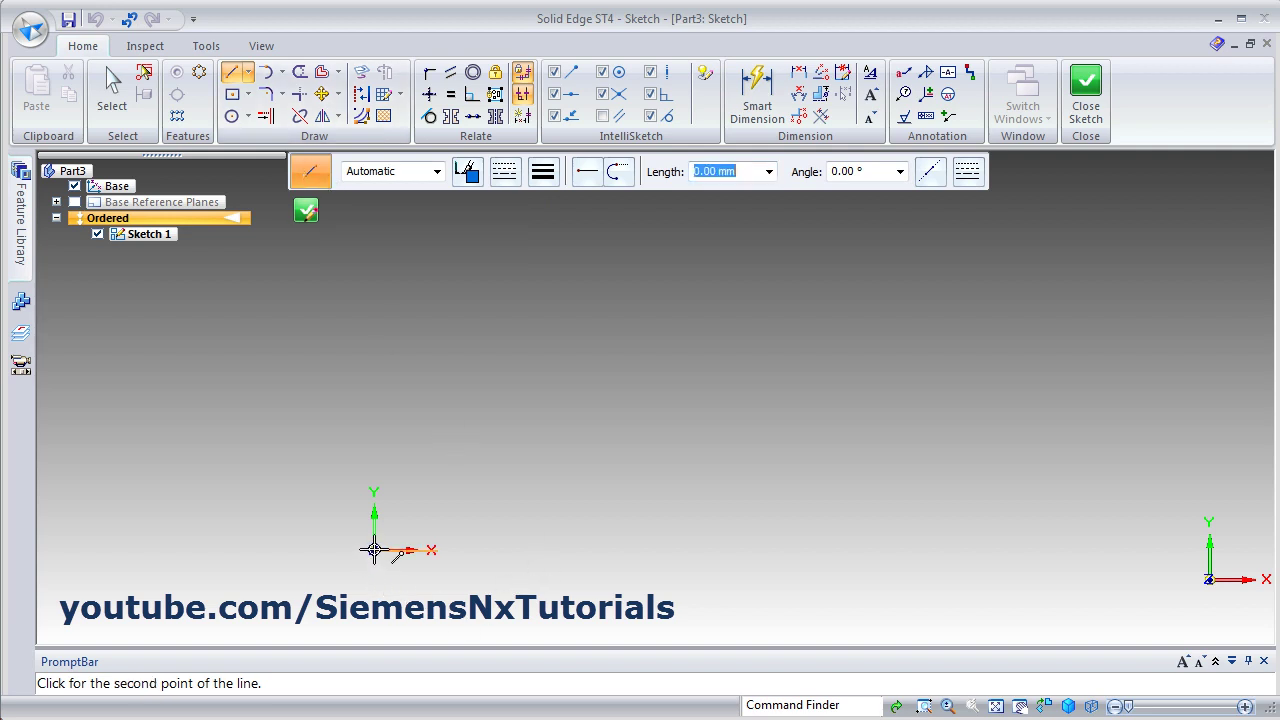
click(731, 551)
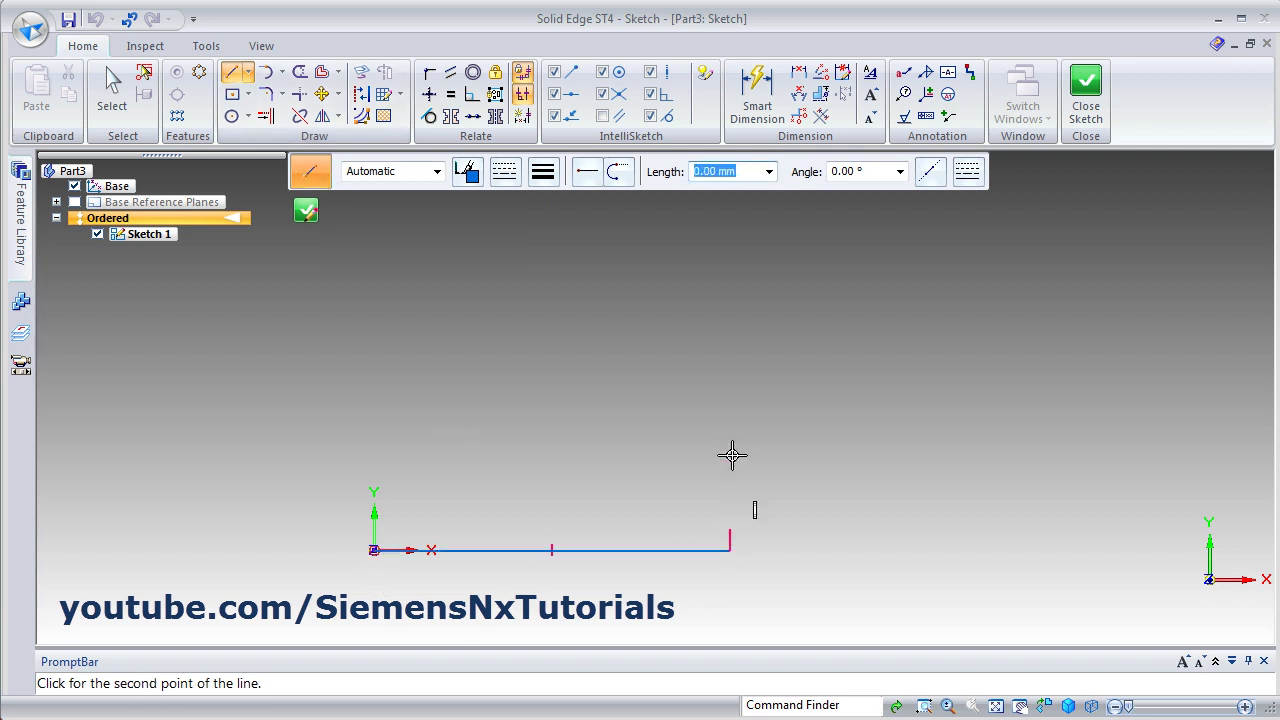
click(730, 294)
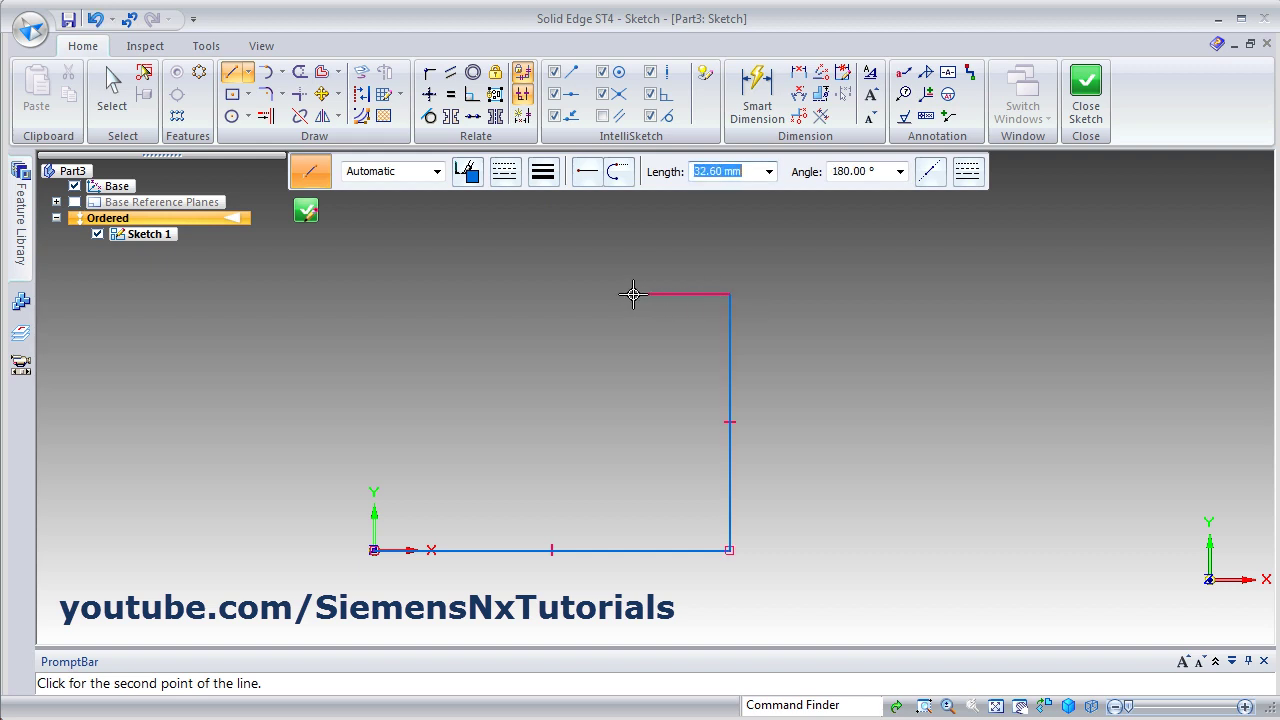
click(632, 294)
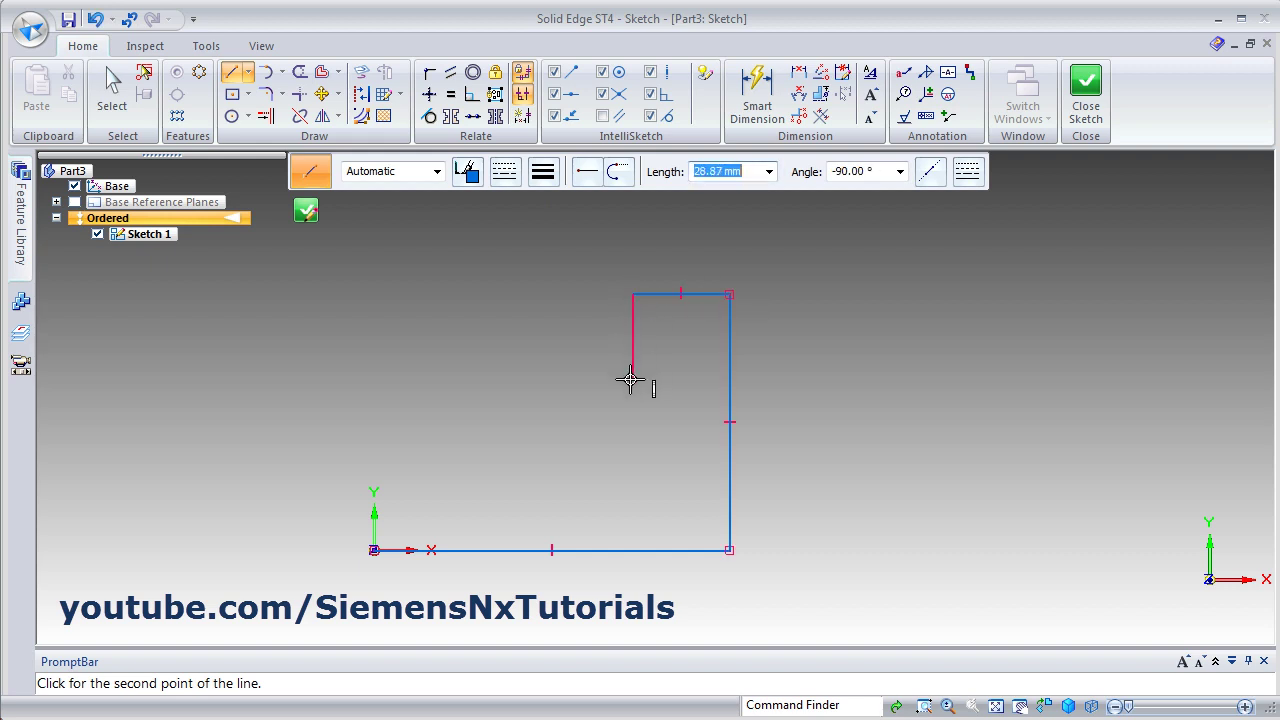
click(631, 379)
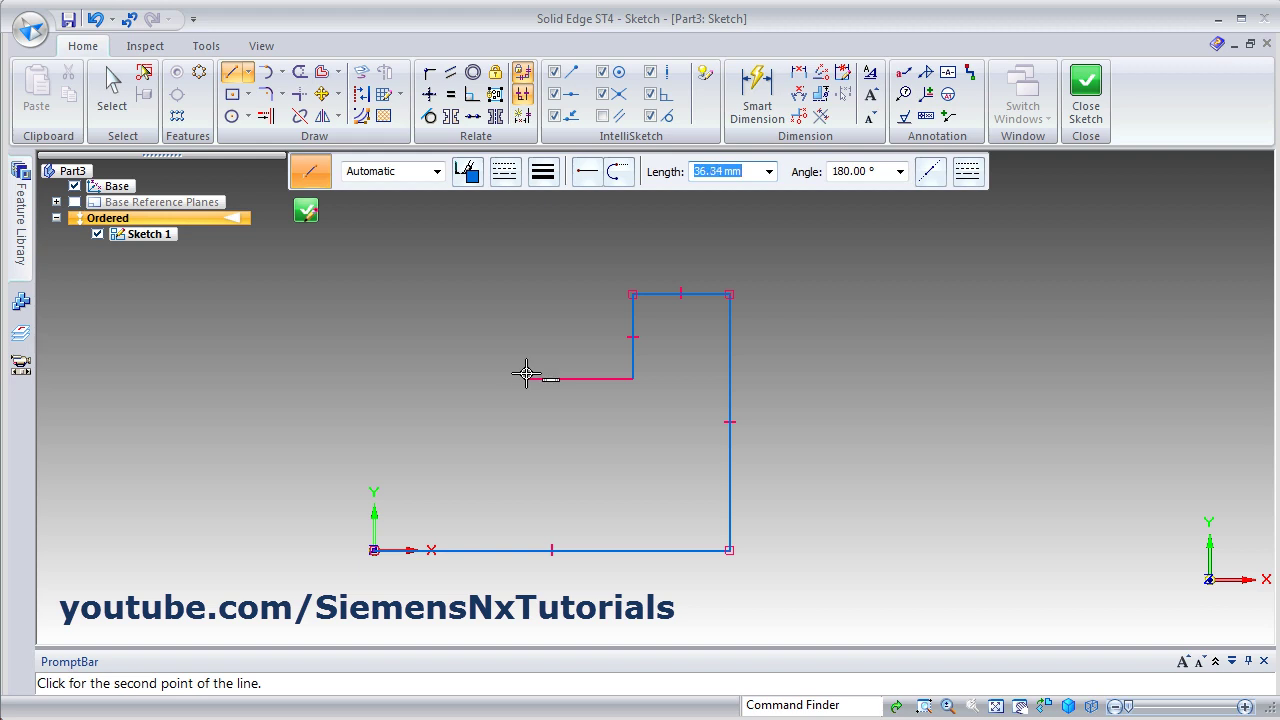
click(525, 379)
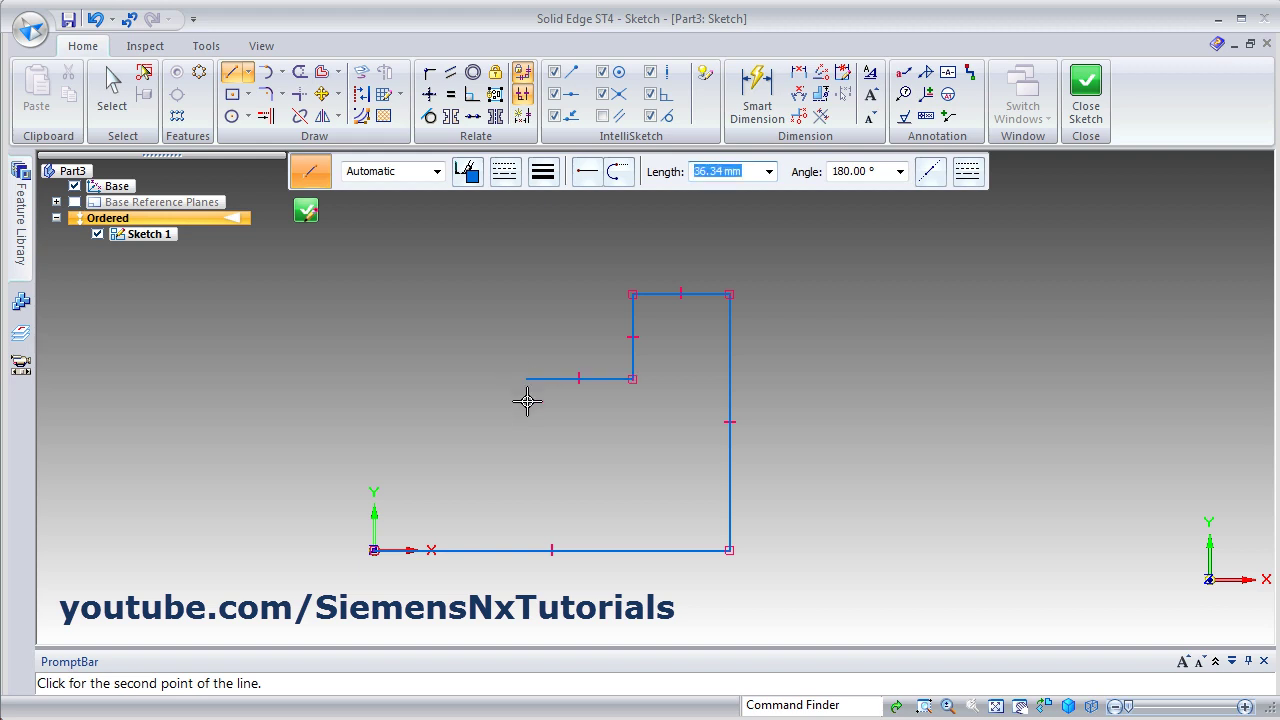
click(512, 454)
click(375, 454)
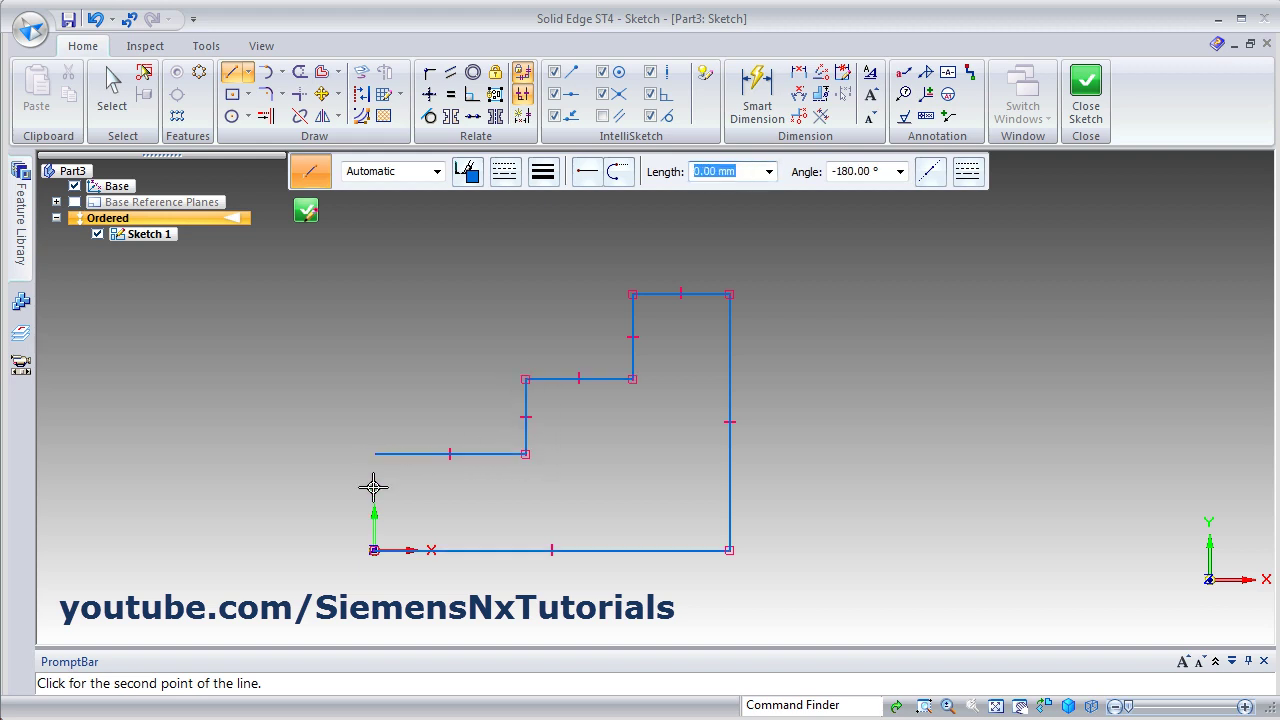
click(375, 549)
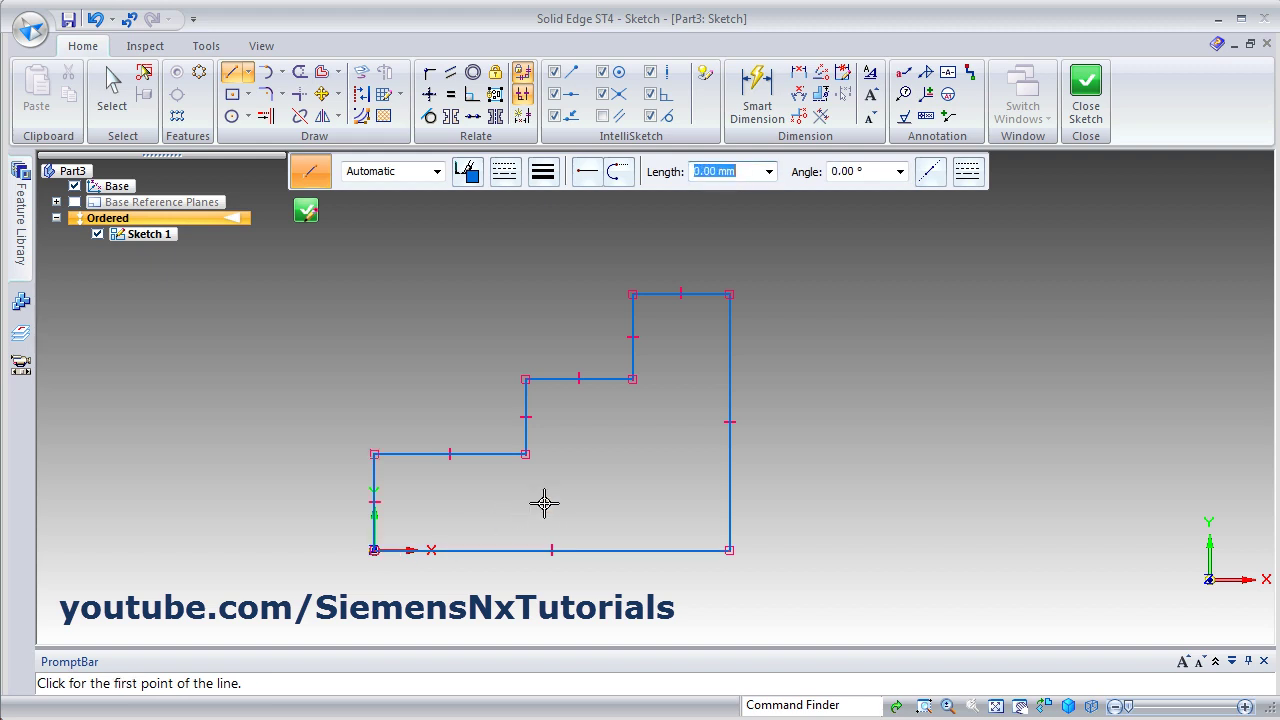
Check the reference drawing and dimension the lowest step's horizontal edge to 30 mm with Smart Dimension
click(757, 95)
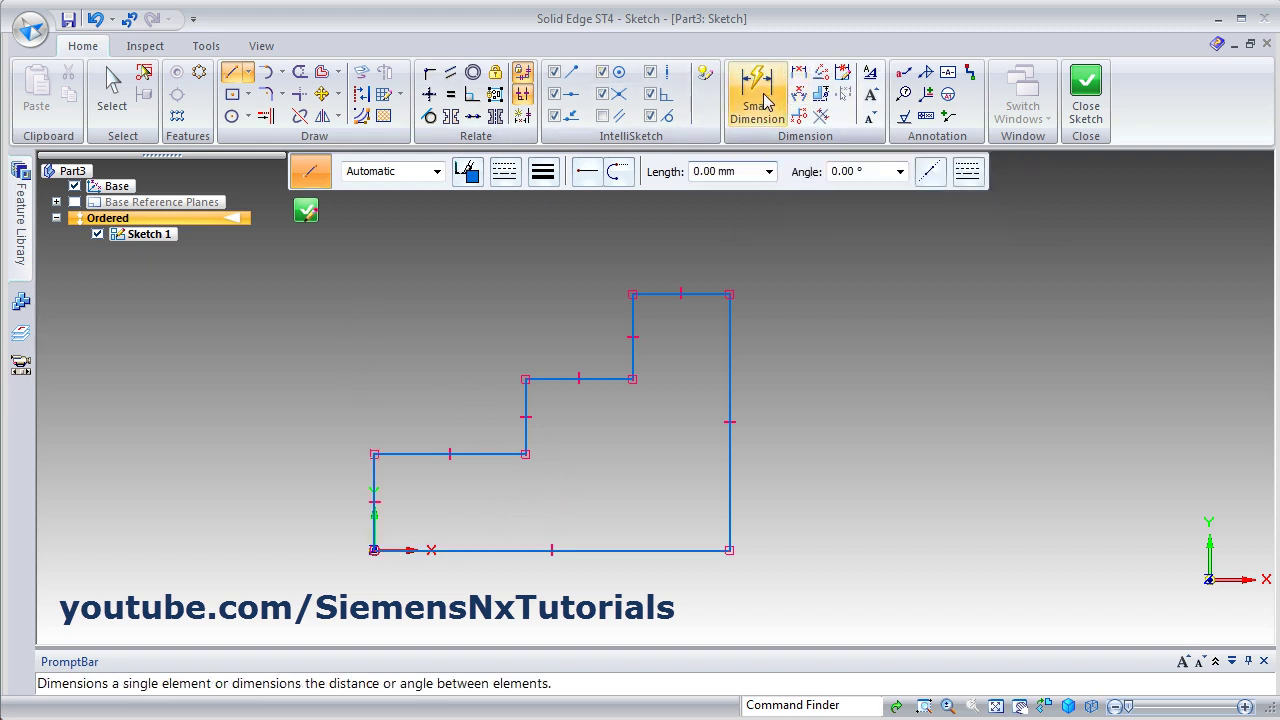
click(442, 454)
click(562, 490)
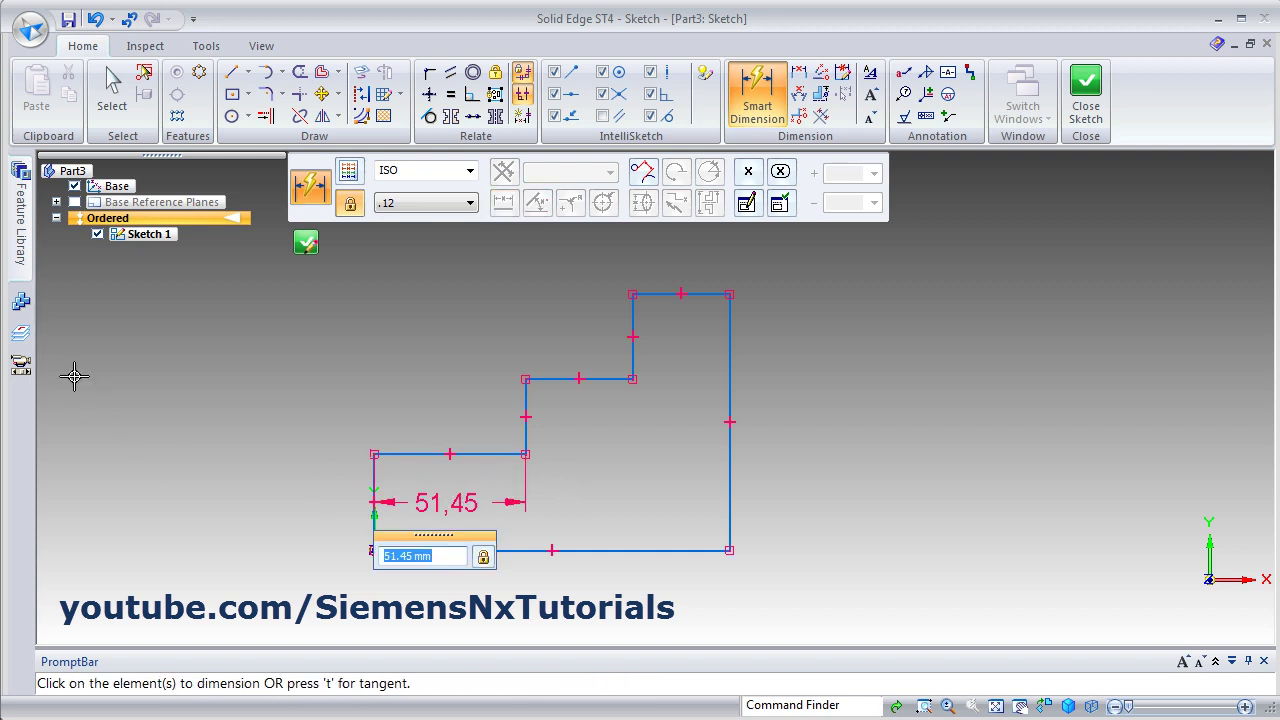
key(alt+Tab)
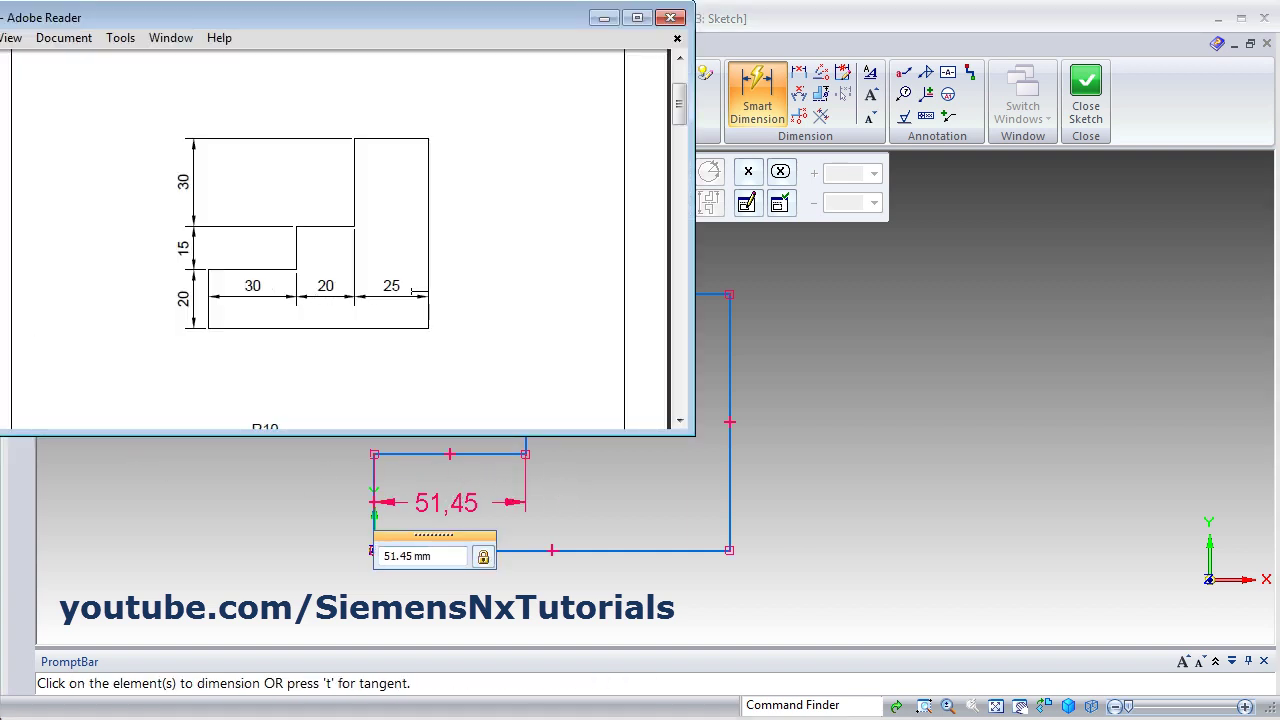
click(777, 480)
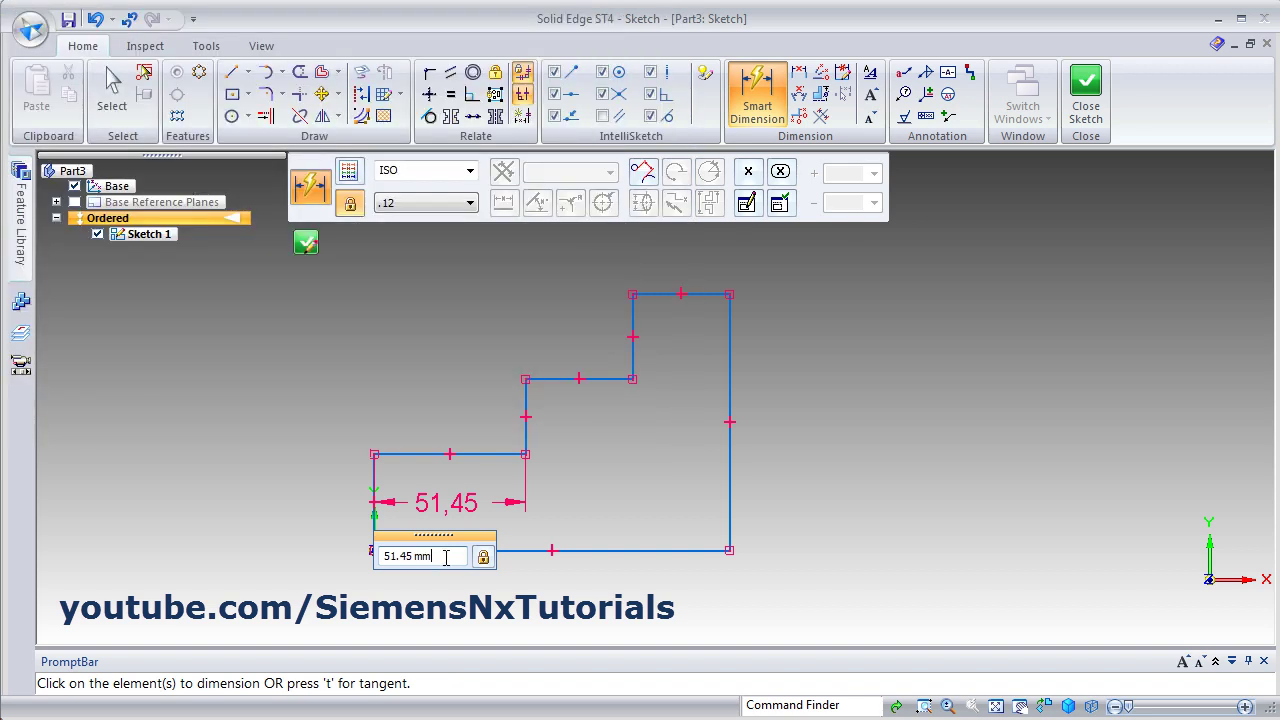
text(30)
key(Return)
Dimension the middle step's horizontal edge to 20 mm and the uppermost horizontal edge to 25 mm, in line with the 30 mm dimension
click(592, 379)
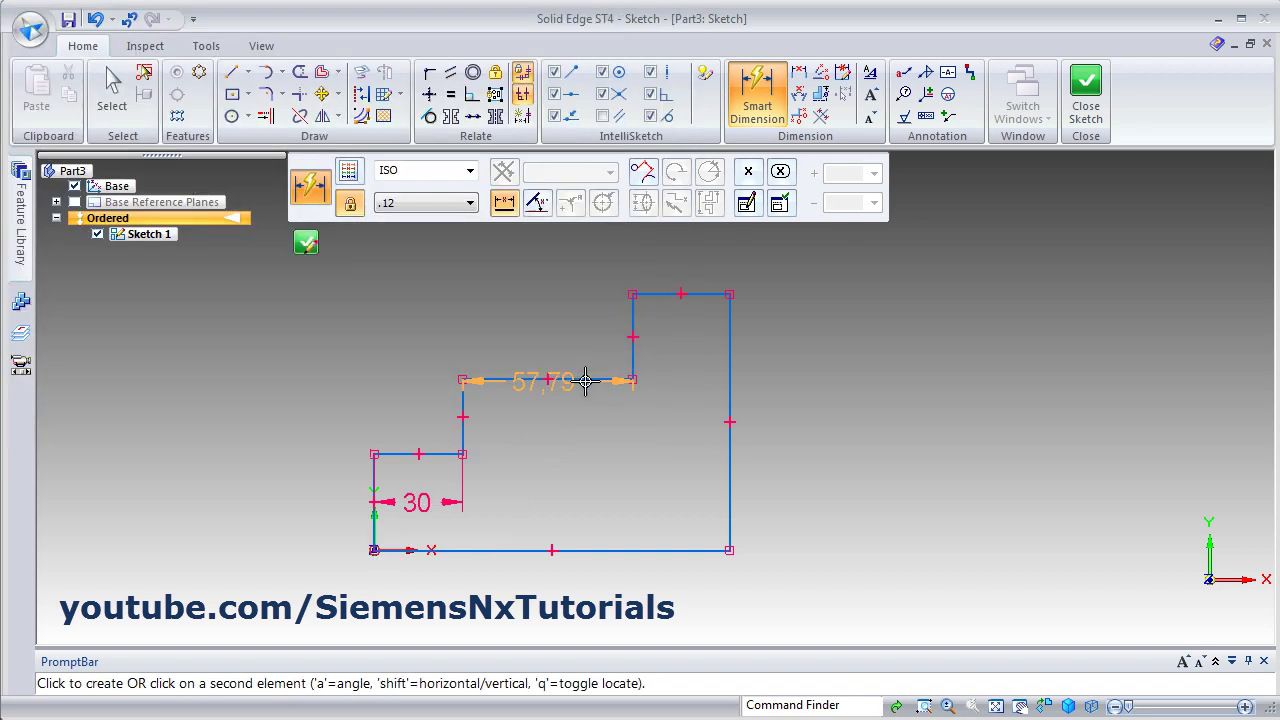
click(518, 501)
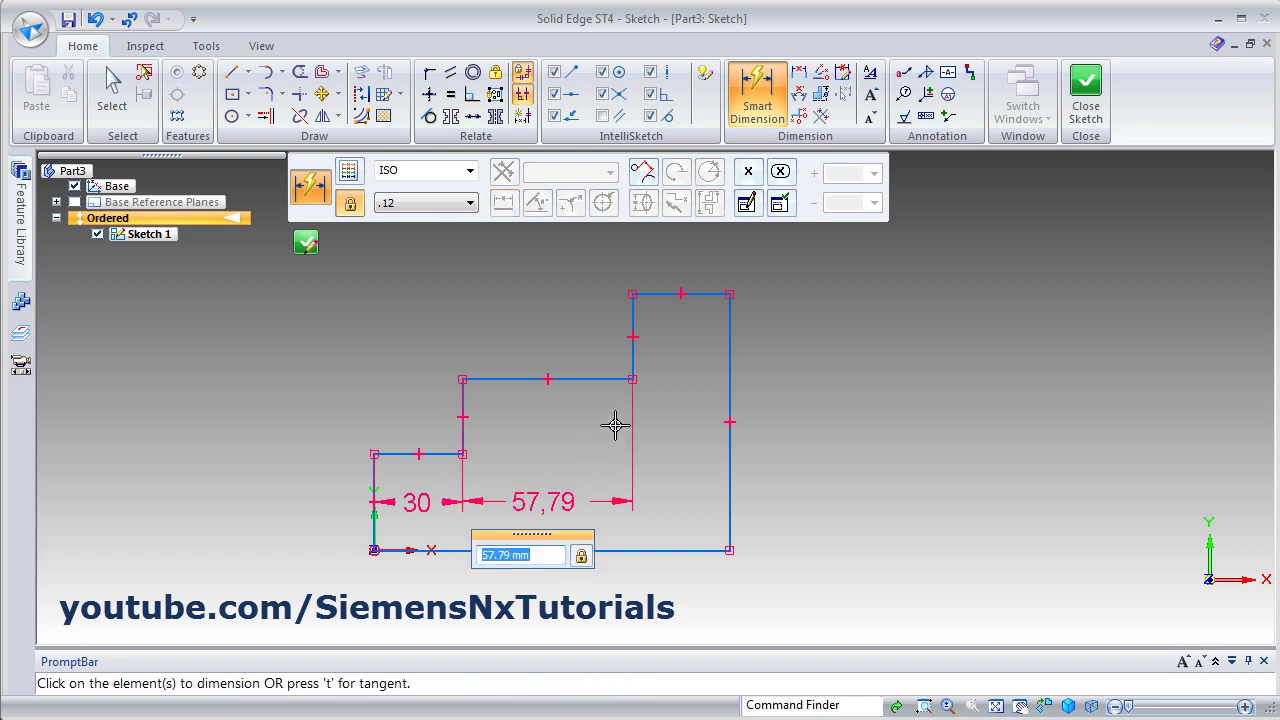
text(20)
key(Return)
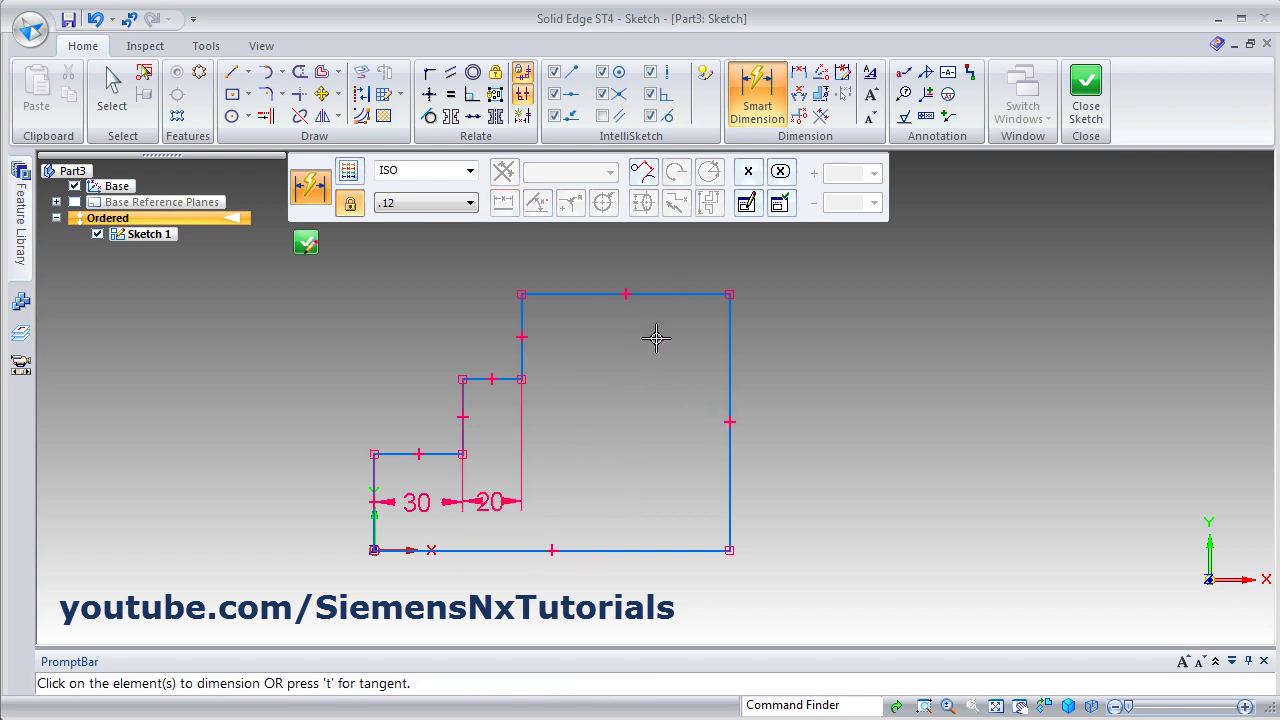
click(657, 294)
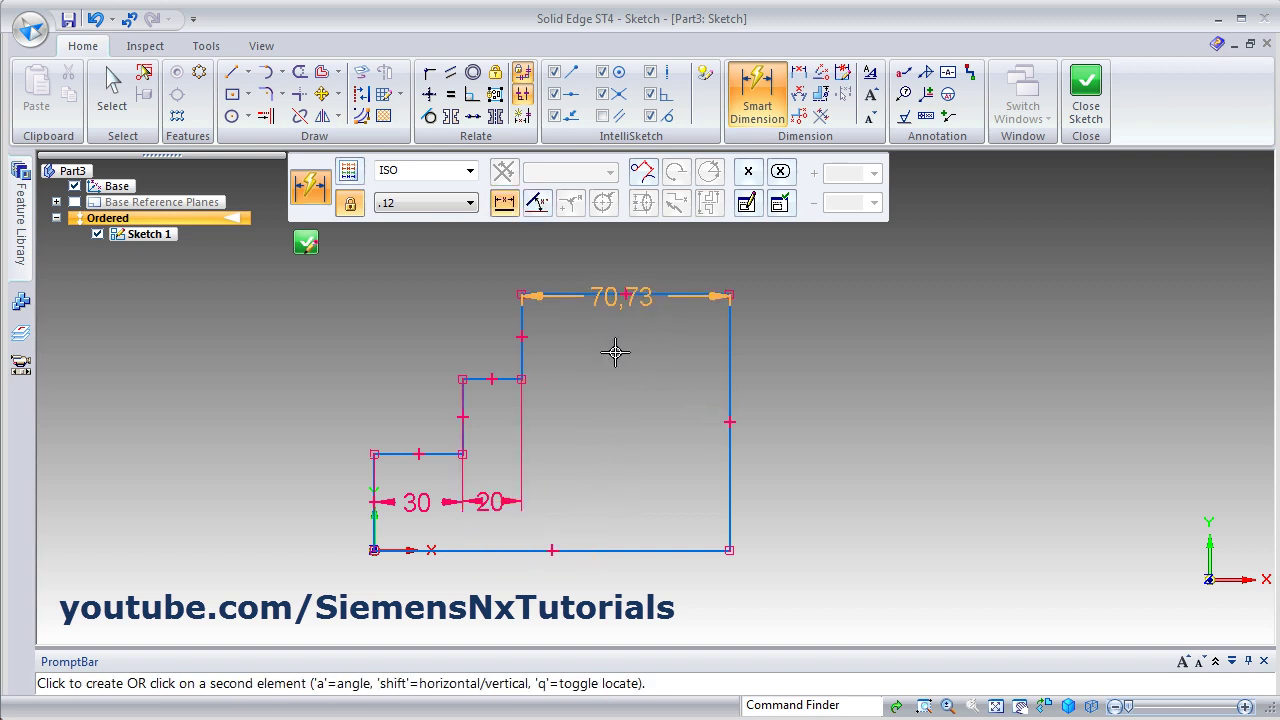
click(568, 500)
text(25)
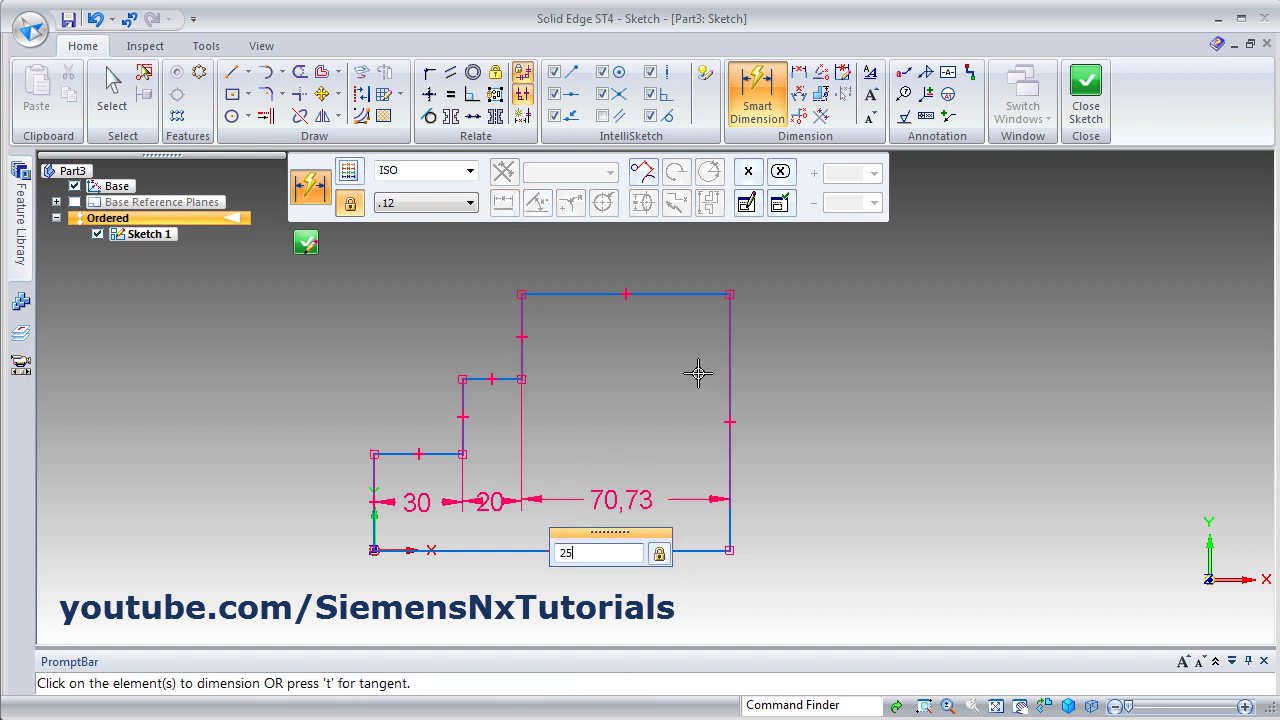
key(Return)
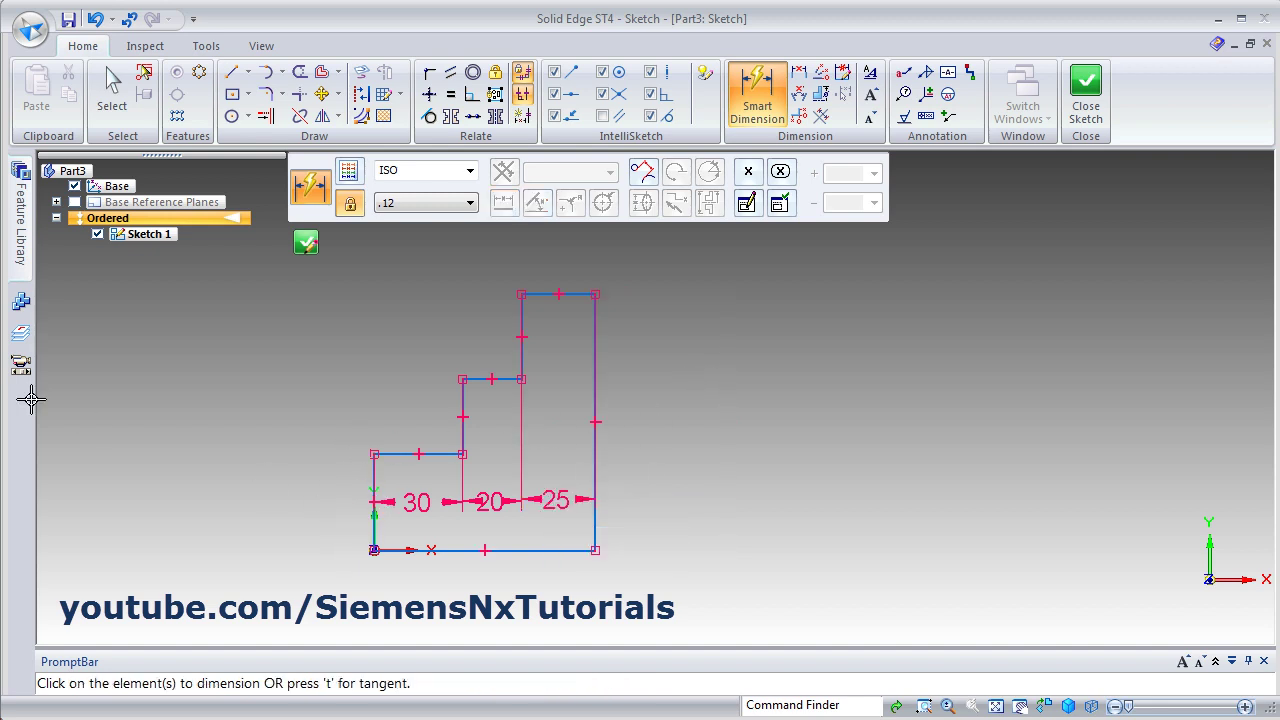
Check the vertical sizes in the reference drawing and dimension the profile's vertical edge at the origin to 20 mm
key(alt+Tab)
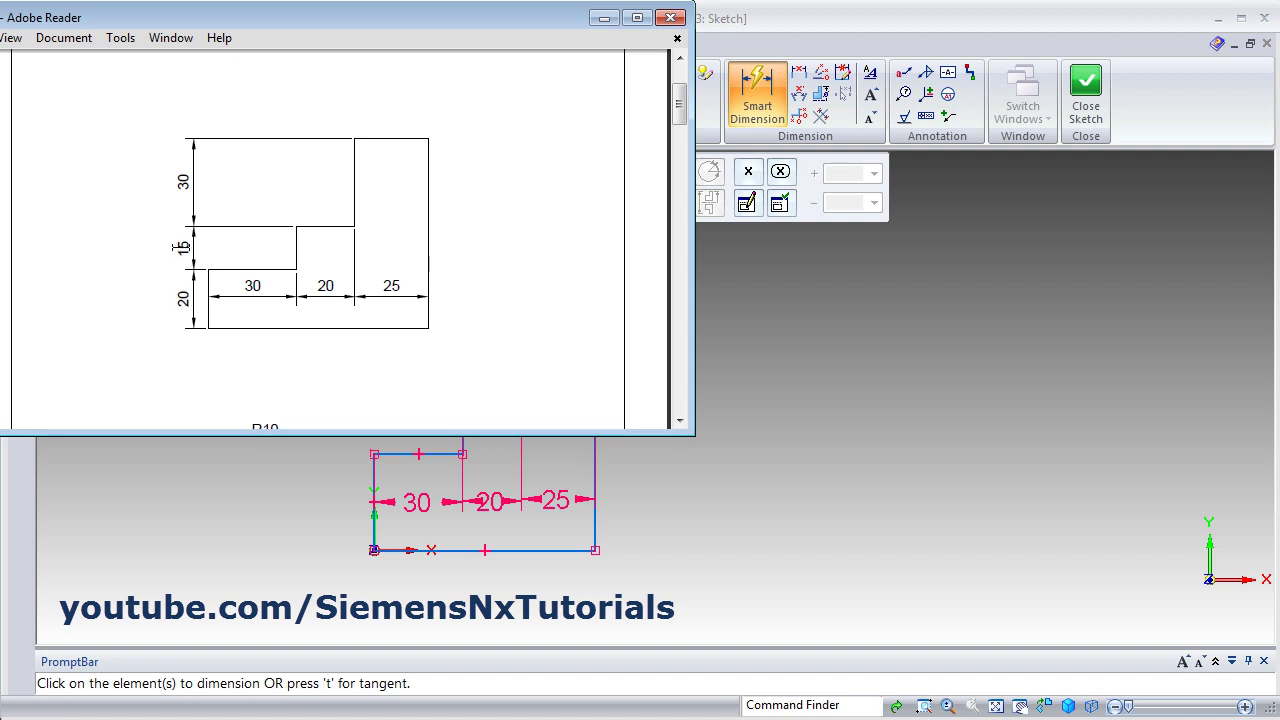
key(alt+Tab)
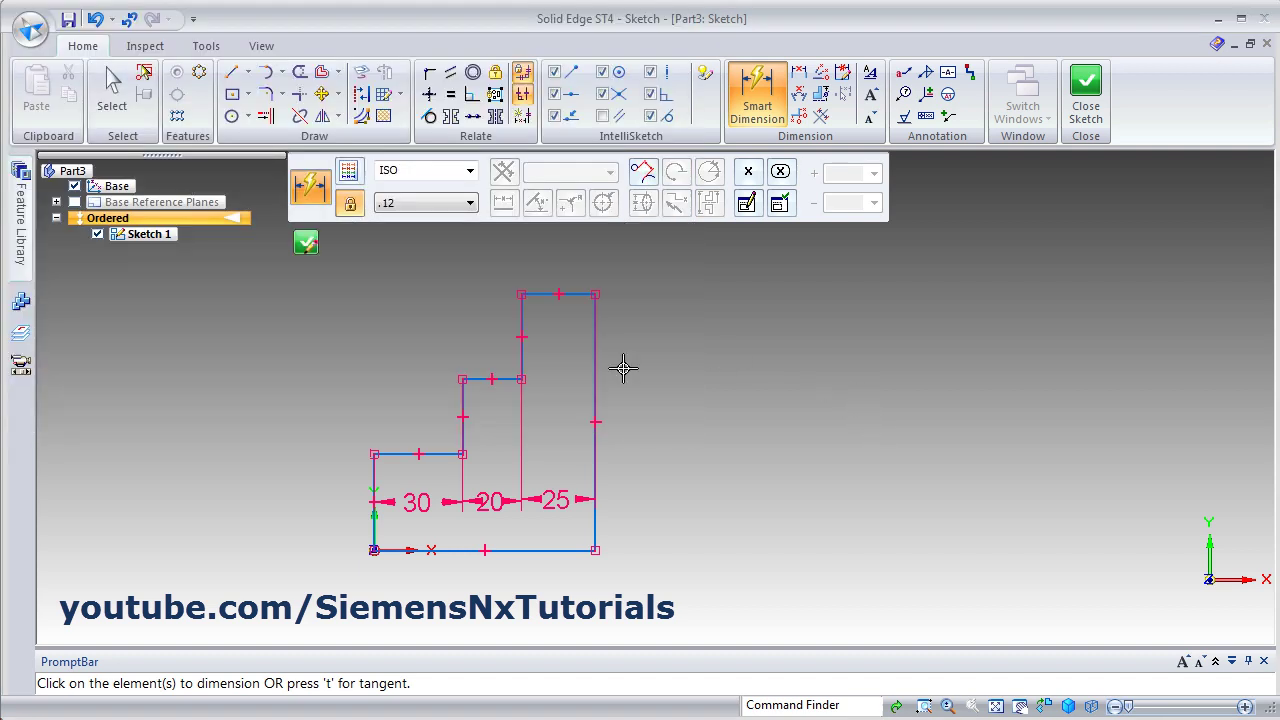
click(370, 520)
click(330, 430)
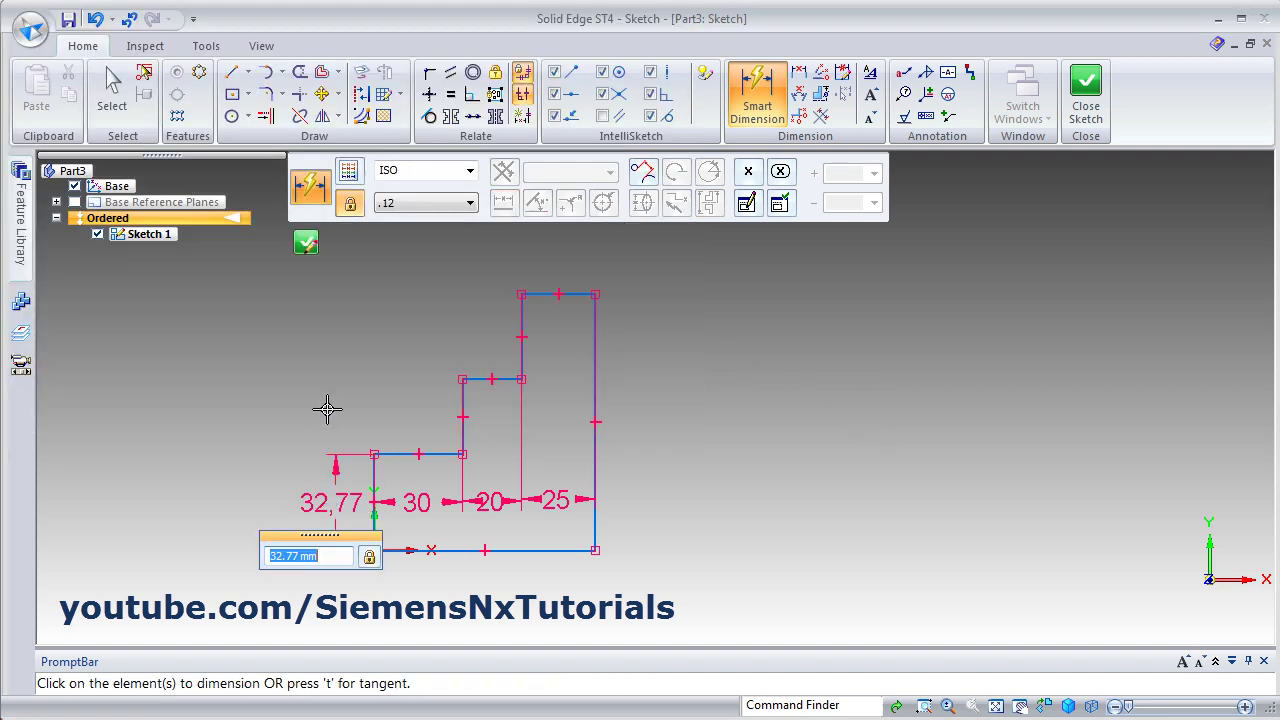
text(20)
key(Return)
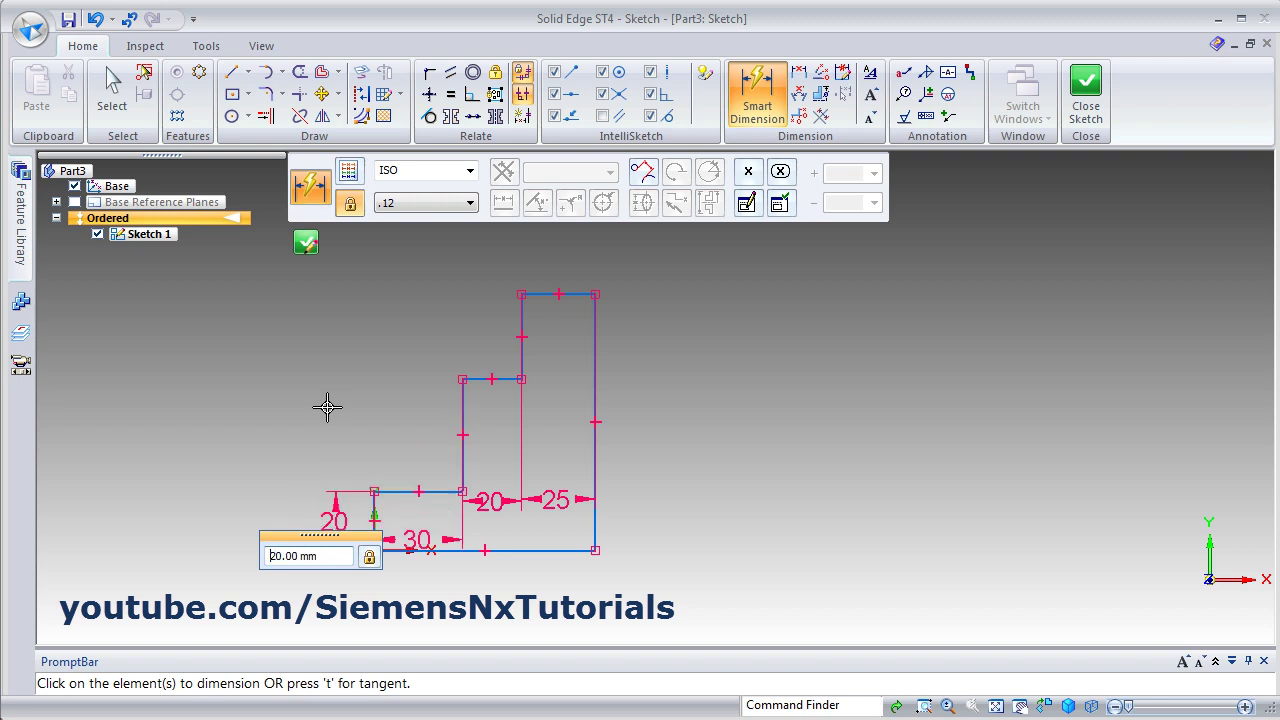
Dimension the middle vertical step edge to 15 mm and the upper one to 30 mm, stacked in line with the 20 mm vertical dimension
click(464, 457)
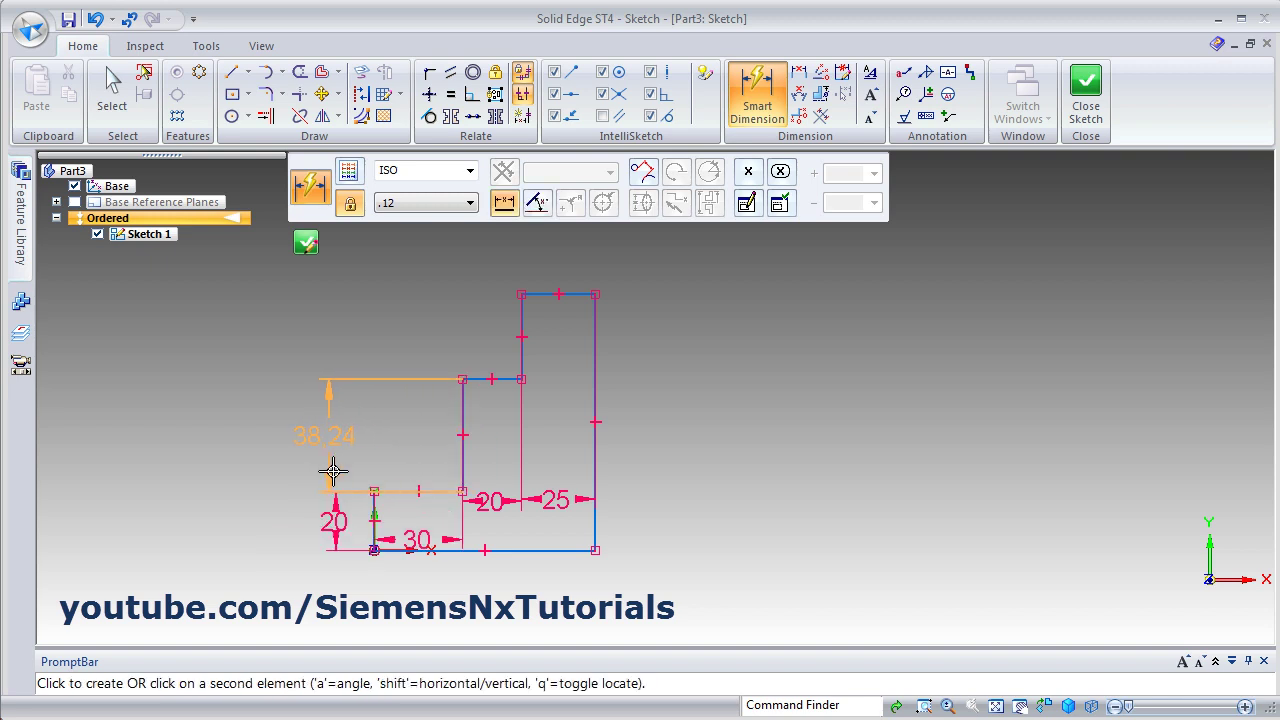
click(334, 468)
text(15)
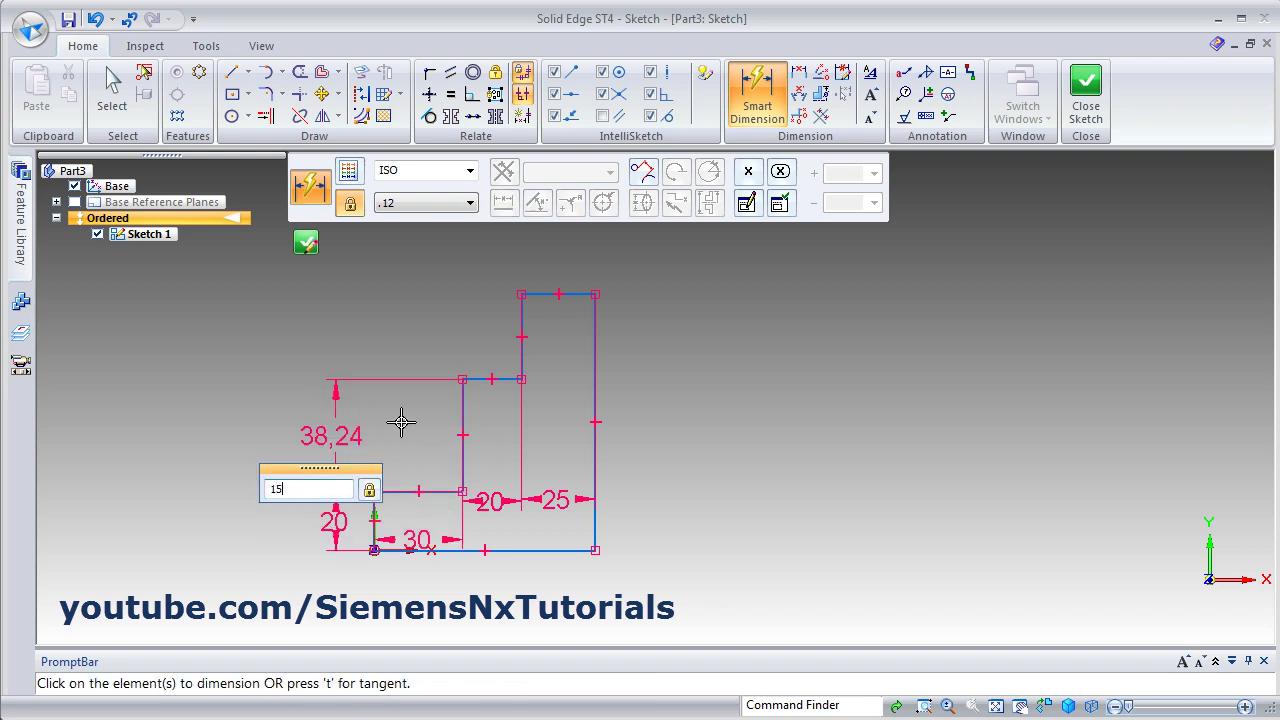
key(Return)
click(522, 395)
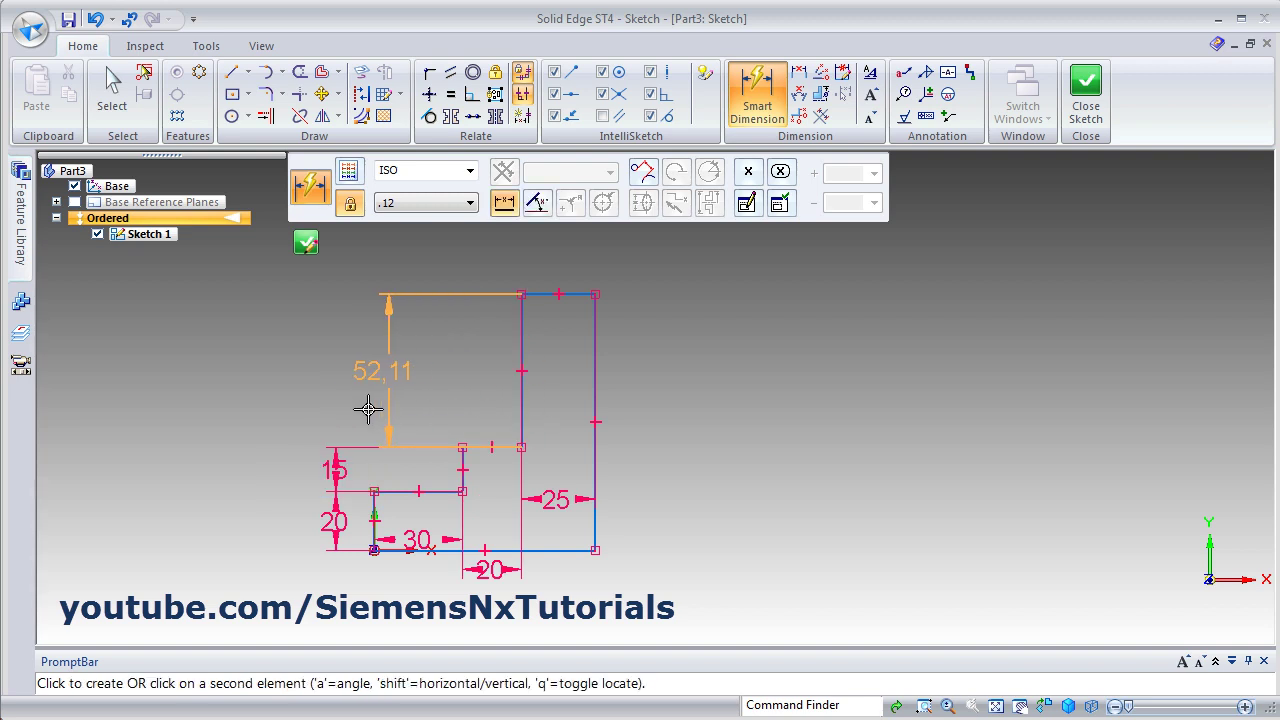
click(335, 423)
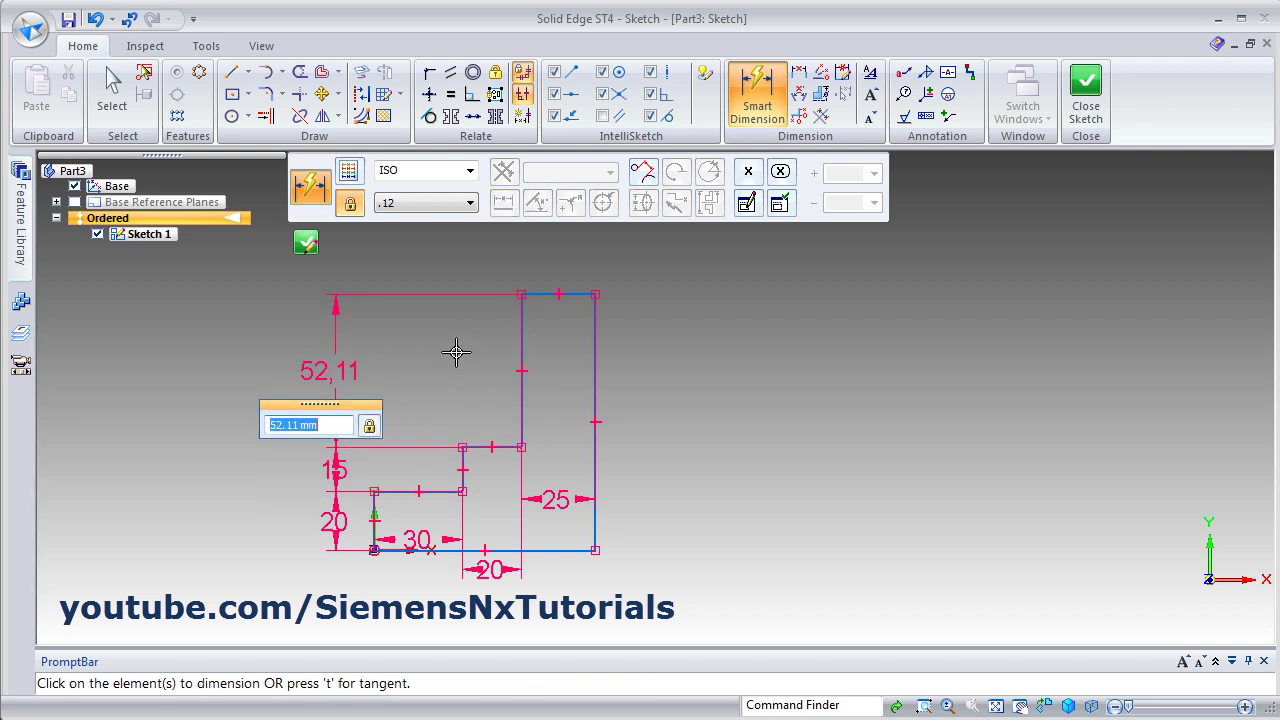
text(30)
key(Return)
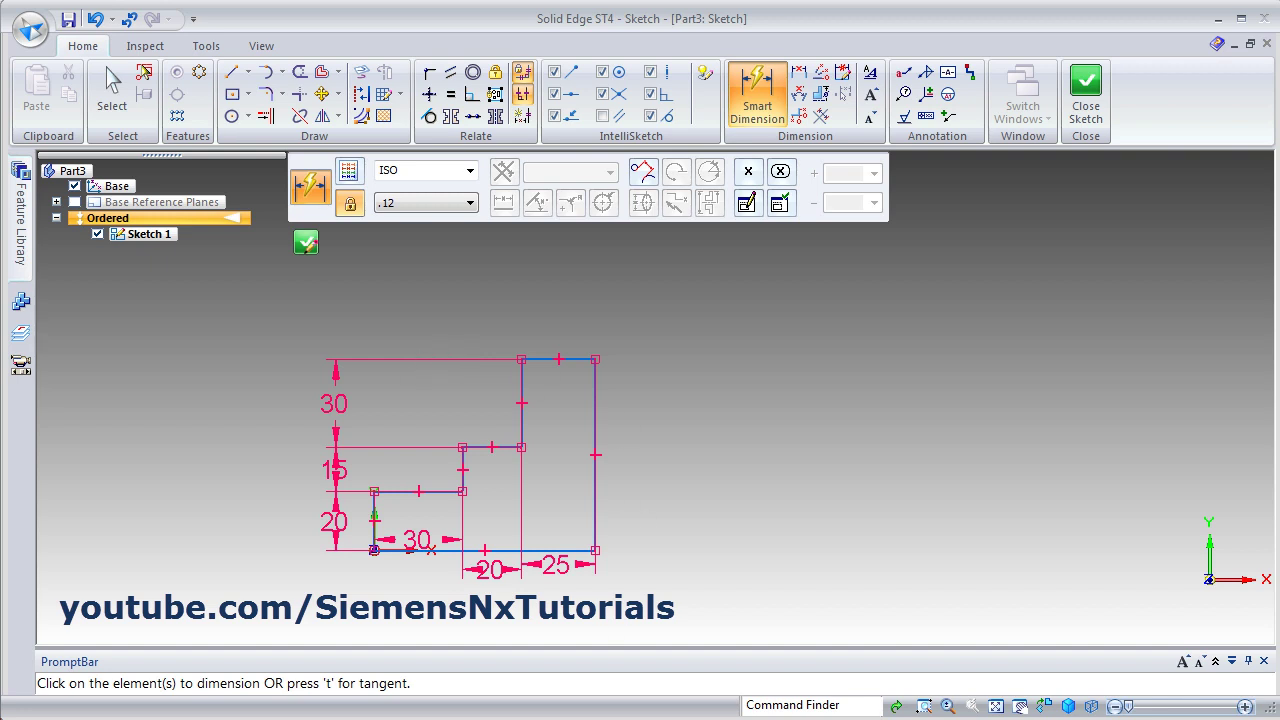
key(Escape)
scroll(510, 527, up, 1)
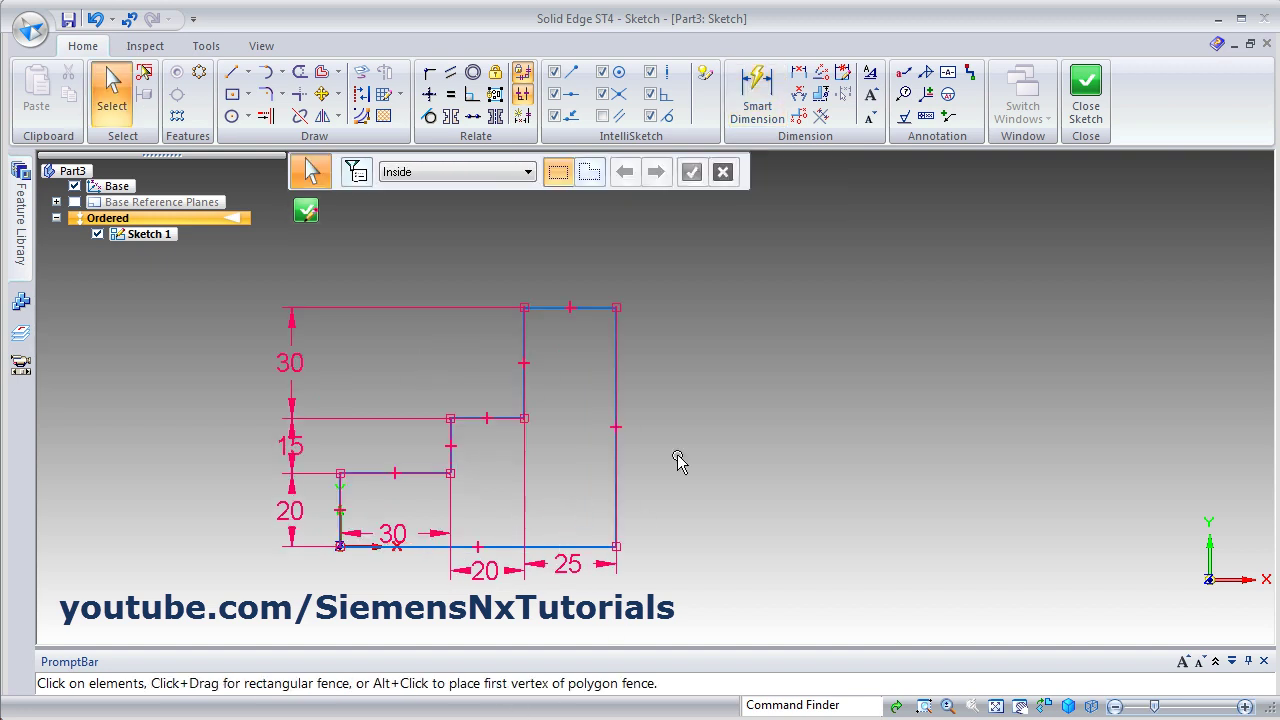
Close the stepped profile sketch and finish the sketch feature
click(1087, 105)
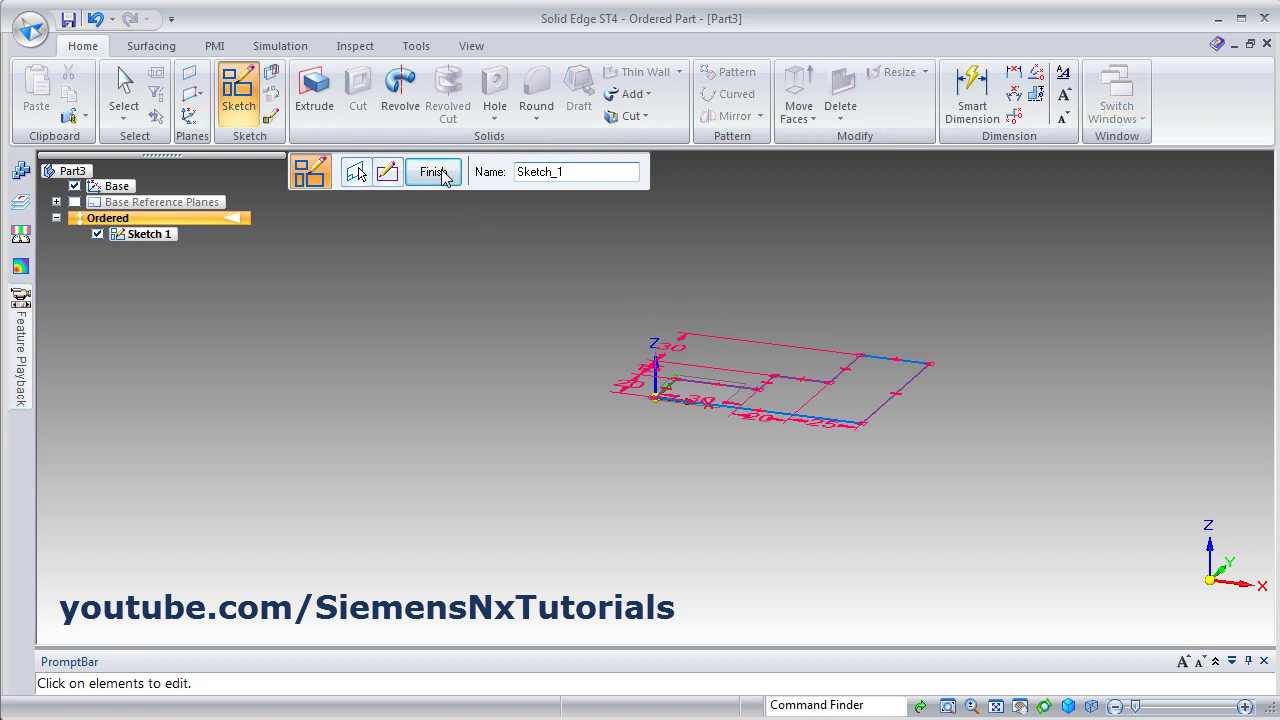
click(440, 178)
click(431, 176)
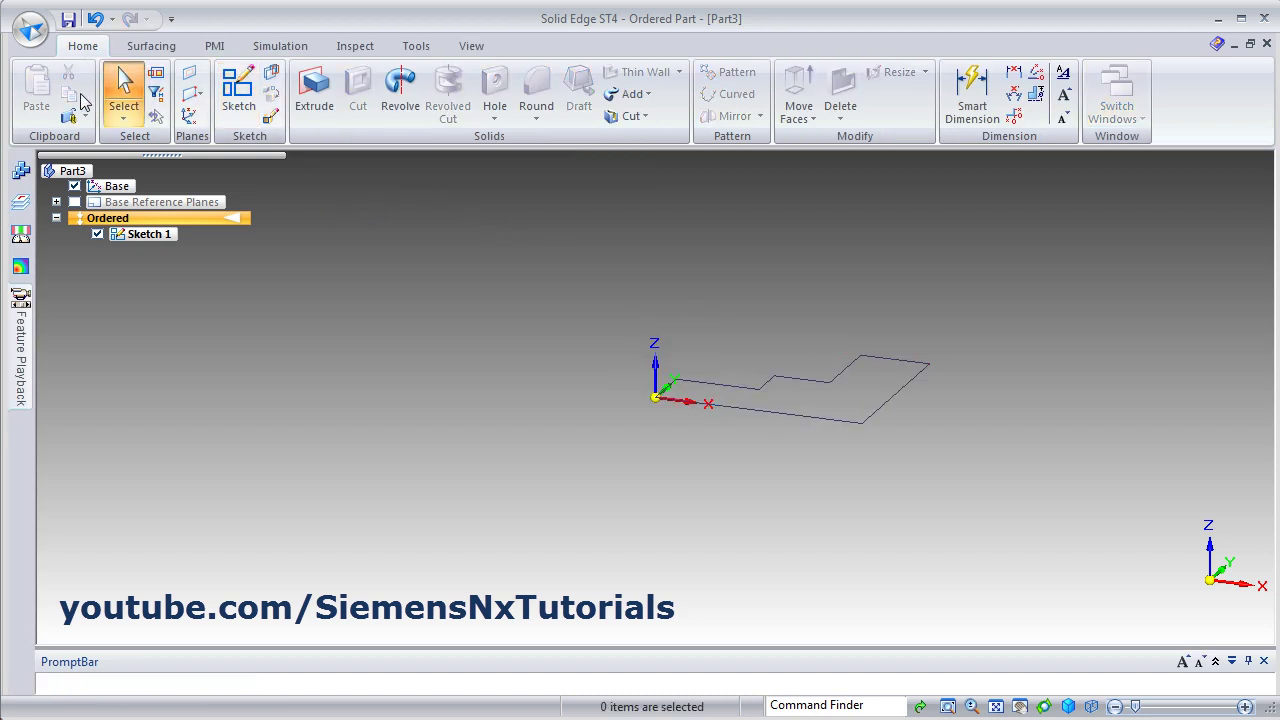
Create a new part document and transition it from synchronous to ordered modeling
click(30, 30)
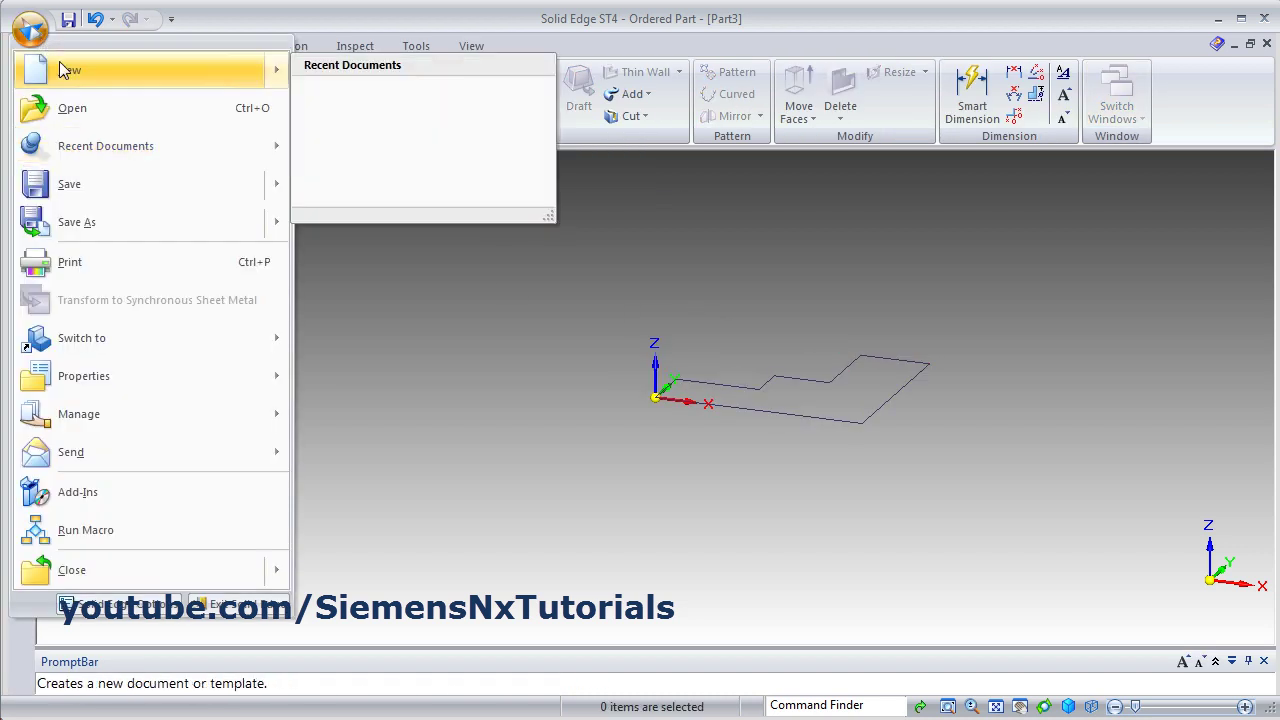
mouse_move(72, 80)
click(345, 100)
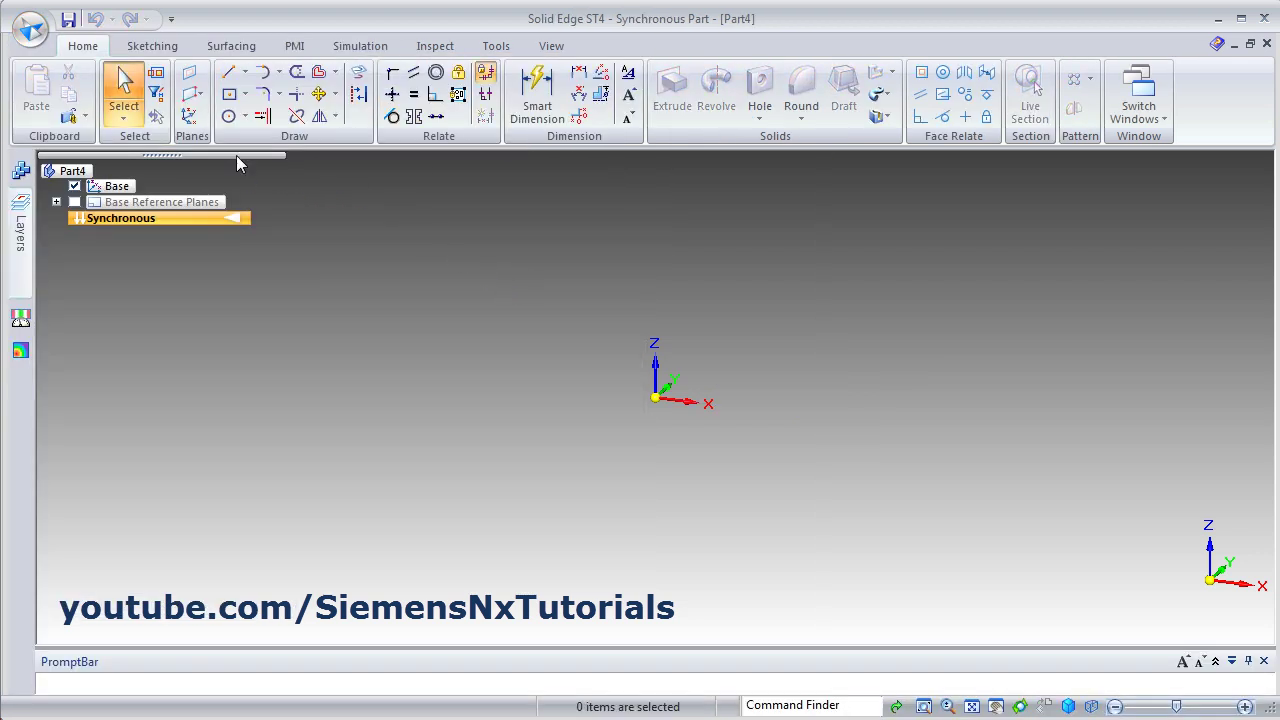
right_click(123, 218)
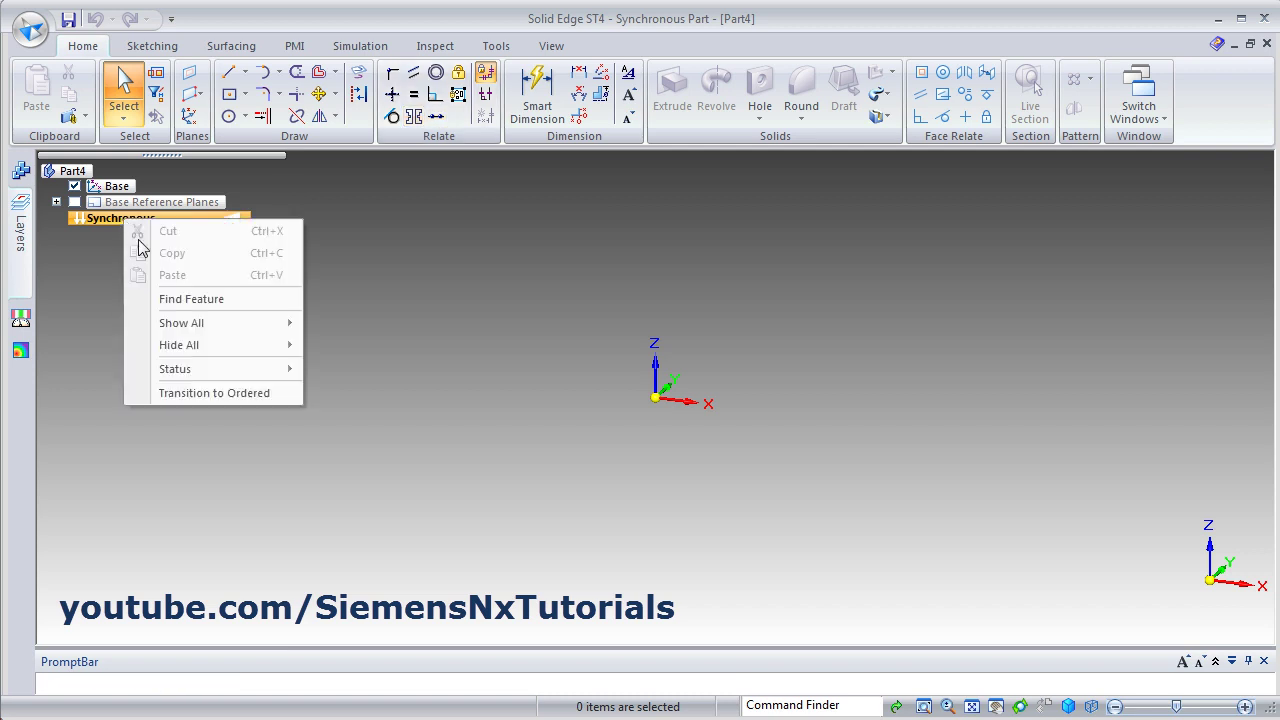
click(210, 393)
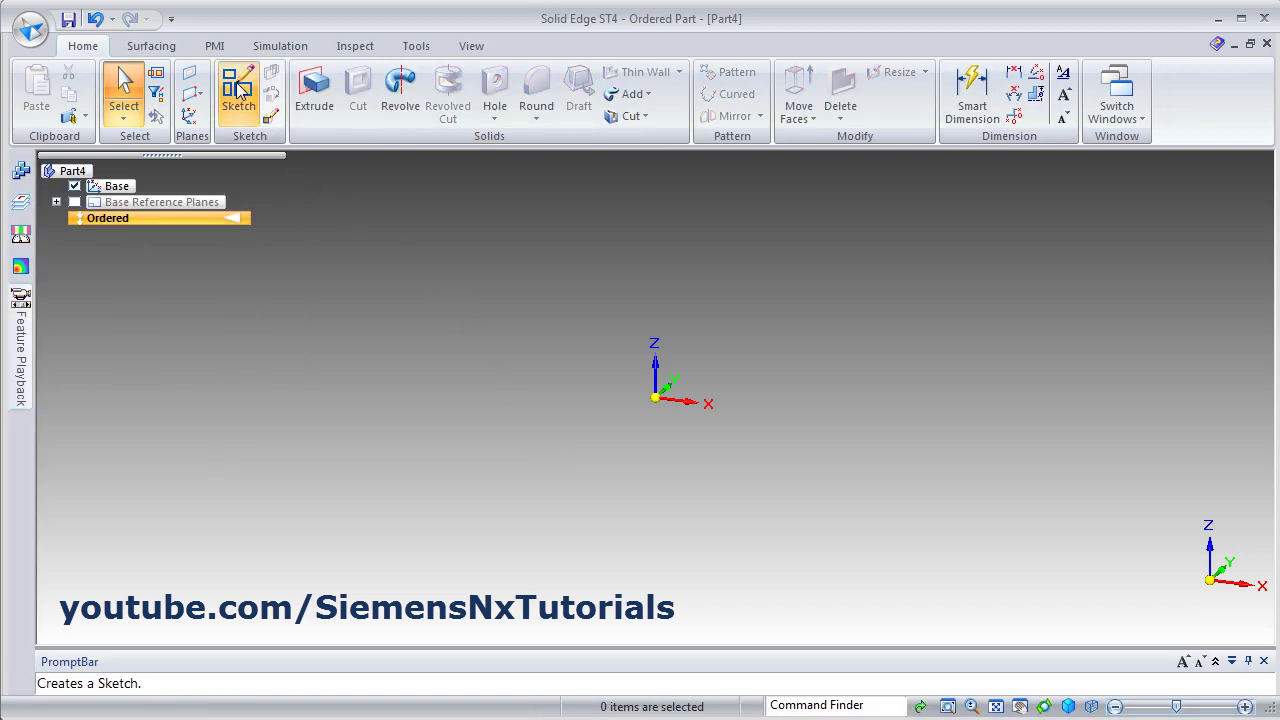
Start a sketch on the XY base plane and check the triangle-with-circles drawing in the Adobe Reader reference
click(240, 90)
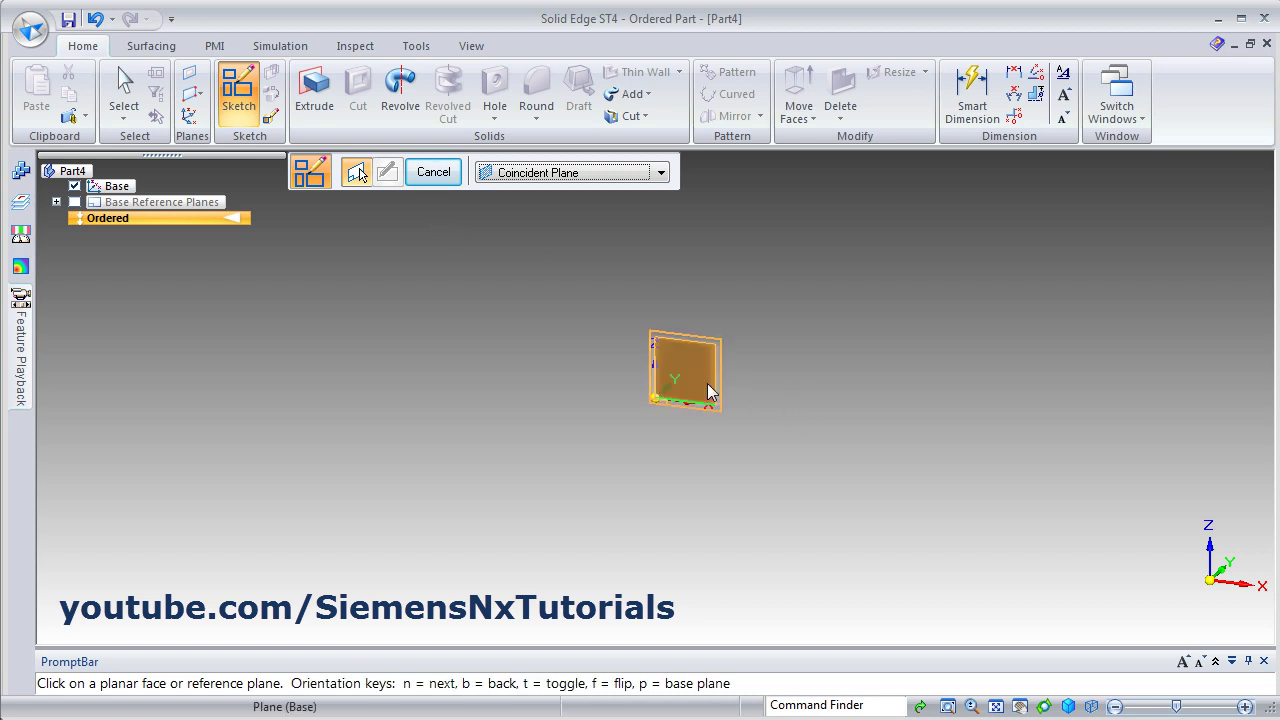
click(720, 394)
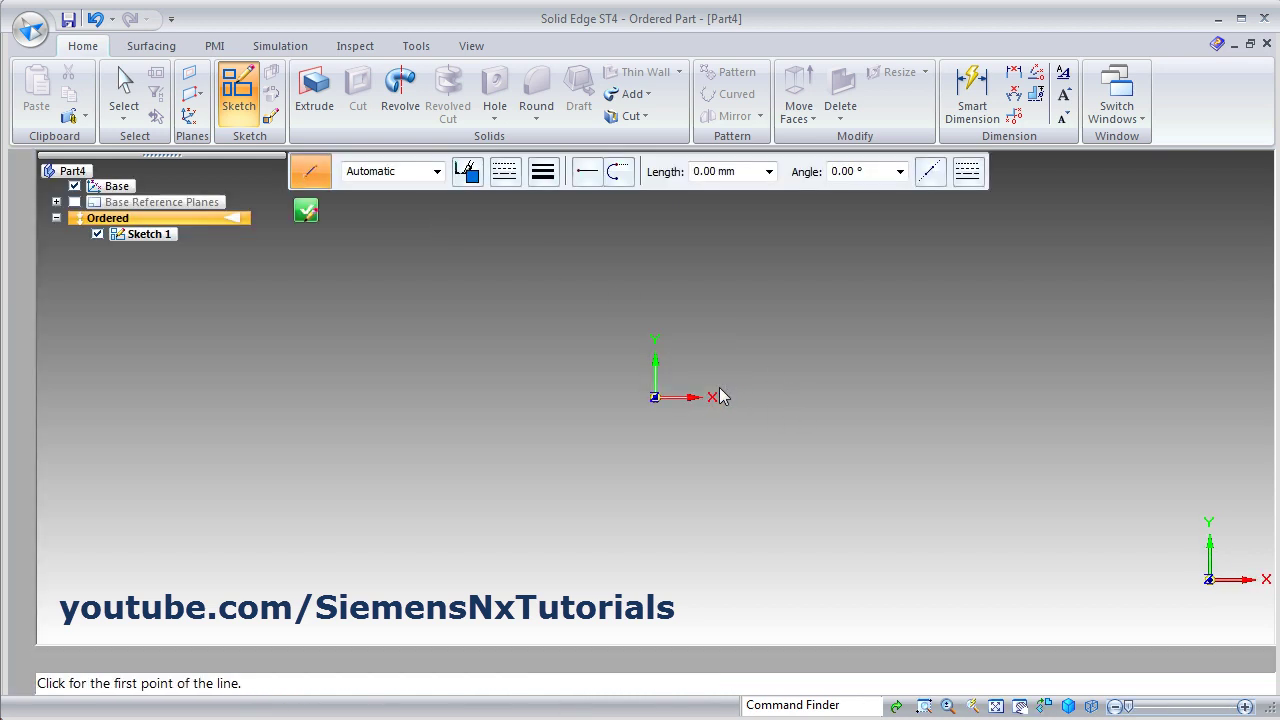
key(alt+Tab)
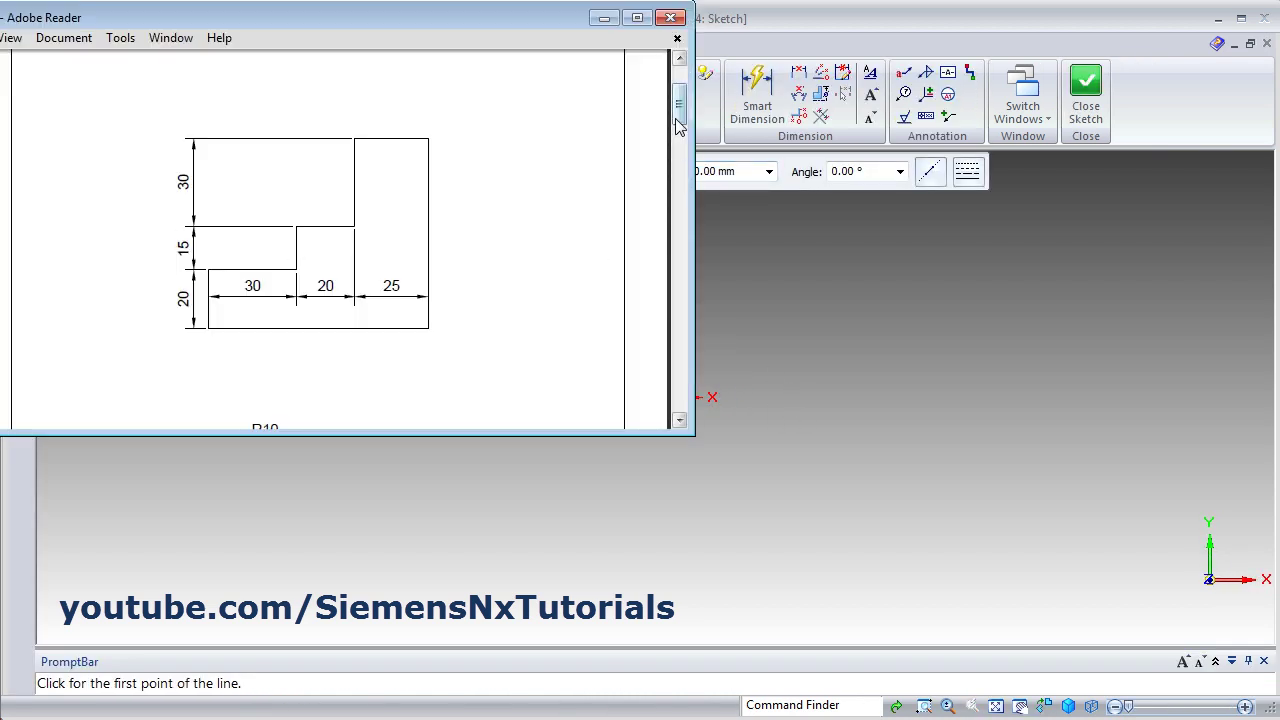
drag(678, 112, 678, 160)
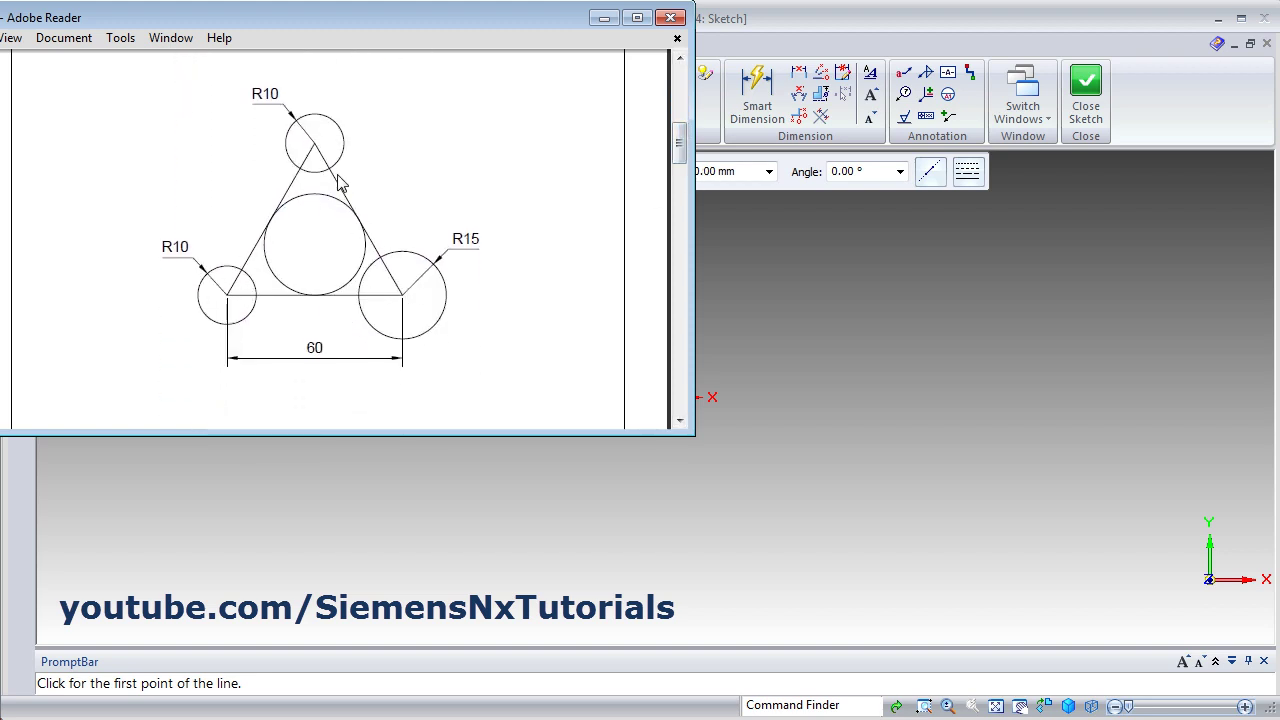
click(895, 395)
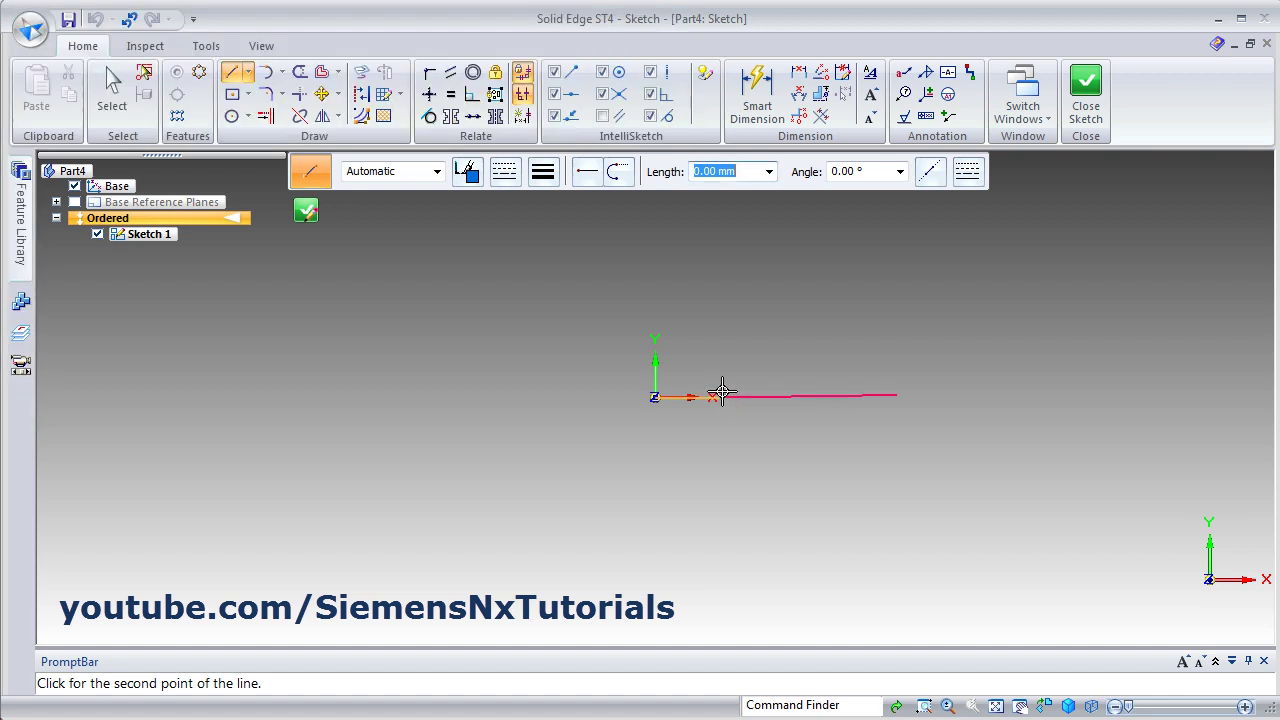
key(Escape)
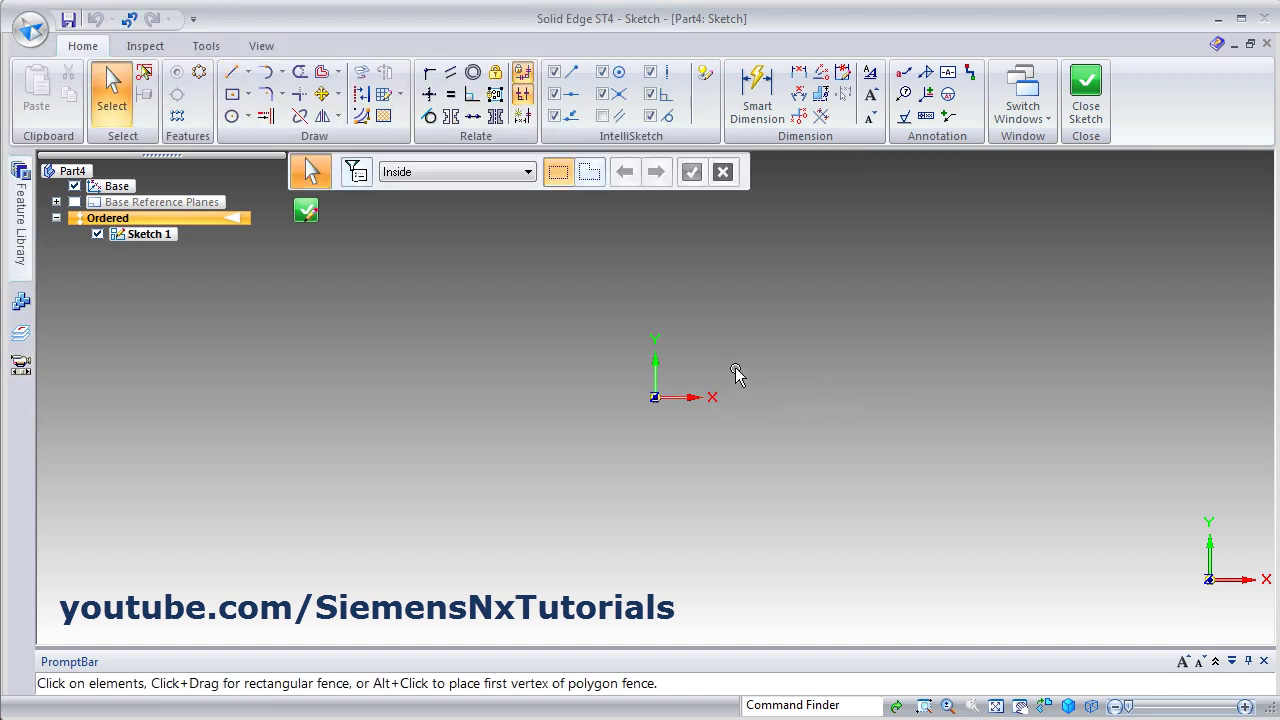
Draw a closed triangle of lines from the origin, with a horizontal base about 105 mm long along +X and its apex above
middle_drag(732, 365, 566, 471)
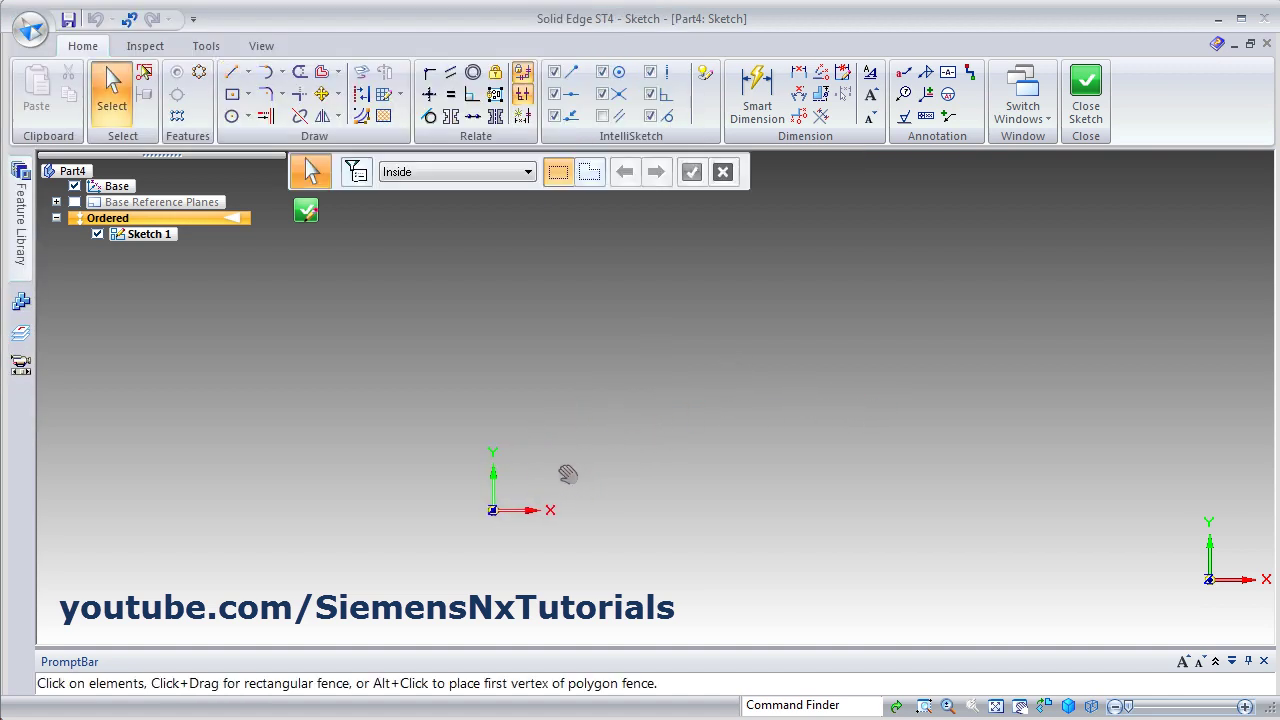
click(236, 75)
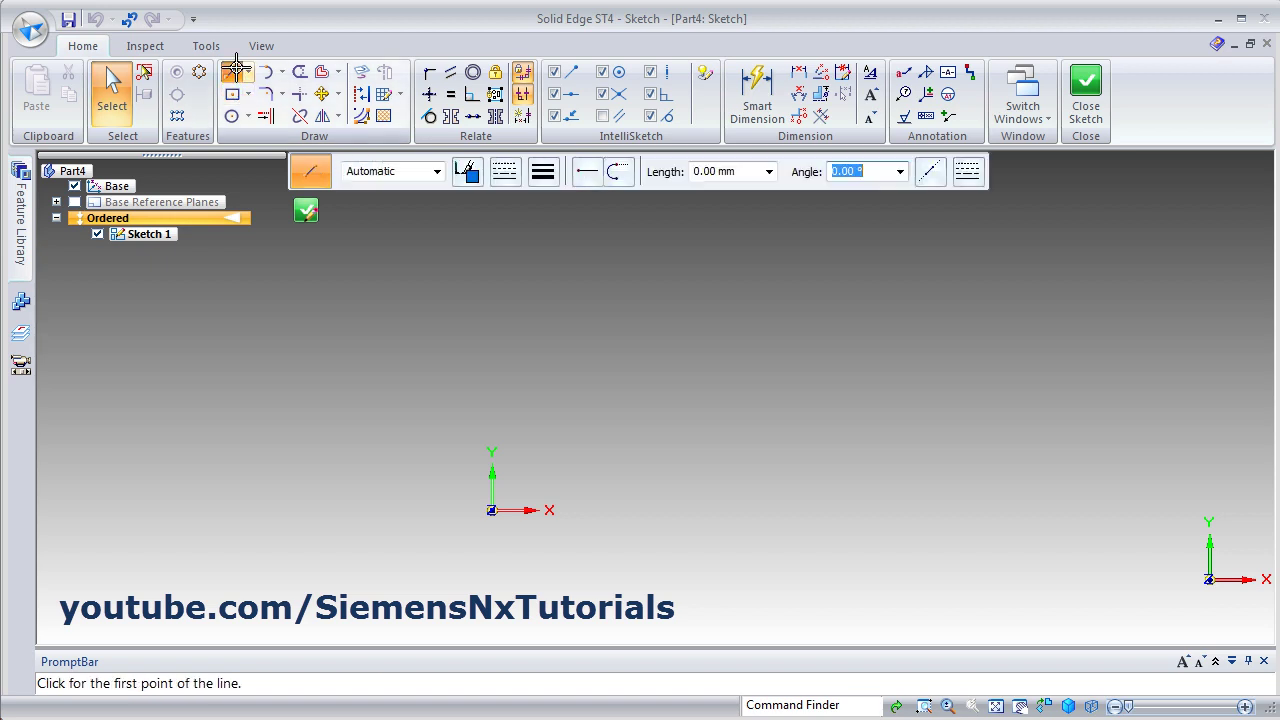
click(491, 510)
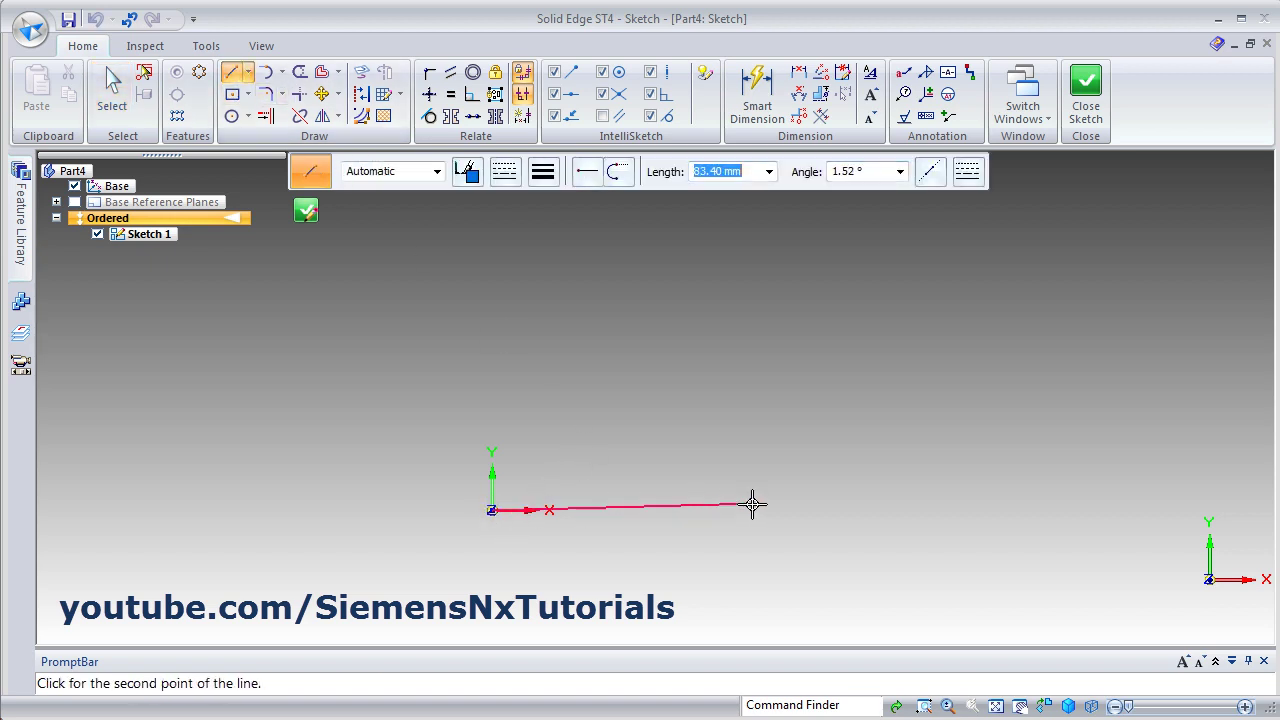
click(803, 510)
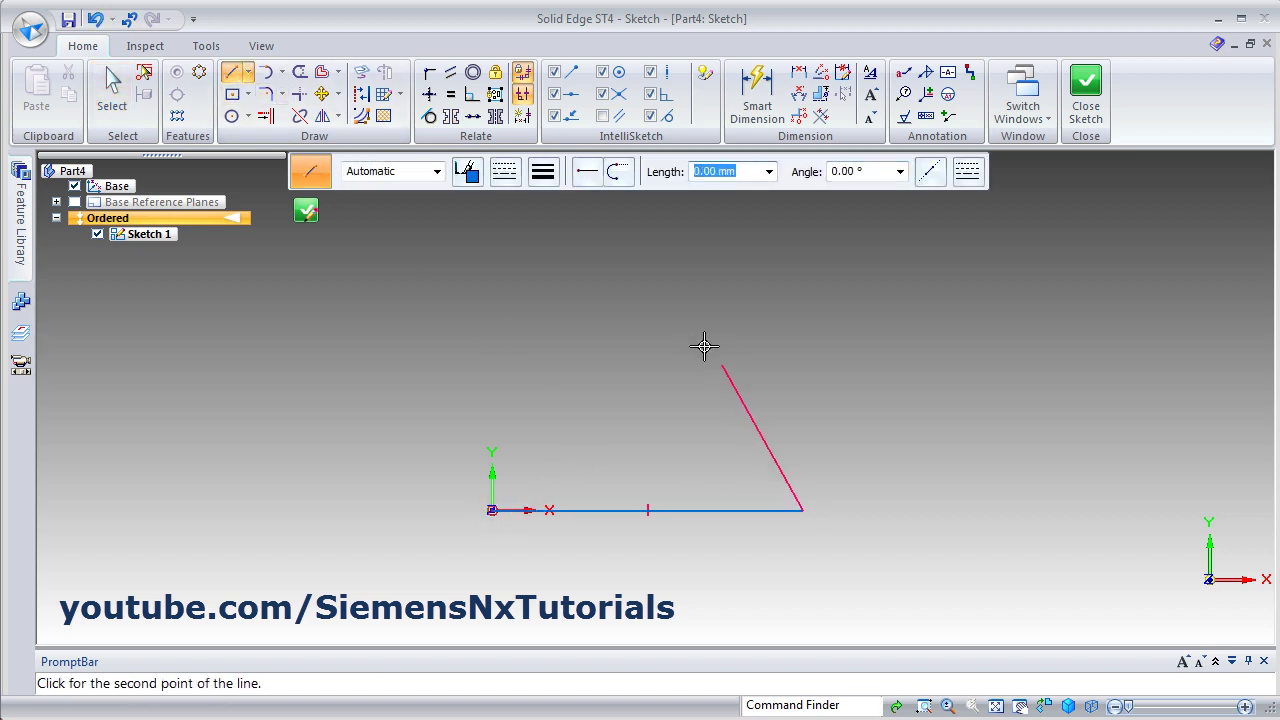
click(653, 266)
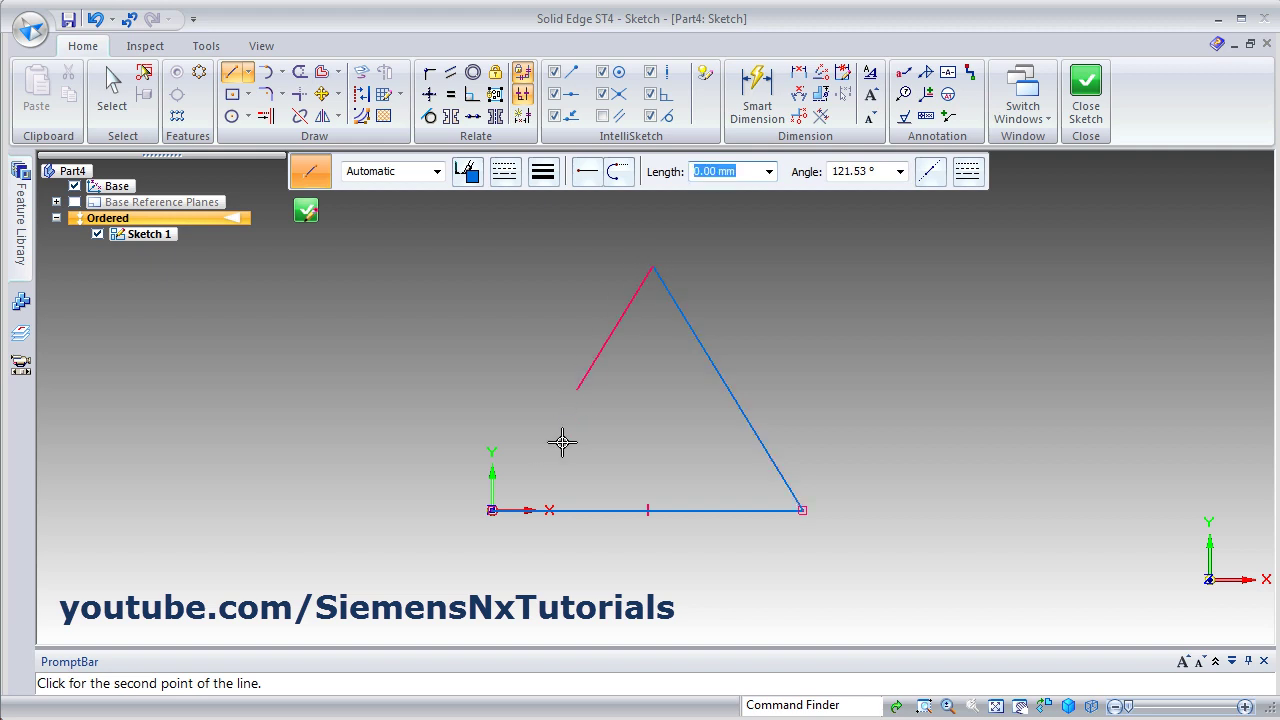
click(491, 511)
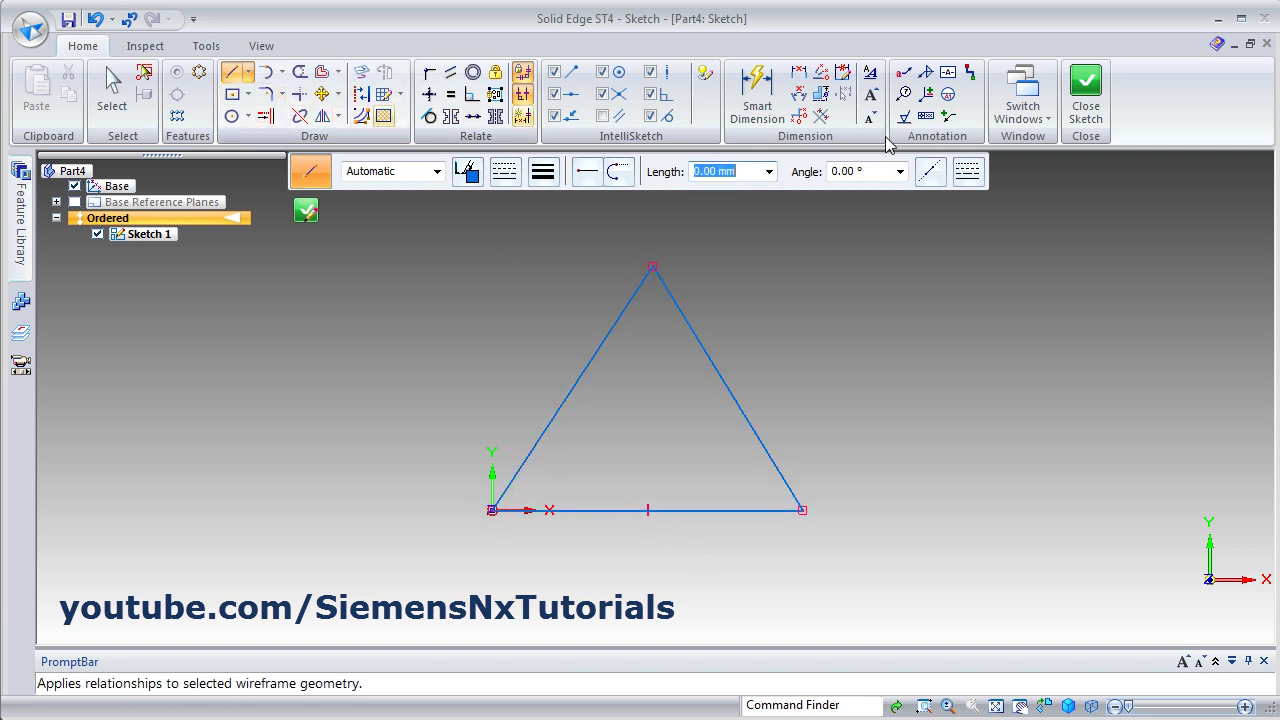
Dimension the triangle's horizontal base to 60 mm with Smart Dimension, placed below the base
click(757, 95)
click(679, 516)
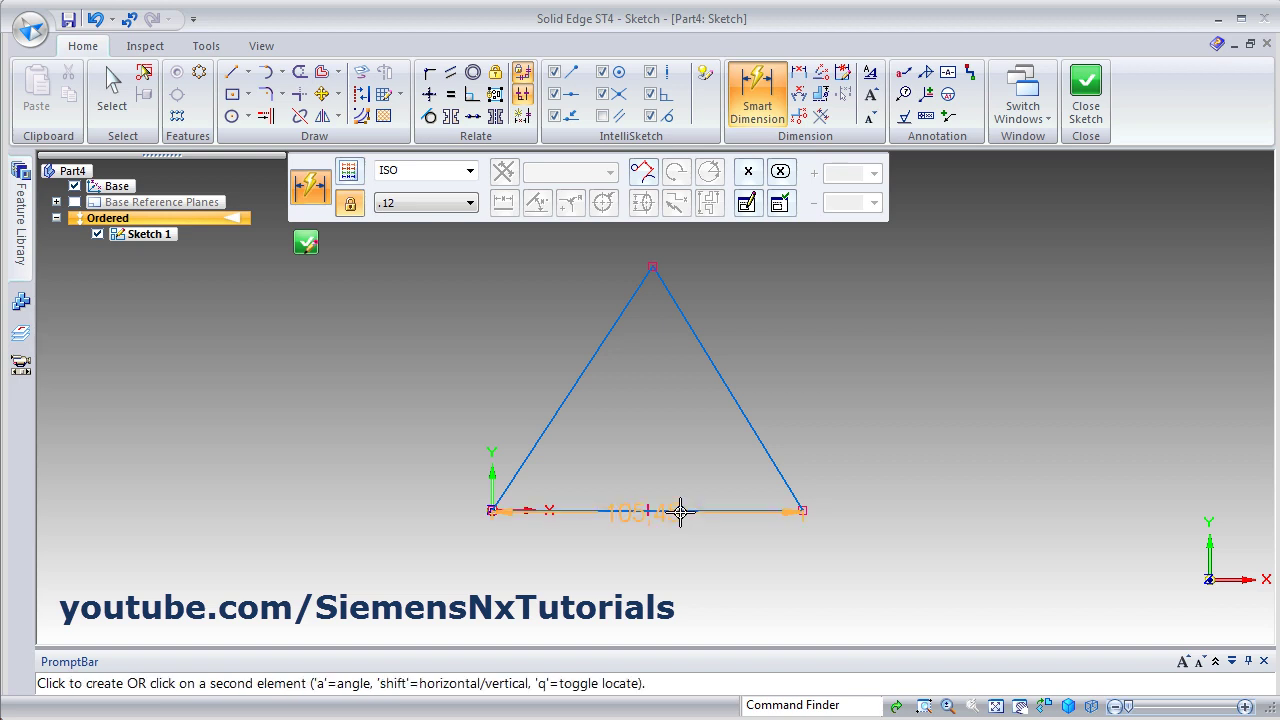
click(654, 577)
text(60)
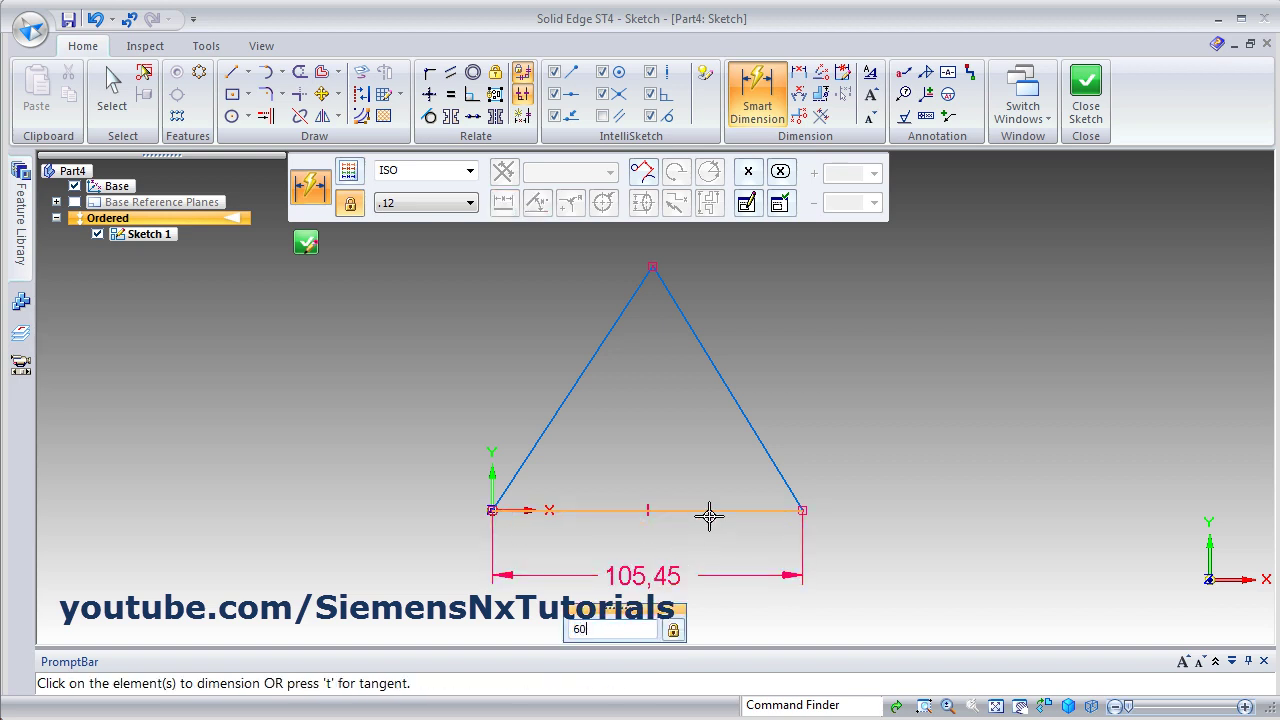
key(Return)
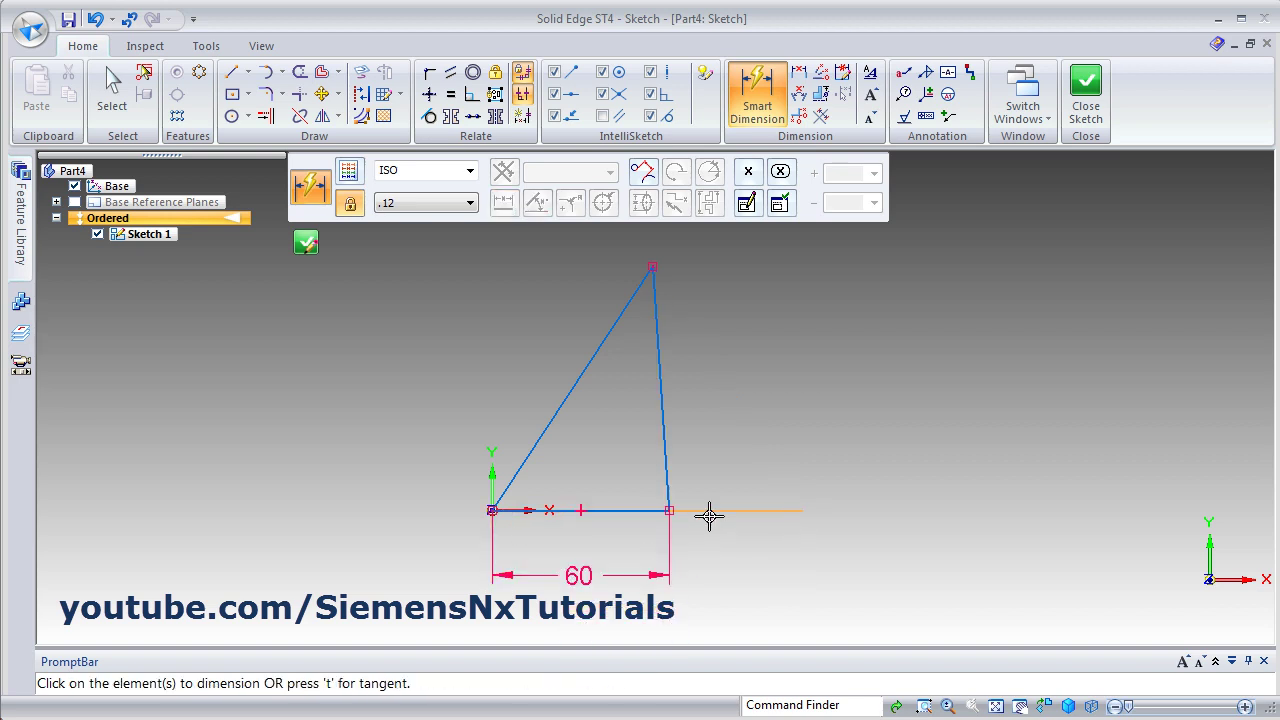
Add a 60° angle dimension between the triangle's base and the sloping side opposite the origin
click(798, 95)
click(621, 510)
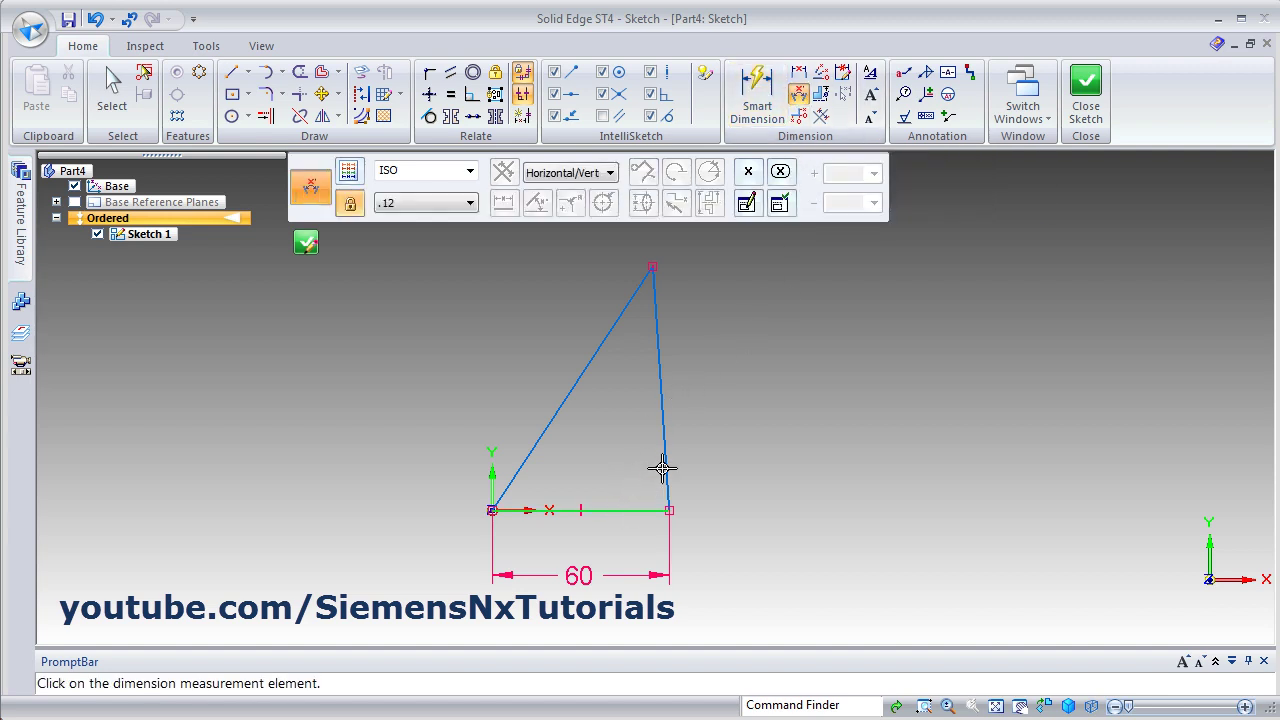
click(662, 466)
click(634, 466)
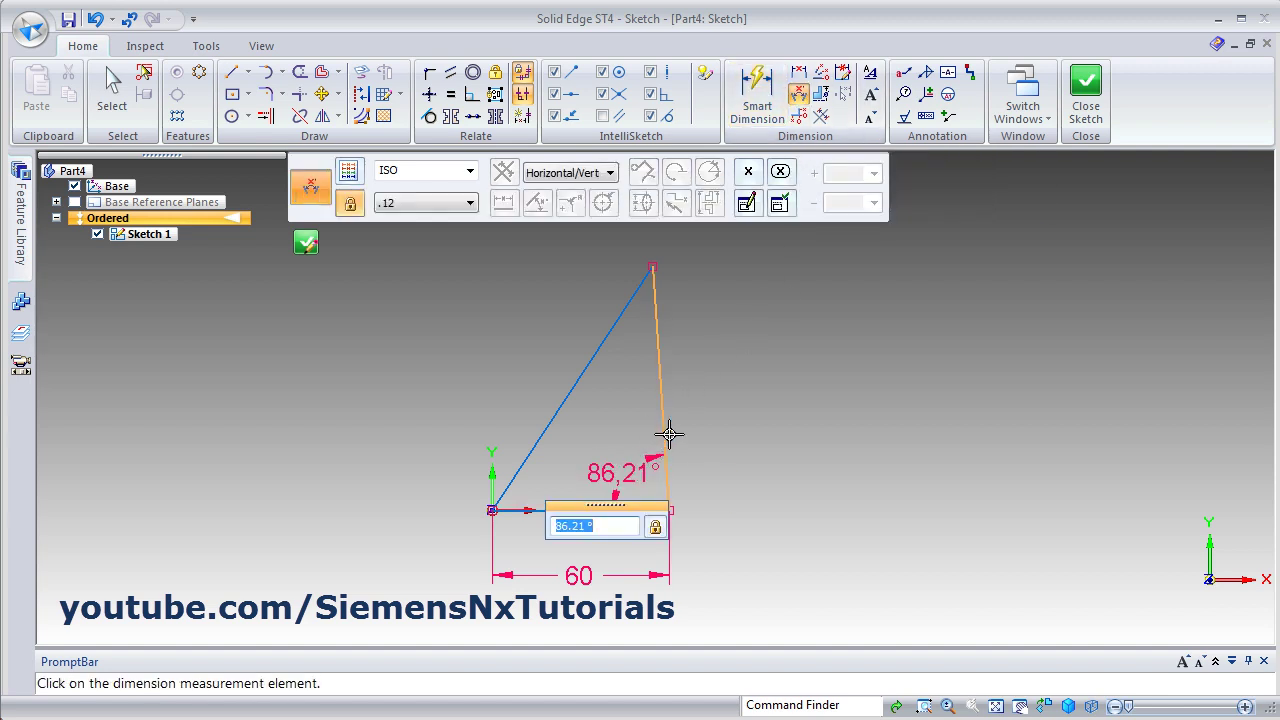
text(60)
key(Return)
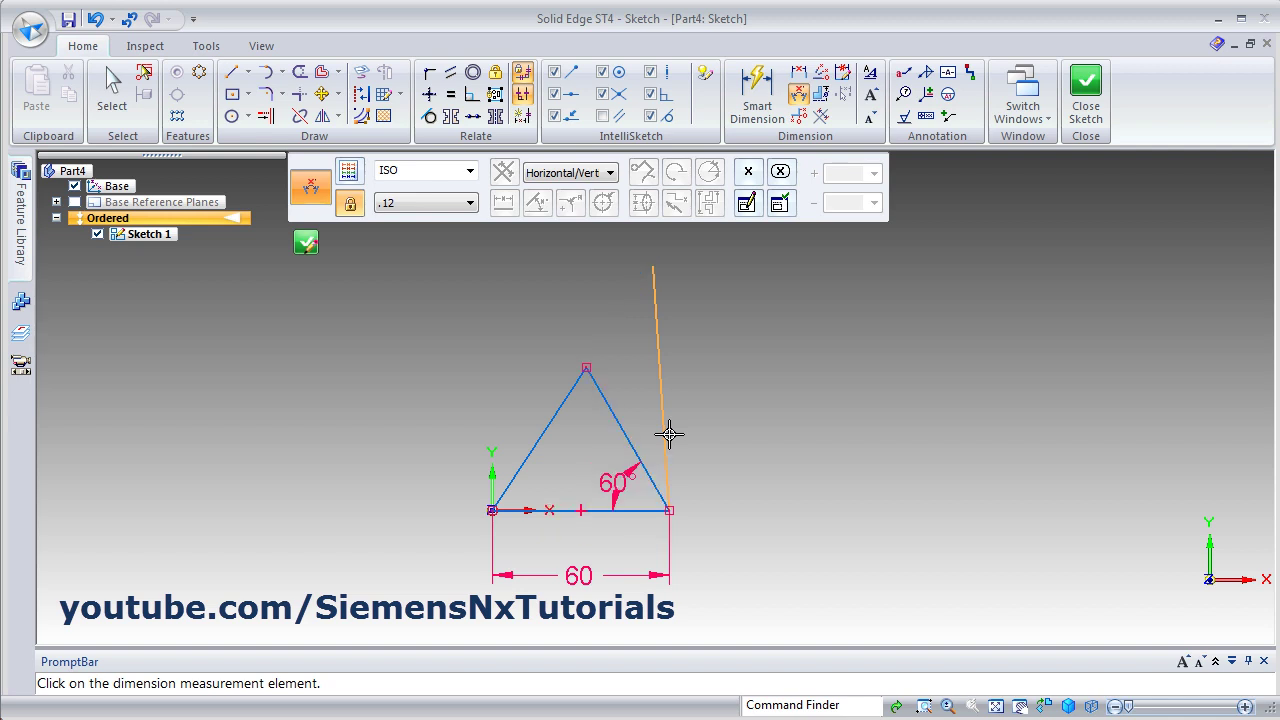
click(558, 512)
click(680, 439)
key(Escape)
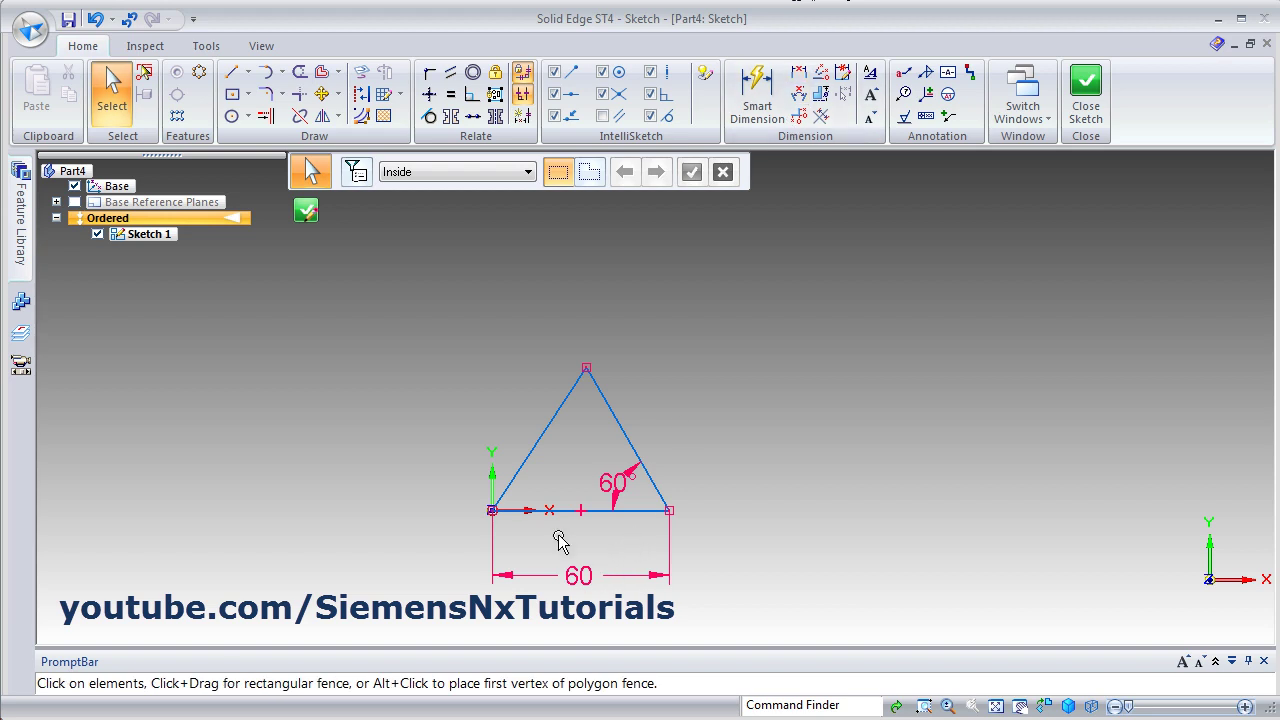
Add a 60° angle dimension between the triangle's base and the sloping side starting at the origin
click(797, 97)
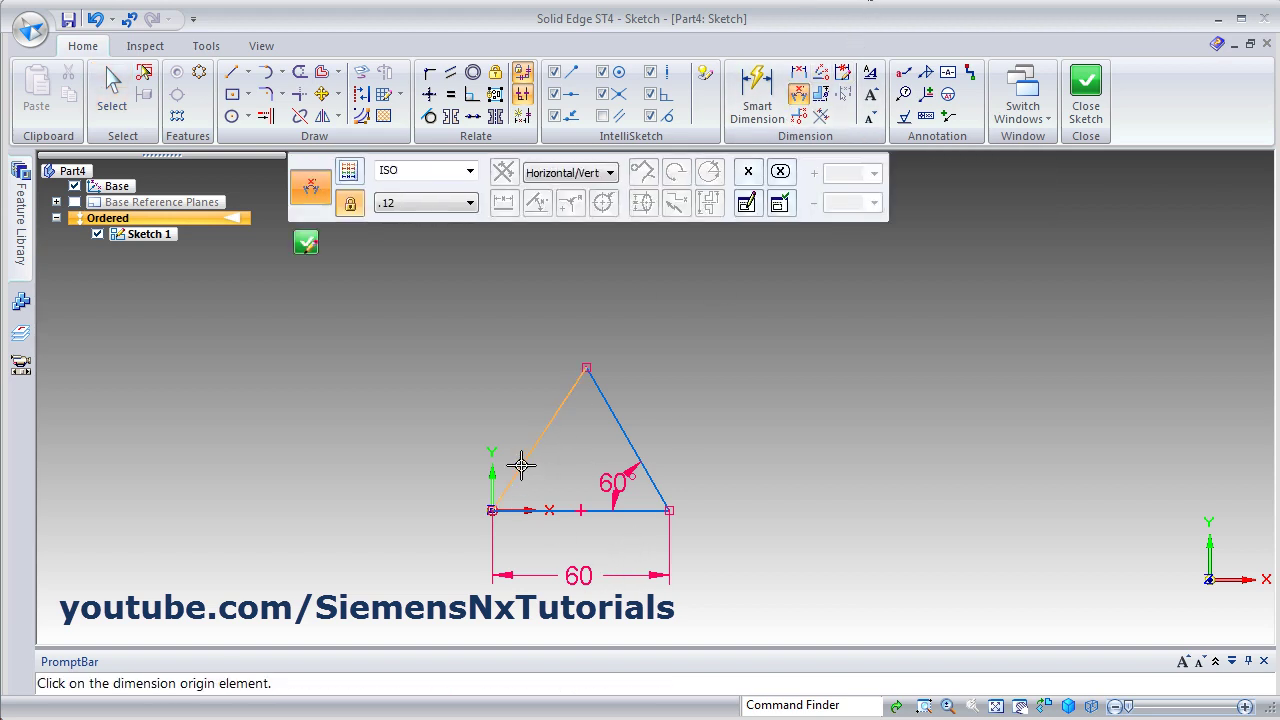
click(523, 463)
click(568, 511)
click(546, 486)
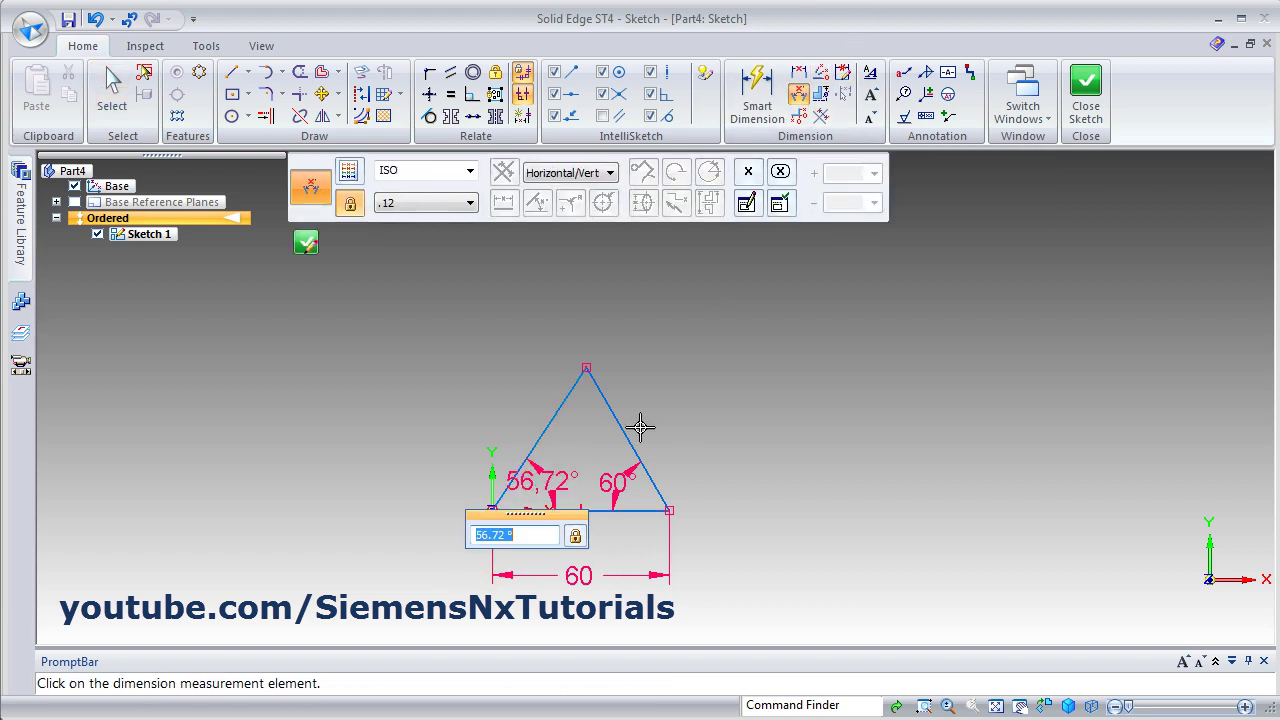
text(60)
key(Return)
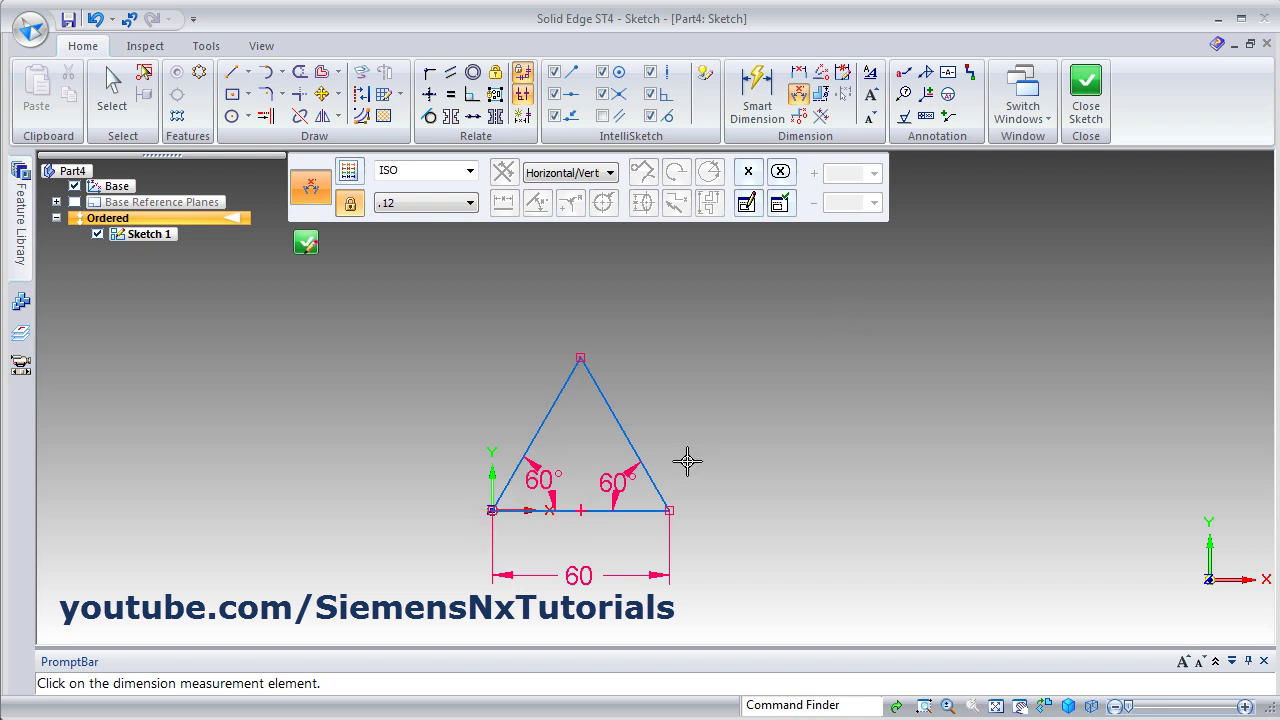
key(Escape)
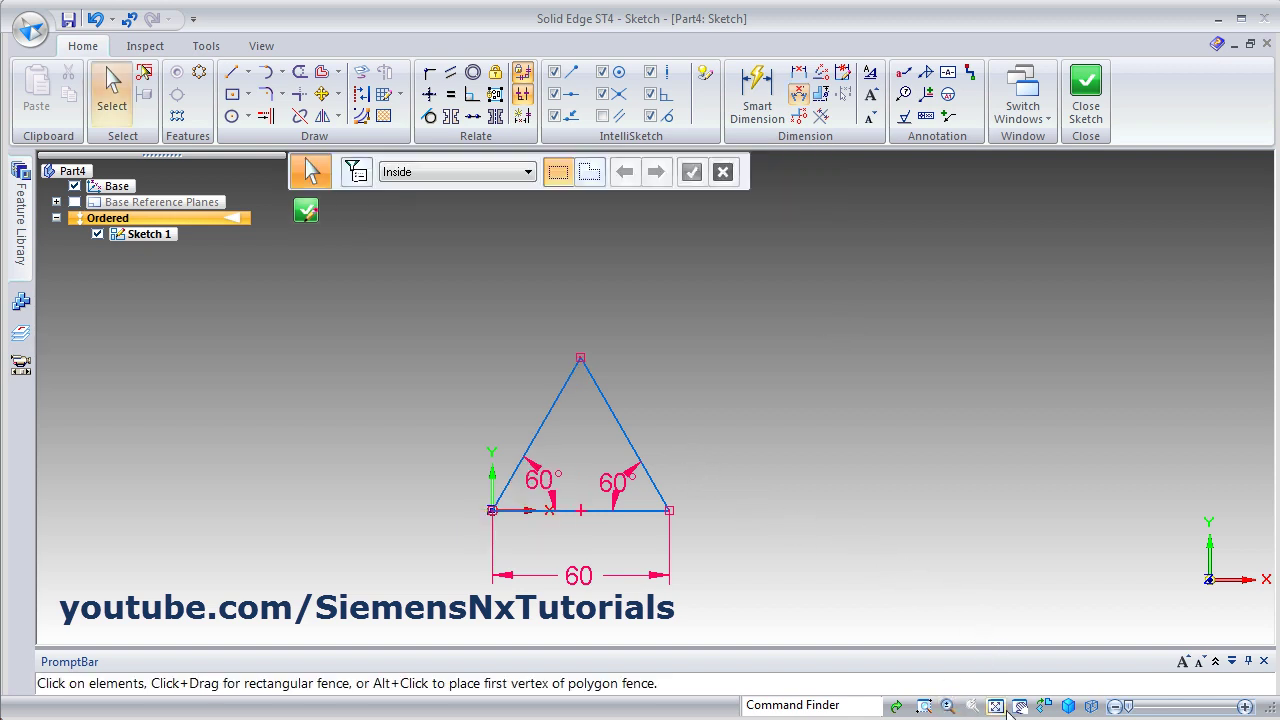
Draw two circles of 10 mm radius, centred on the triangle's origin corner and its apex, following the PDF drawing
click(998, 706)
scroll(703, 240, up, 1)
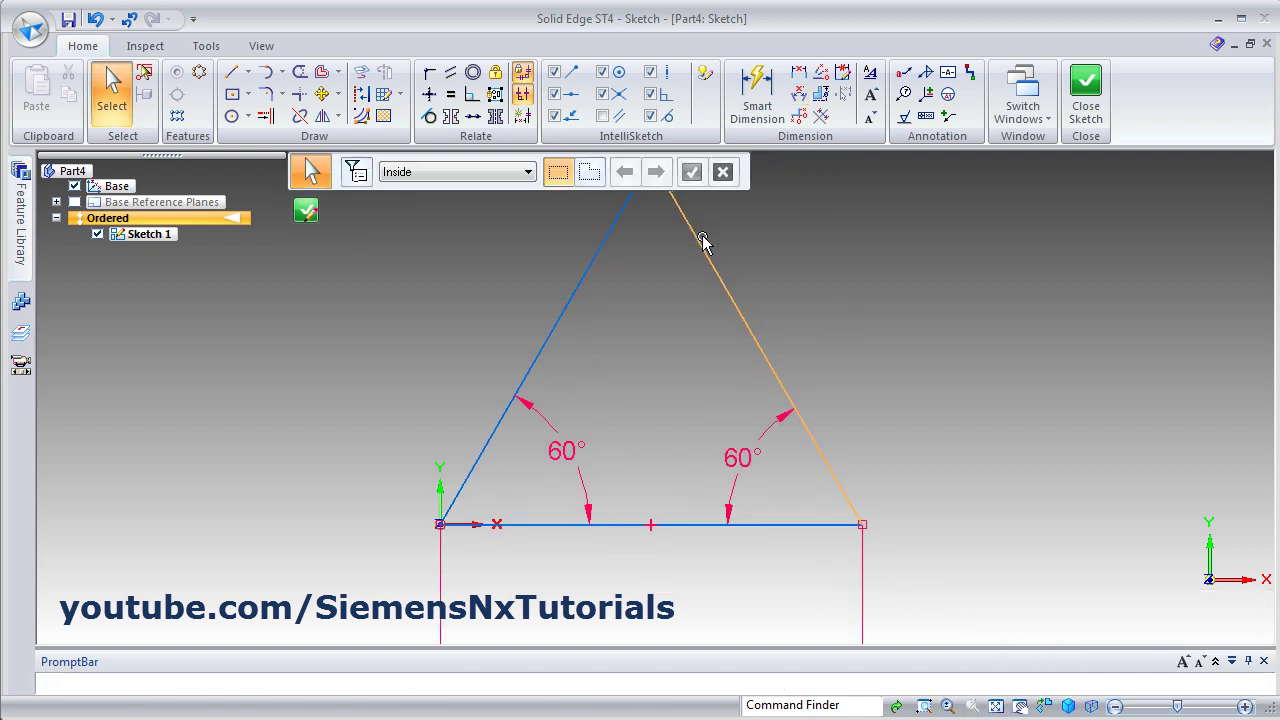
scroll(704, 252, down, 2)
scroll(716, 238, down, 1)
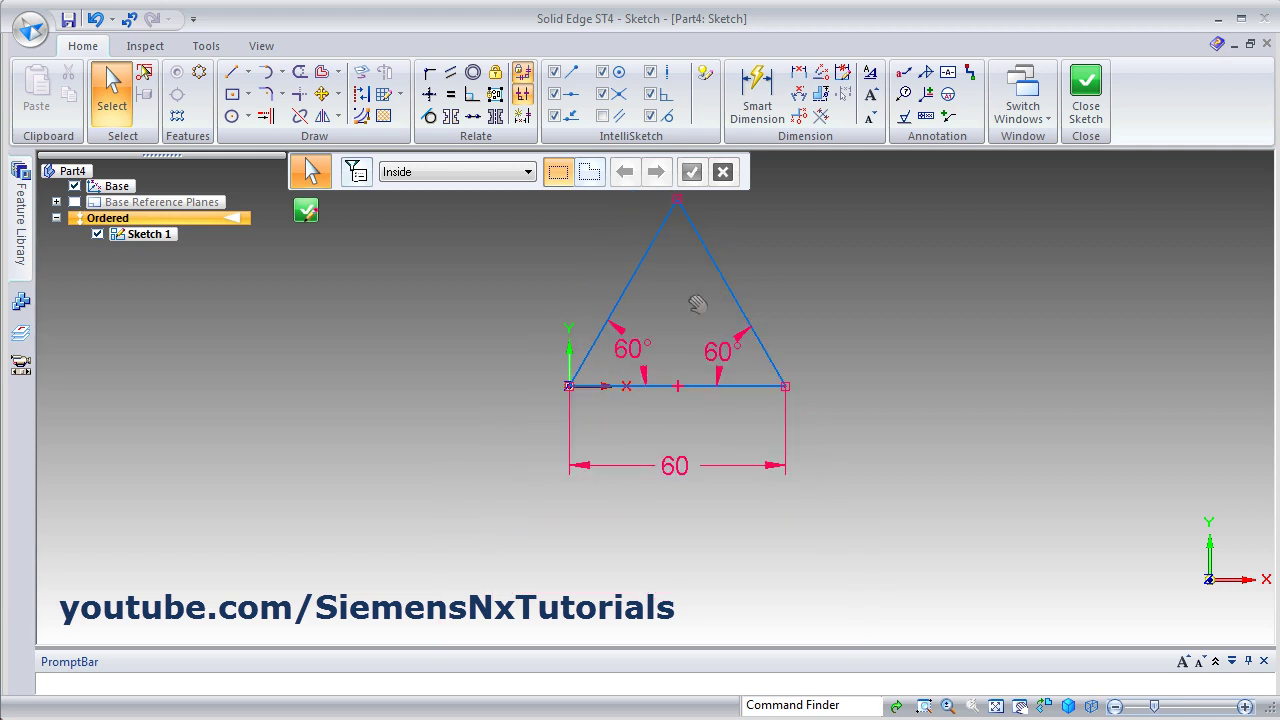
mouse_move(697, 305)
shift+middle_down()
mouse_move(652, 378)
mouse_move(628, 385)
shift+middle_up()
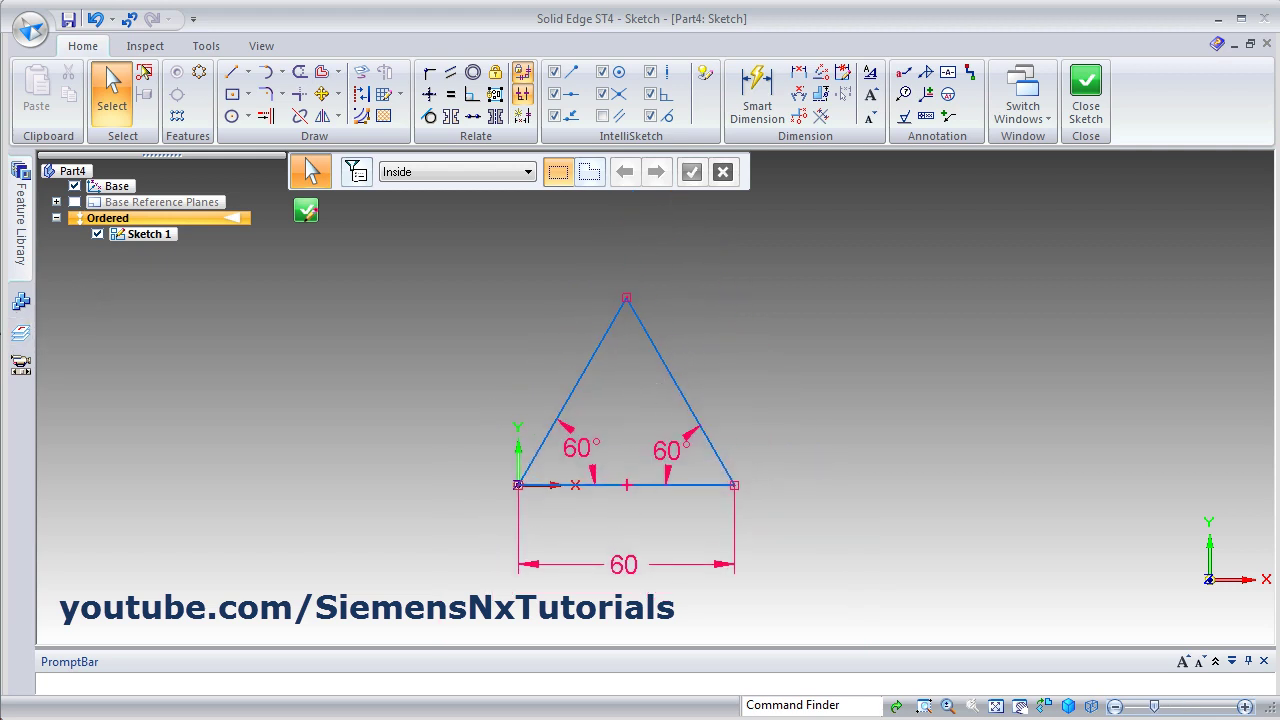
key(alt+Tab)
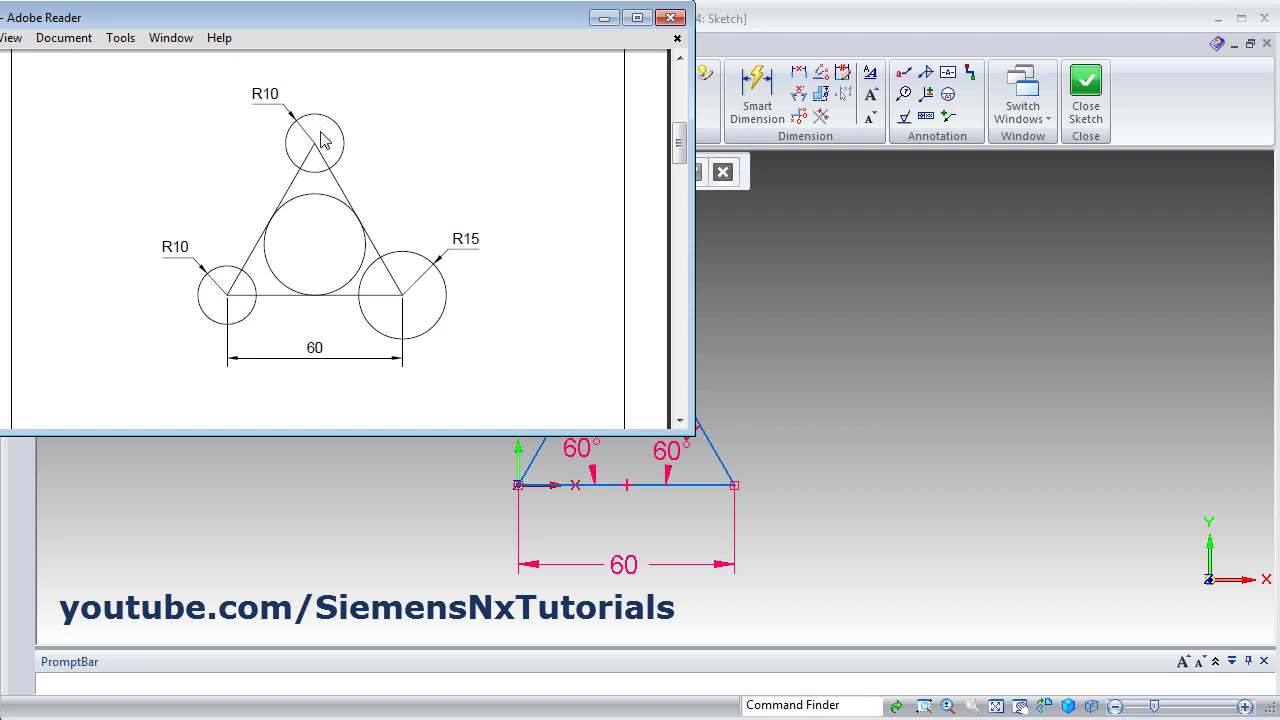
key(alt+Tab)
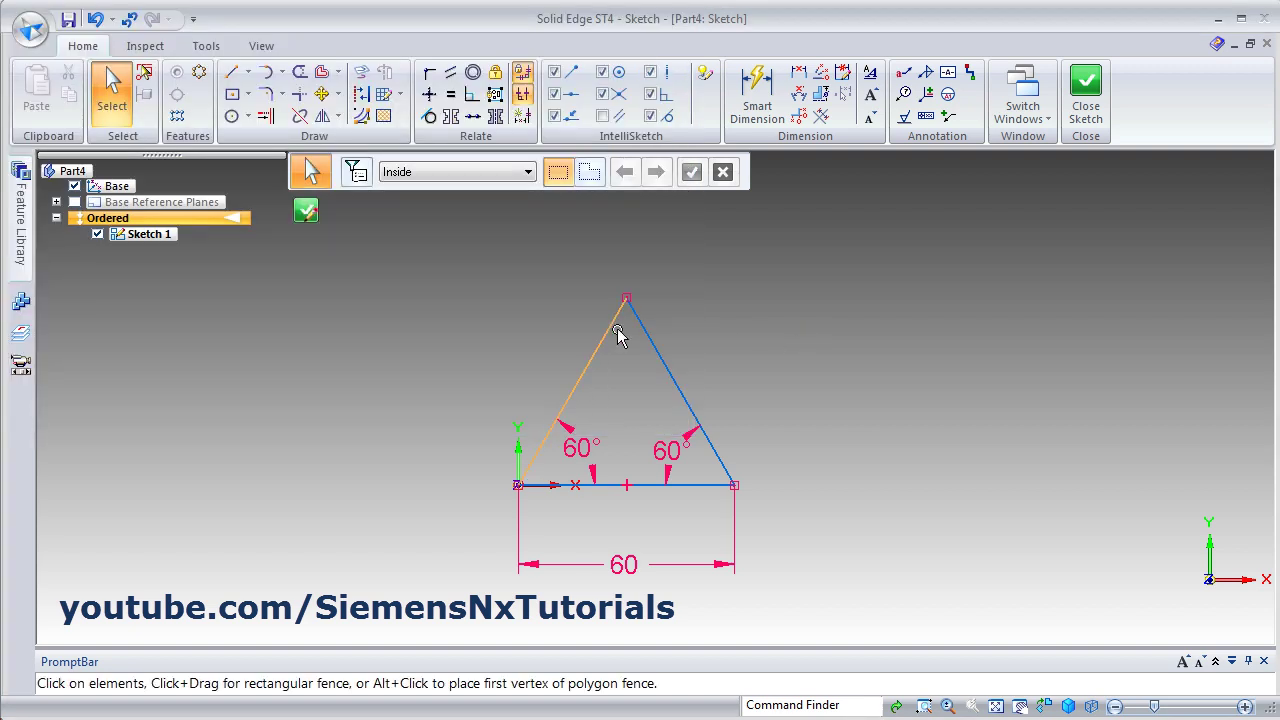
click(233, 118)
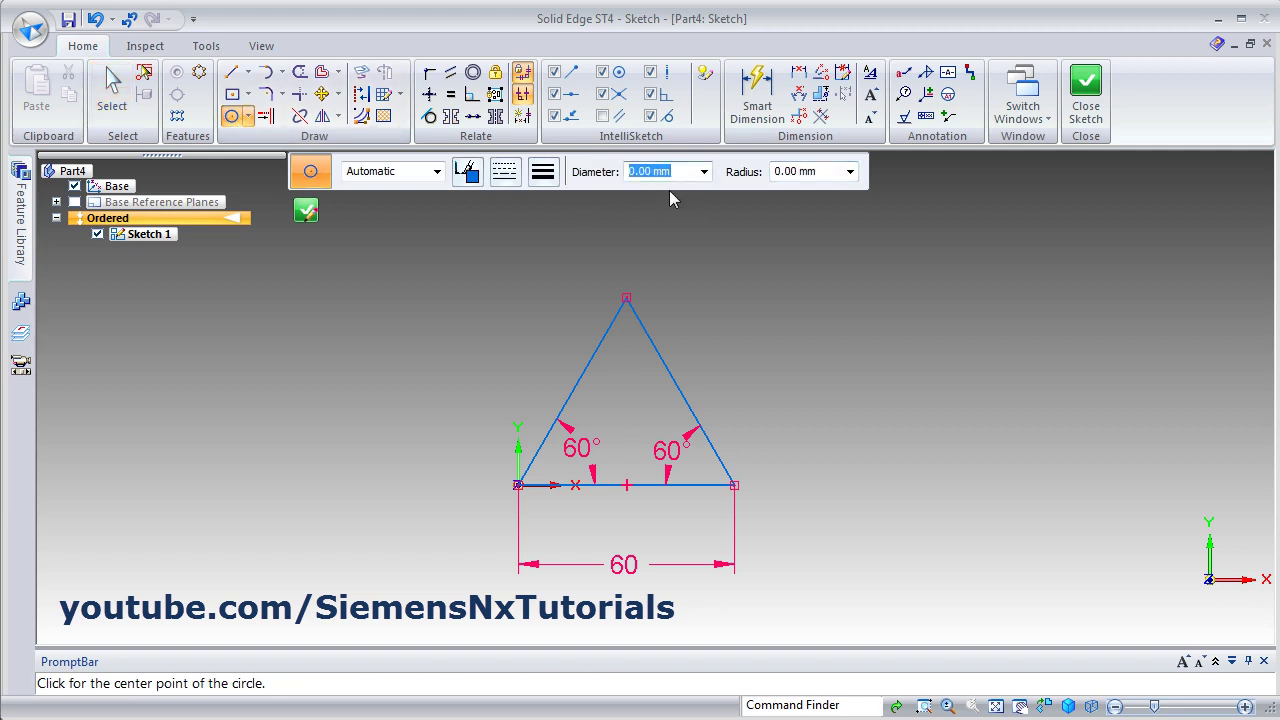
click(819, 175)
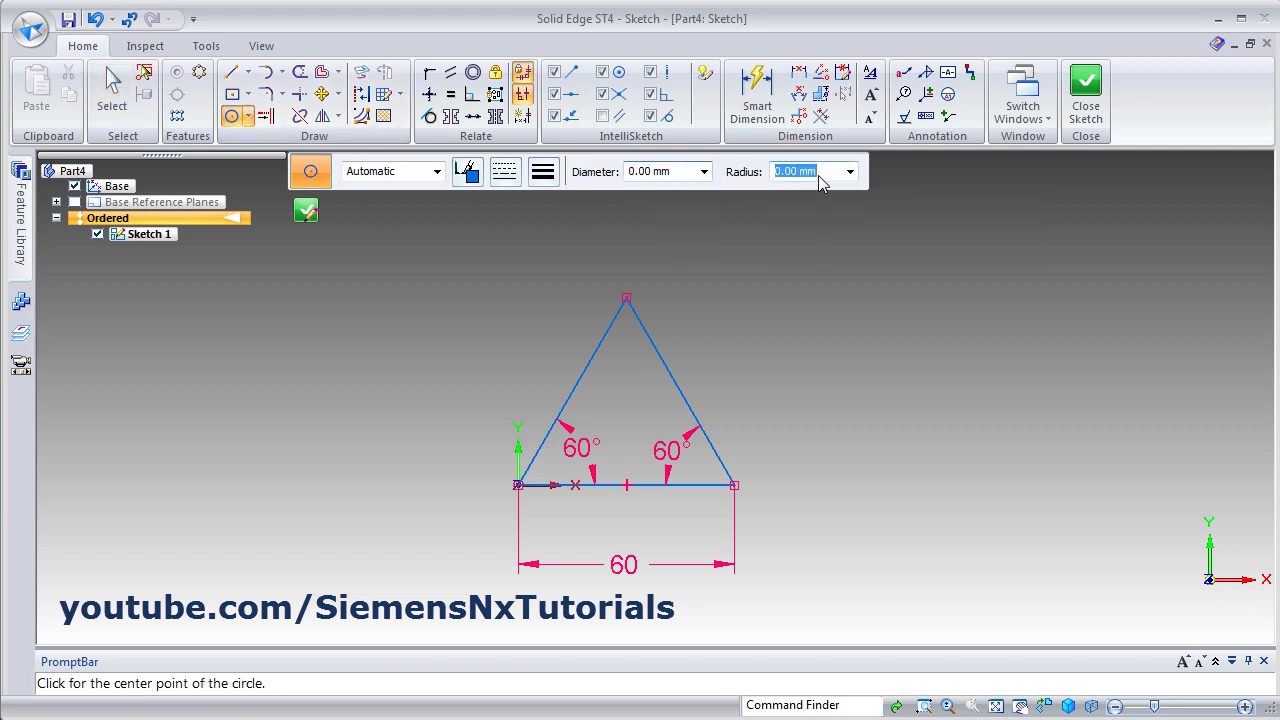
text(10)
key(Tab)
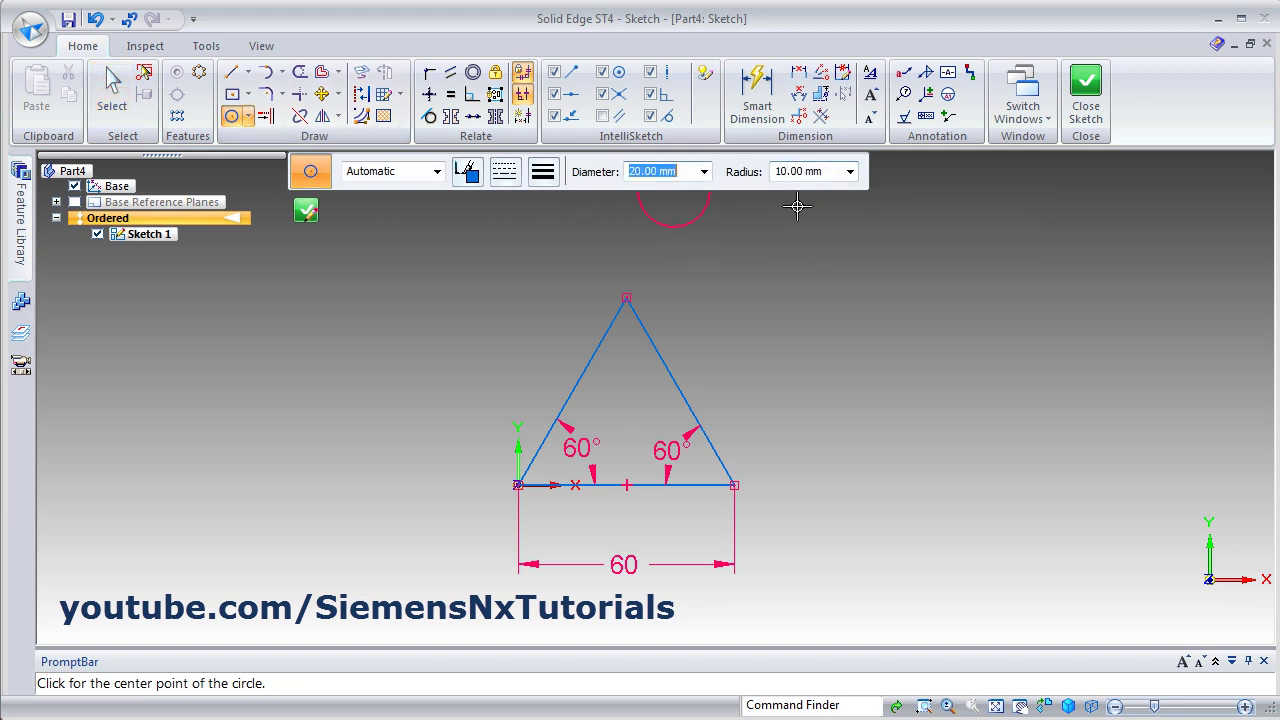
click(518, 485)
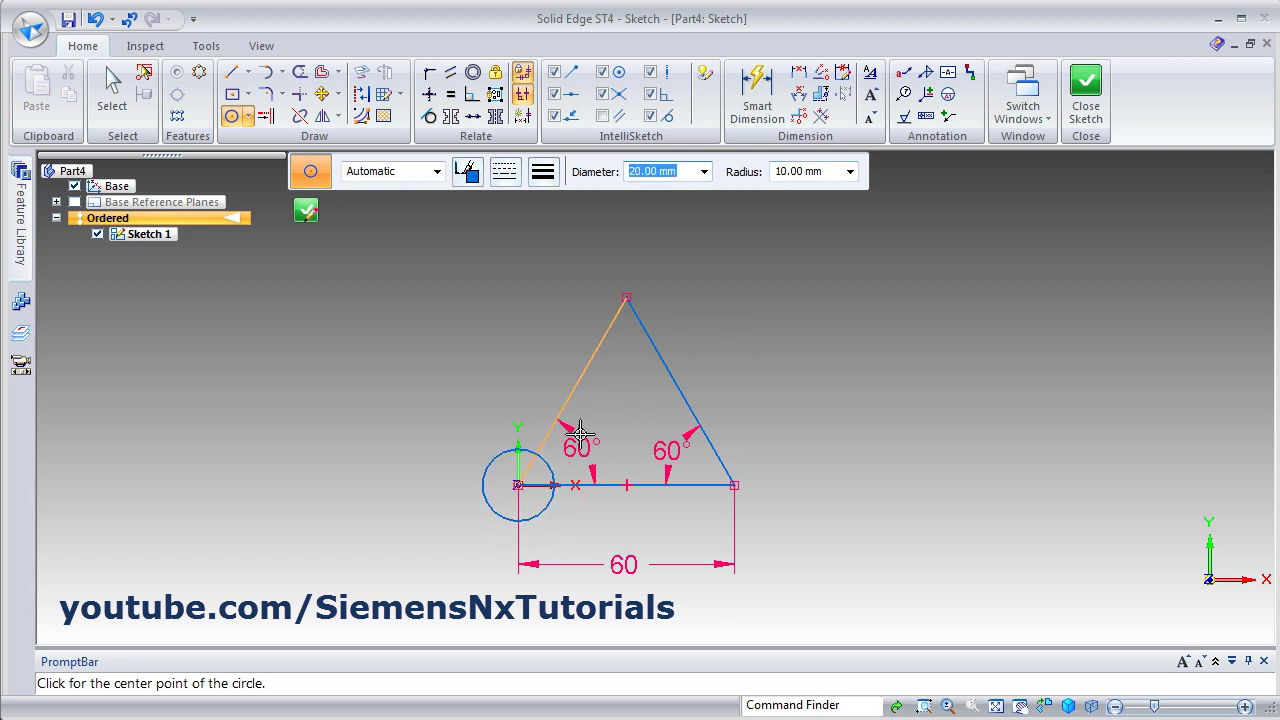
click(625, 298)
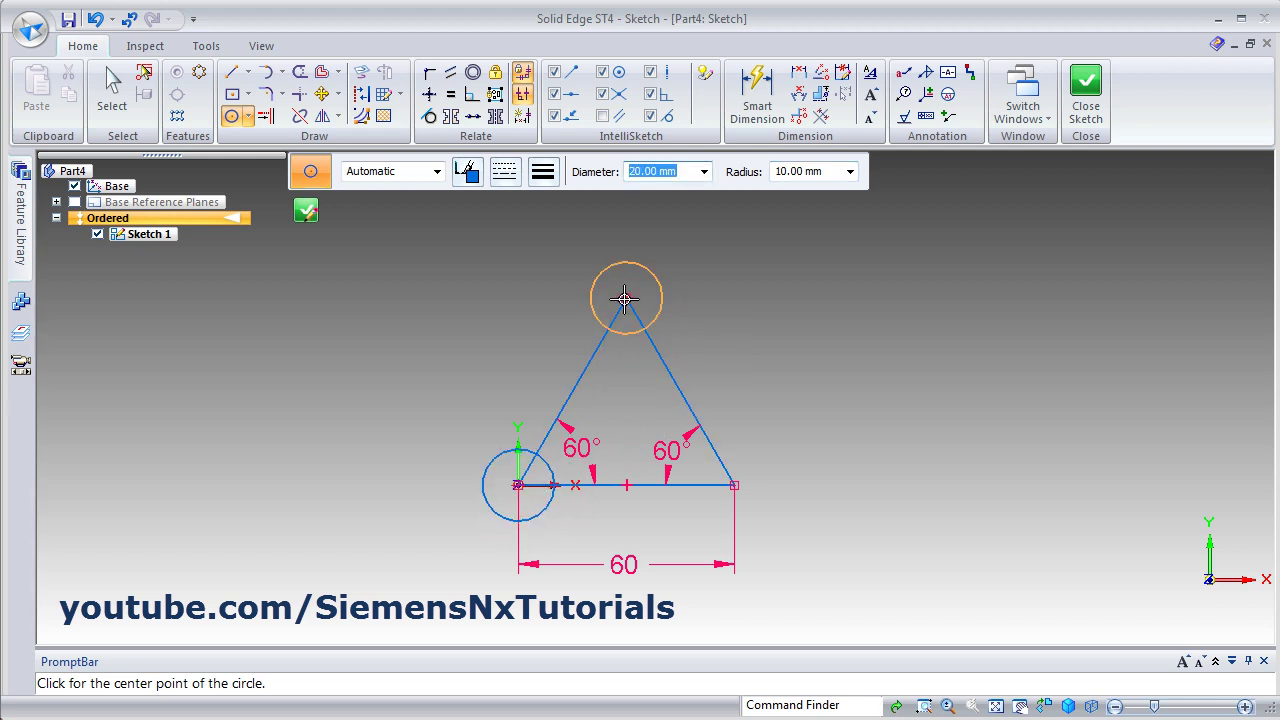
Draw a circle of 15 mm radius centred on the base's corner opposite the origin
click(815, 176)
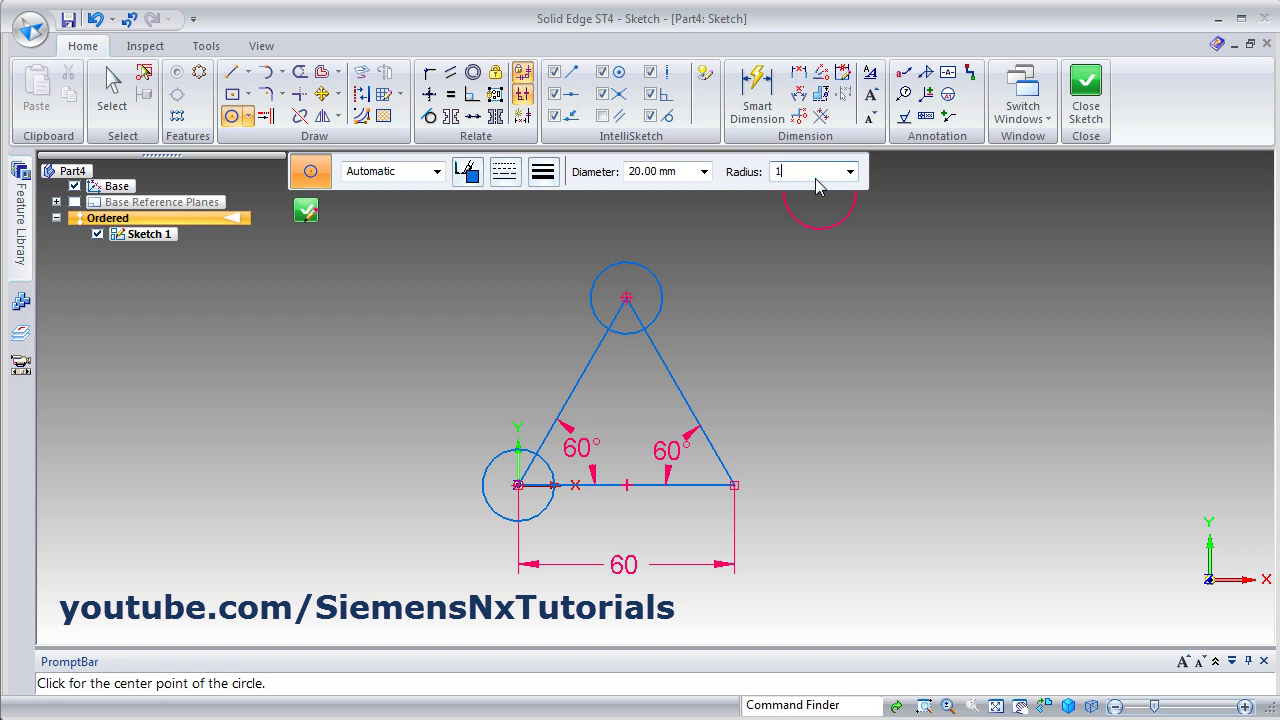
text(15)
key(Return)
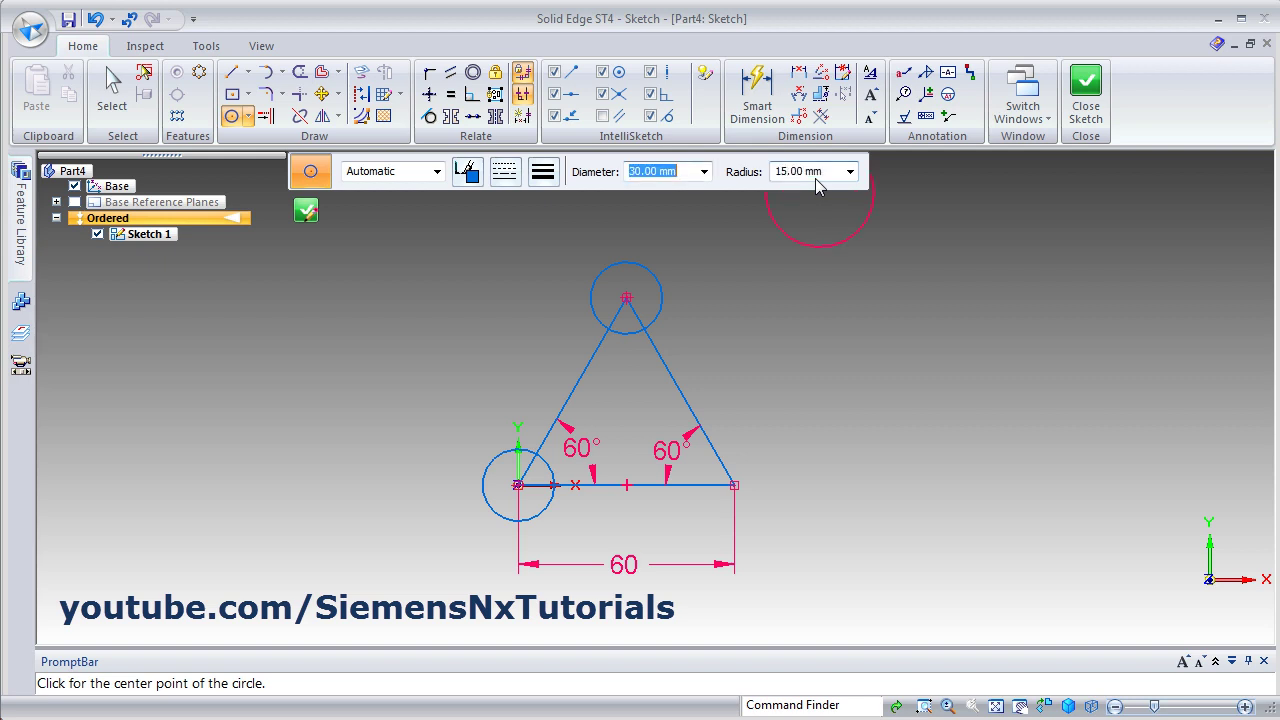
click(734, 486)
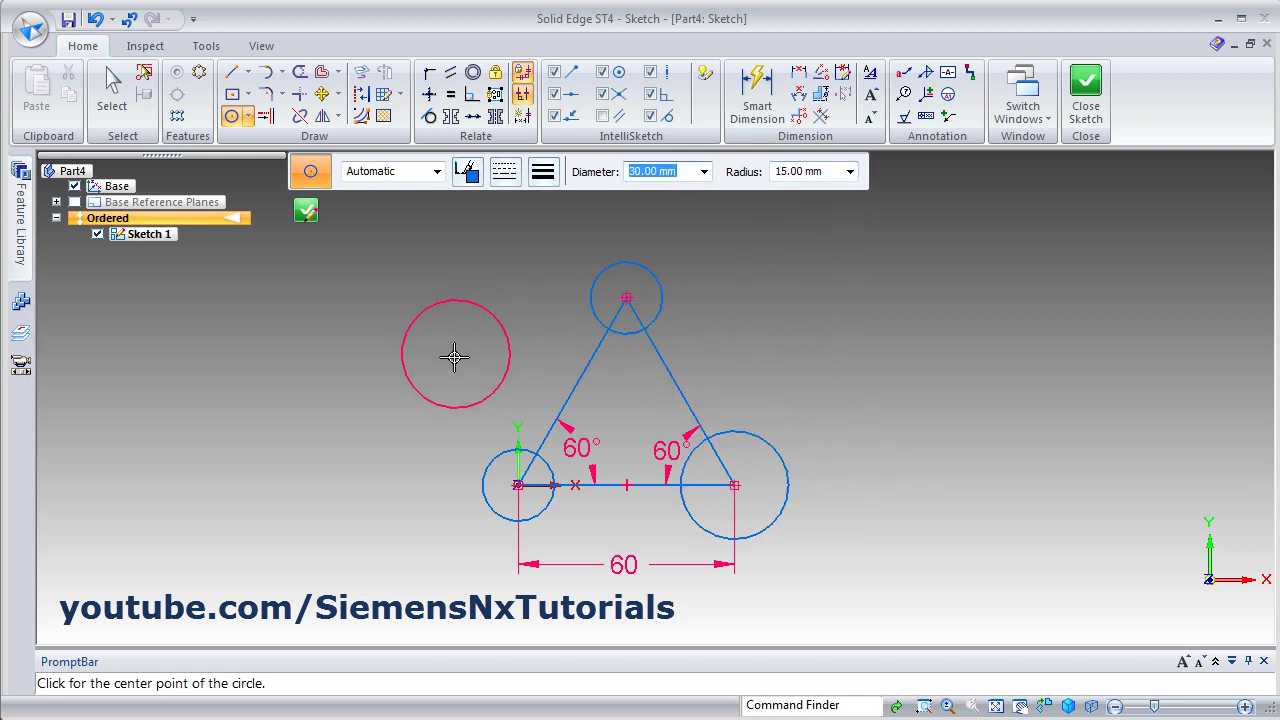
key(Escape)
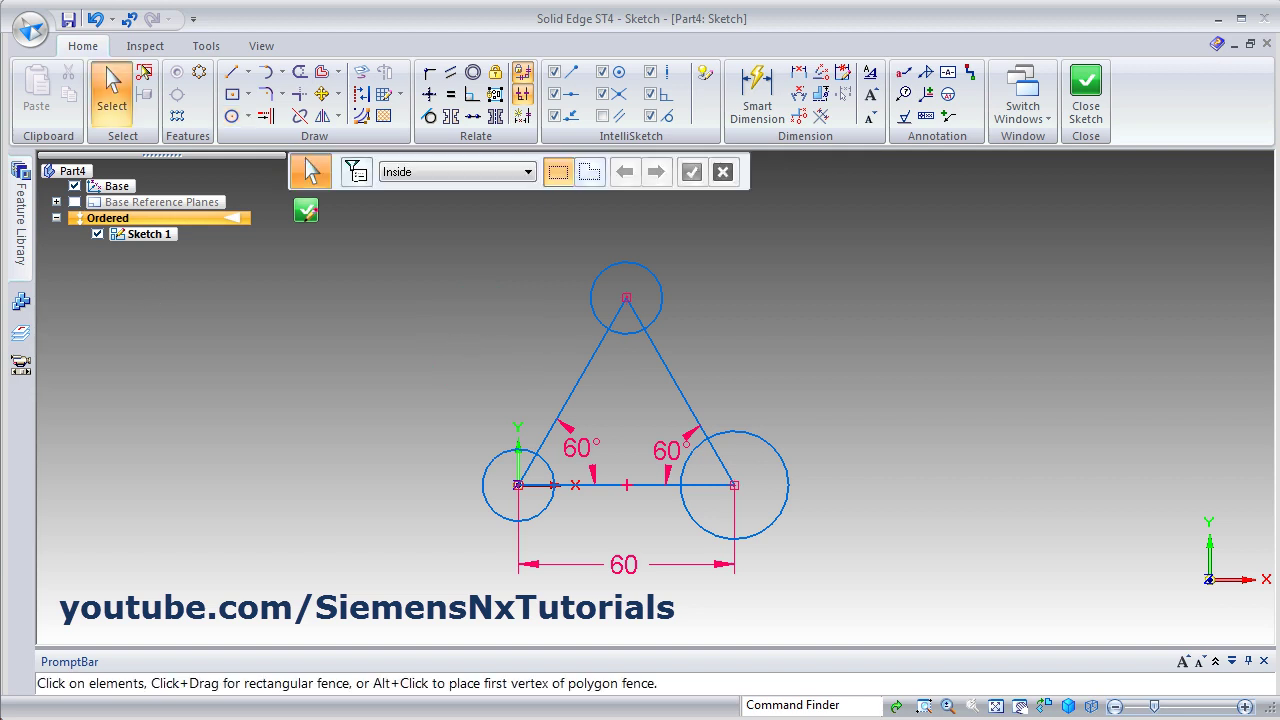
Draw the triangle's inscribed circle with Circle by 3 Points, touching the two sloping sides and the base at its midpoint, as in the PDF drawing
key(alt+Tab)
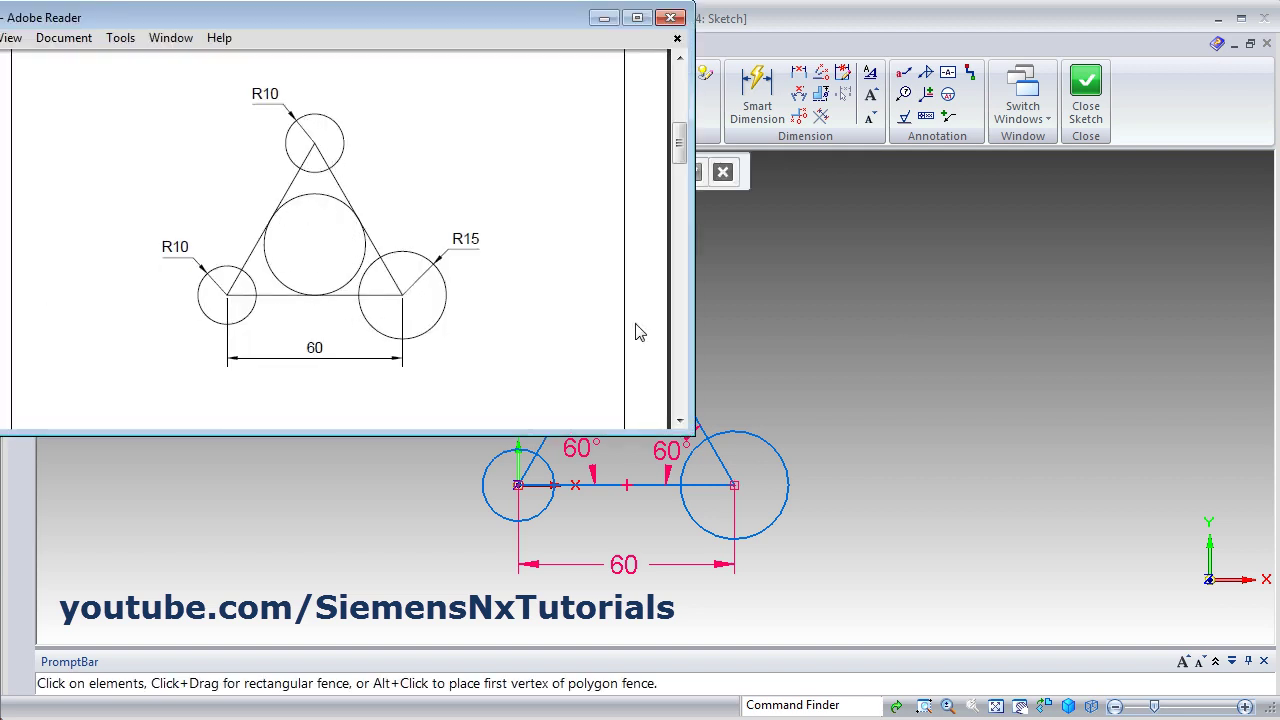
click(894, 320)
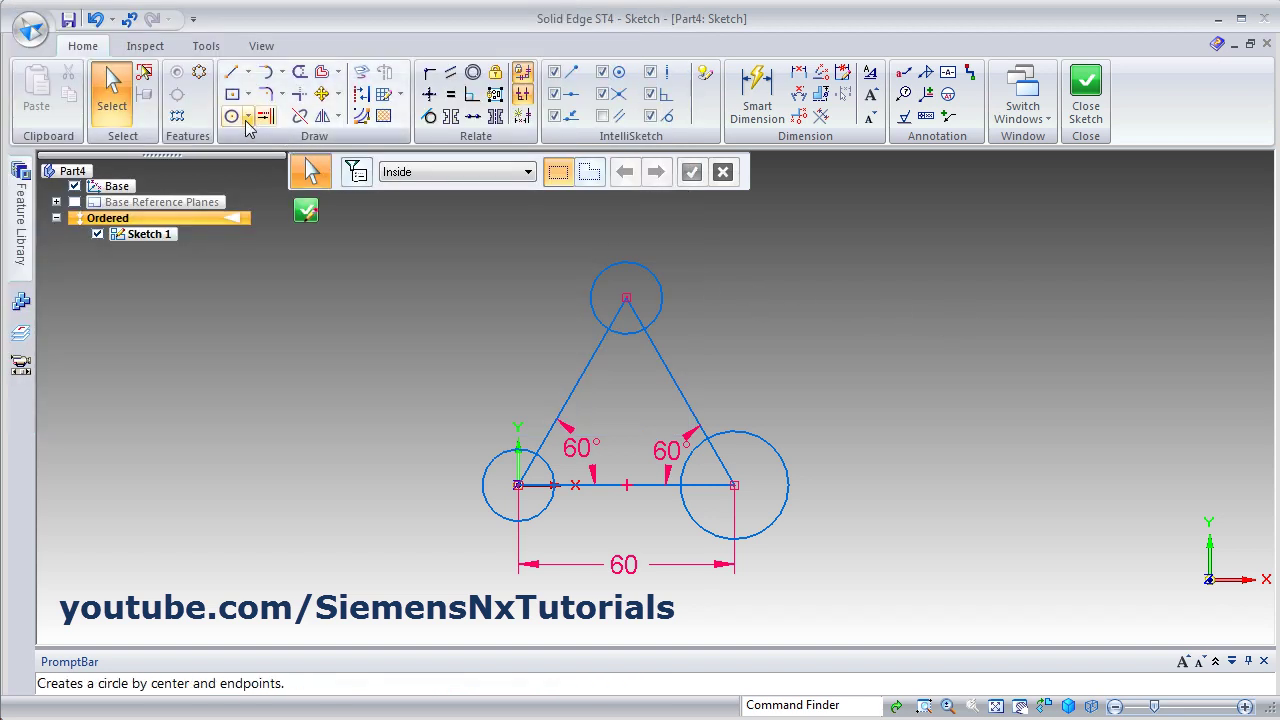
click(249, 118)
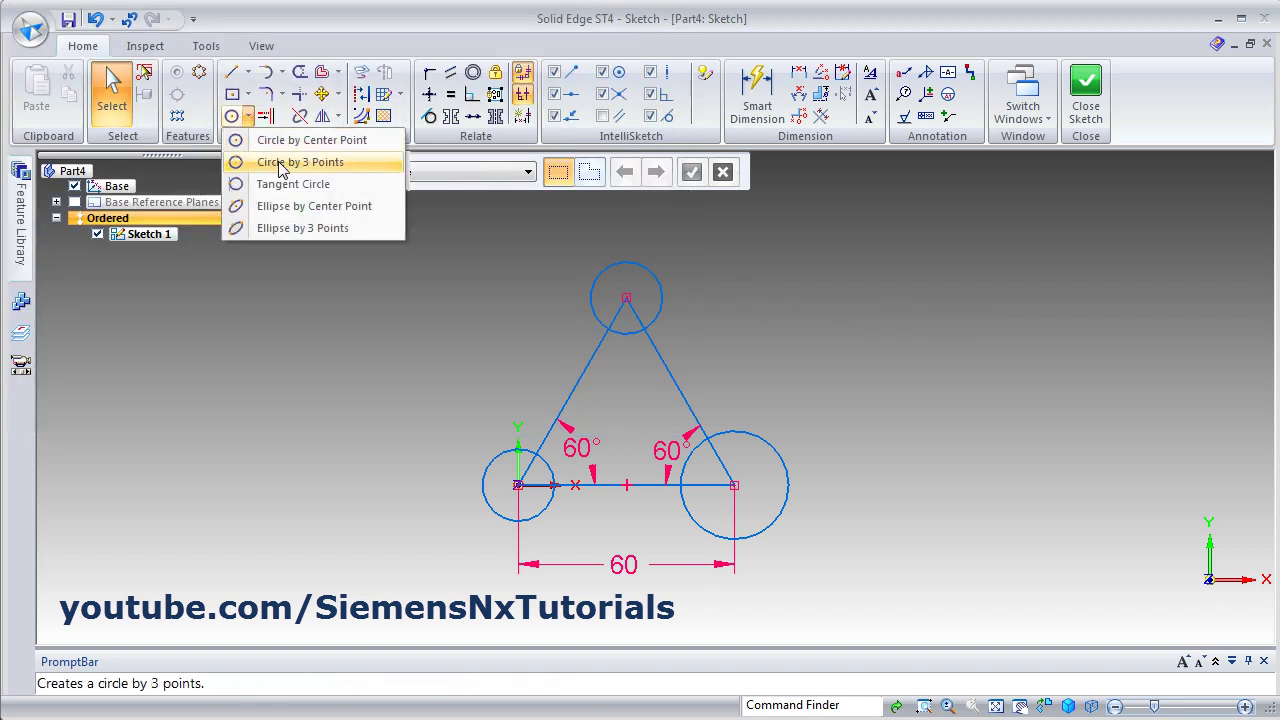
click(322, 164)
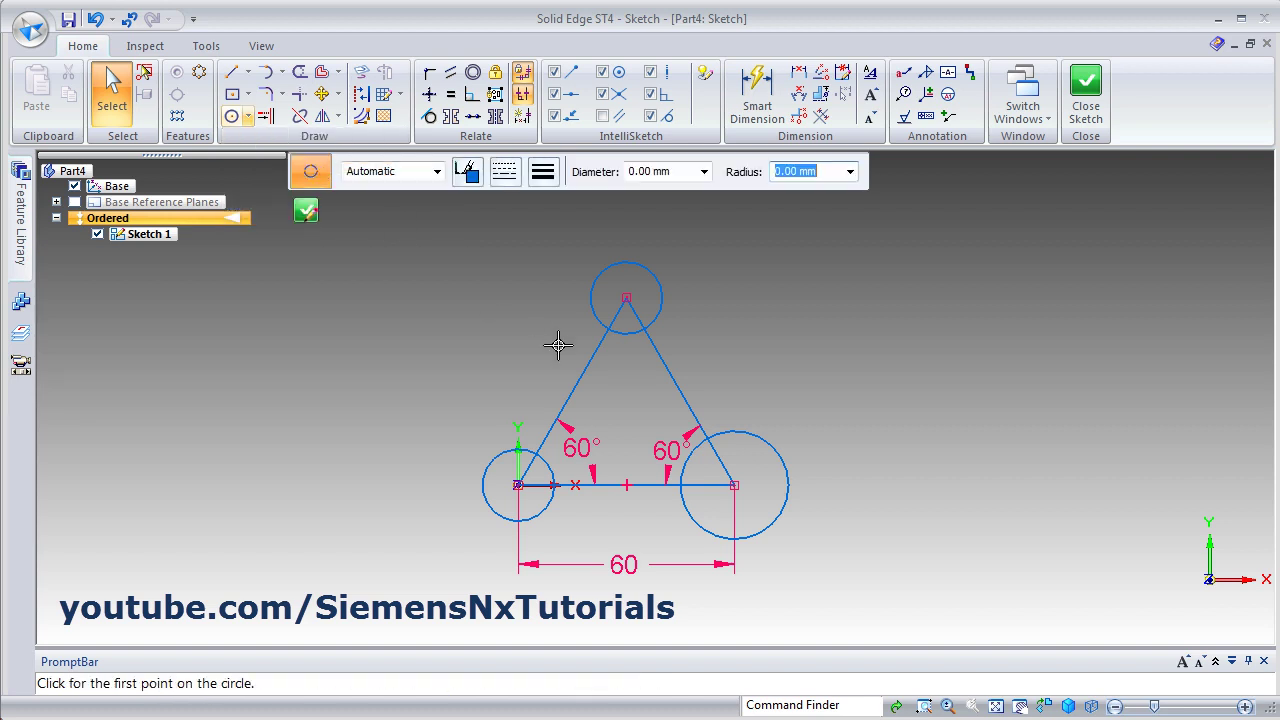
scroll(620, 408, up, 1)
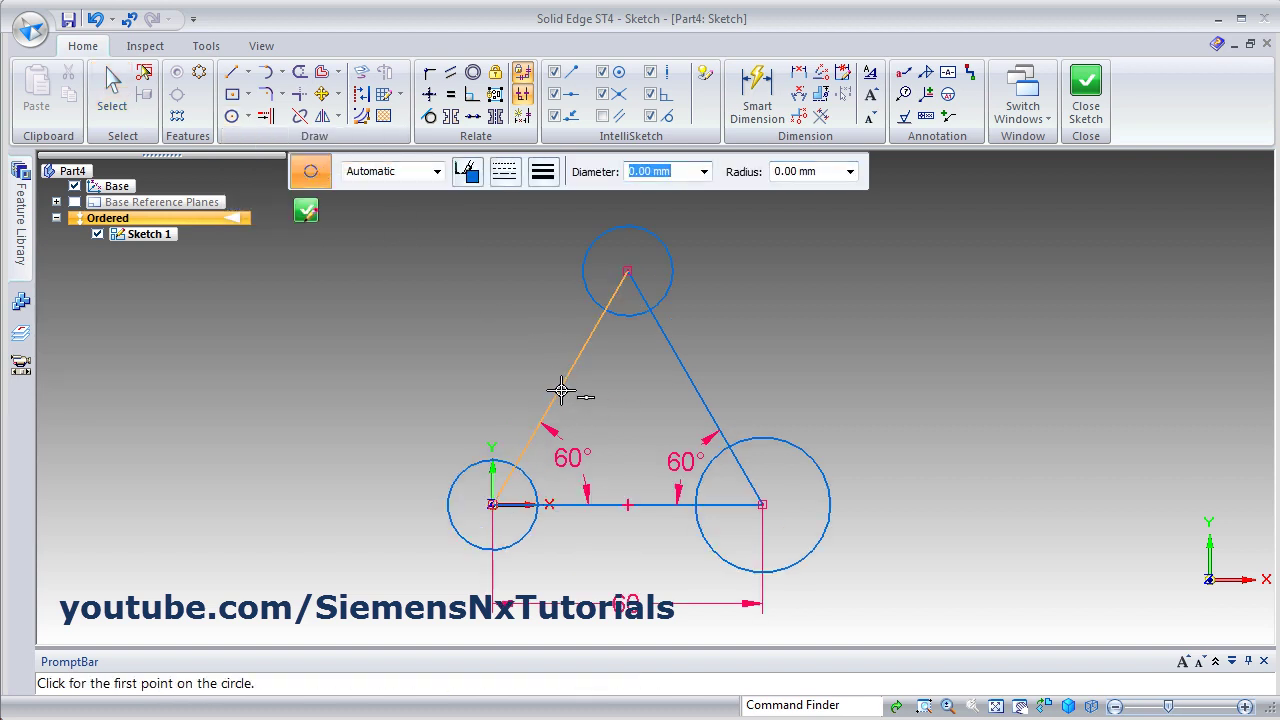
click(558, 393)
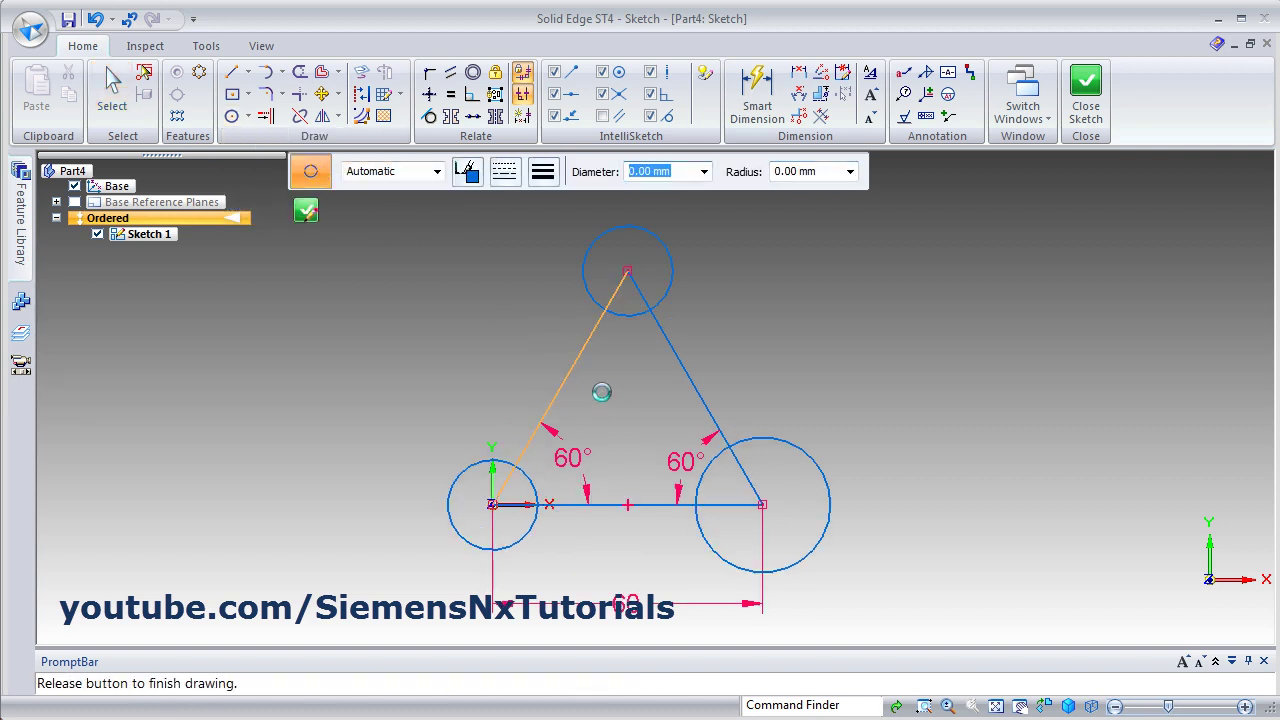
click(697, 388)
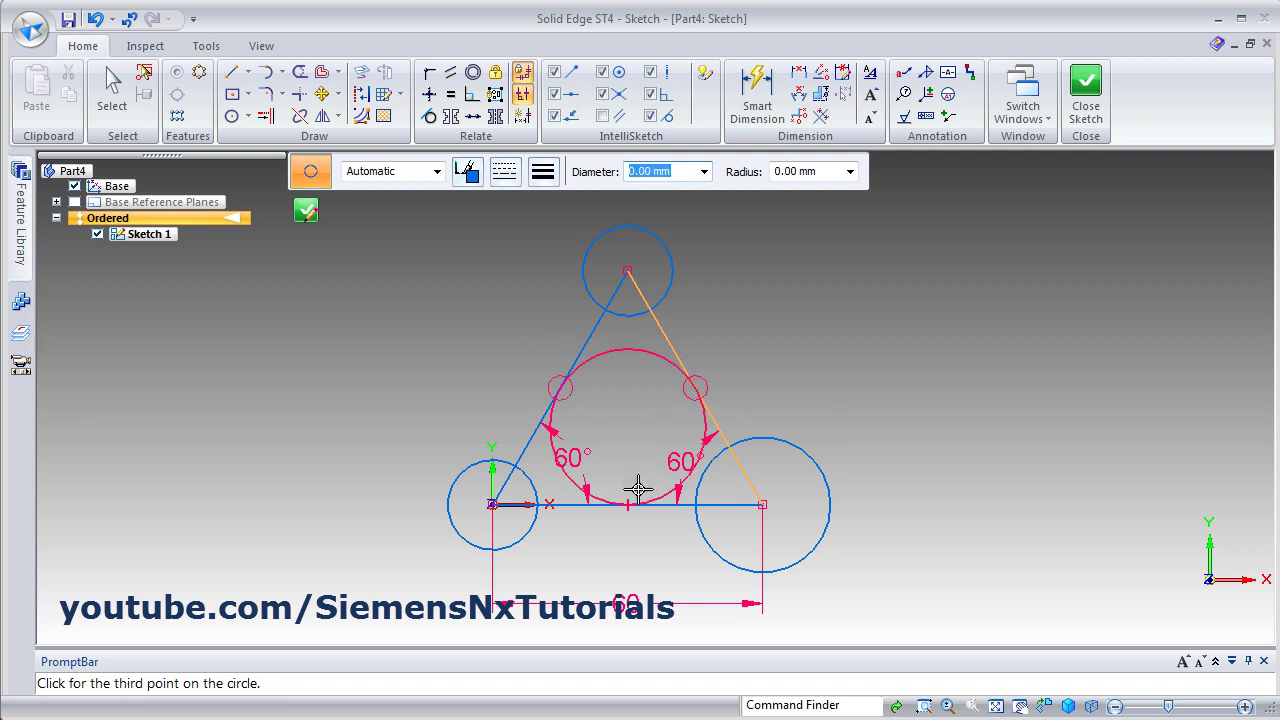
click(628, 503)
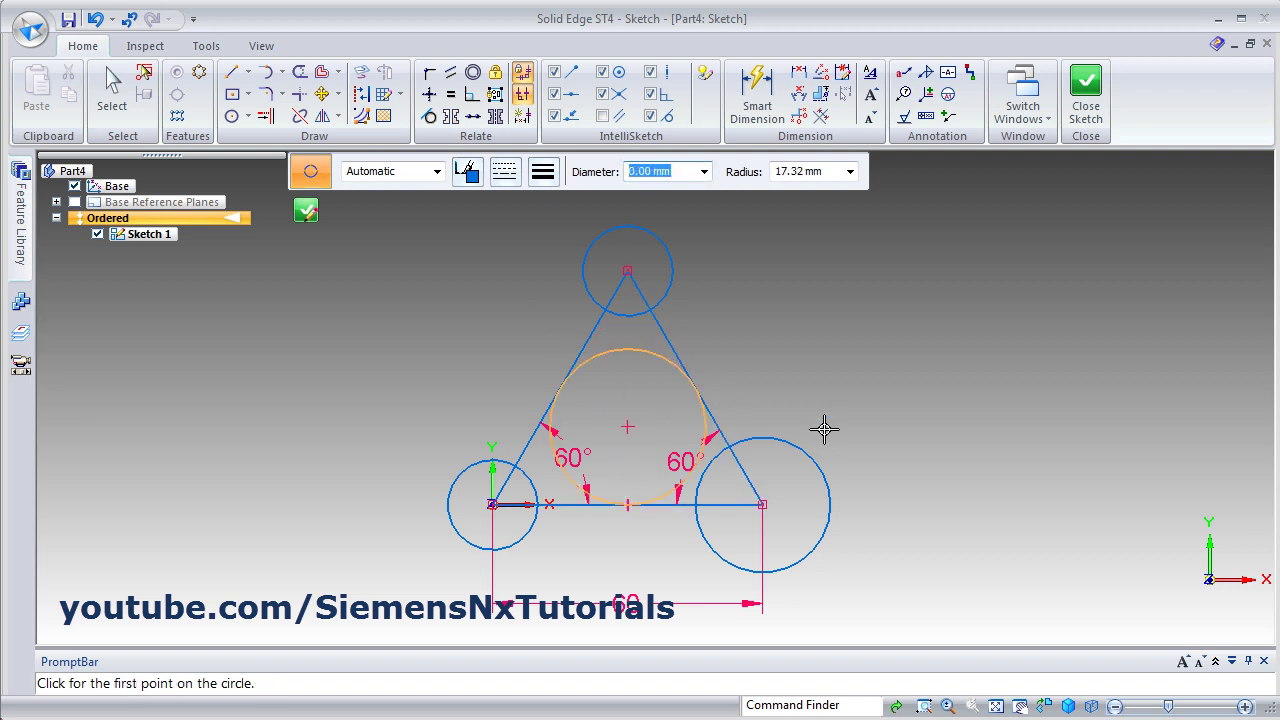
key(Escape)
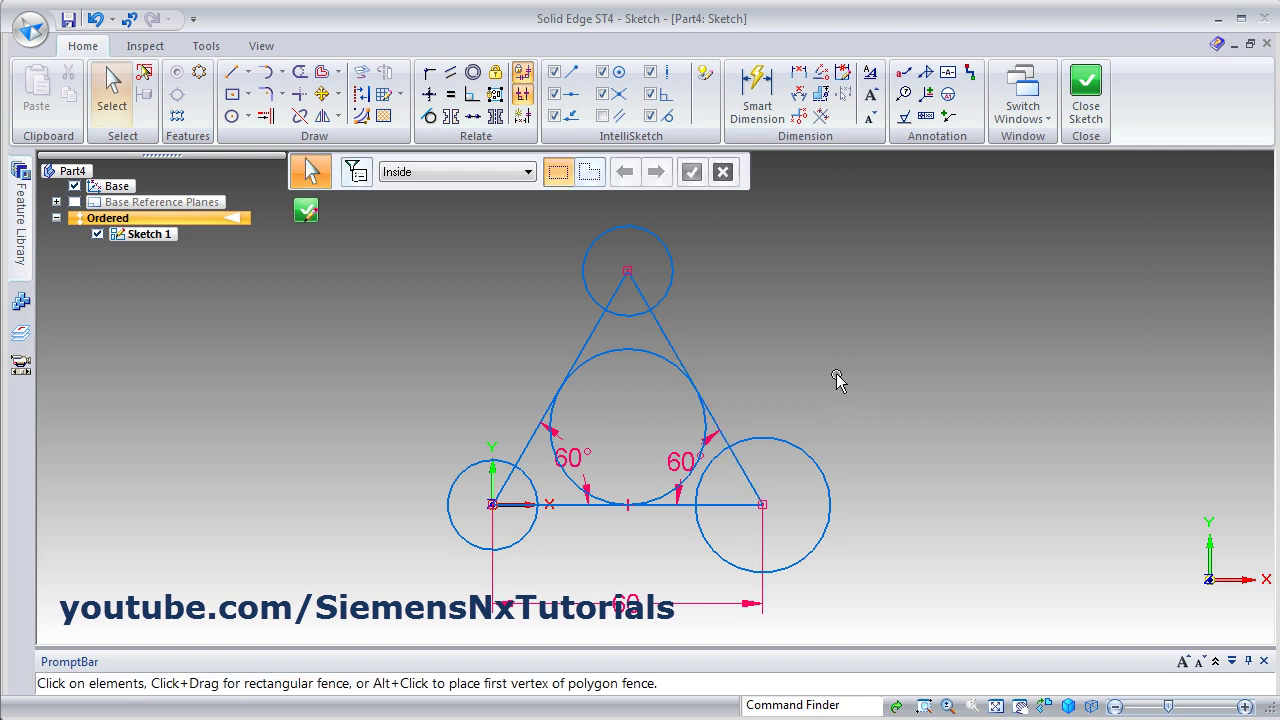
Add a 20 mm diameter dimension to the circle at the origin with Smart Dimension
click(755, 97)
click(449, 480)
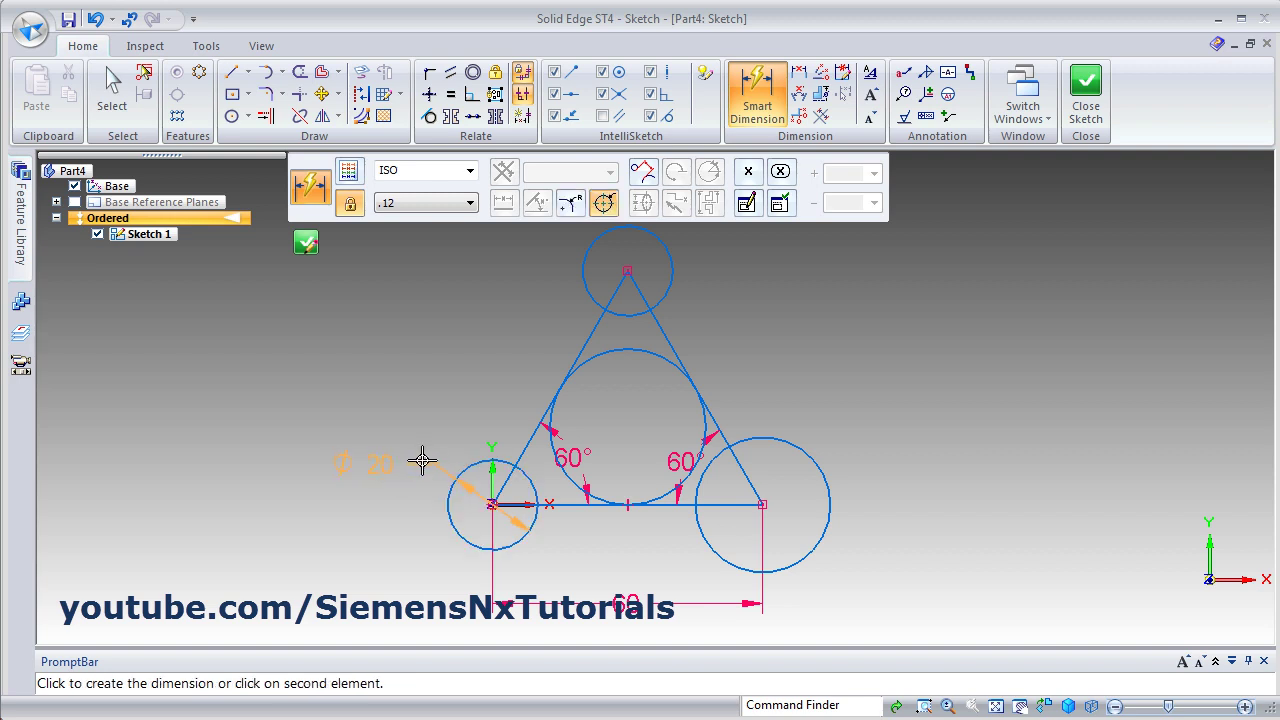
click(376, 444)
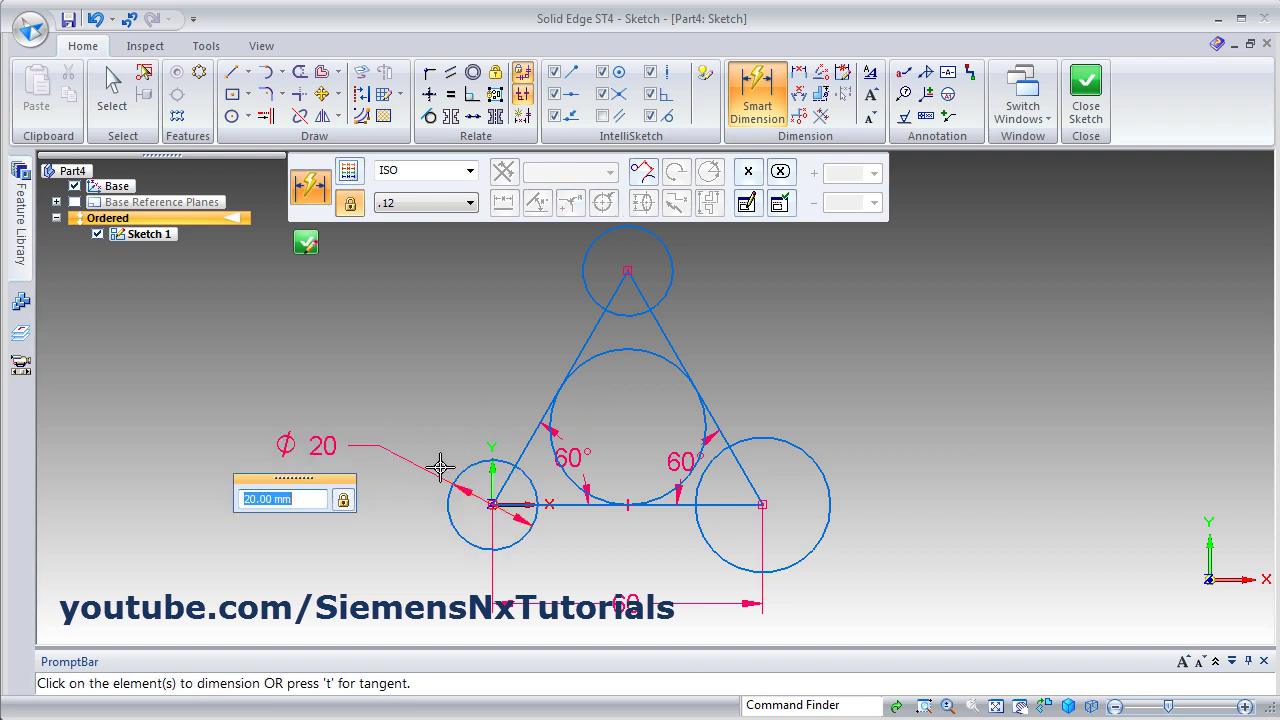
key(Return)
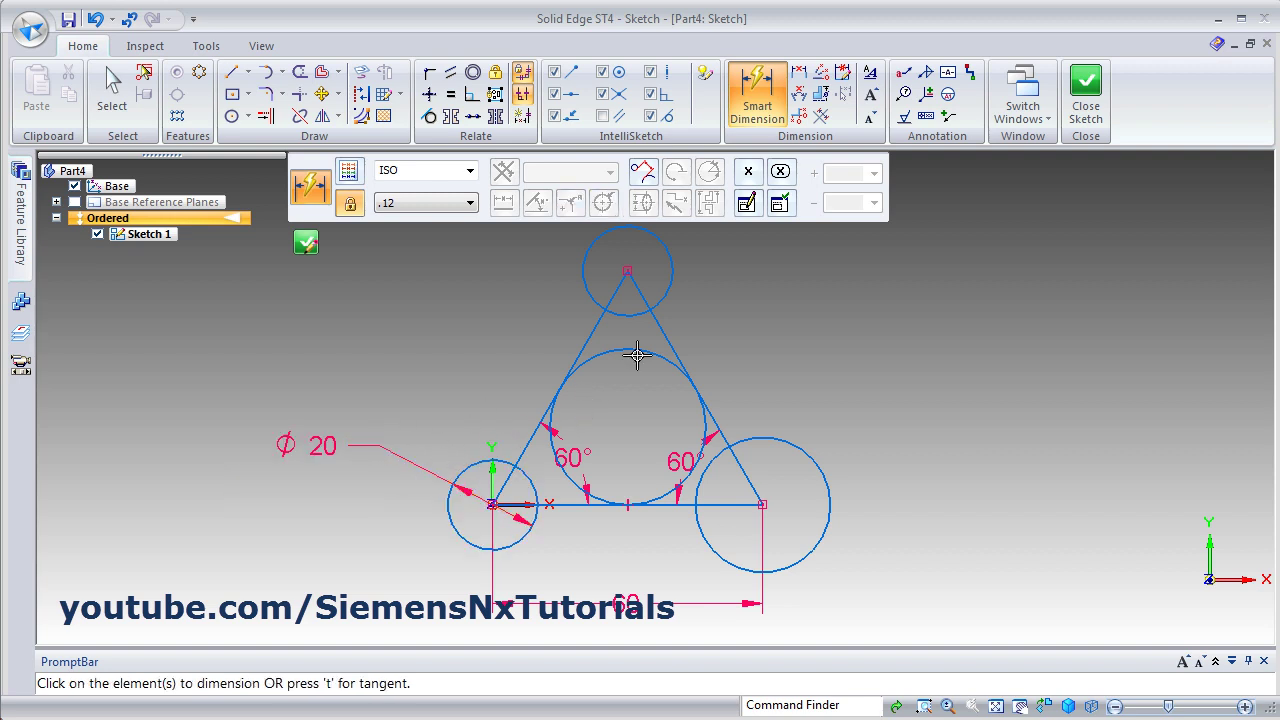
Add diameter dimensions of 30 mm to the circle at the base's far corner and 20 mm to the apex circle
click(820, 462)
click(868, 405)
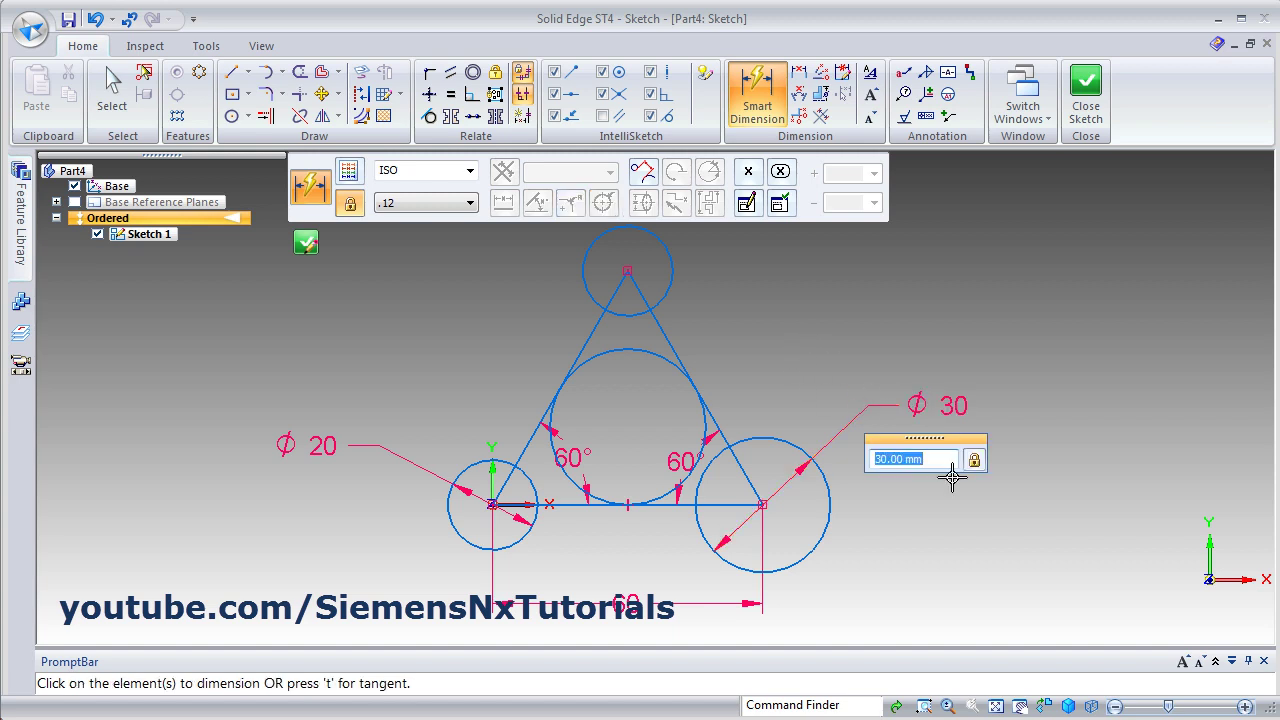
key(Return)
click(670, 282)
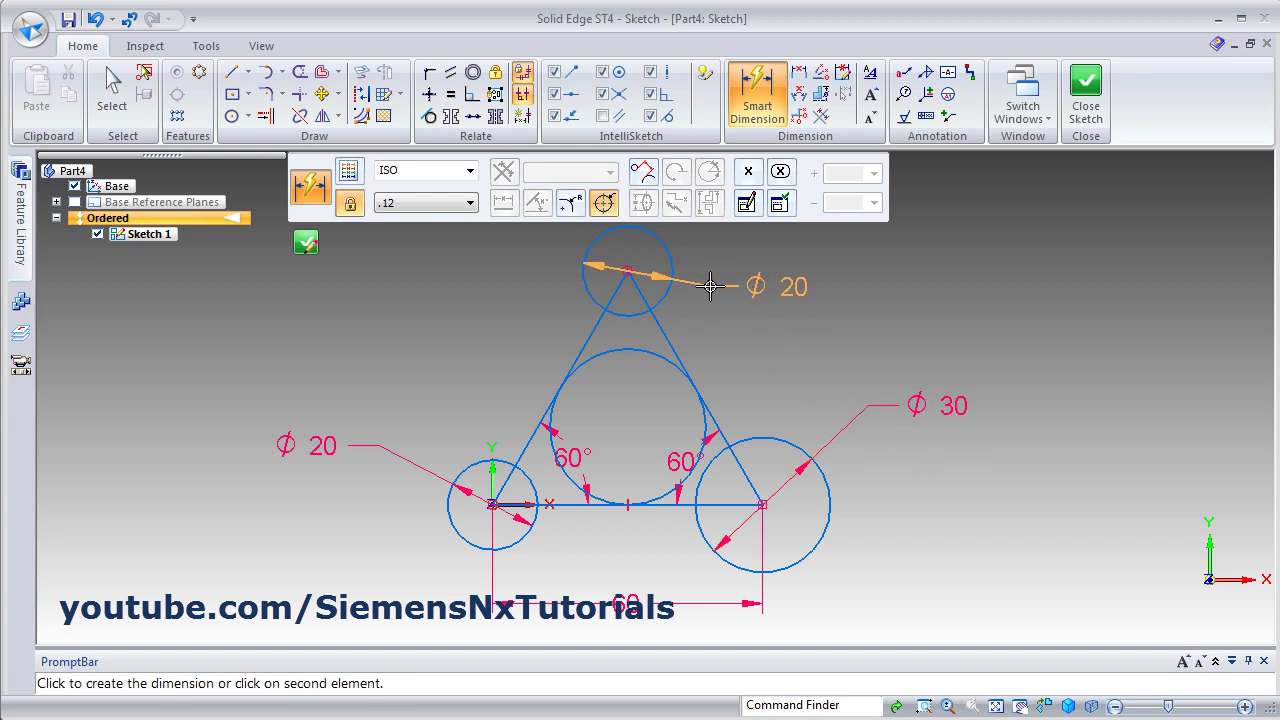
click(726, 291)
key(Return)
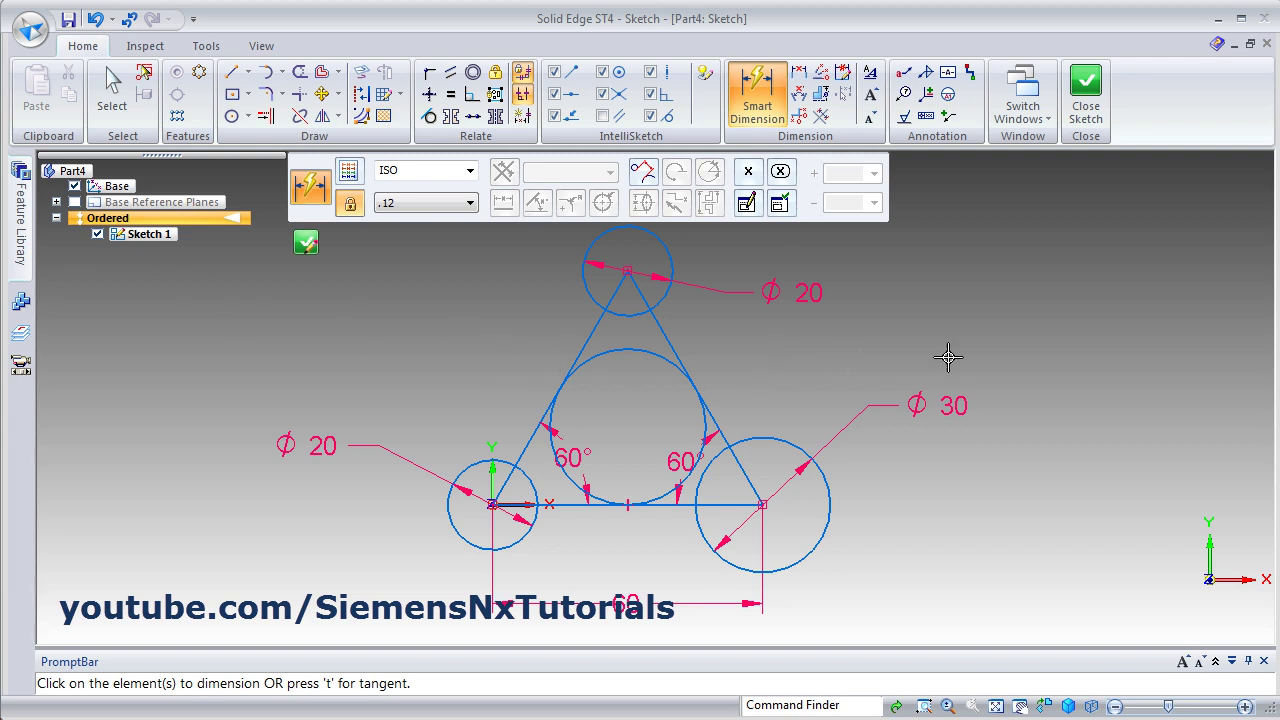
Close and finish the triangle sketch, and leave the Sketch command
click(1086, 98)
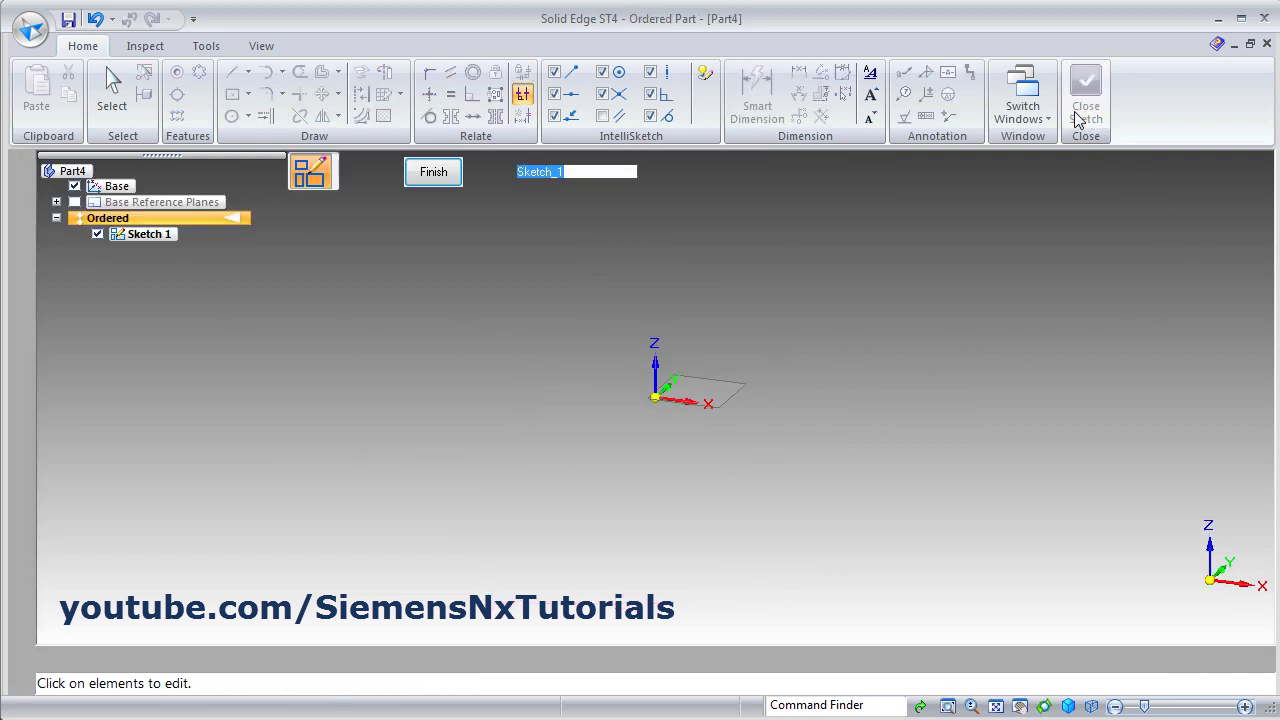
click(430, 174)
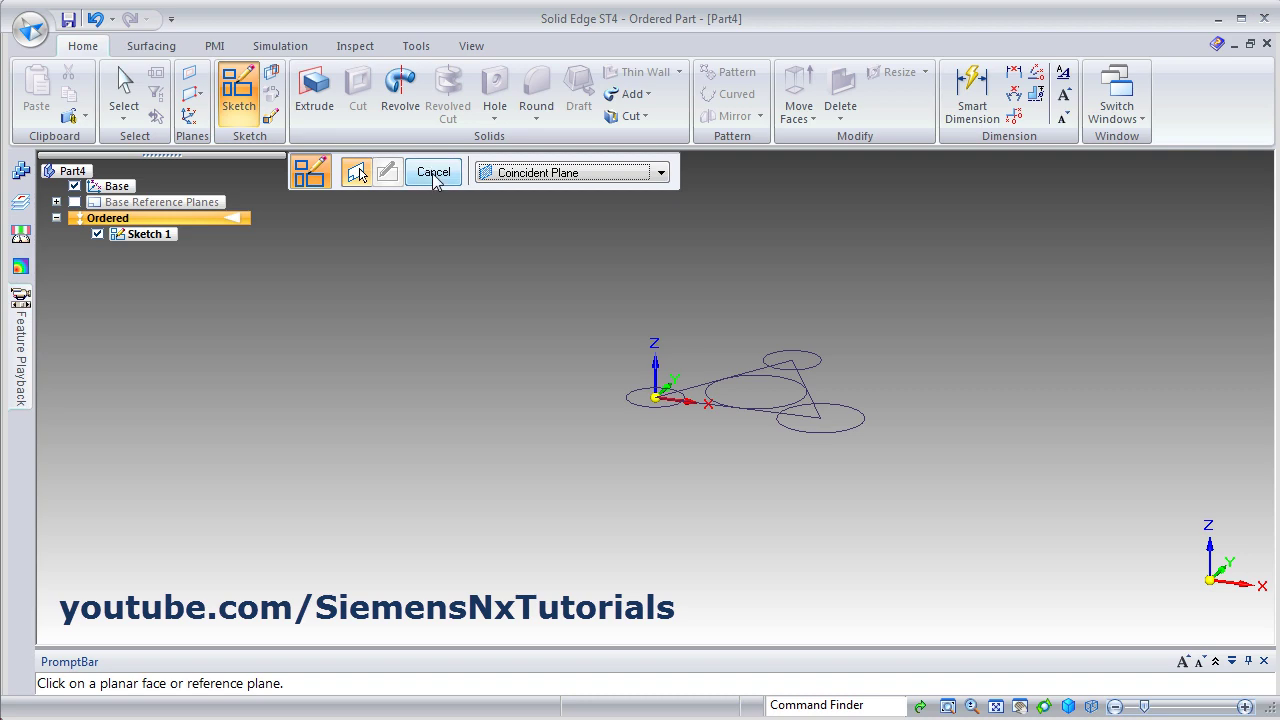
click(432, 176)
Create a new part document and switch it to the ordered environment
click(30, 29)
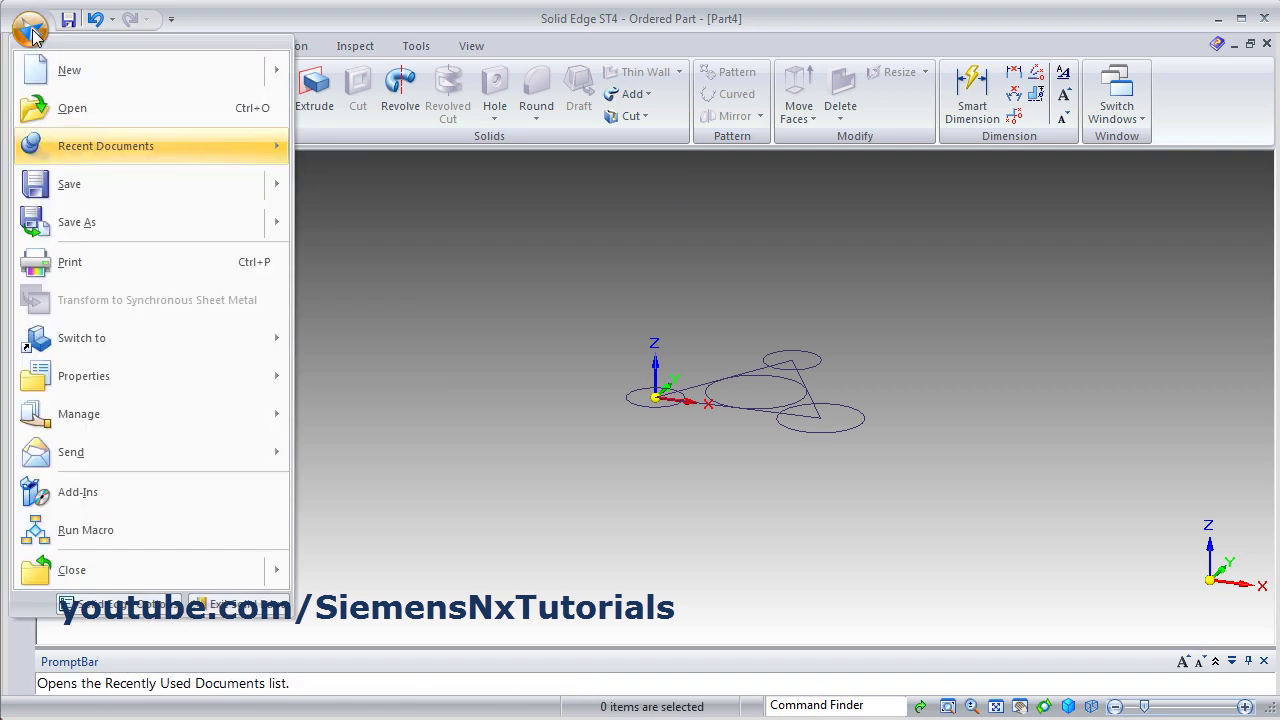
mouse_move(224, 84)
click(356, 96)
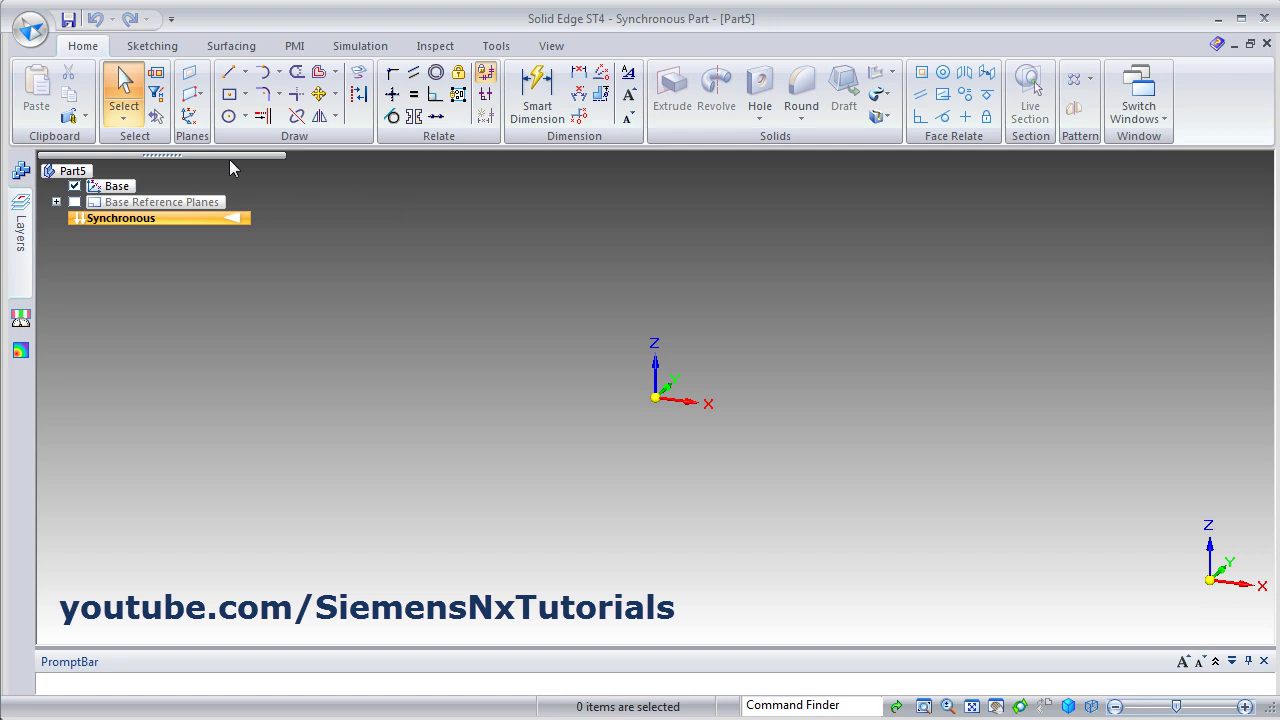
right_click(169, 219)
click(251, 395)
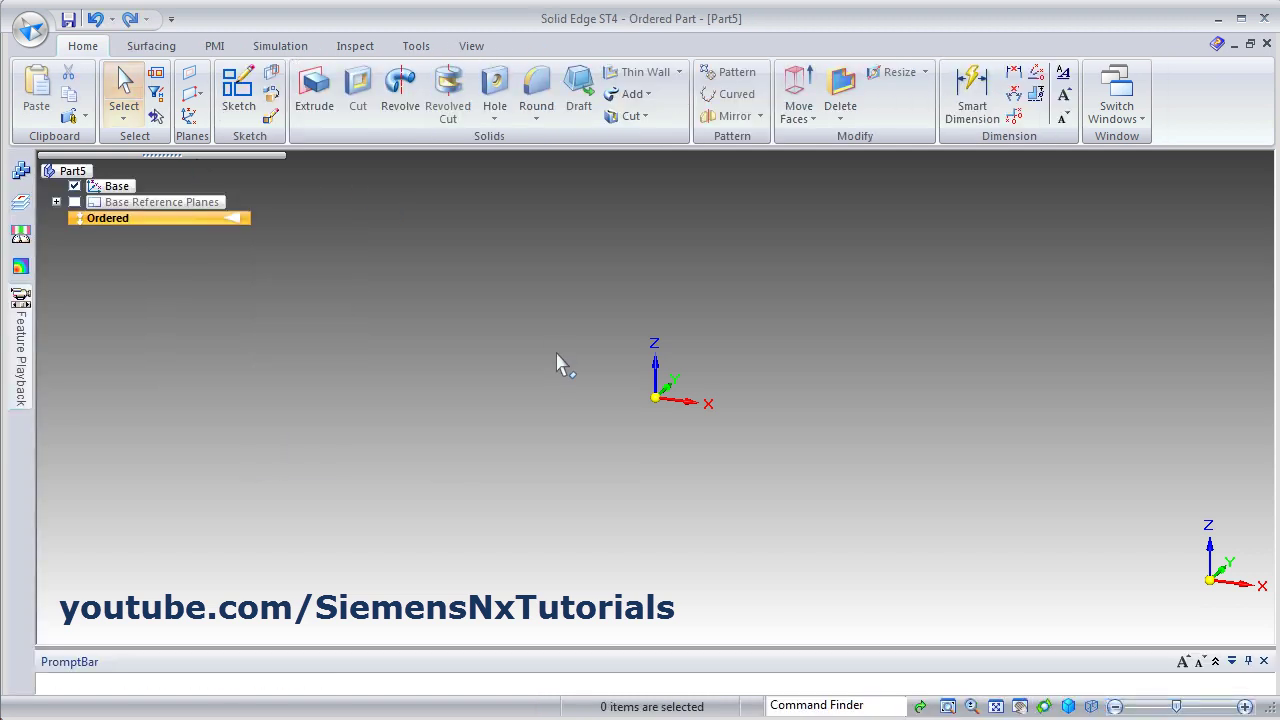
Start a sketch on the horizontal XY plane and bring up the 90 mm link drawing in Adobe Reader for reference
click(238, 95)
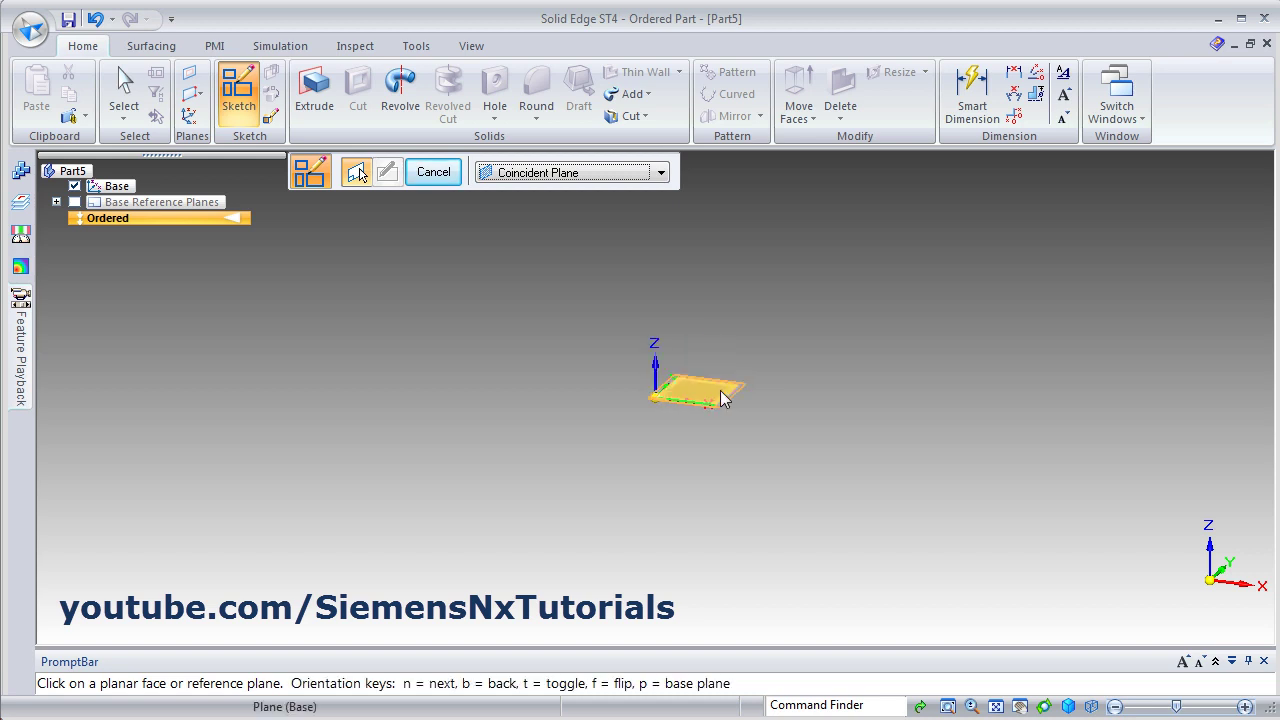
click(728, 398)
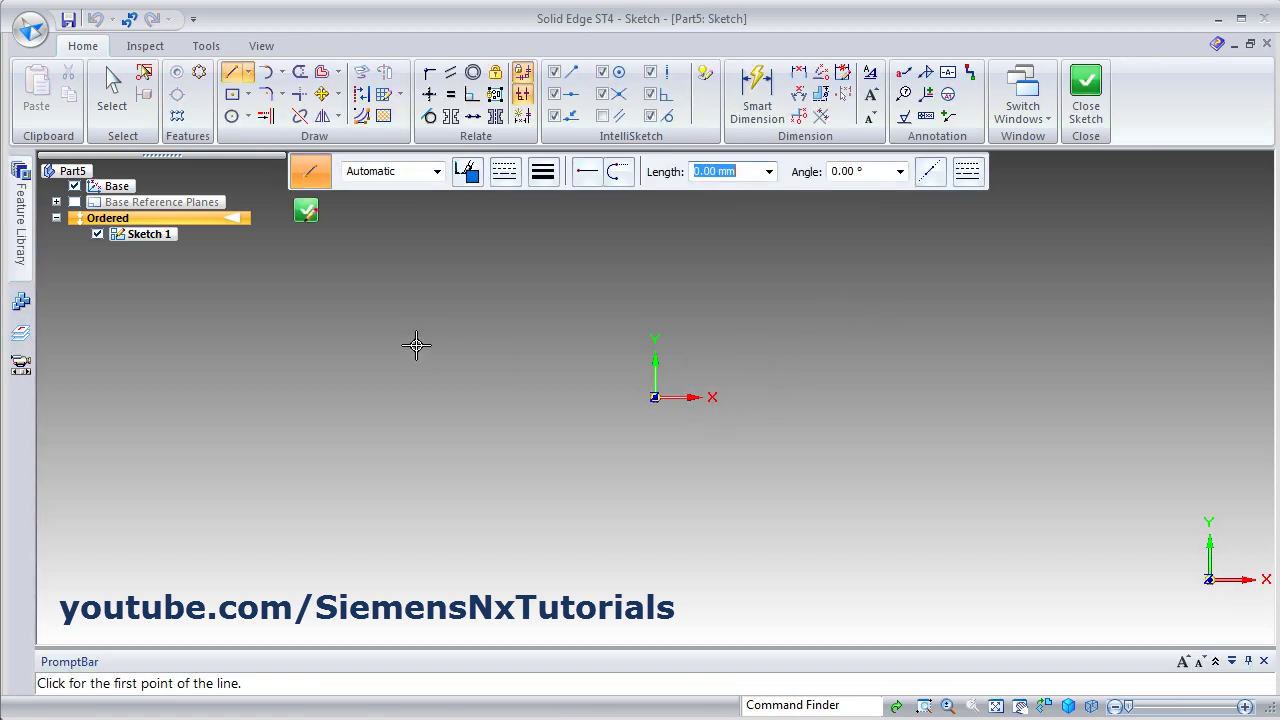
key(alt+Tab)
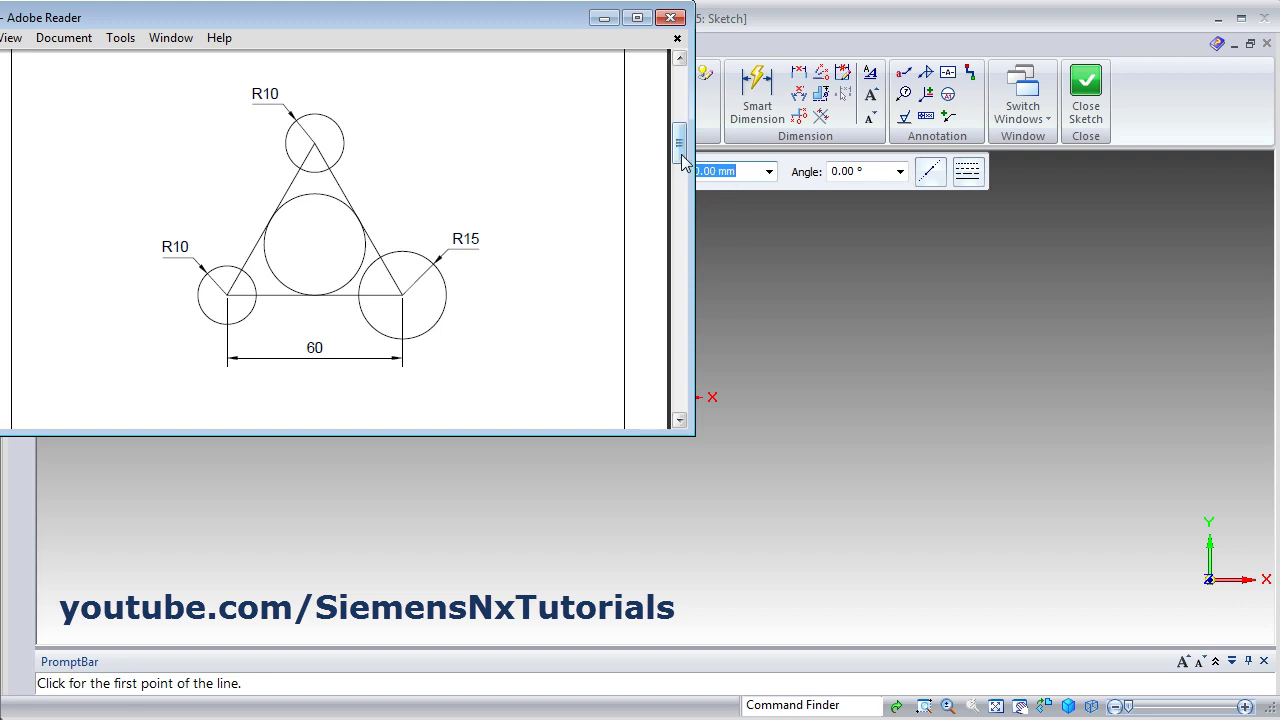
drag(681, 154, 676, 233)
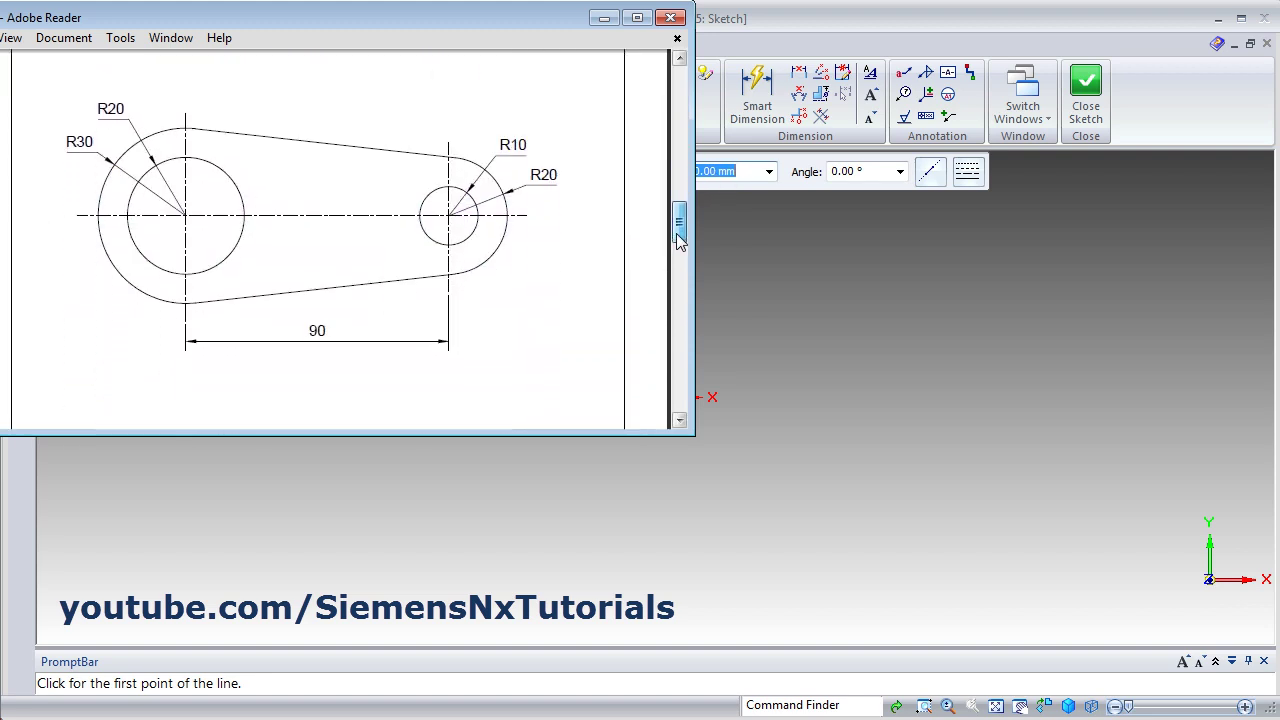
click(844, 321)
key(Escape)
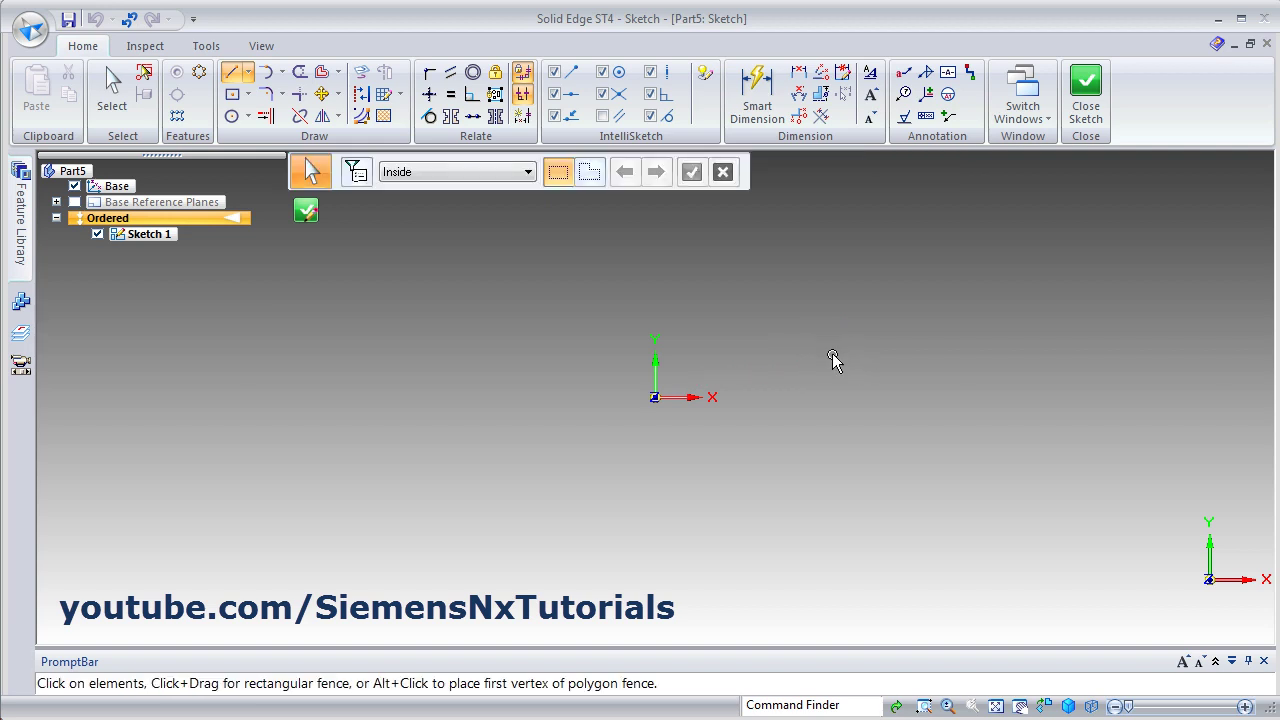
Draw two concentric circles centred on the origin, about 69 mm and 105 mm in diameter
click(233, 118)
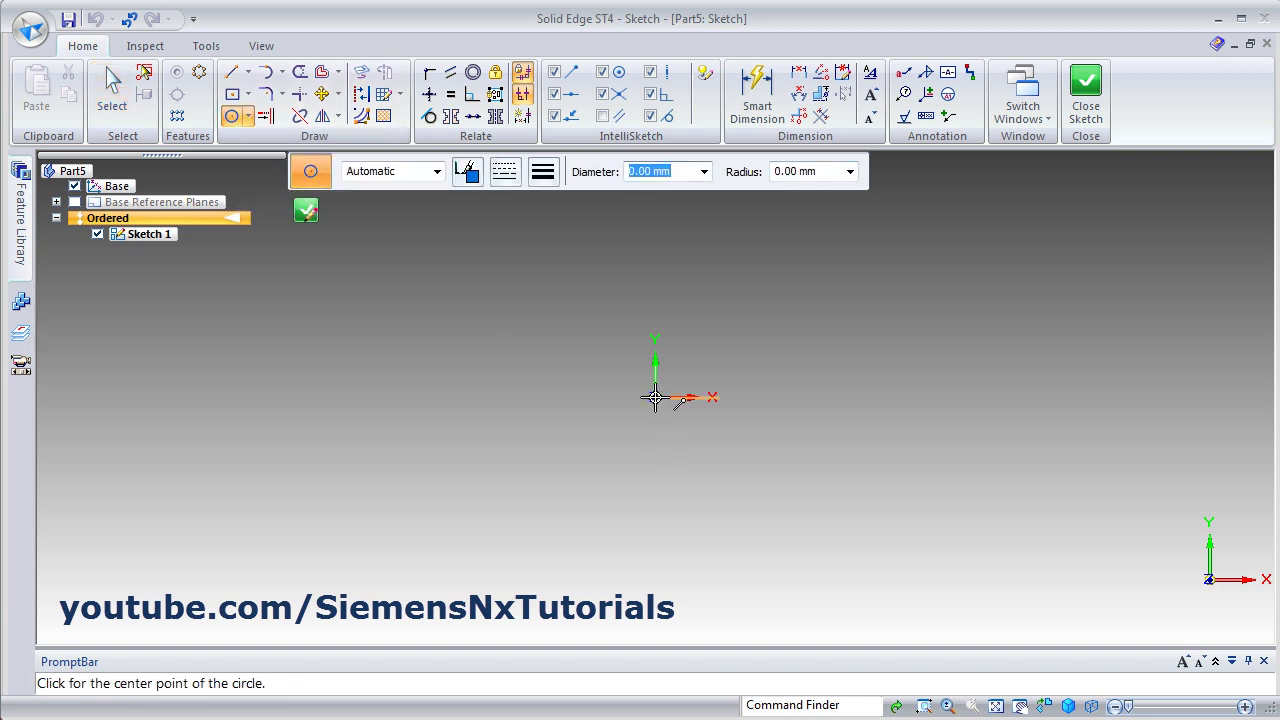
click(655, 397)
click(731, 463)
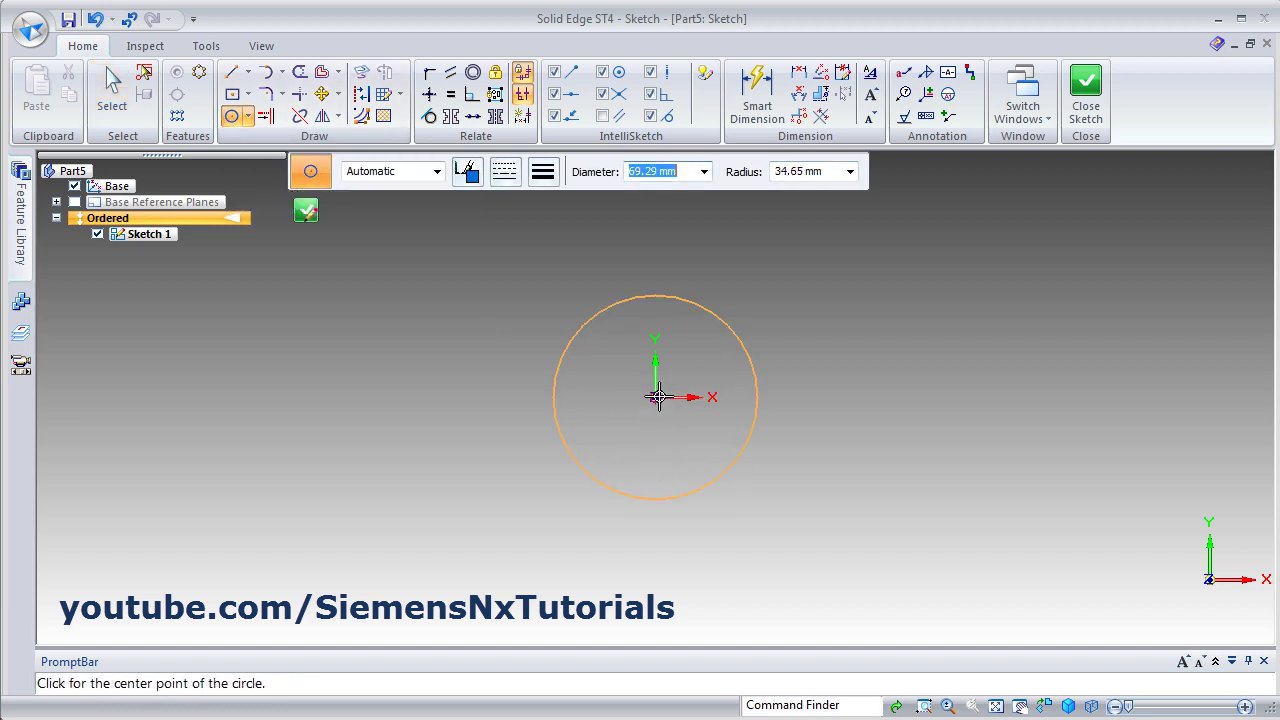
click(655, 397)
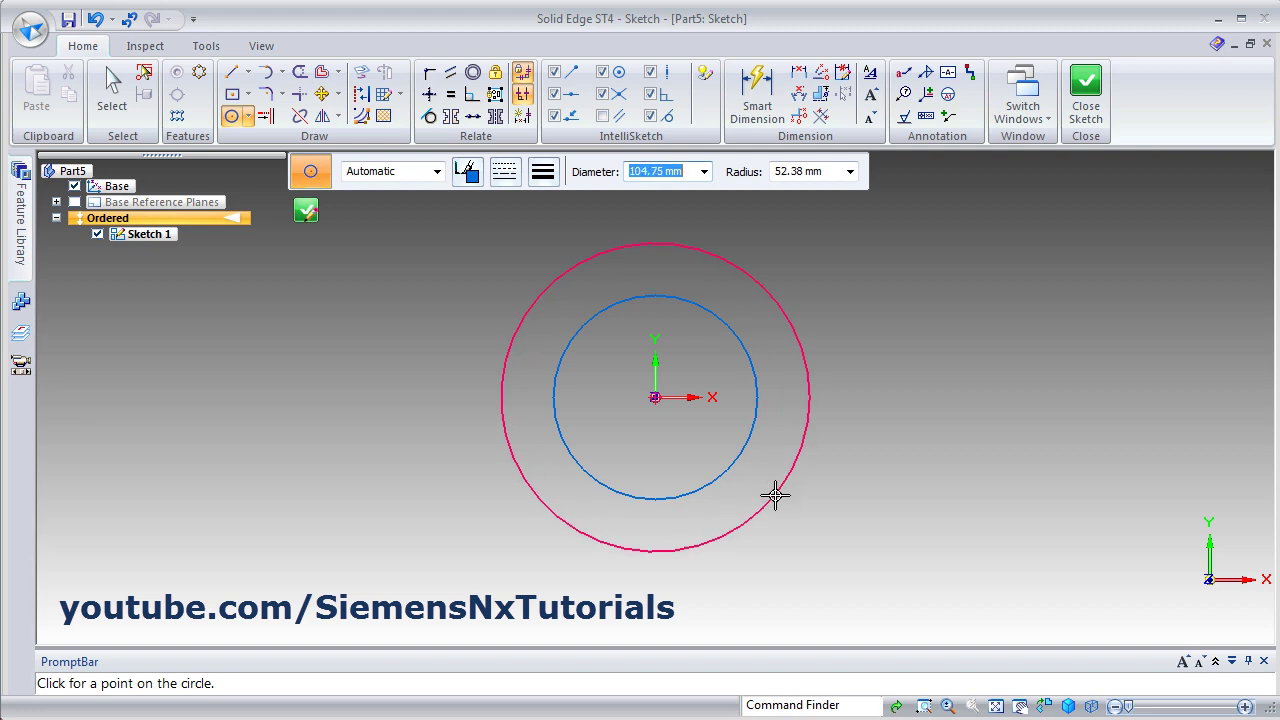
click(775, 495)
Add a 60 mm diameter dimension to the larger circle with Smart Dimension, checking the radius in the reference drawing
click(757, 95)
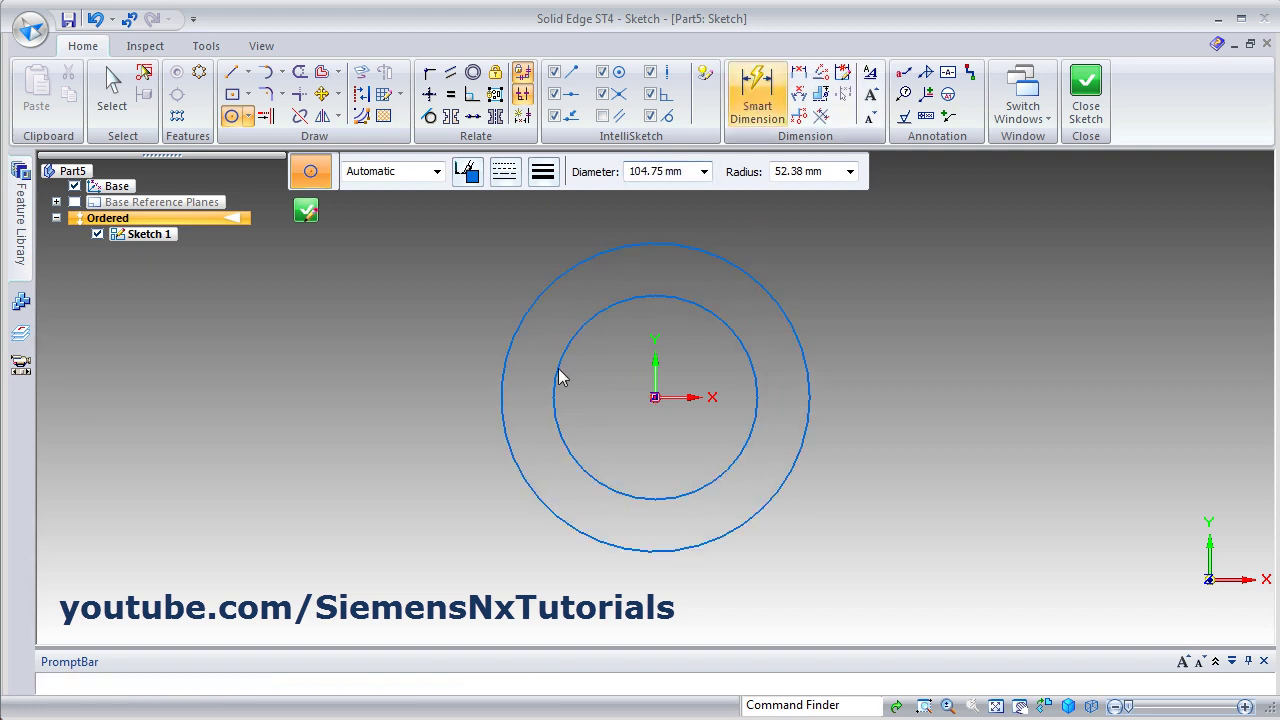
click(517, 470)
click(388, 481)
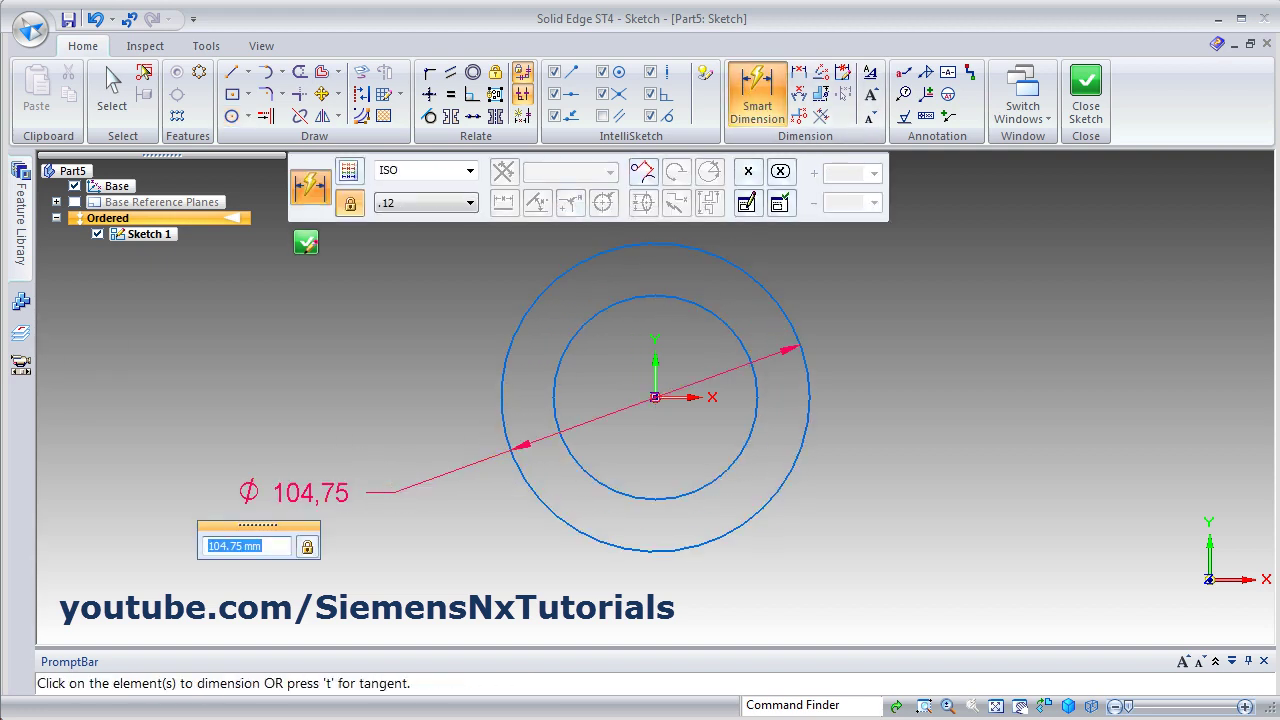
key(alt+Tab)
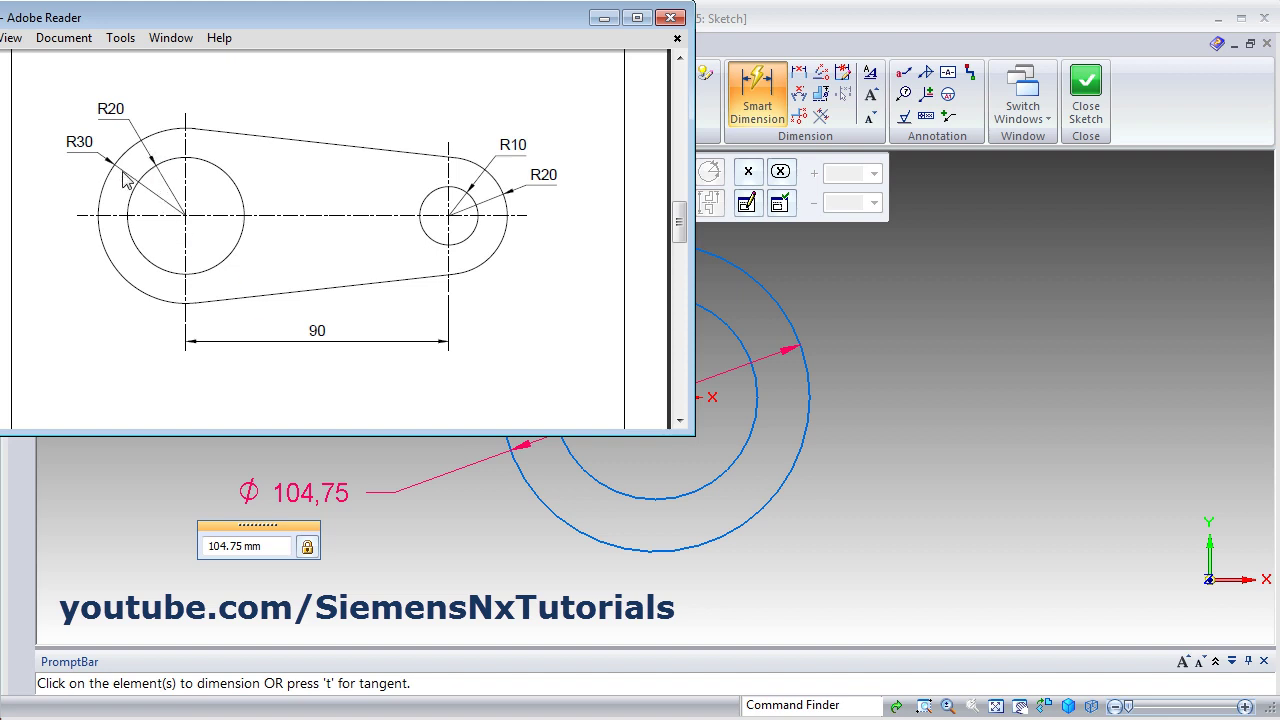
click(506, 518)
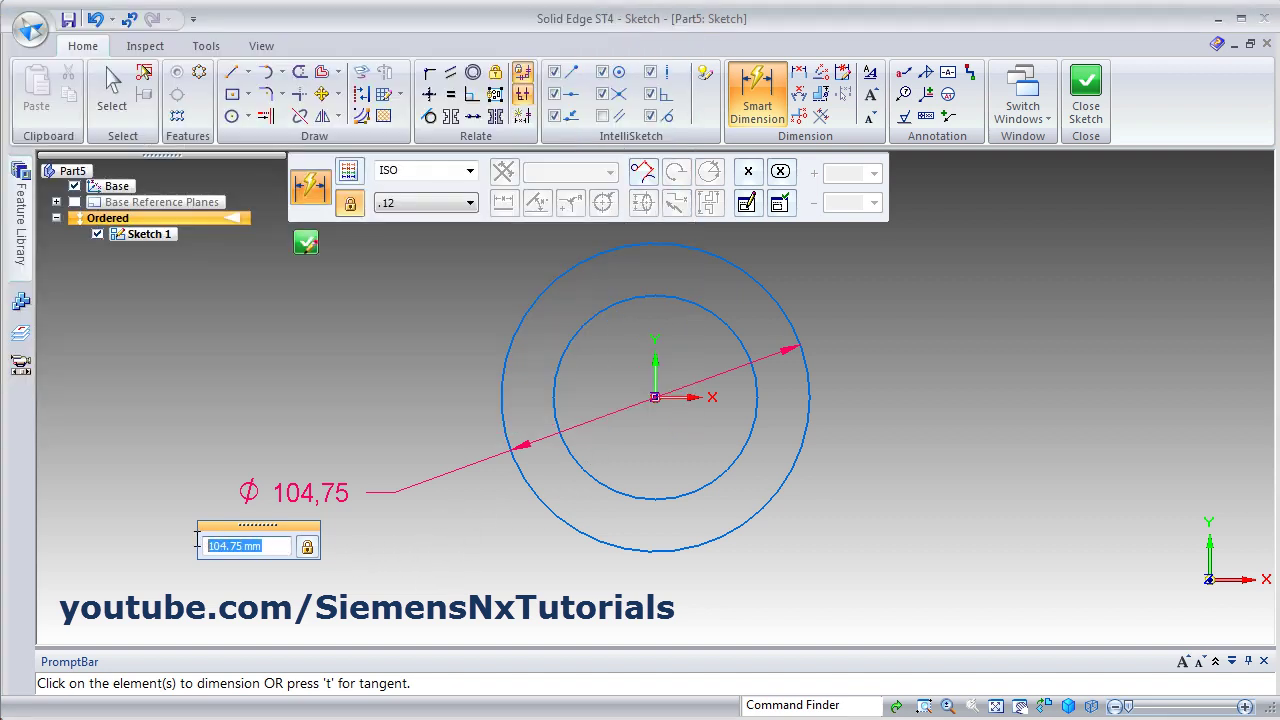
text(60)
key(Return)
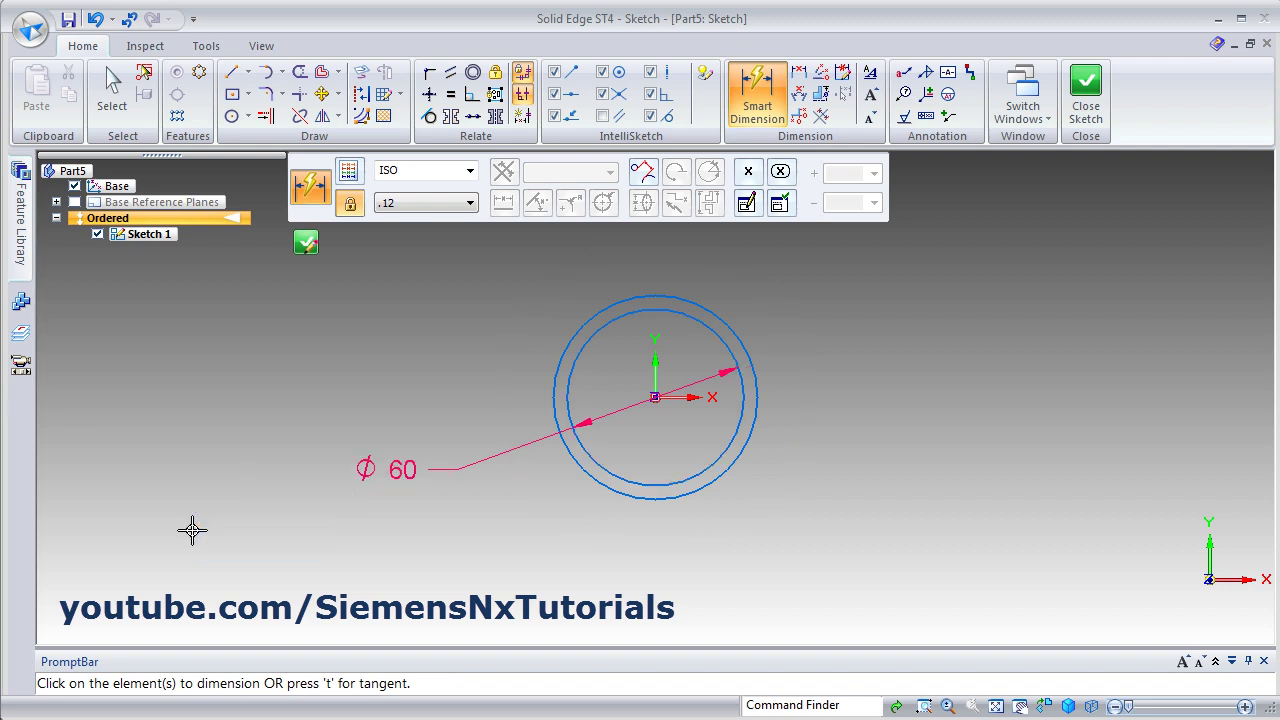
Add a 40 mm diameter dimension to the other circle at the origin, checking its radius in the reference drawing
click(629, 497)
click(491, 537)
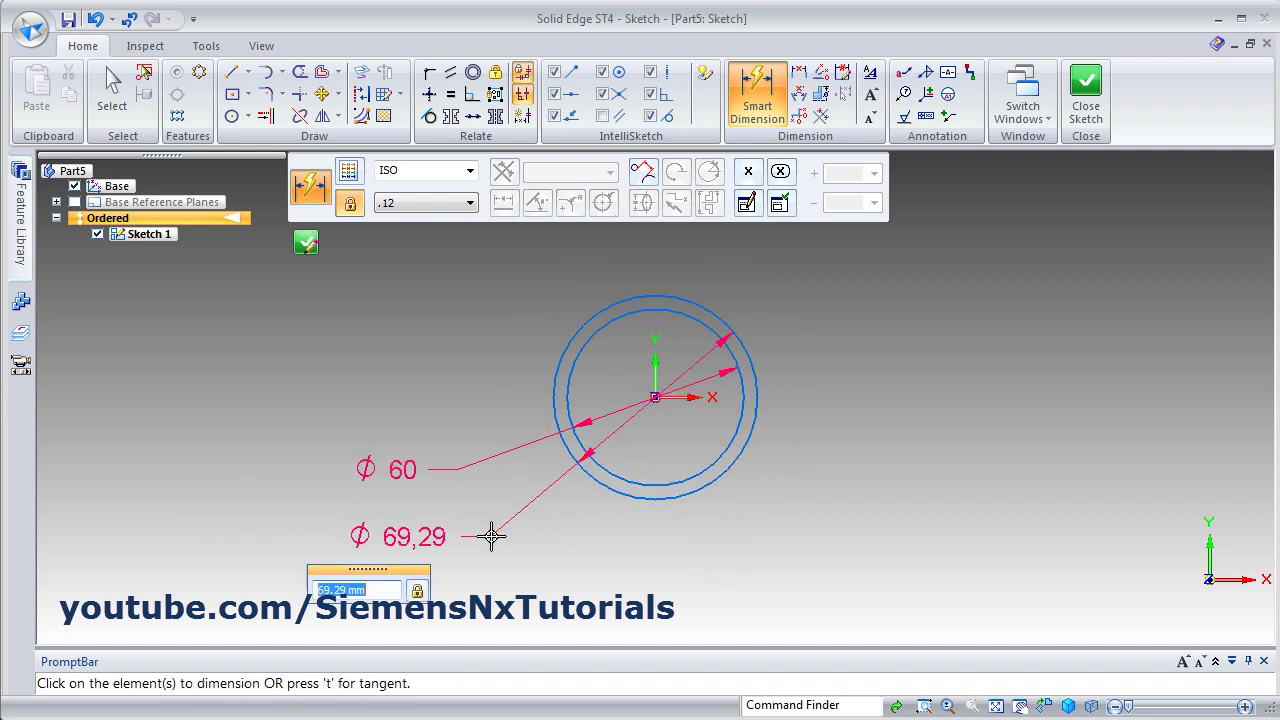
key(alt+Tab)
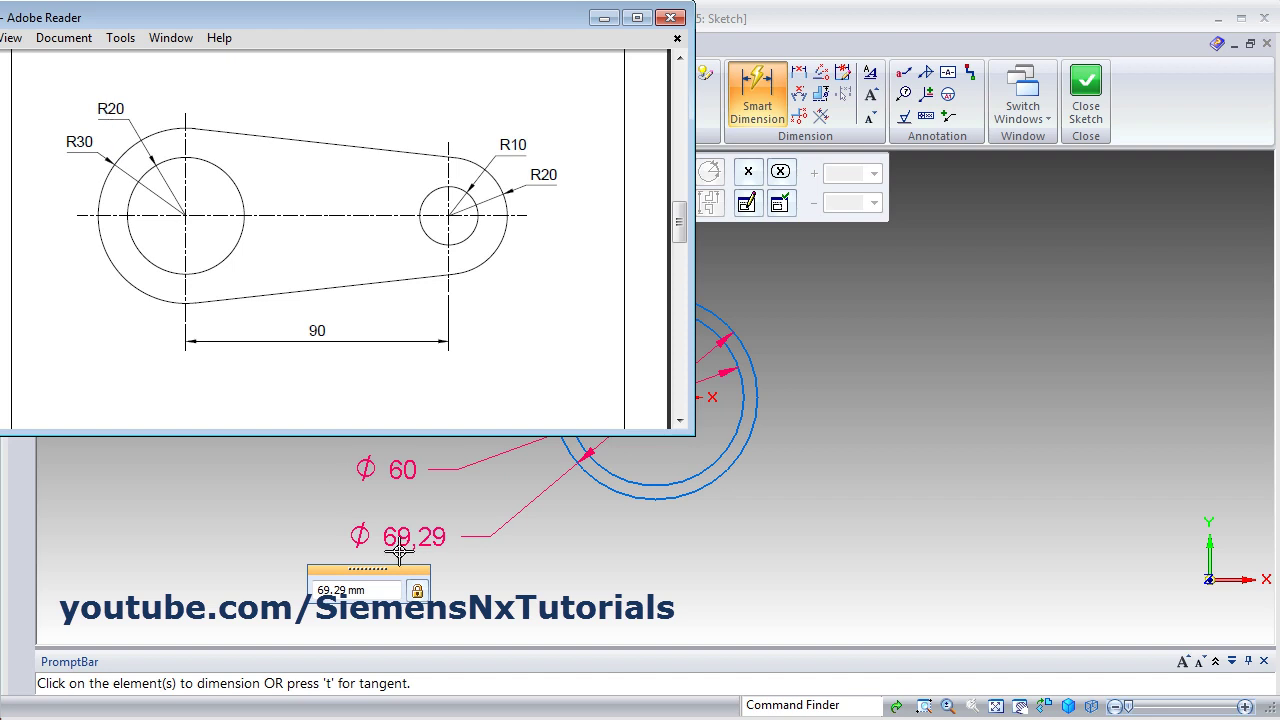
key(alt+Tab)
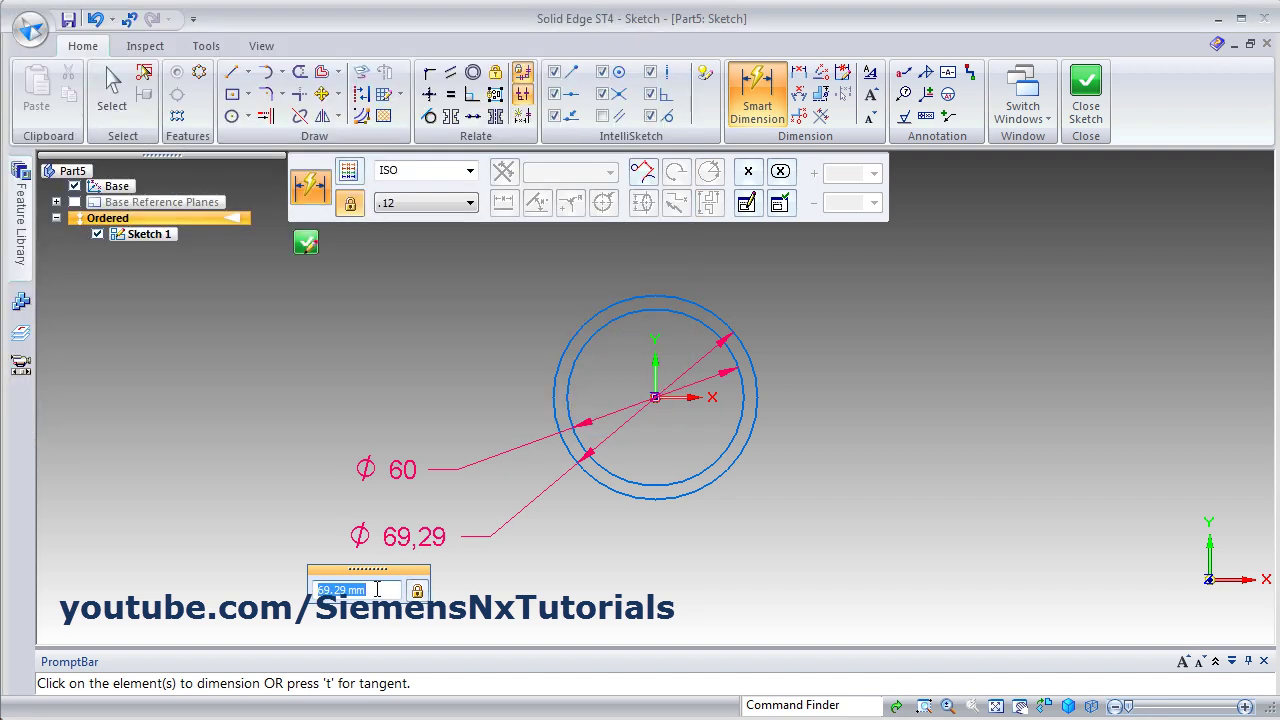
text(40)
key(Return)
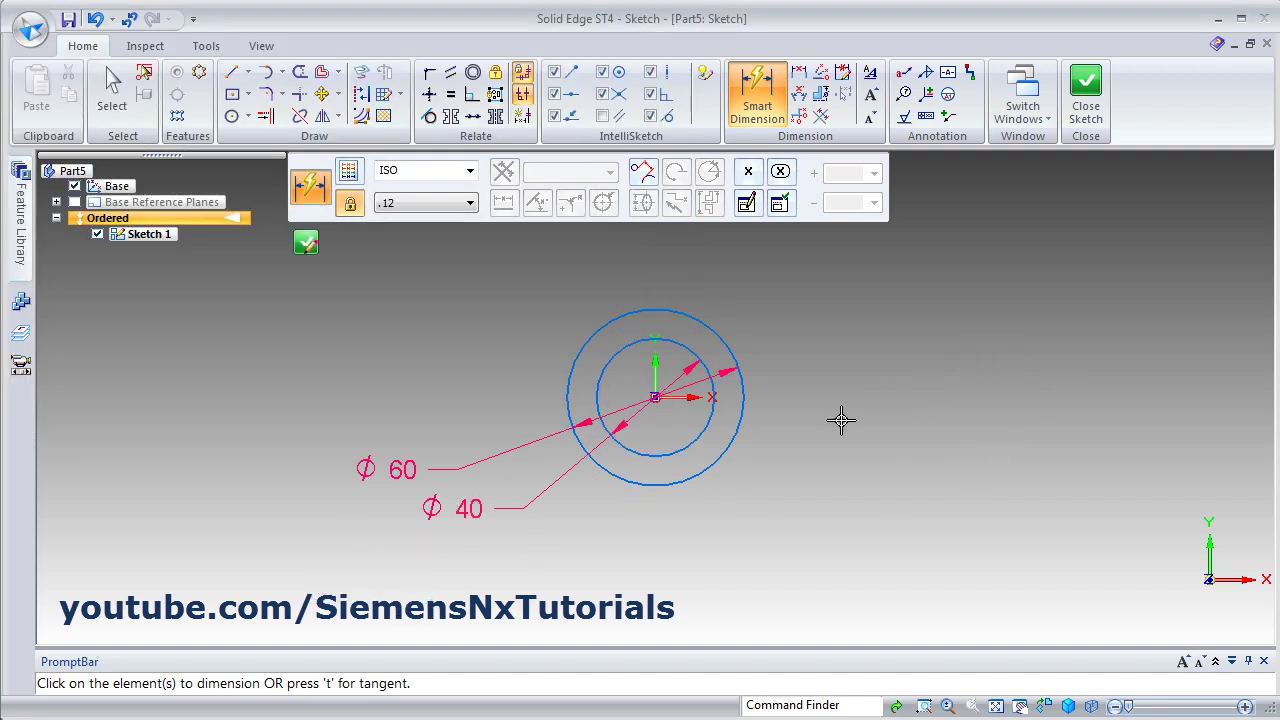
Draw a long horizontal centreline in a dash-dot line style through the origin, extending well past both sides of the circles
shift+middle_drag(812, 408, 611, 431)
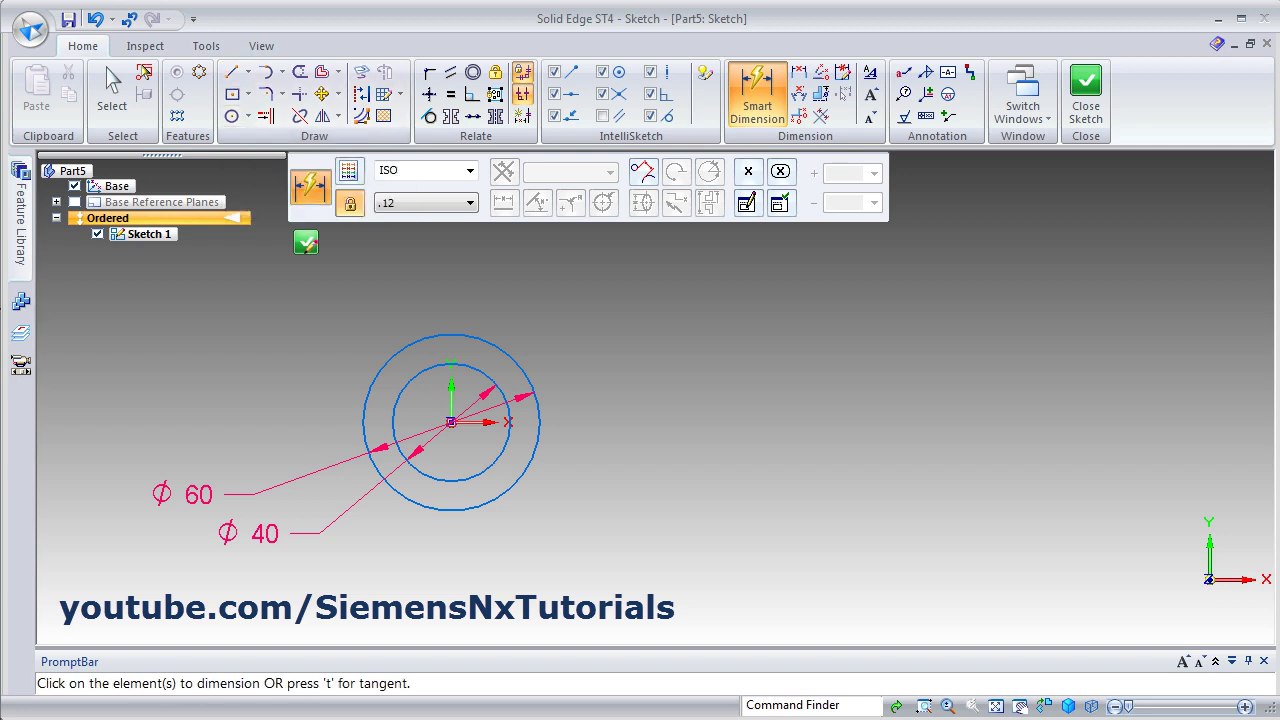
key(alt+Tab)
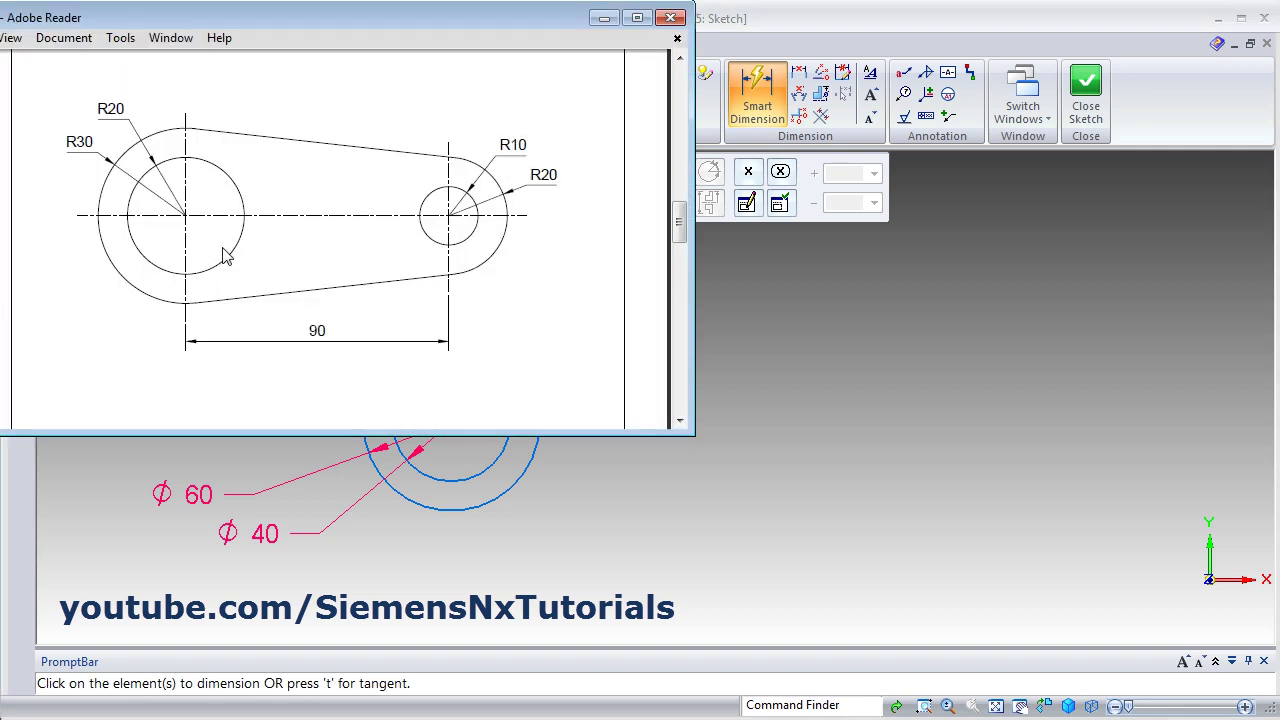
click(826, 21)
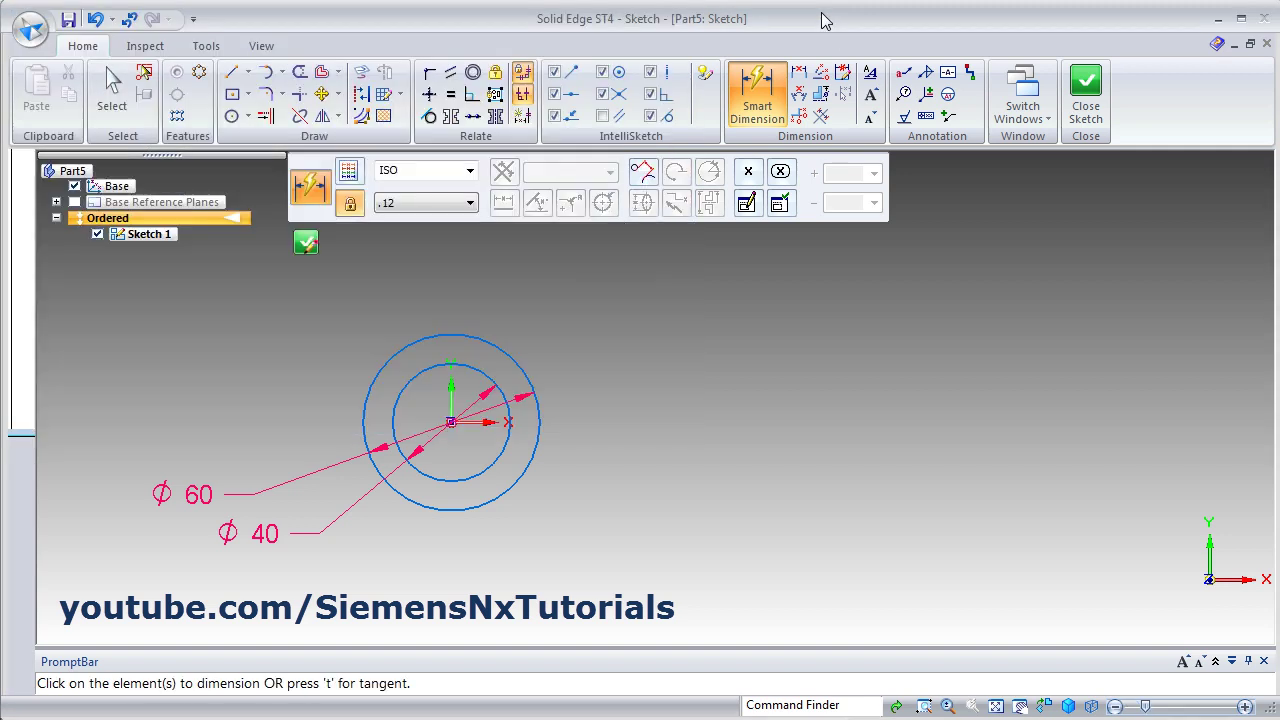
click(230, 75)
click(510, 176)
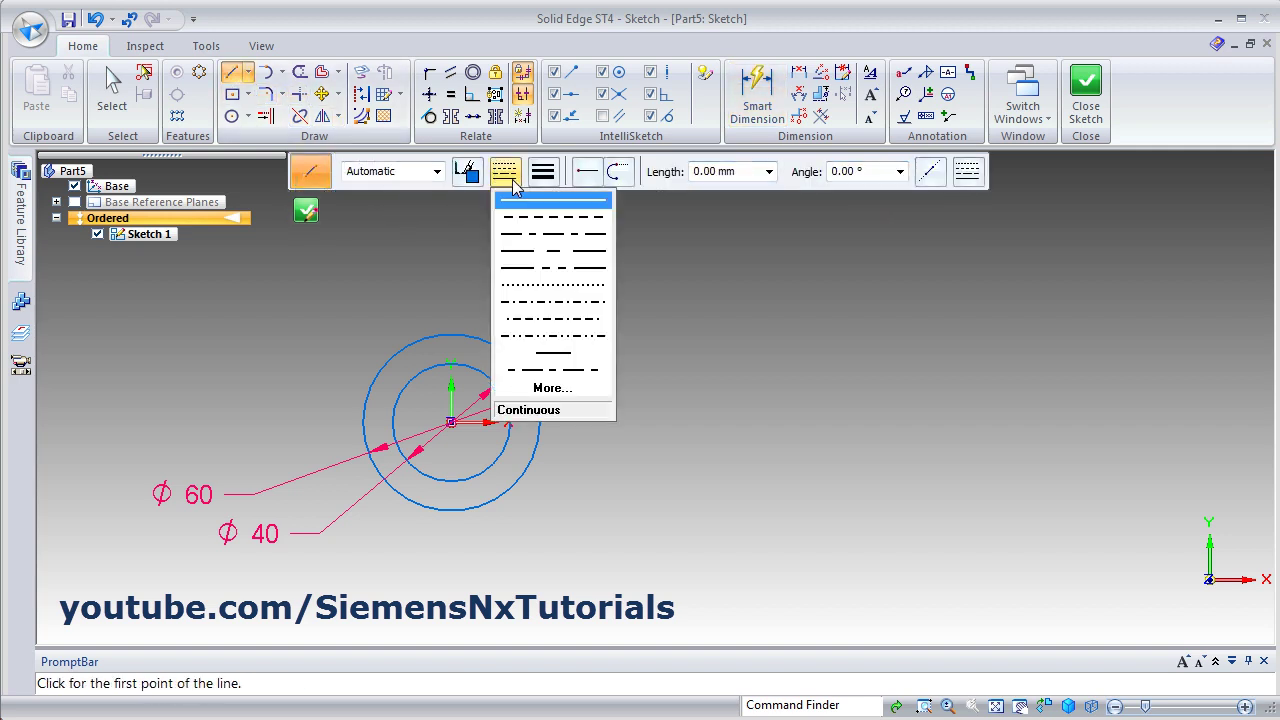
click(540, 245)
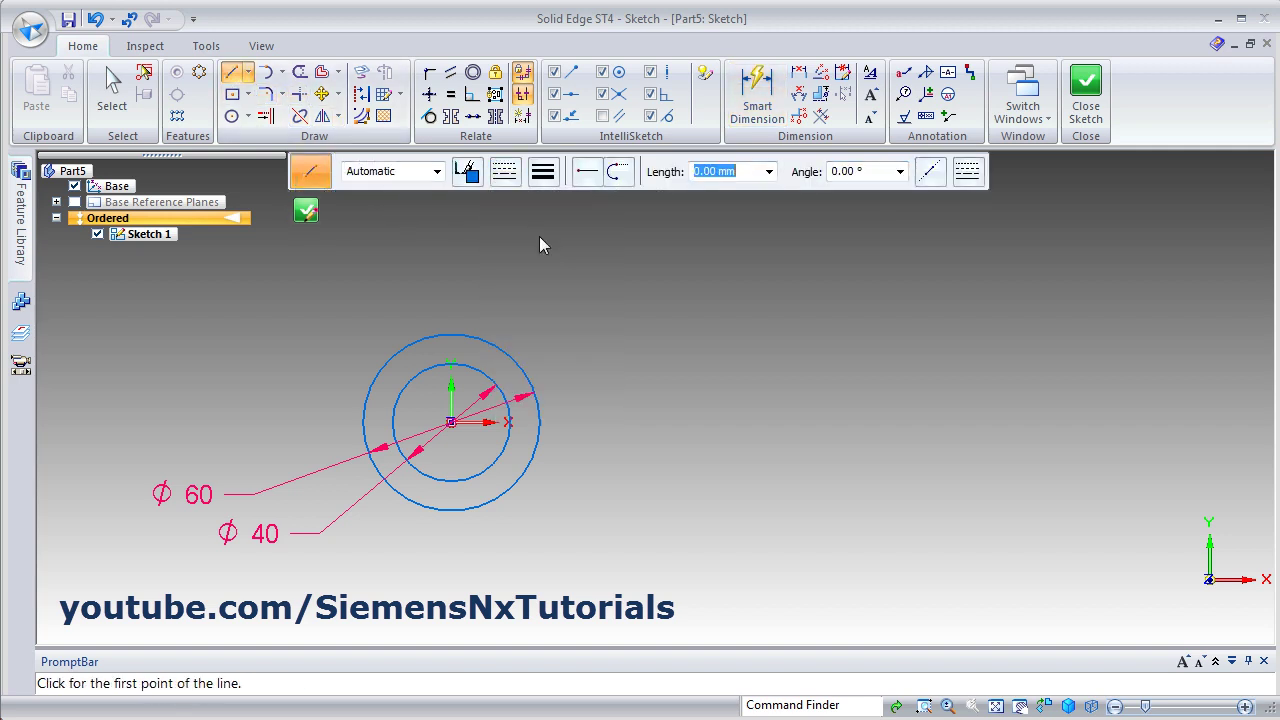
click(331, 421)
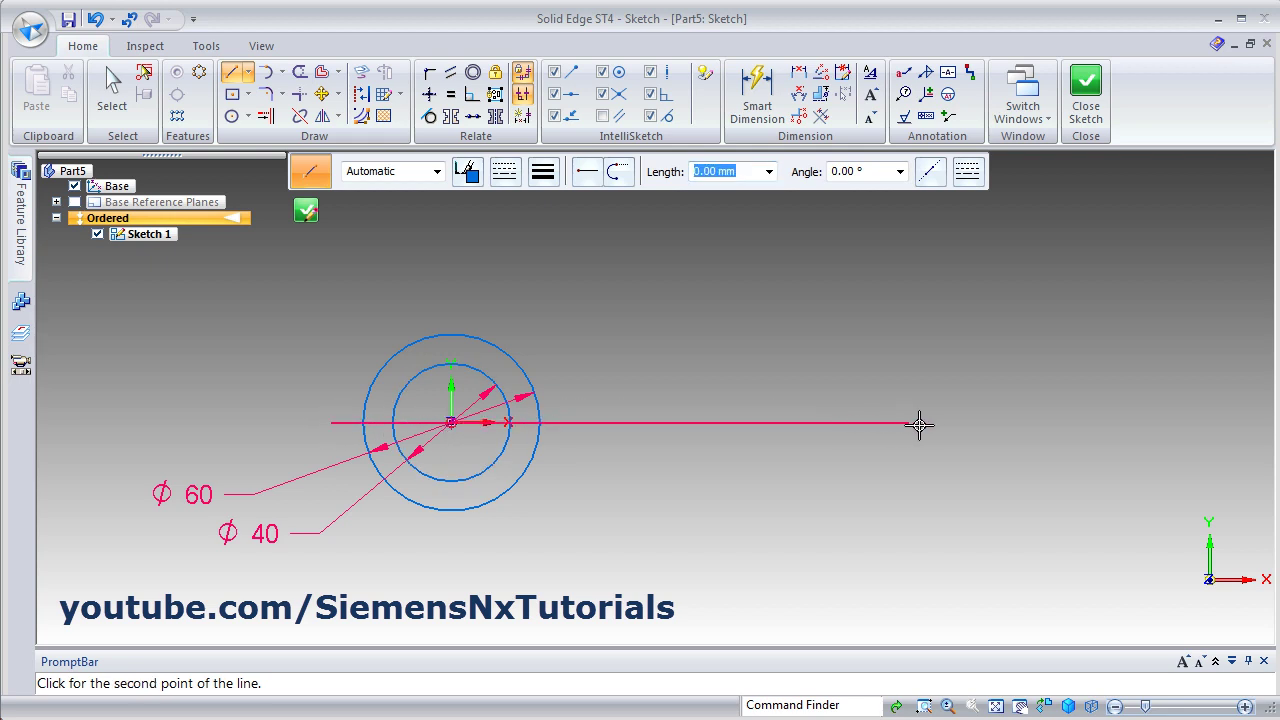
click(959, 423)
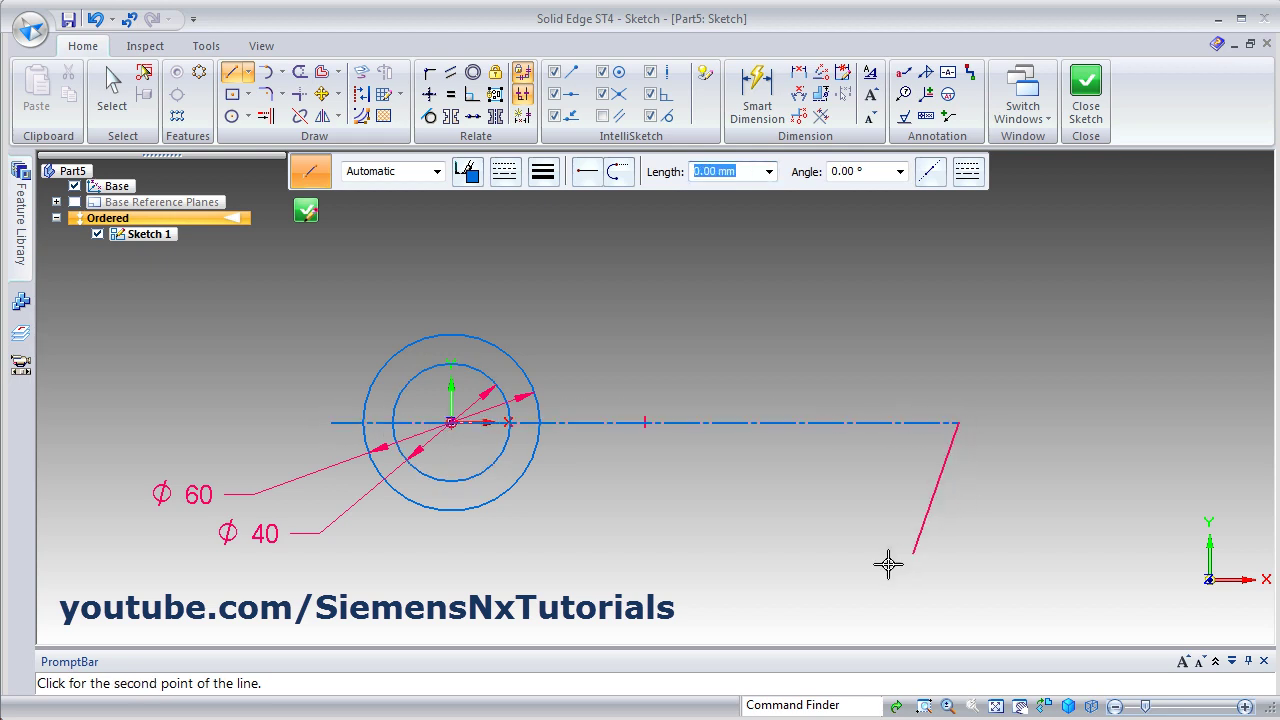
right_click(815, 509)
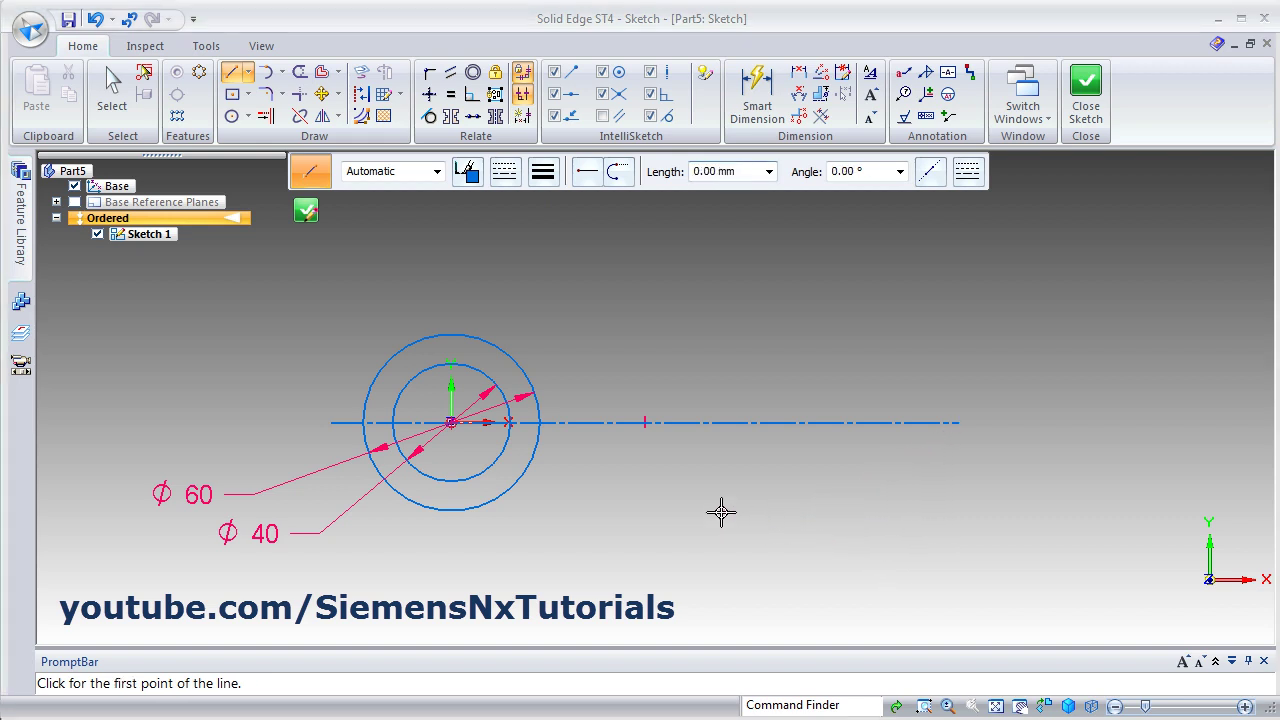
Draw two vertical dash-dot centrelines, one through the origin and one about 109 mm away in the positive X direction
click(450, 254)
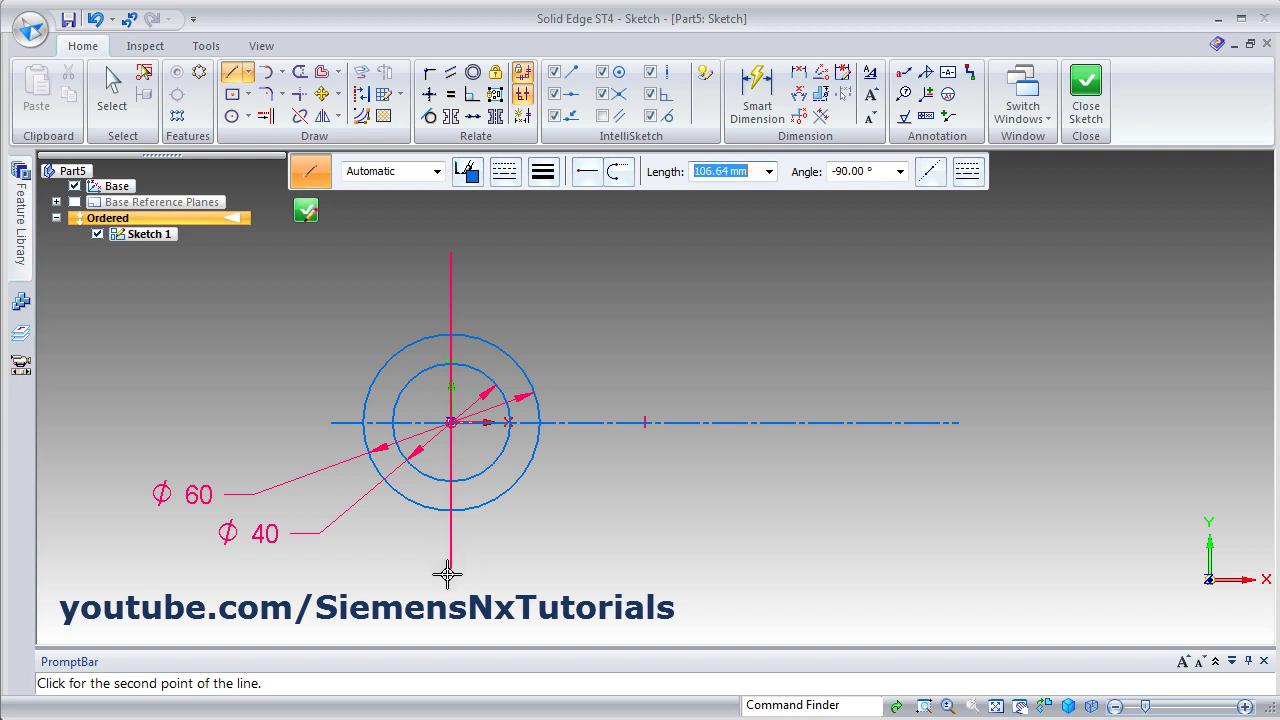
click(520, 573)
right_click(792, 378)
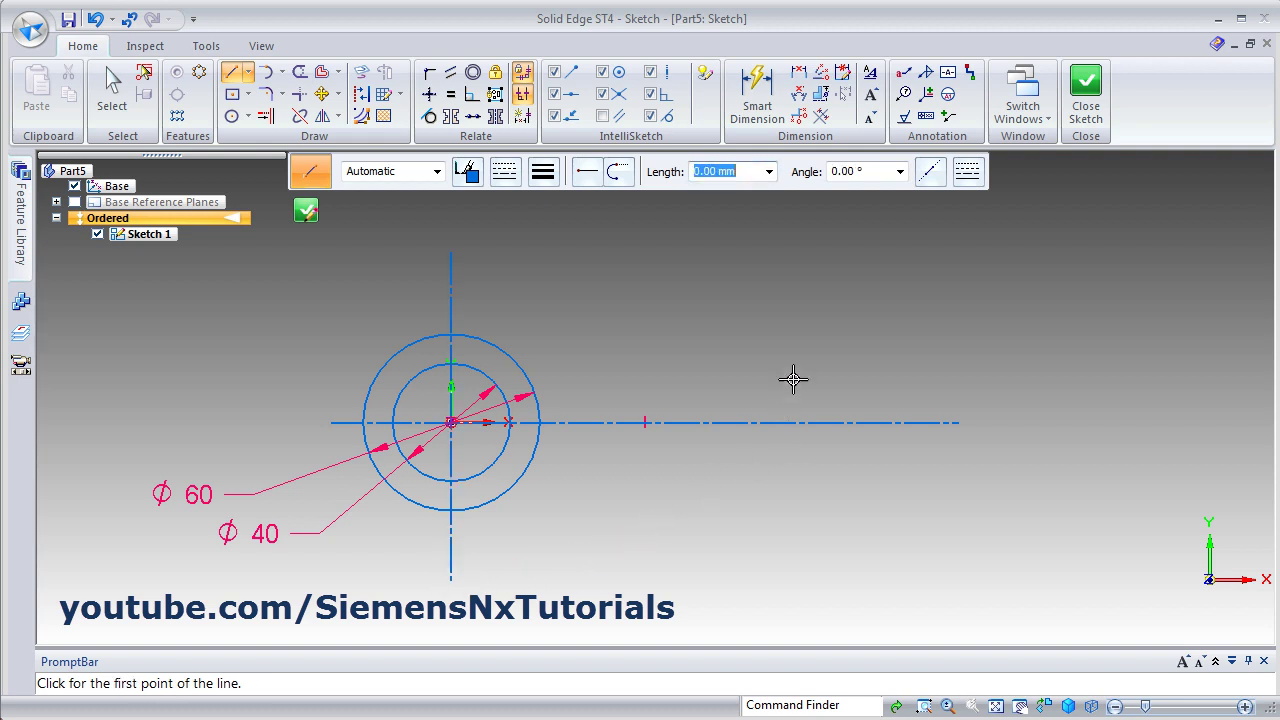
click(773, 253)
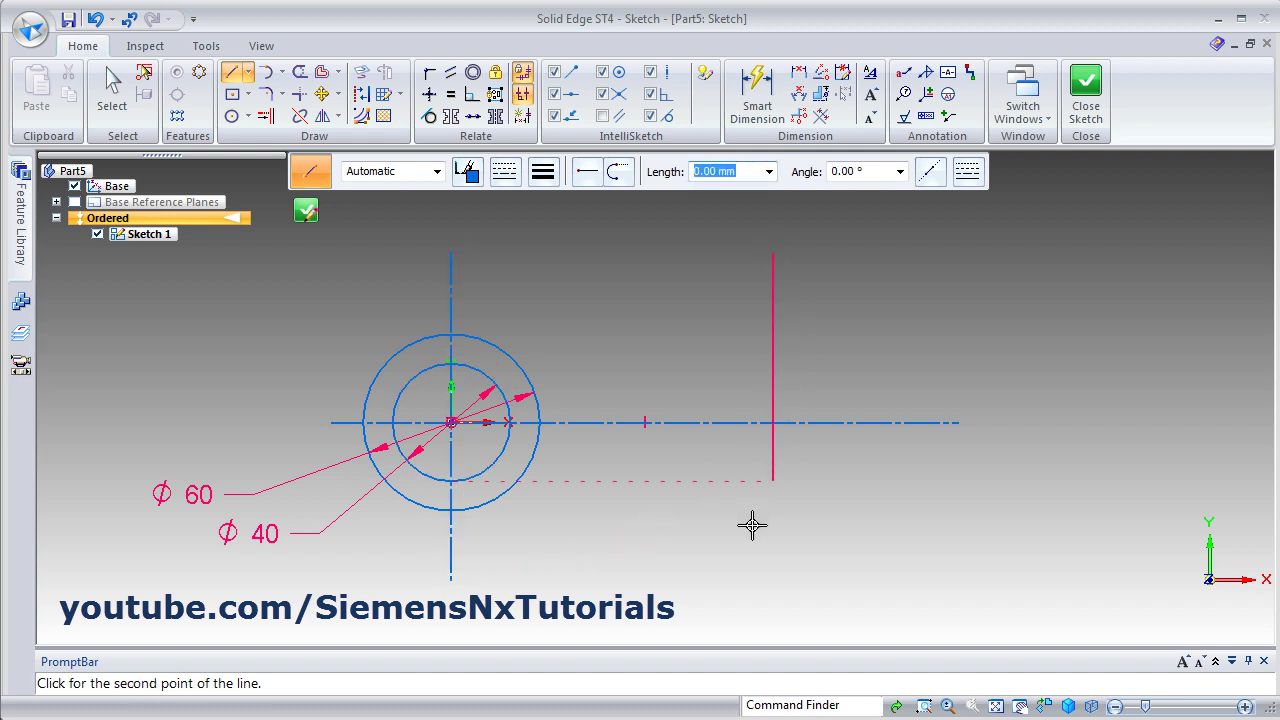
click(773, 579)
right_click(860, 533)
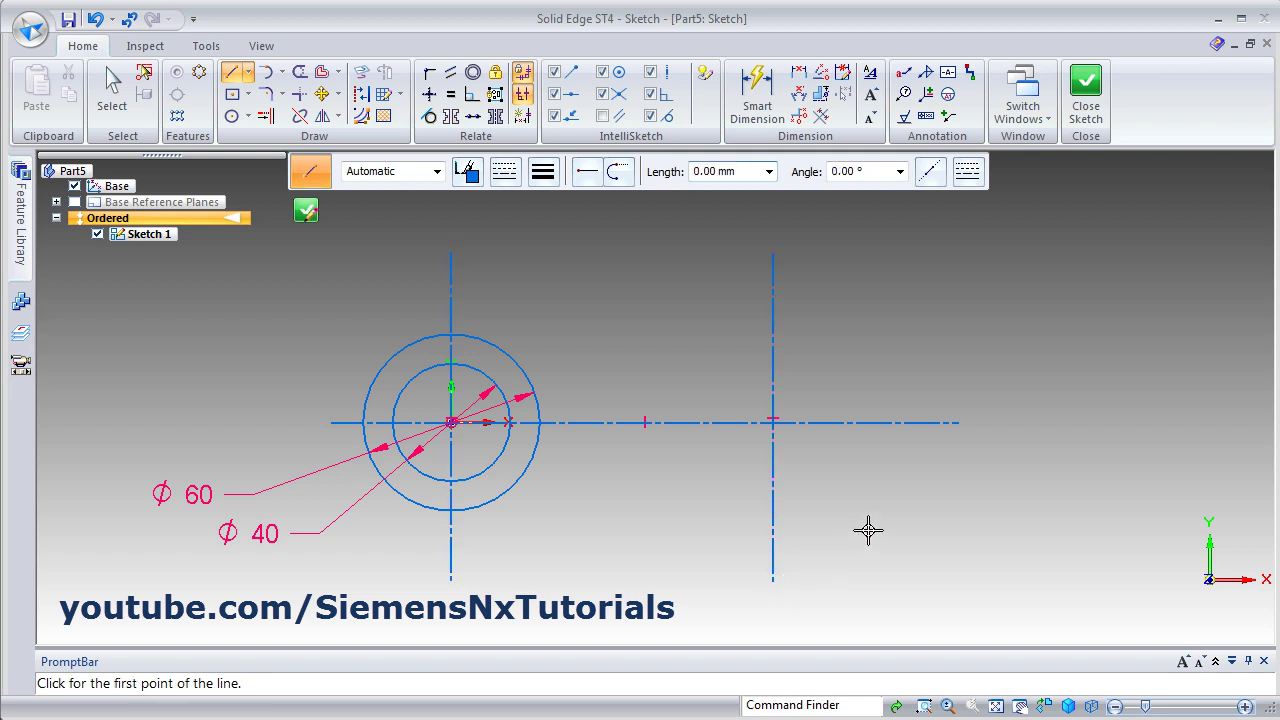
Add a 90 mm distance dimension between the two vertical centrelines below the circles, and leave Smart Dimension
click(760, 100)
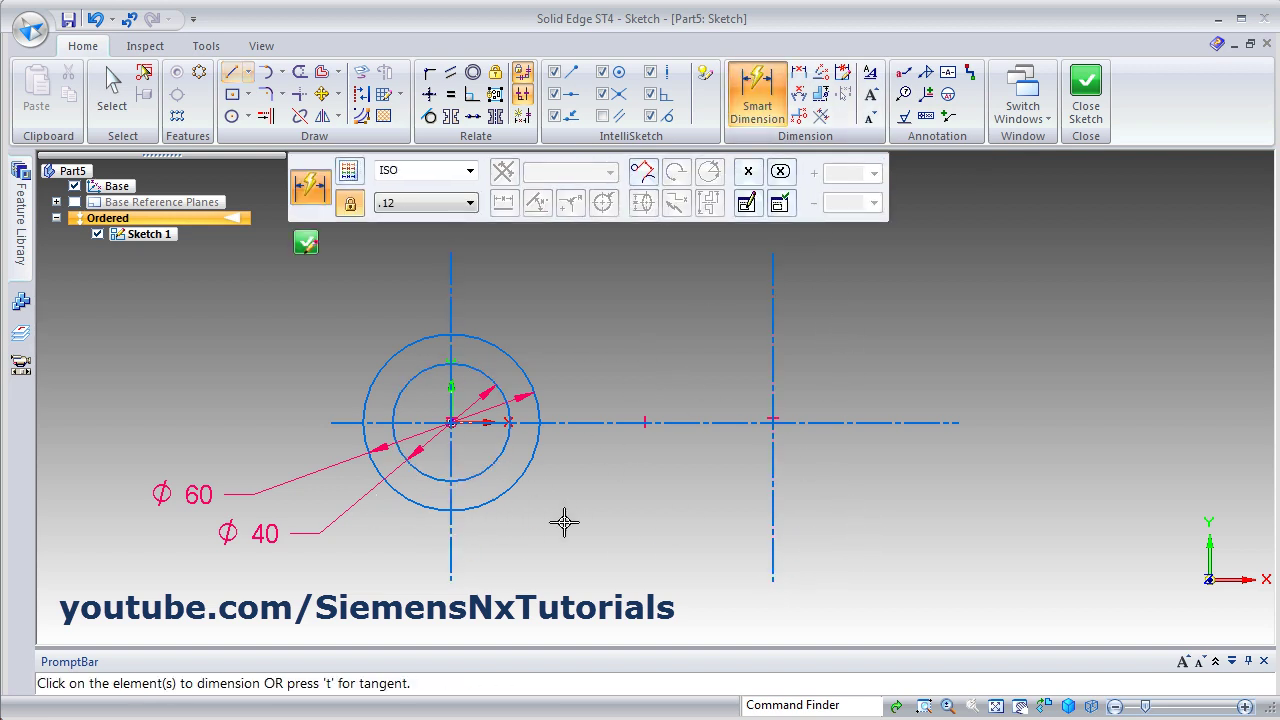
click(450, 543)
click(772, 528)
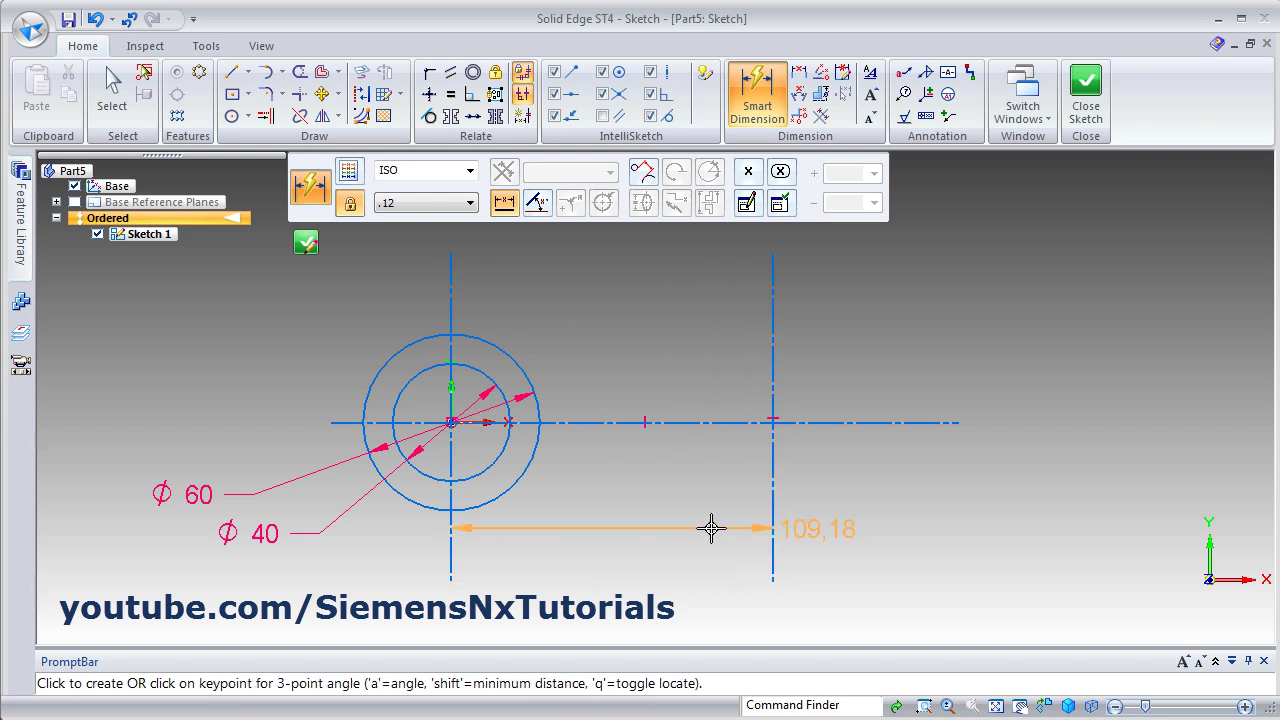
click(644, 588)
text(9)
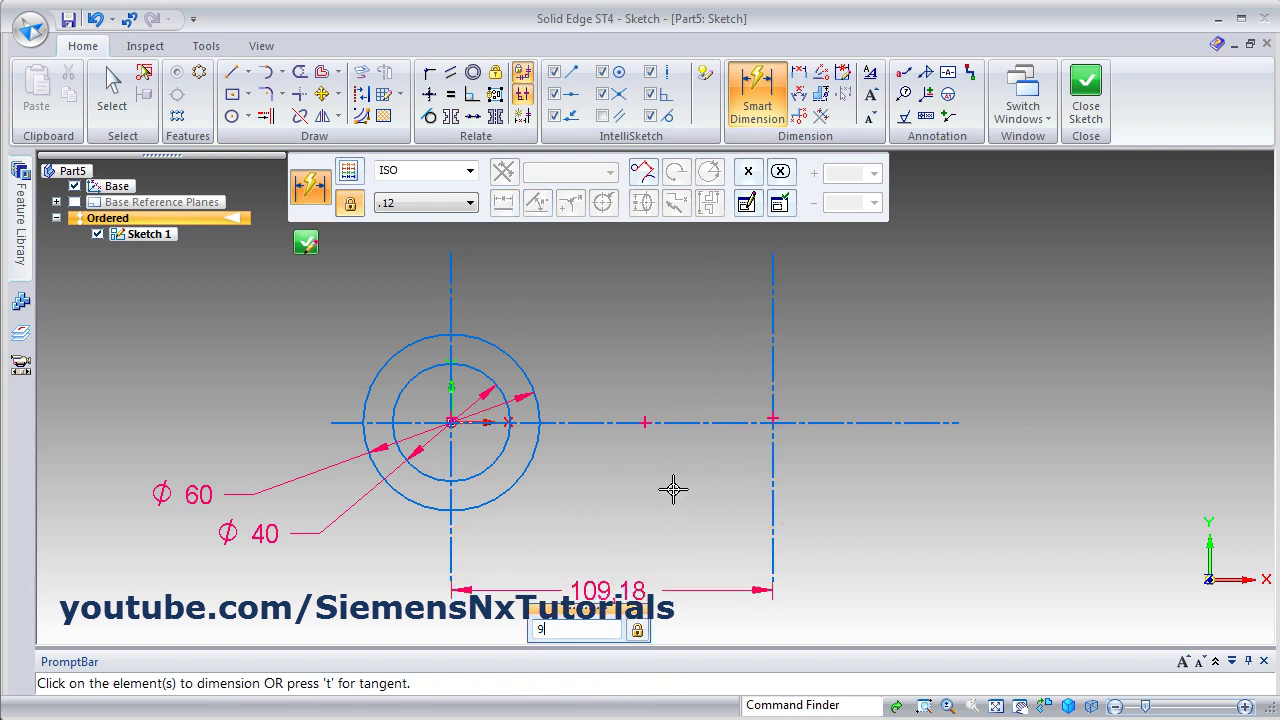
text(0)
key(Return)
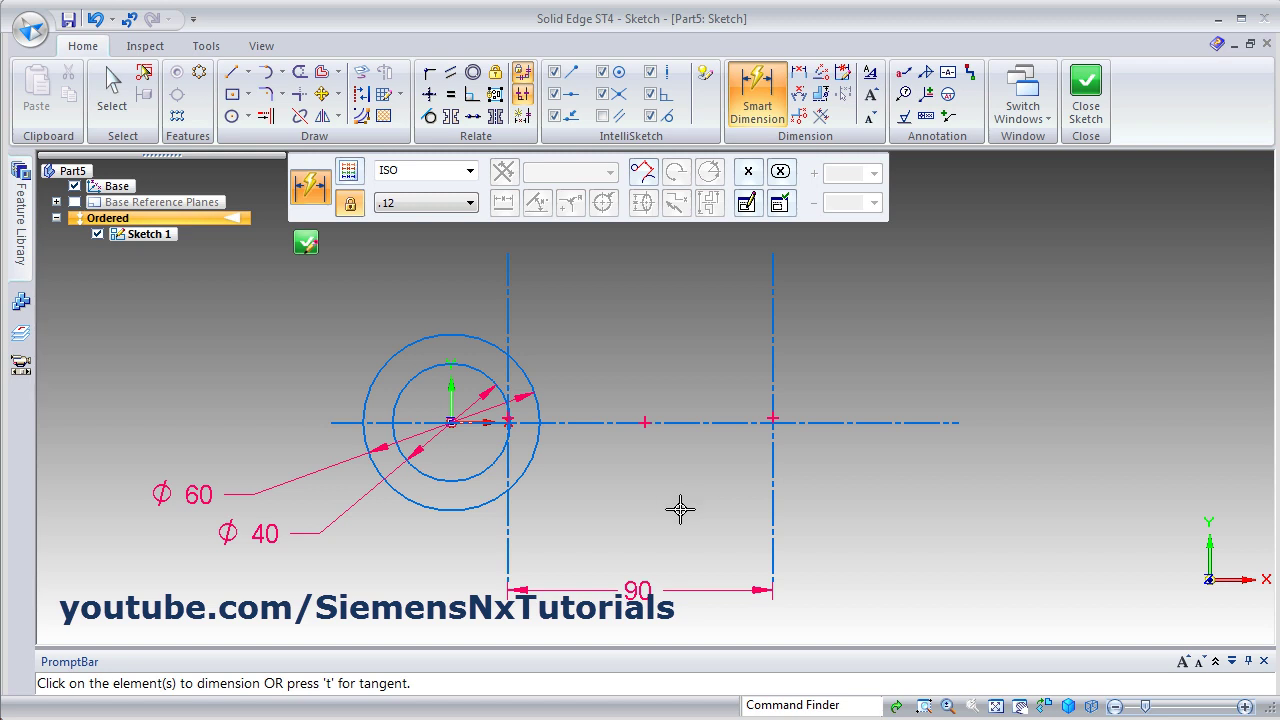
key(Escape)
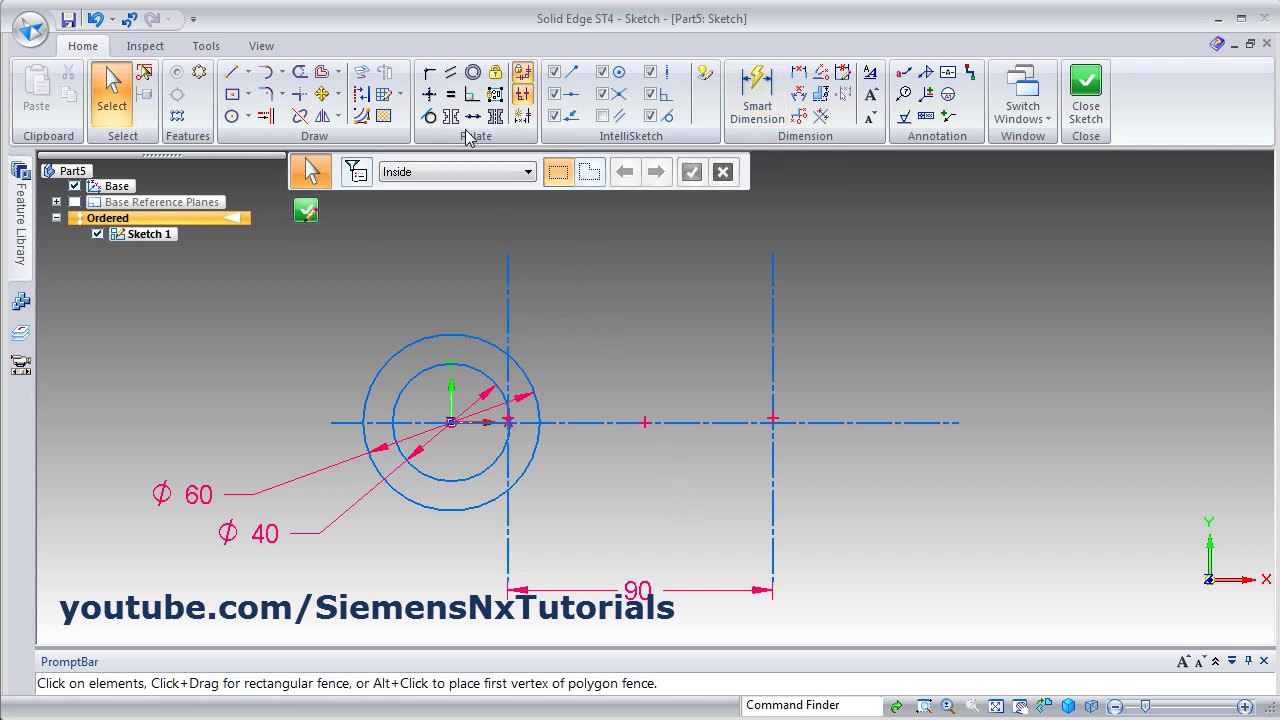
Connect the vertical centreline nearest the origin to the sketch's Y axis so it runs through the circles' centre
click(430, 72)
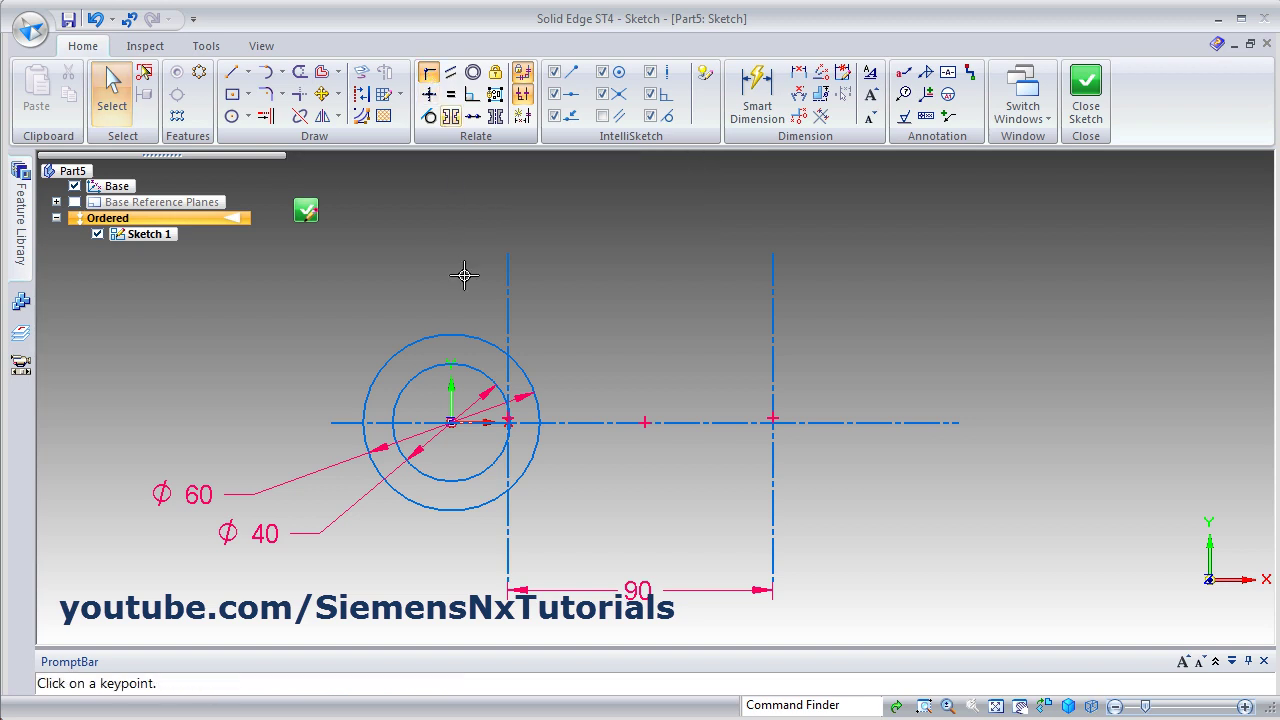
click(450, 384)
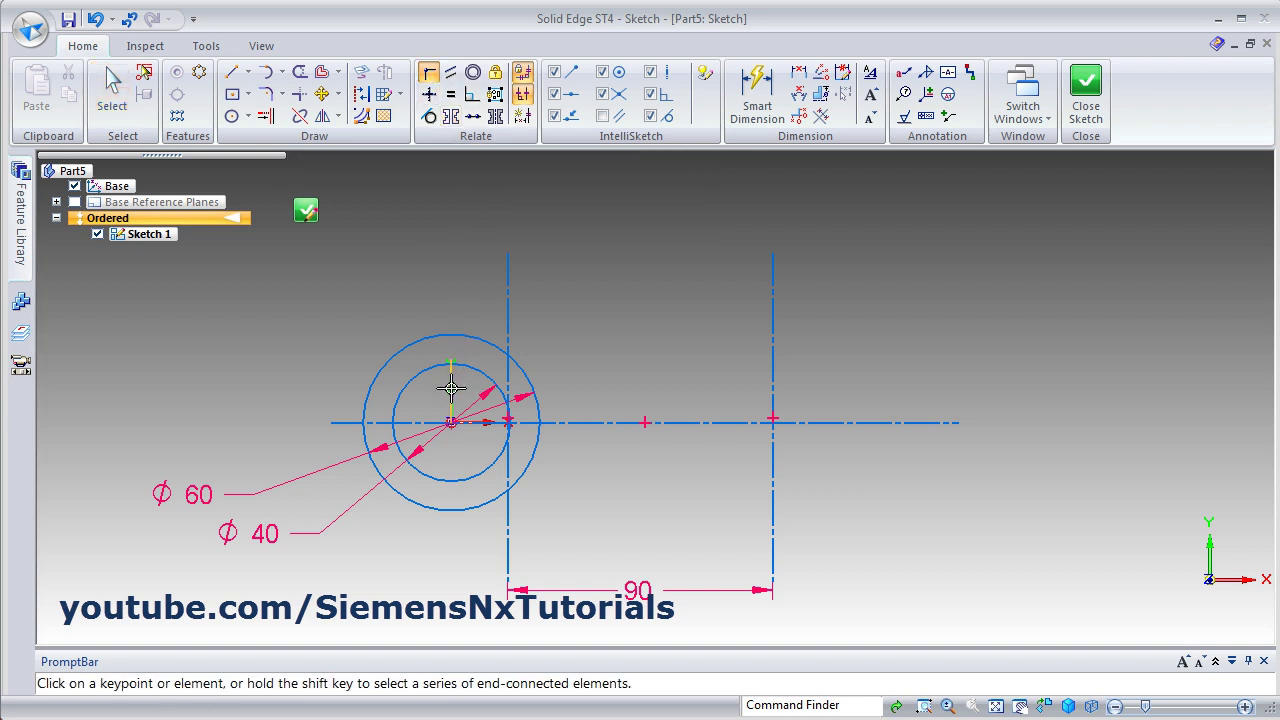
click(508, 316)
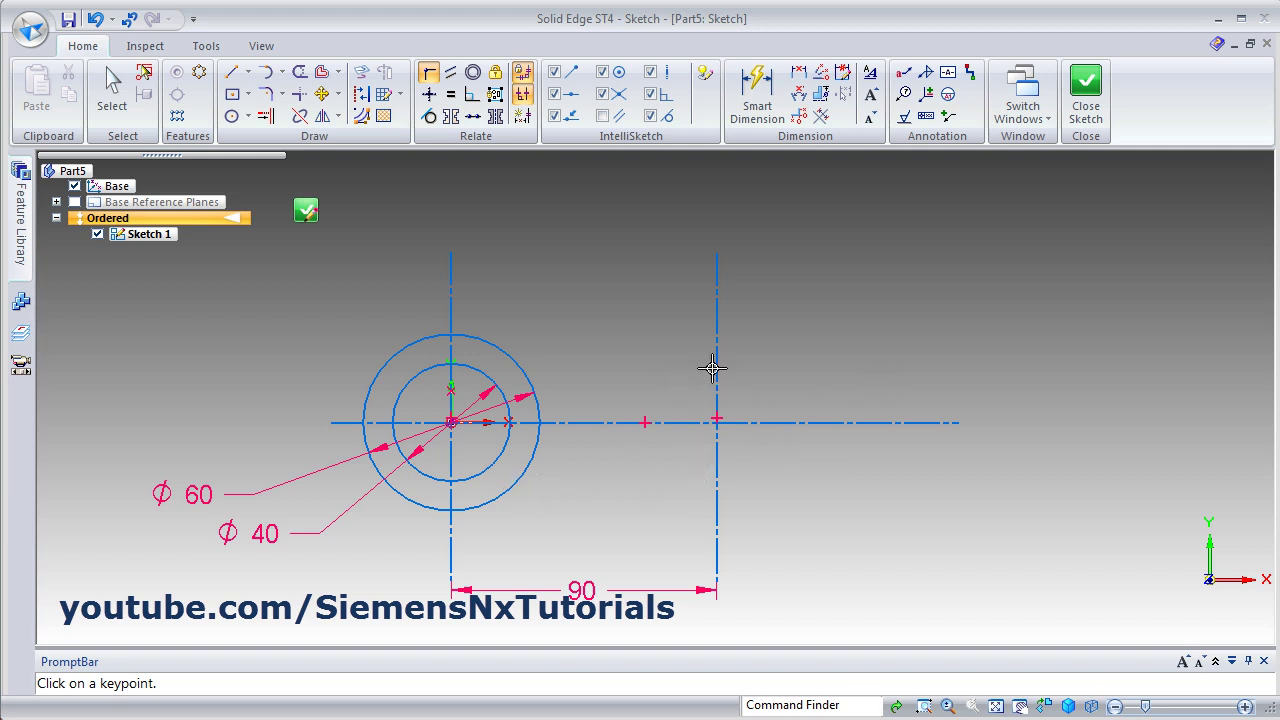
Draw two concentric circles about 32 mm and 56 mm in diameter where the far vertical centreline crosses the horizontal centreline
click(231, 116)
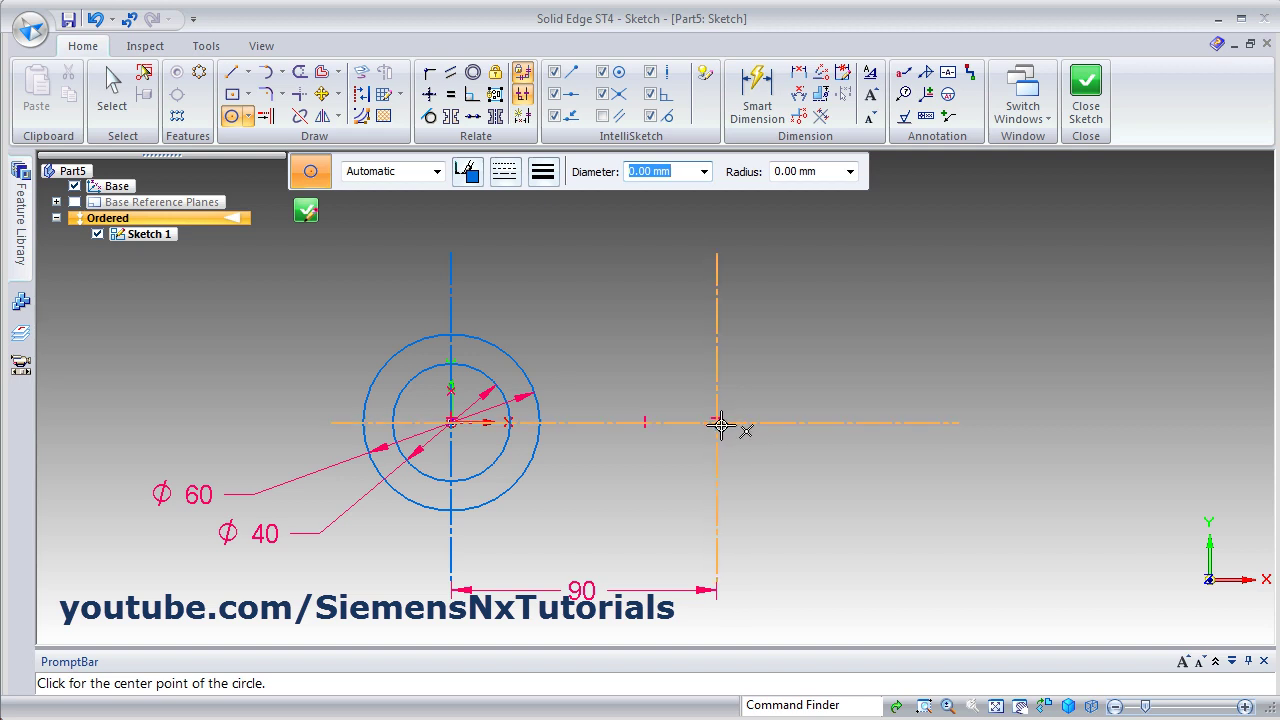
scroll(718, 428, down, 1)
scroll(716, 430, up, 3)
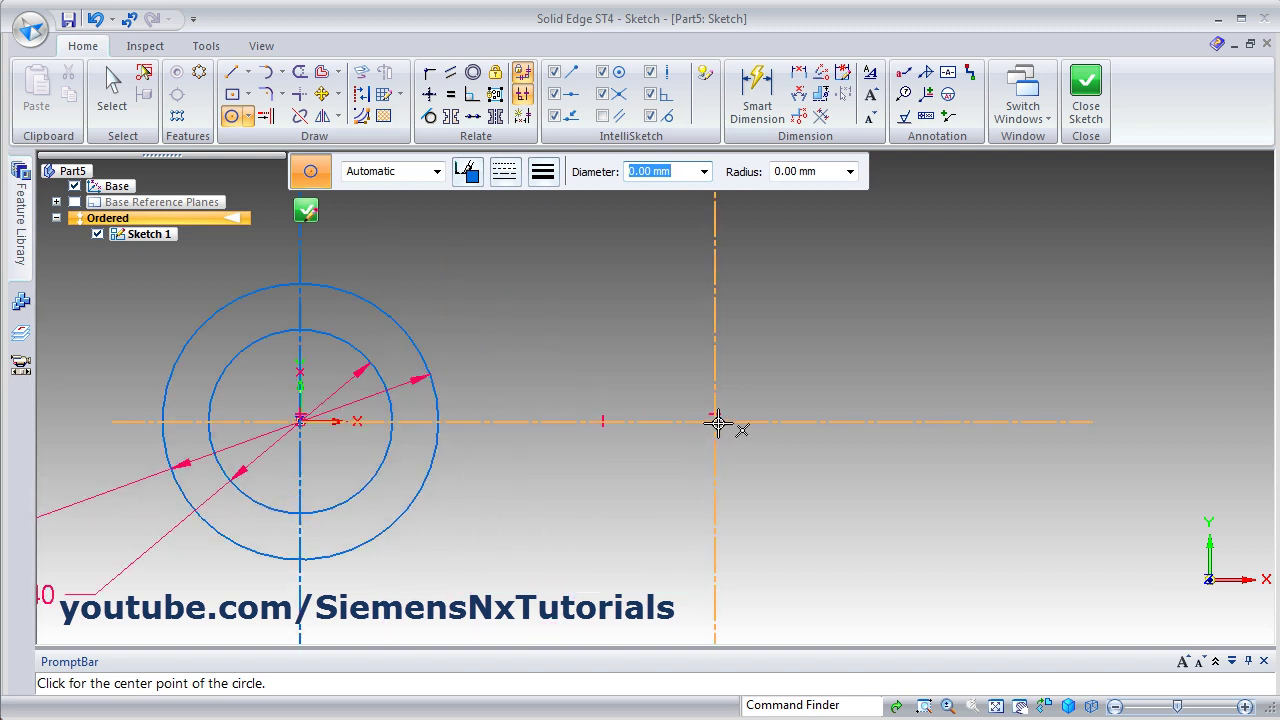
click(716, 422)
click(768, 472)
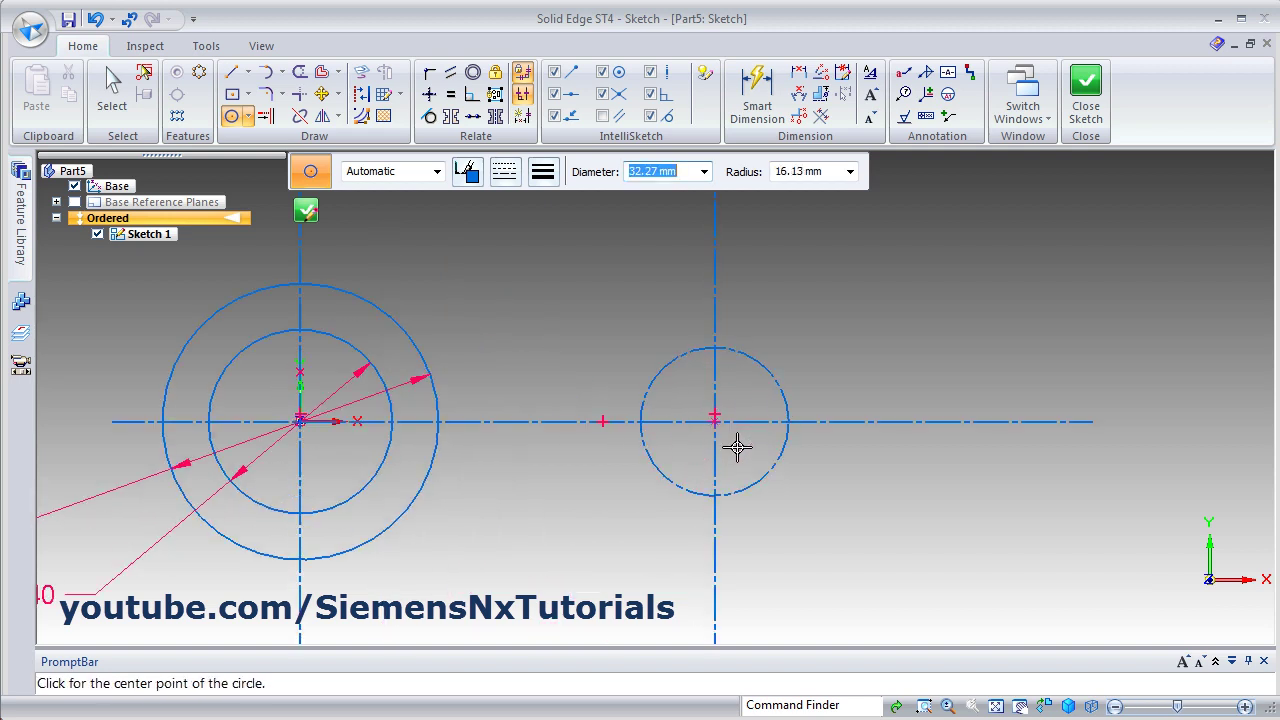
click(715, 421)
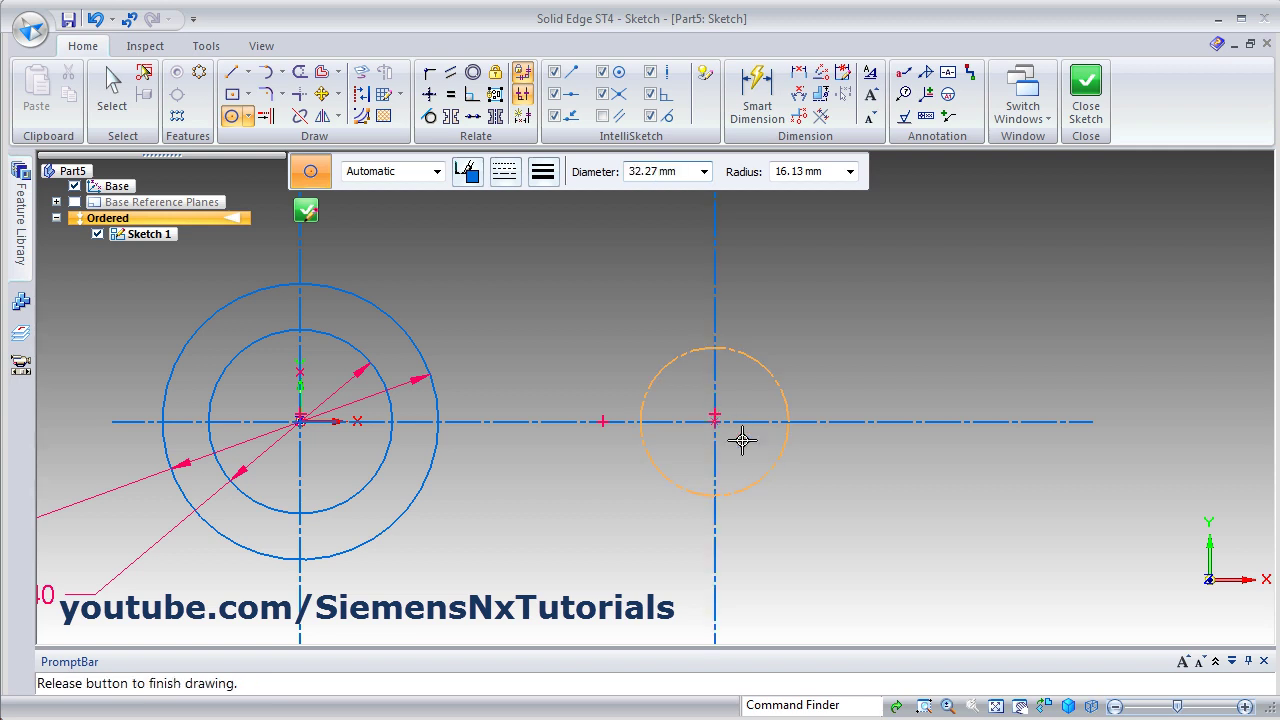
click(811, 507)
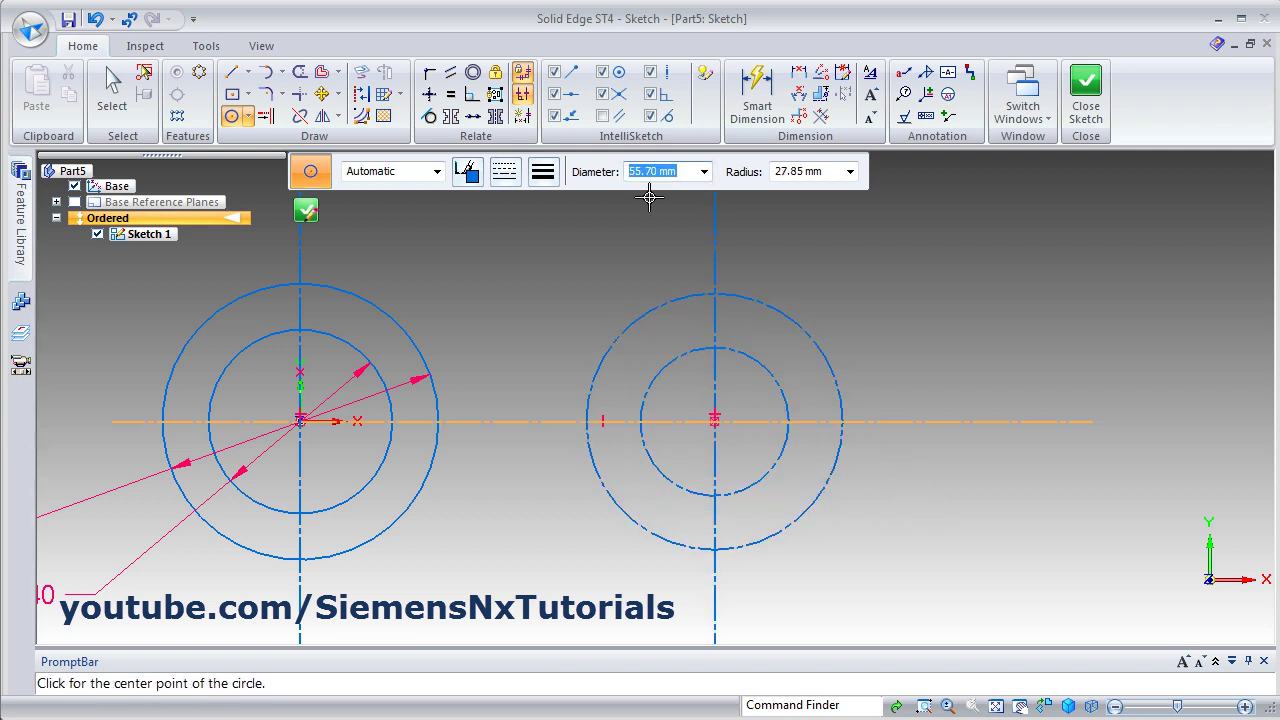
Change the line style of both new dash-dot circles to Continuous
click(505, 172)
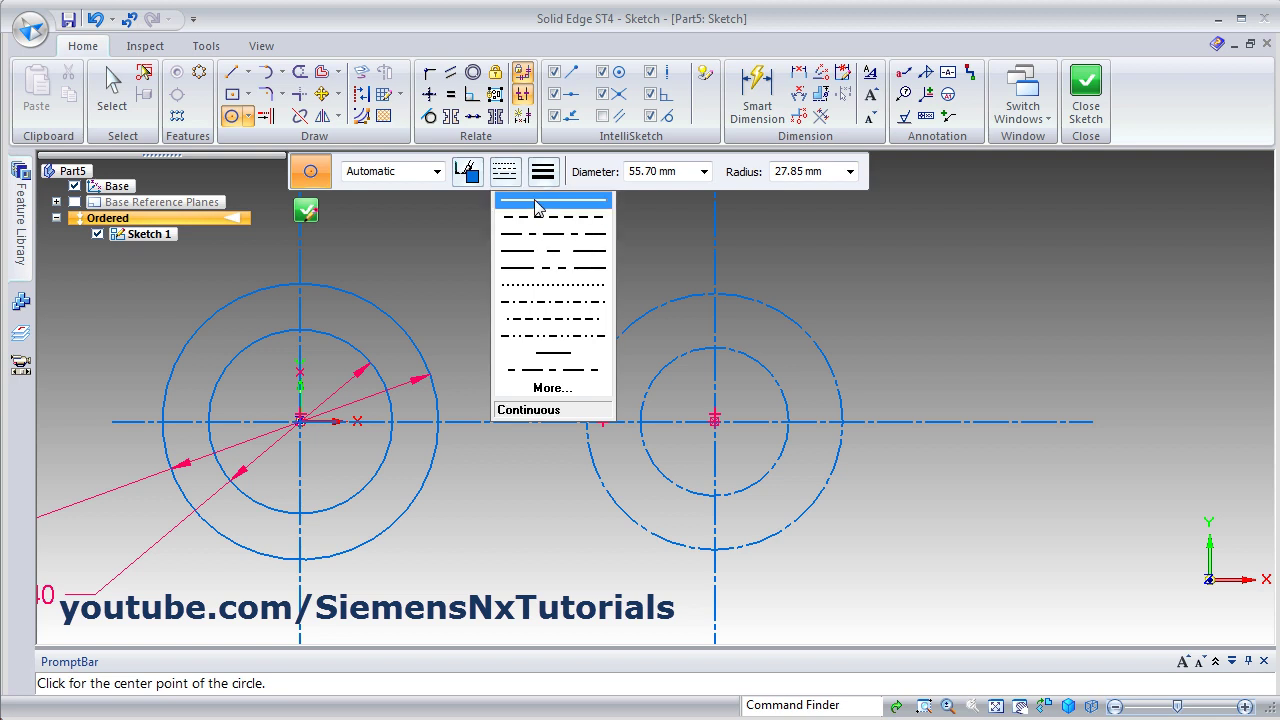
click(552, 207)
key(Escape)
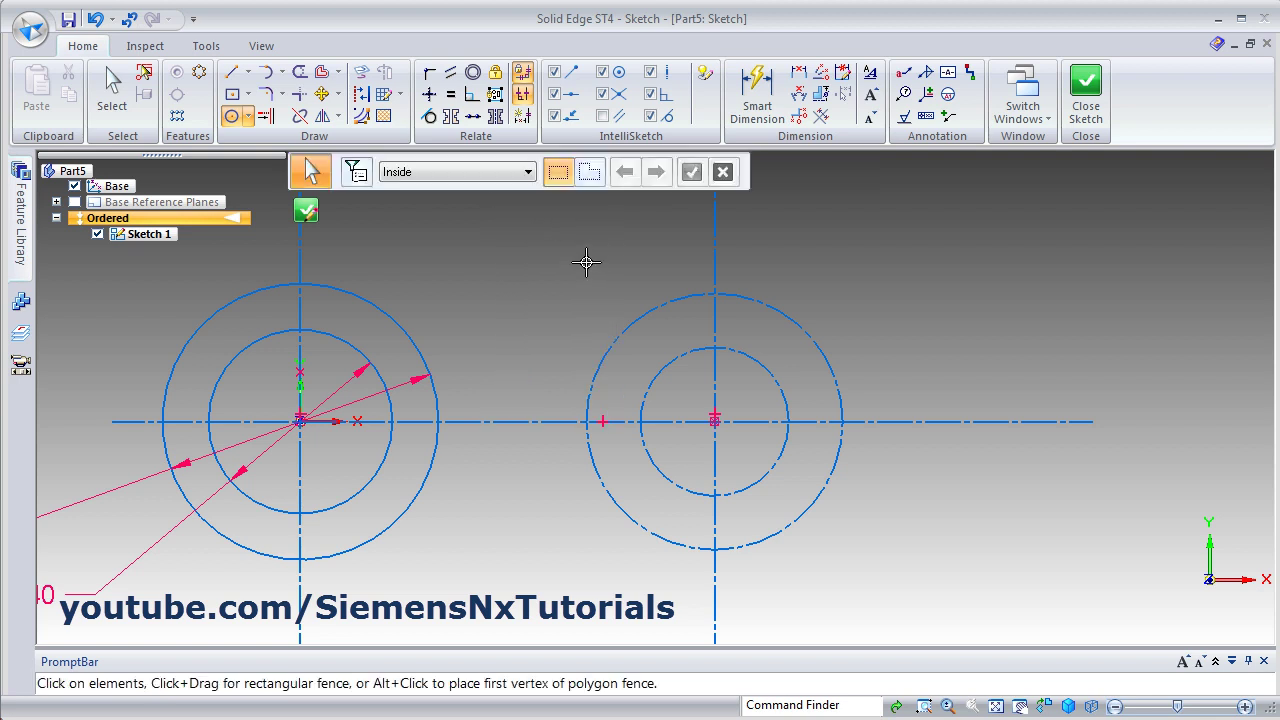
click(791, 320)
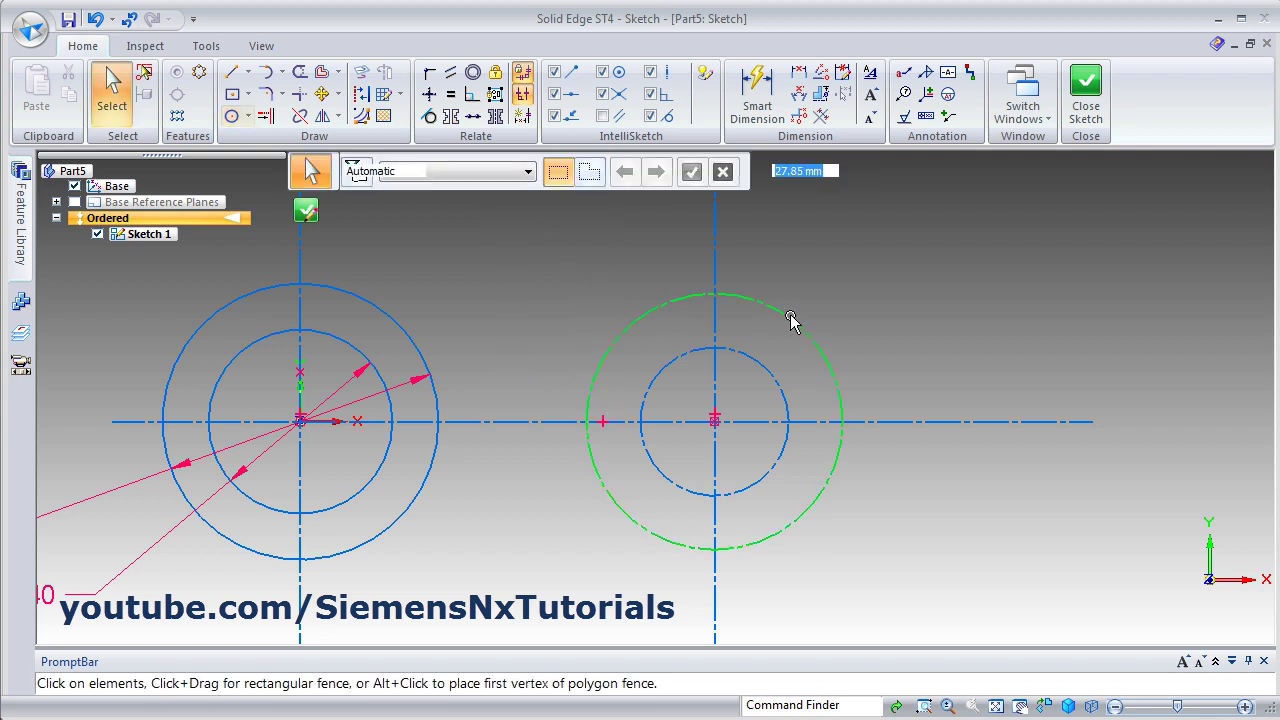
ctrl+click(767, 372)
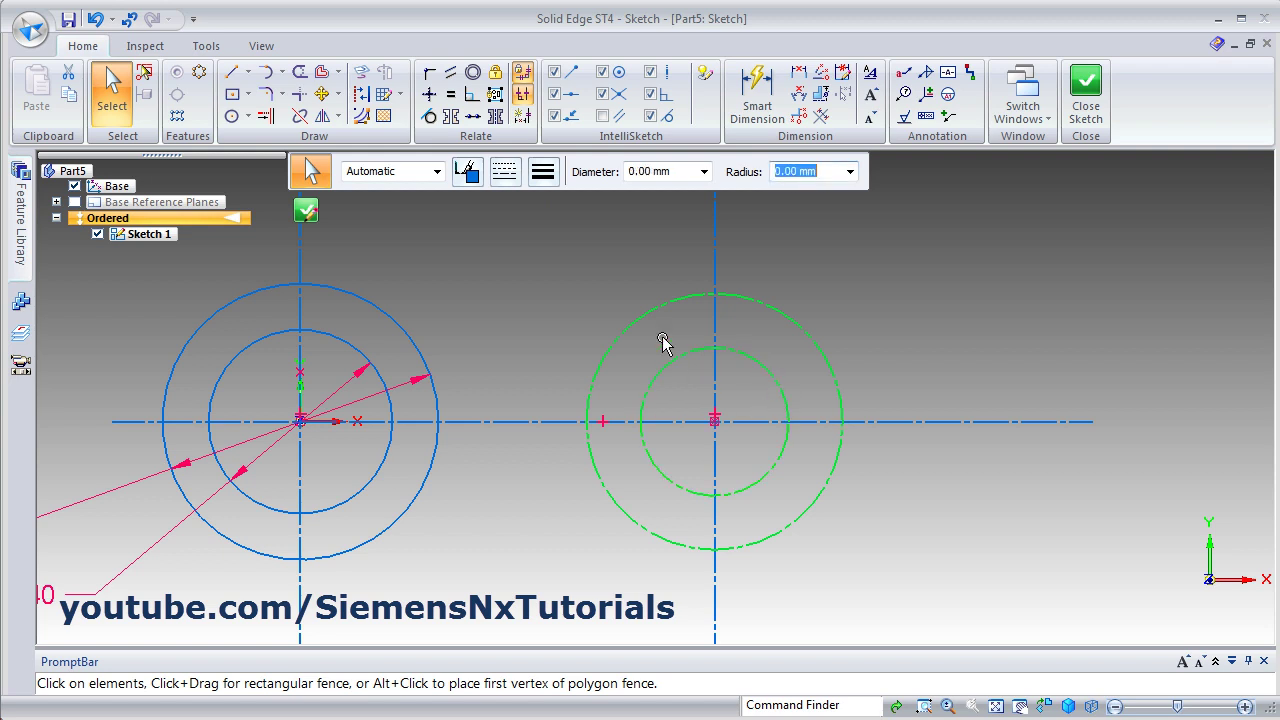
click(505, 172)
click(530, 208)
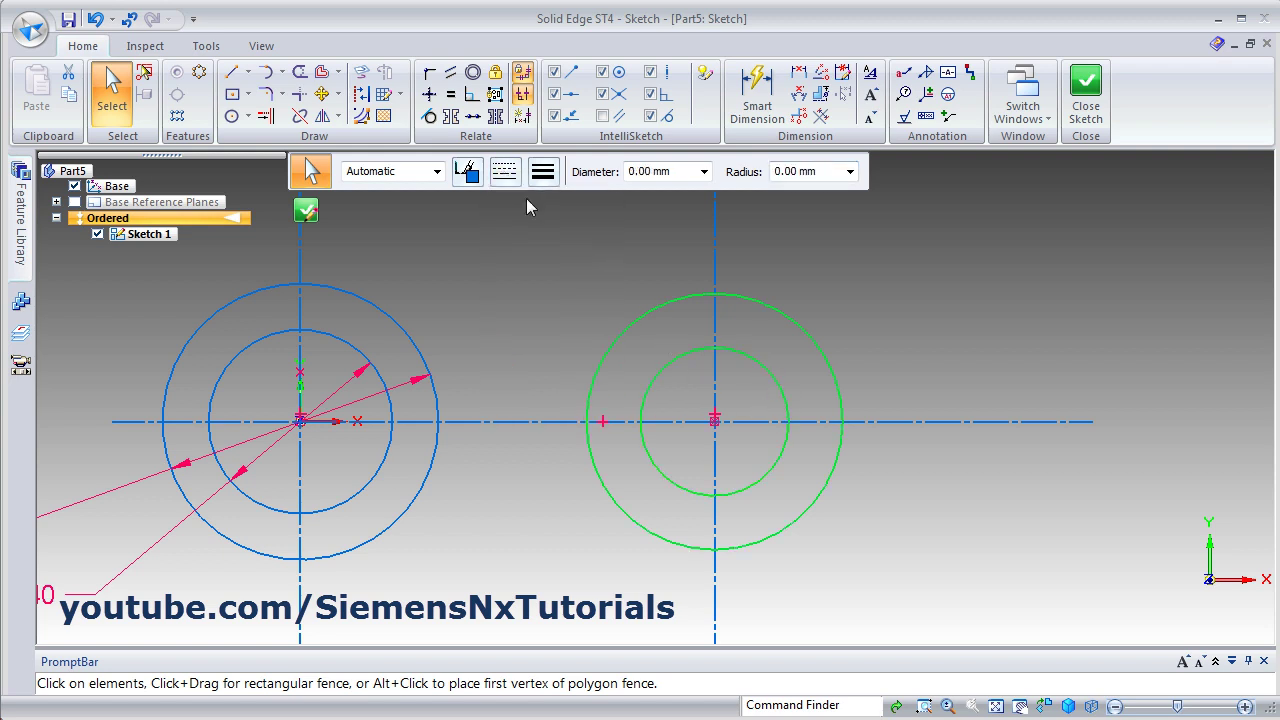
click(868, 355)
Add a 20 mm diameter dimension to the smaller new circle, checking its radius in the reference drawing
scroll(810, 314, down, 2)
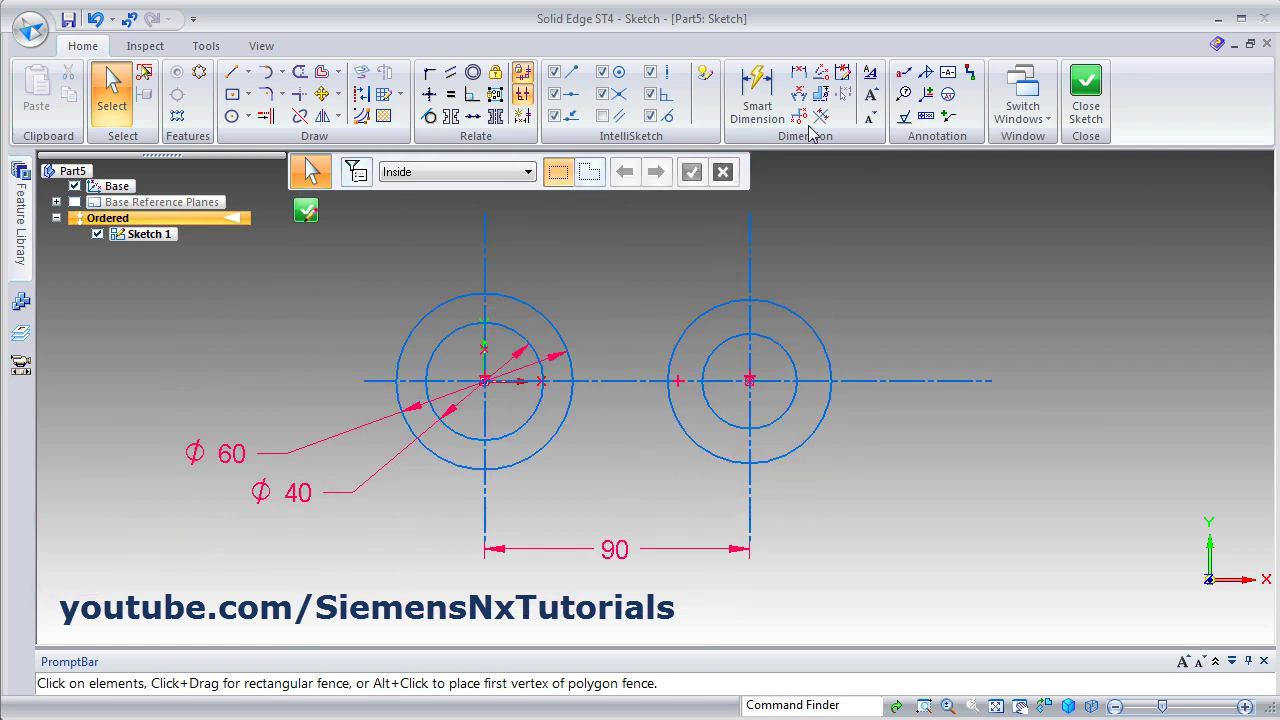
click(760, 100)
click(778, 343)
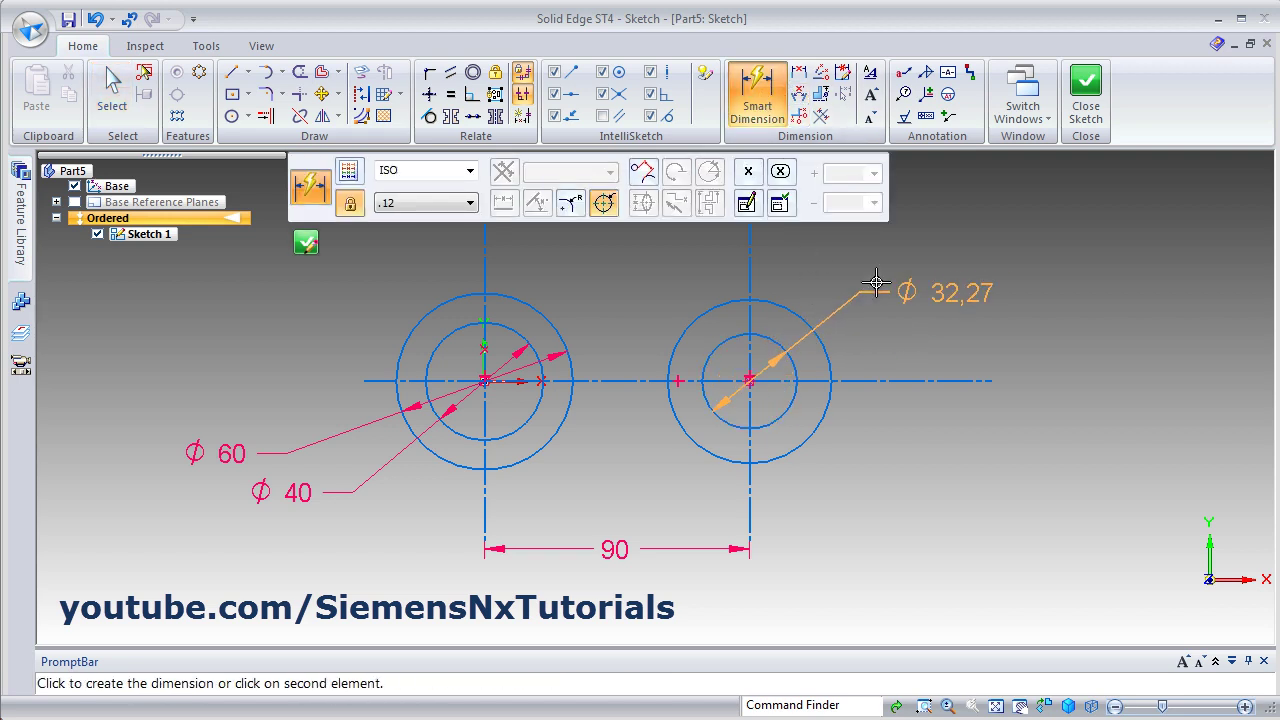
click(880, 282)
key(alt+Tab)
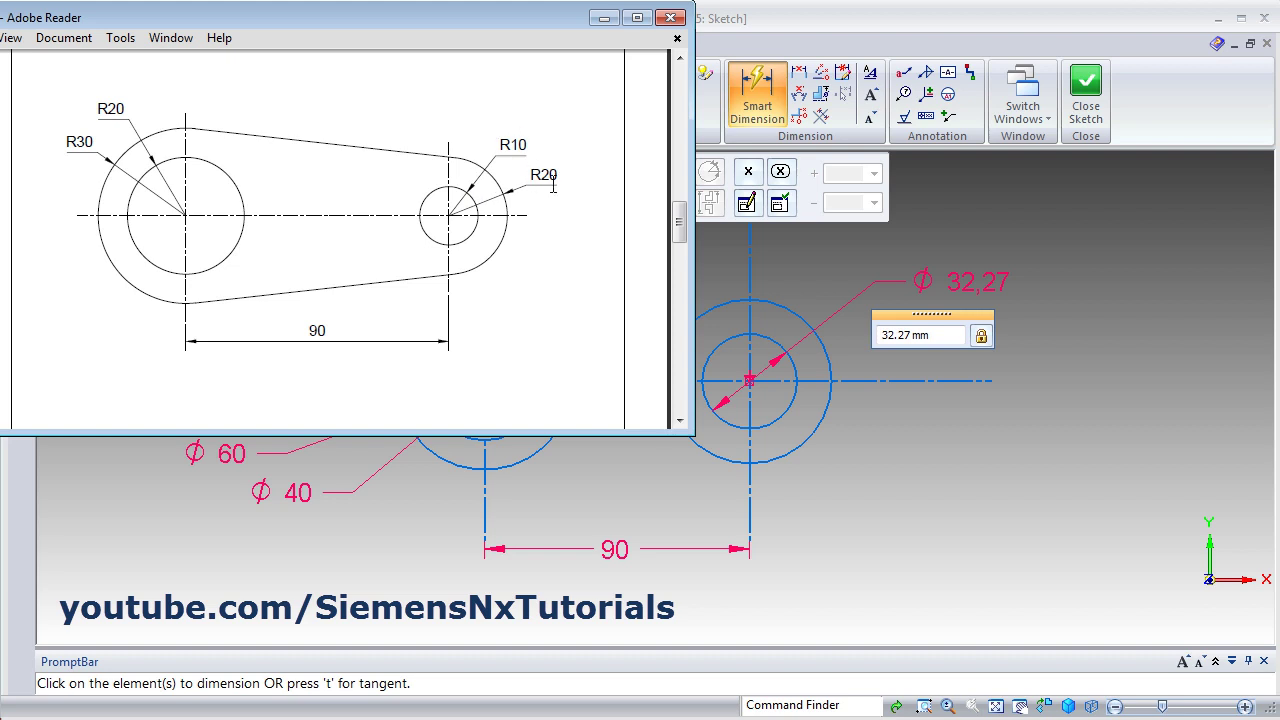
click(978, 354)
click(938, 336)
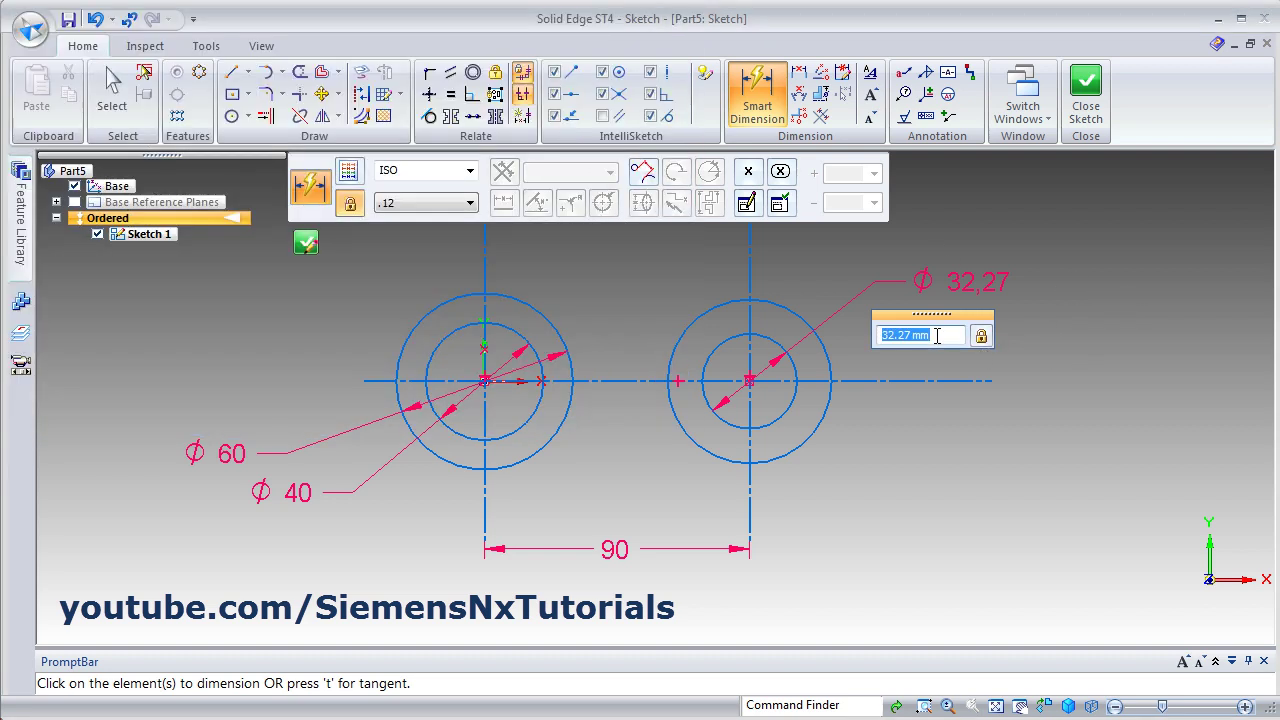
key(Return)
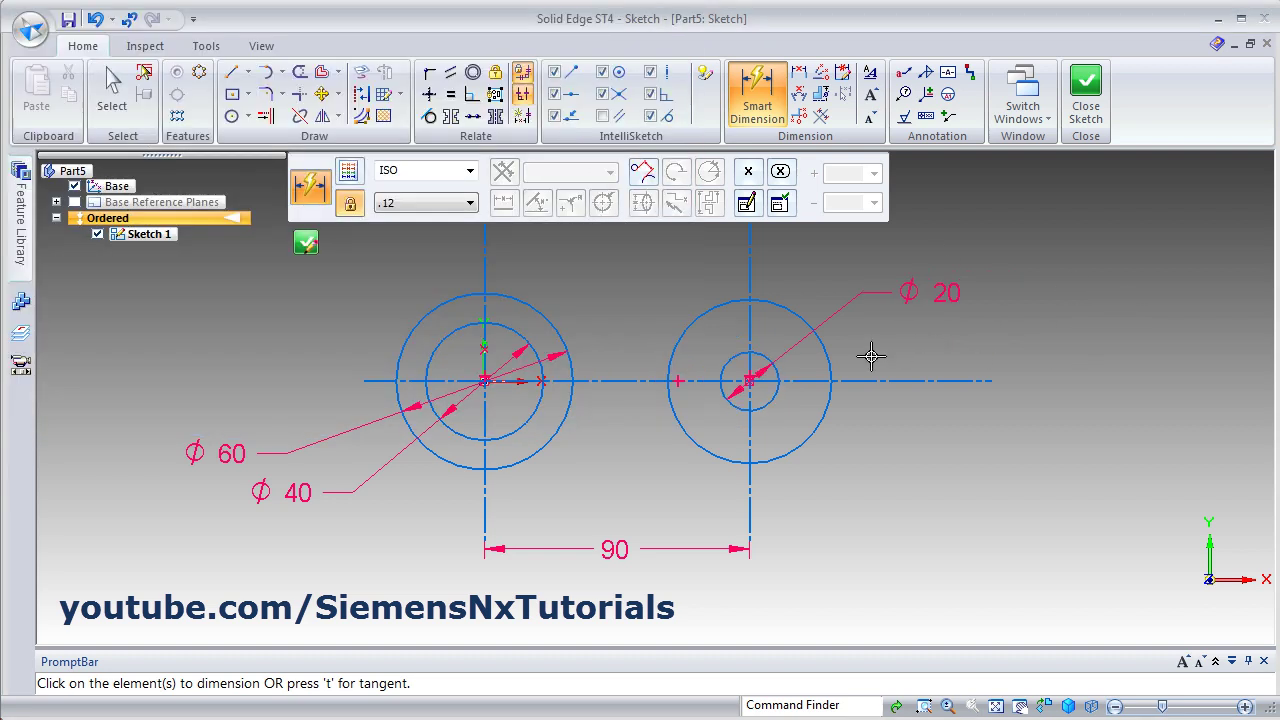
Add a 40 mm diameter dimension to the larger circle on the far centreline
click(825, 357)
click(879, 467)
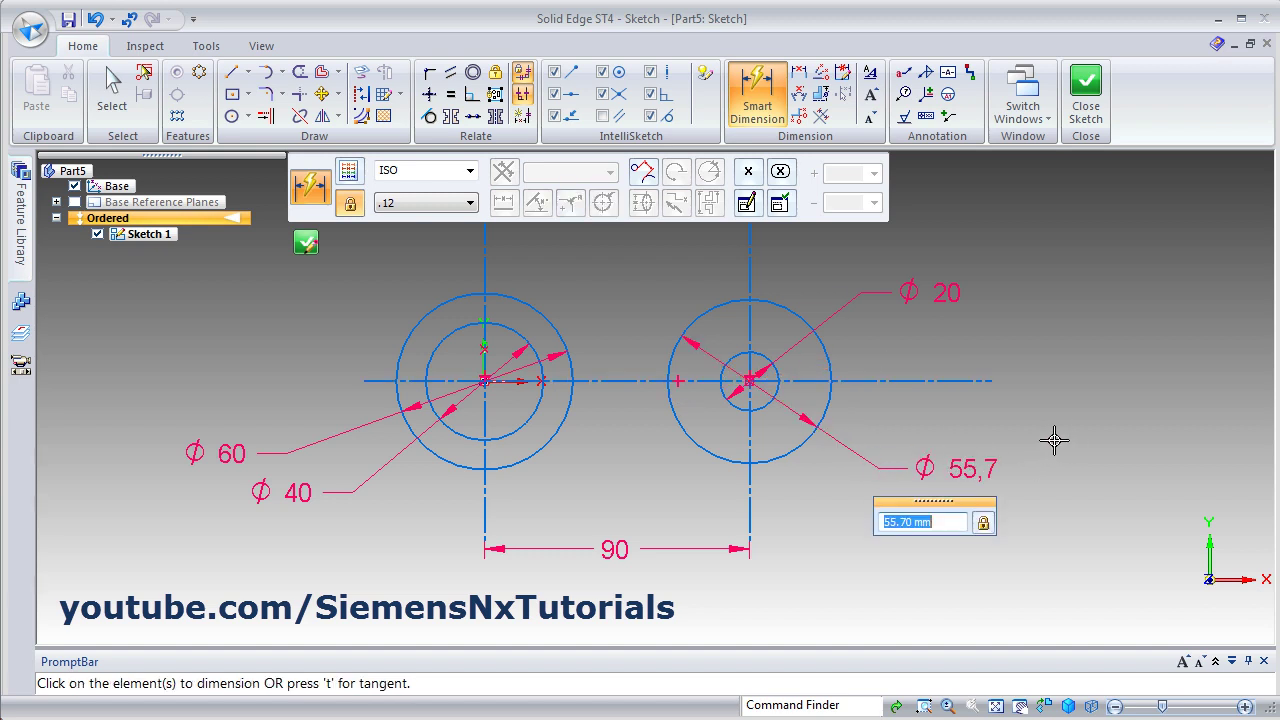
key(Return)
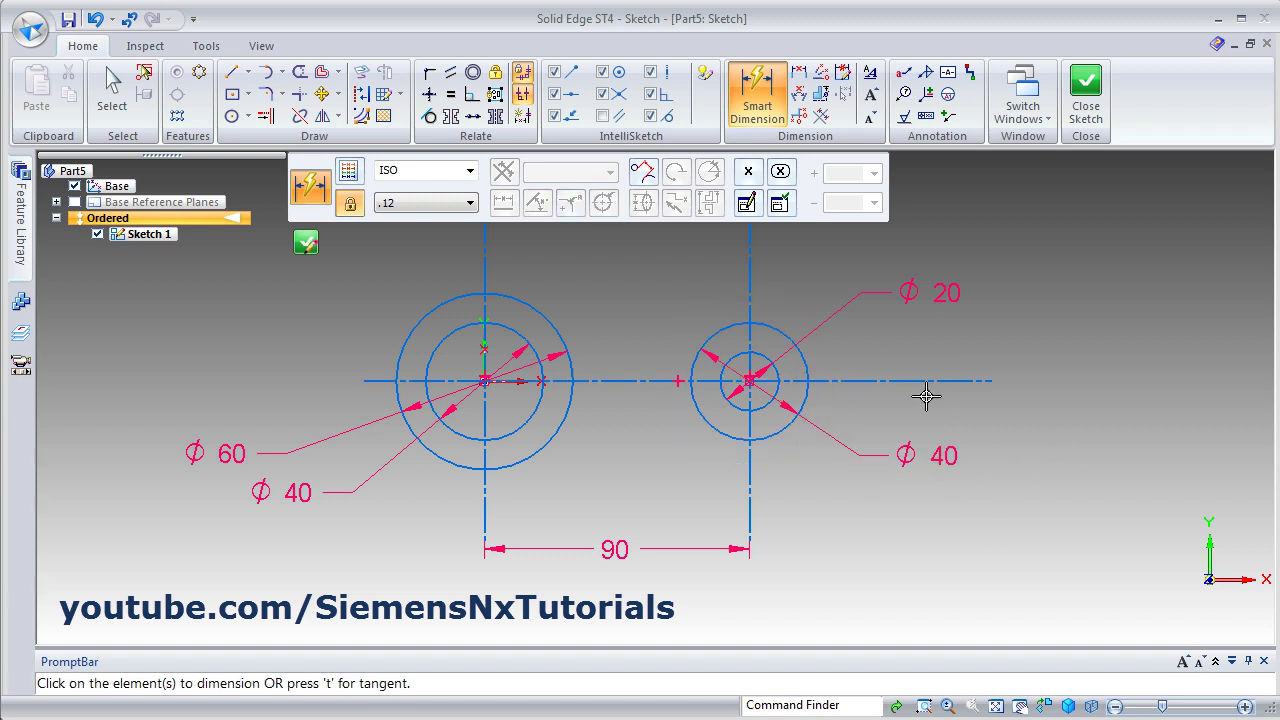
Following the reference drawing, draw an upper and a lower line tangent to the 60 mm circle and the outer 40 mm circle of the other end
scroll(770, 294, up, 2)
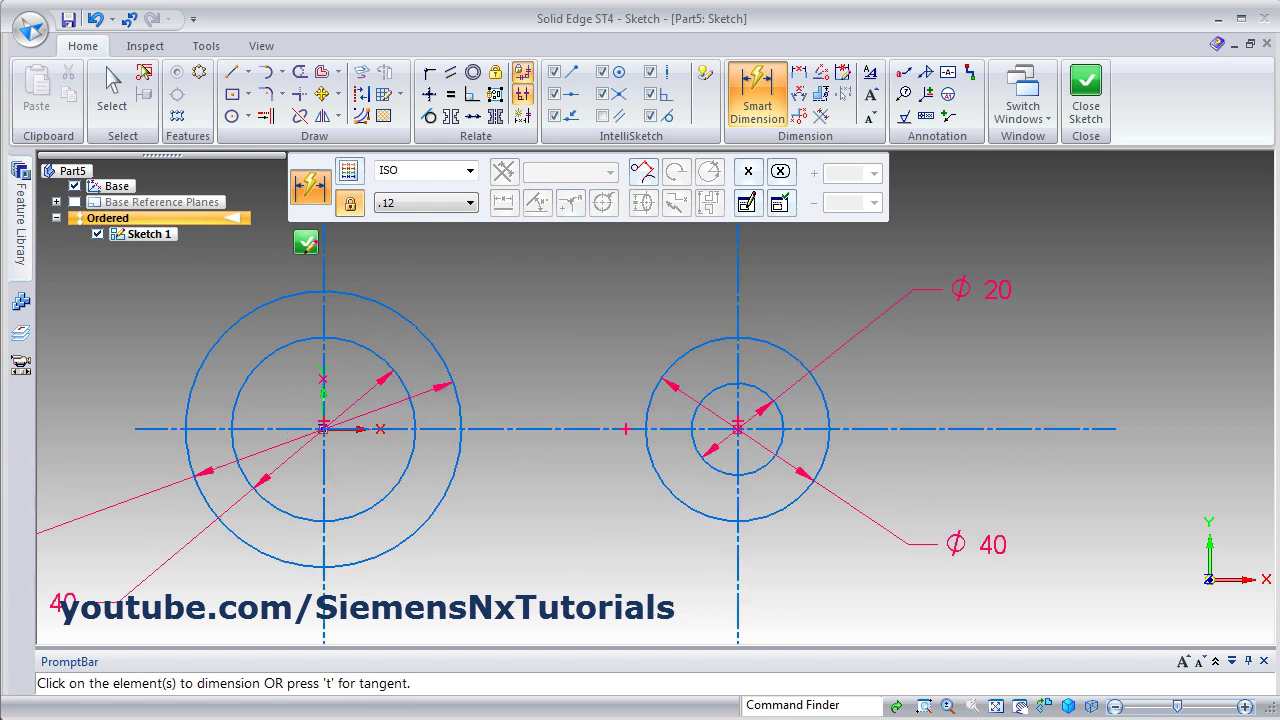
key(alt+Tab)
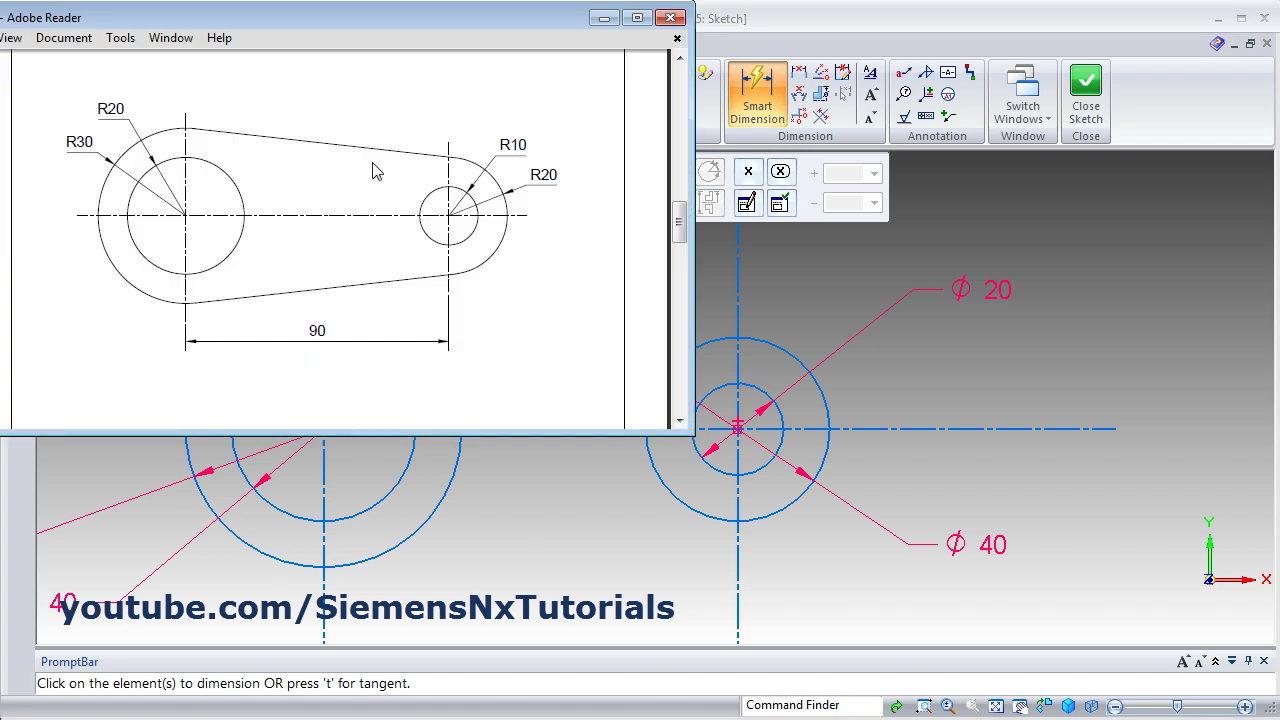
click(851, 28)
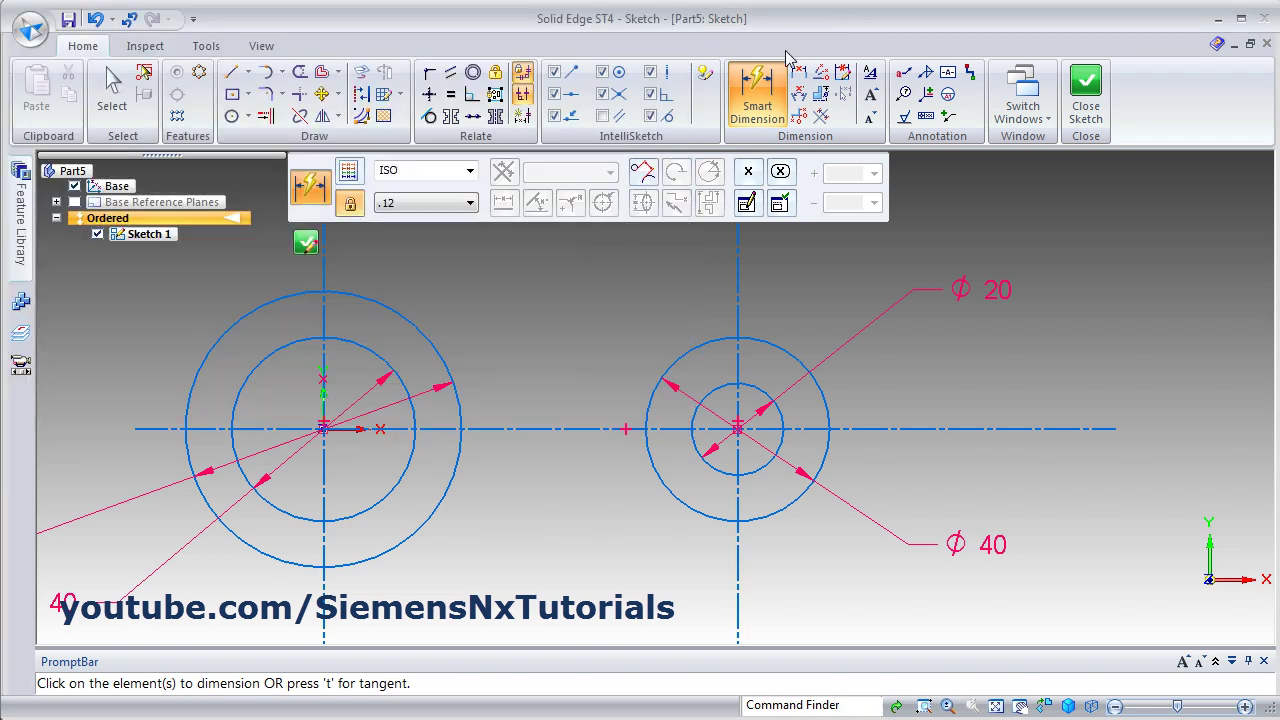
click(232, 74)
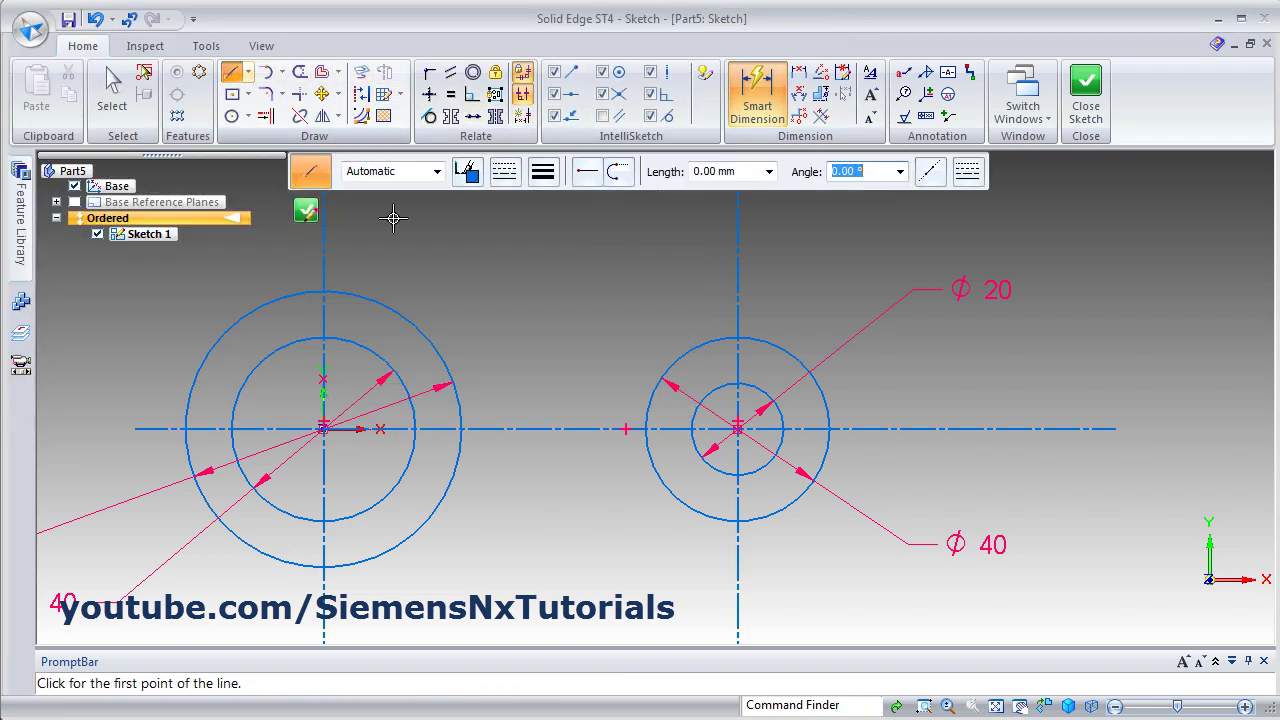
click(343, 295)
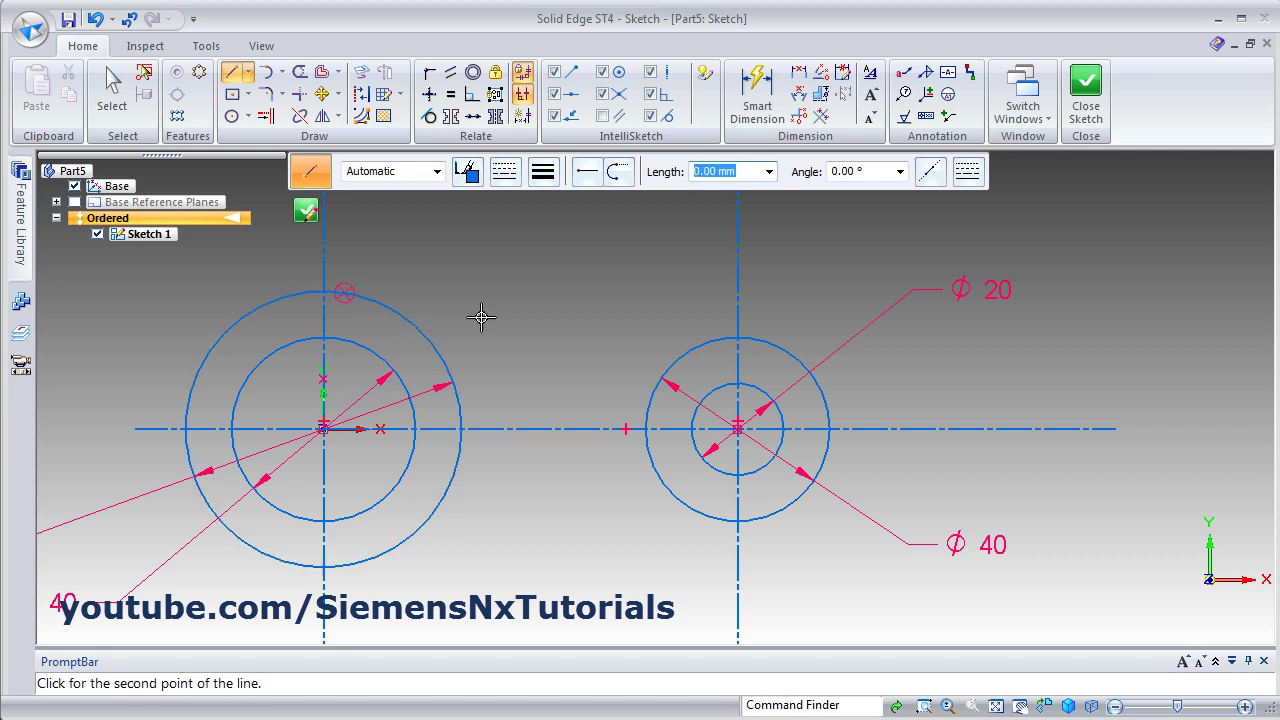
click(764, 344)
right_click(534, 371)
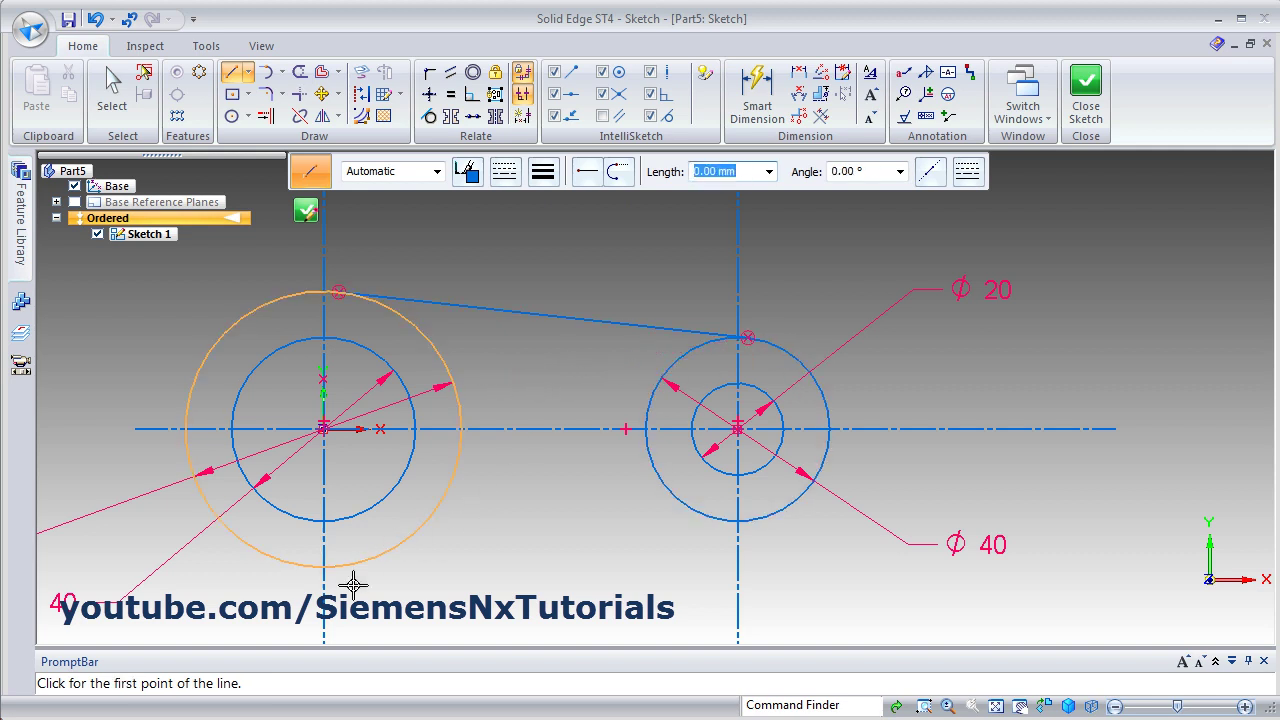
click(355, 567)
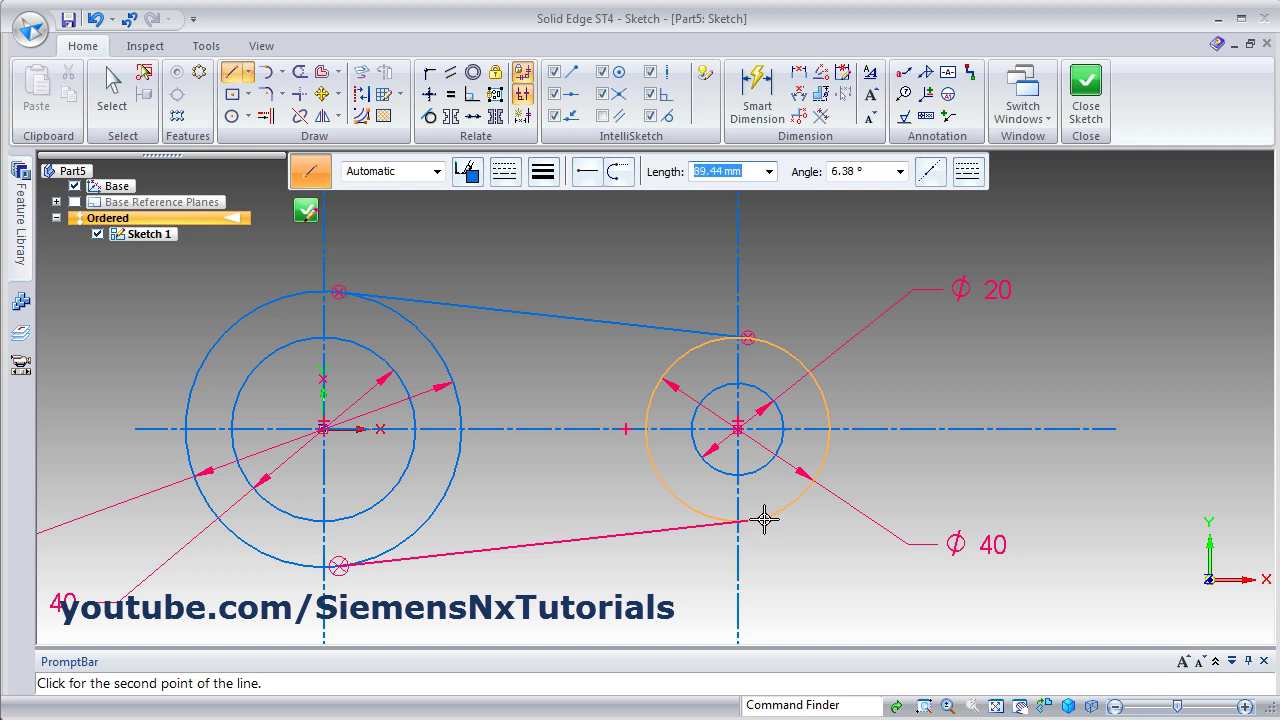
click(764, 518)
right_click(585, 573)
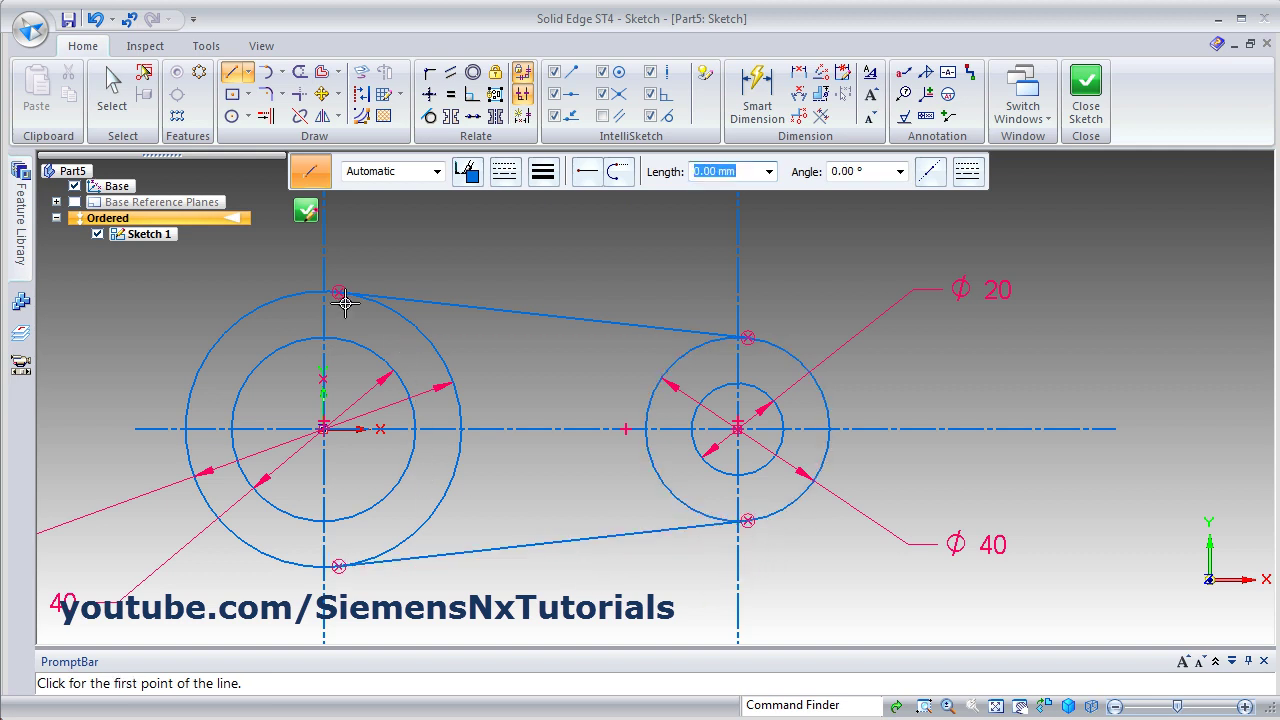
Trim the inward-facing arcs of the two outer circles between the tangent lines to leave the link's outline
click(300, 75)
drag(434, 354, 458, 378)
click(450, 481)
click(684, 489)
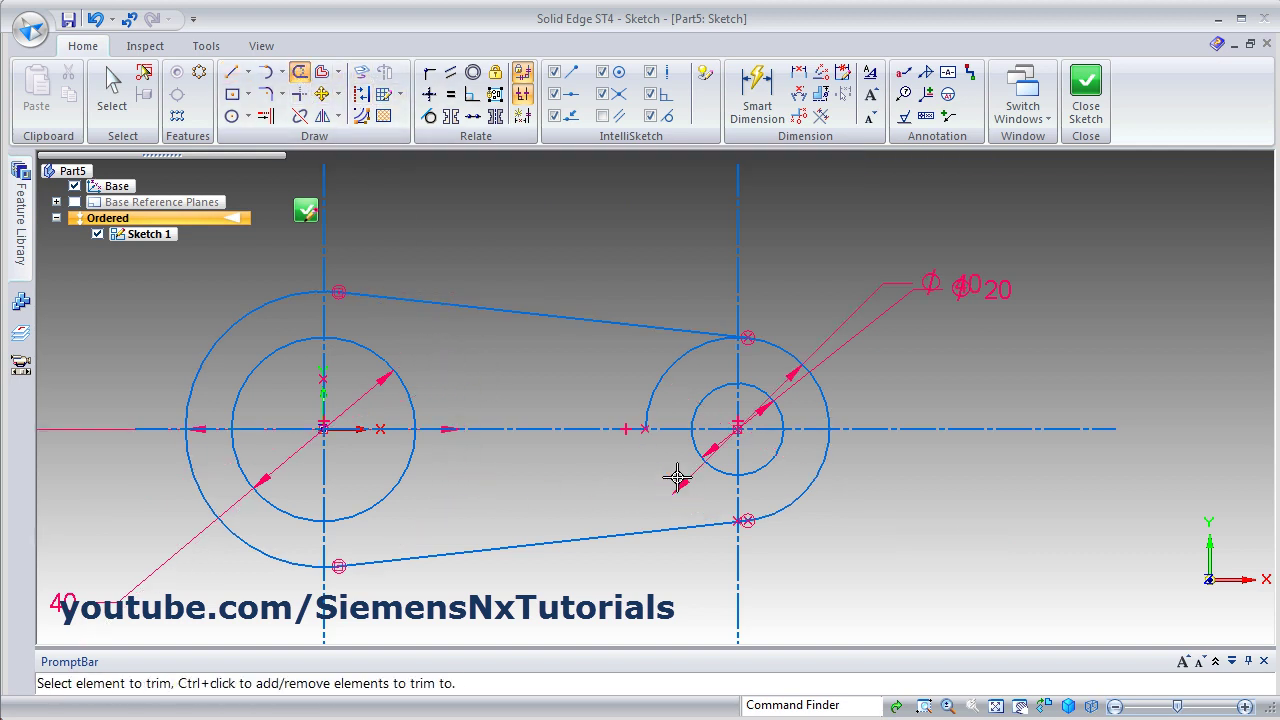
click(655, 393)
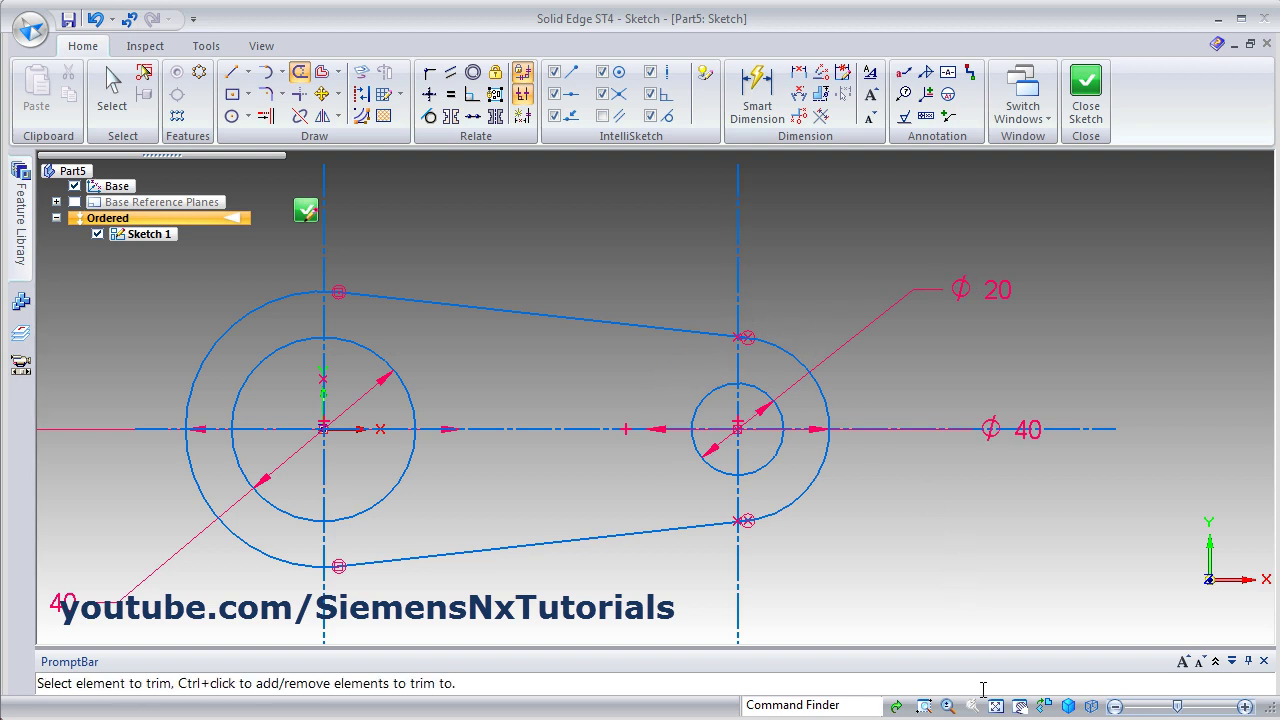
Trim the short leftover arc between the far vertical centreline and the upper tangent point of the smaller end
click(925, 707)
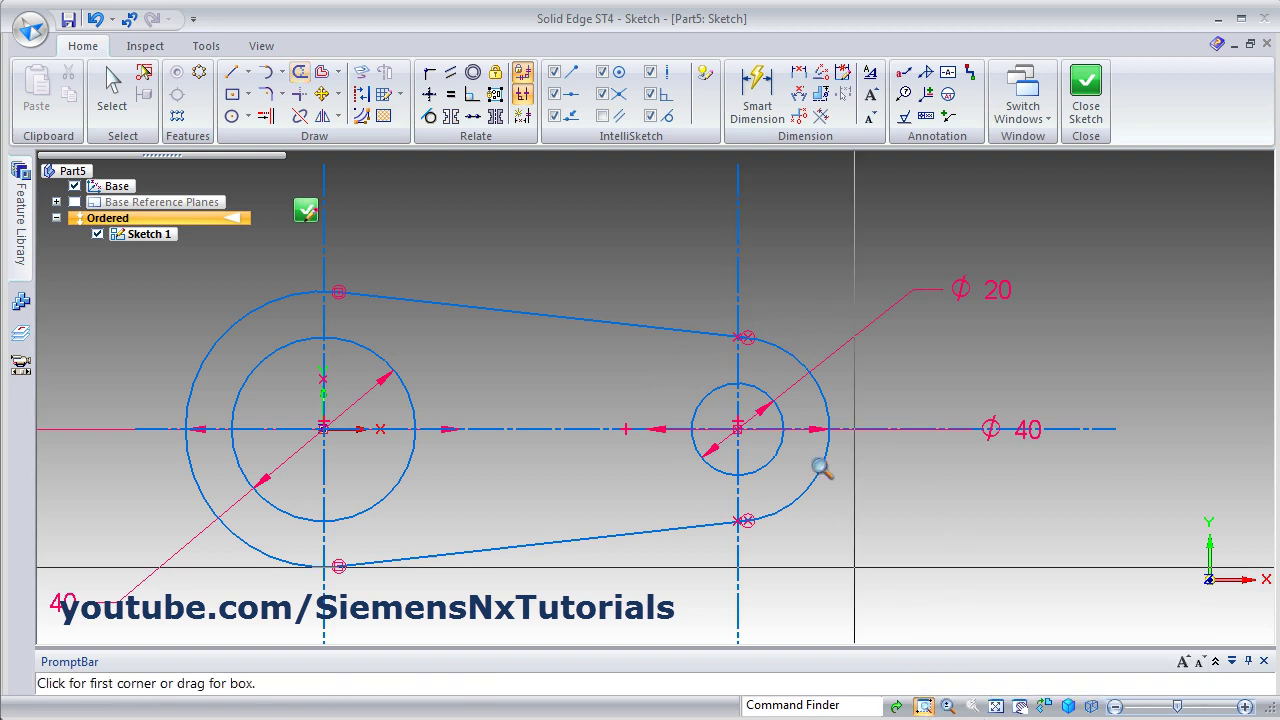
drag(714, 337, 780, 367)
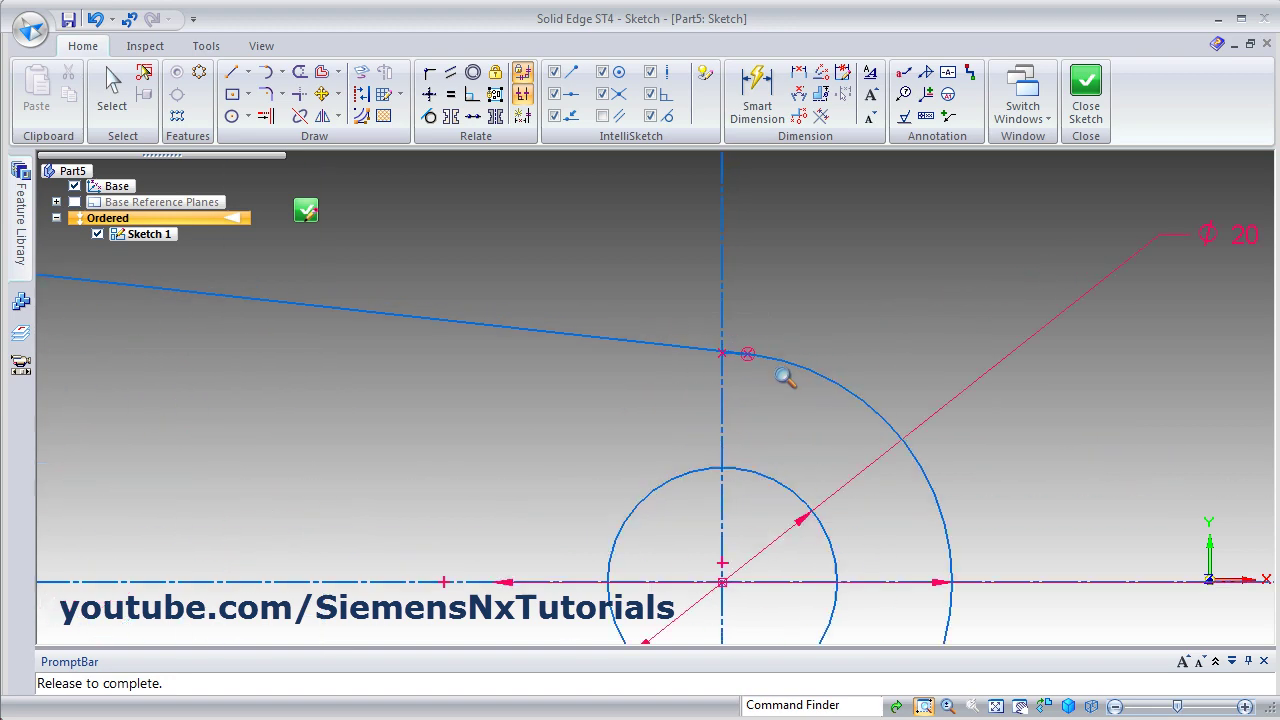
click(300, 78)
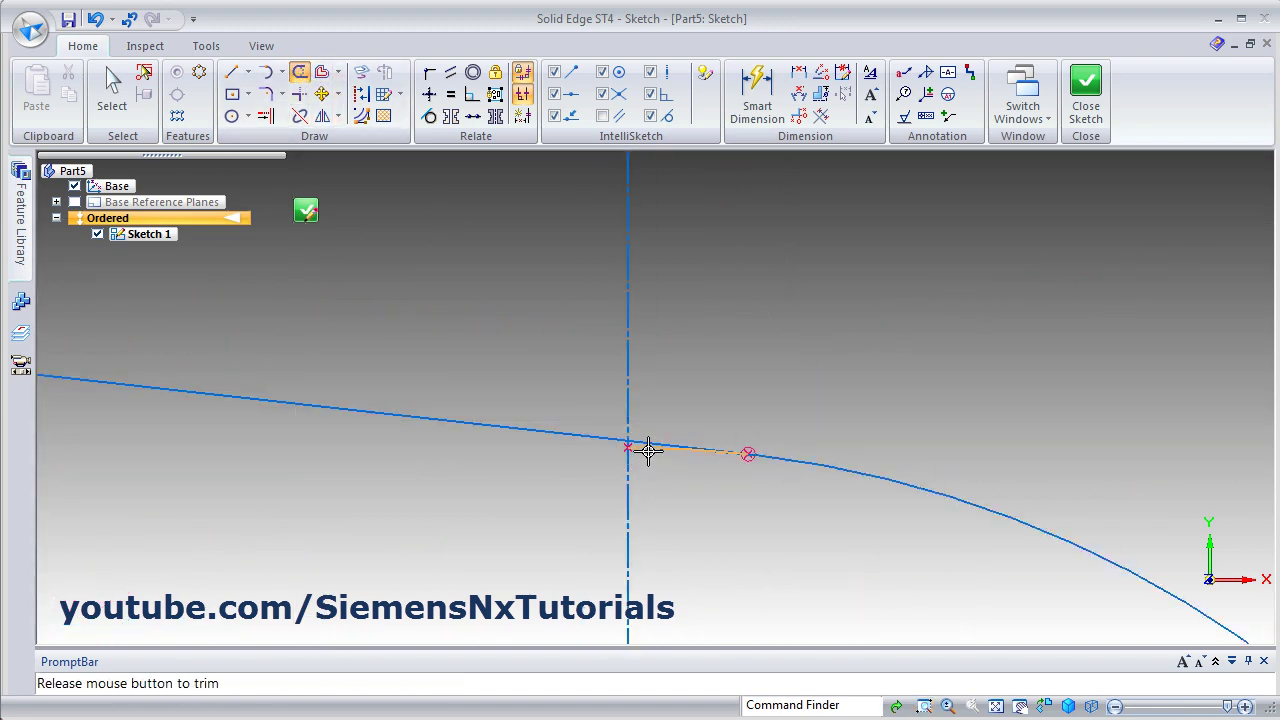
drag(648, 451, 650, 452)
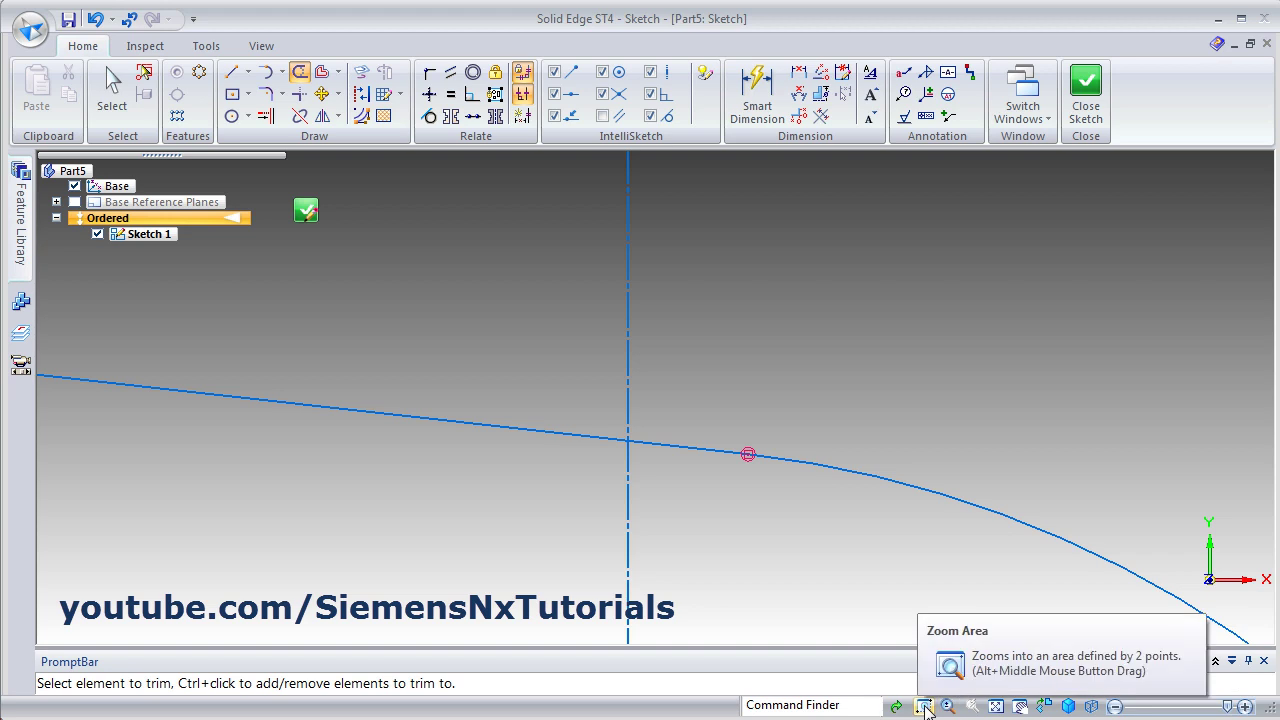
click(996, 706)
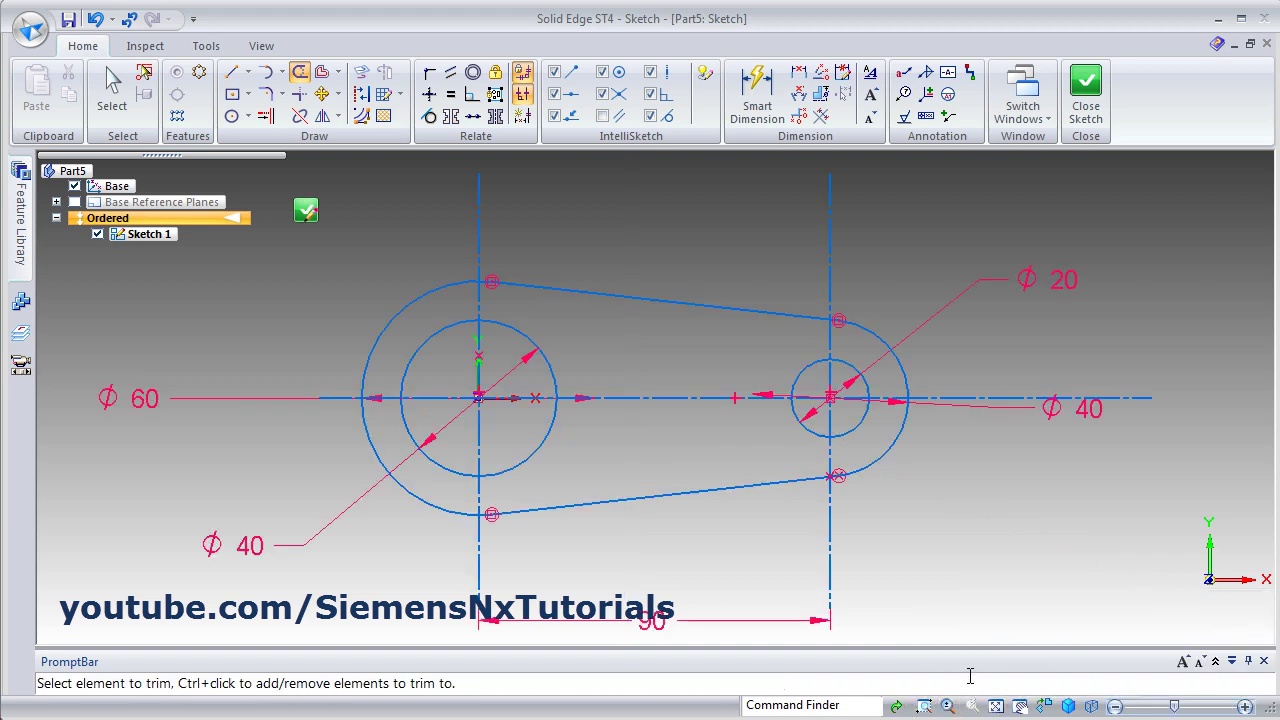
Trim the short leftover arc between the far vertical centreline and the lower tangent point of the smaller end
click(923, 706)
drag(811, 462, 858, 490)
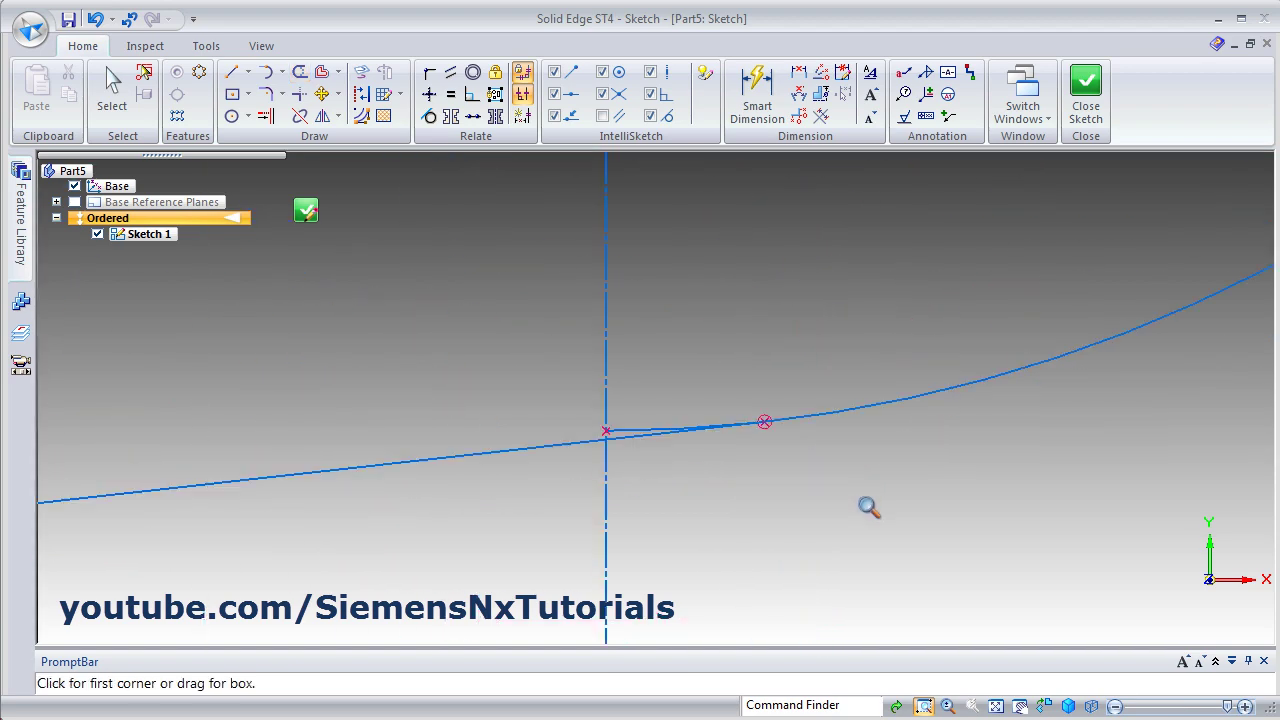
click(299, 74)
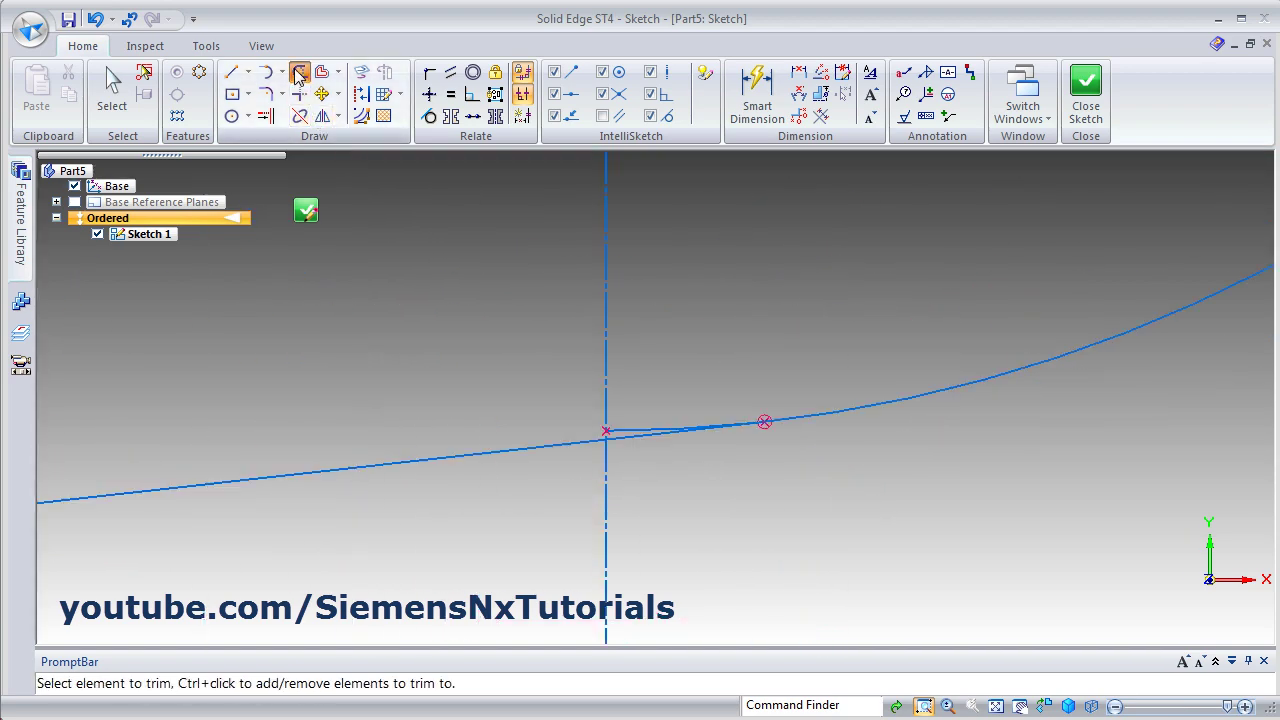
click(646, 429)
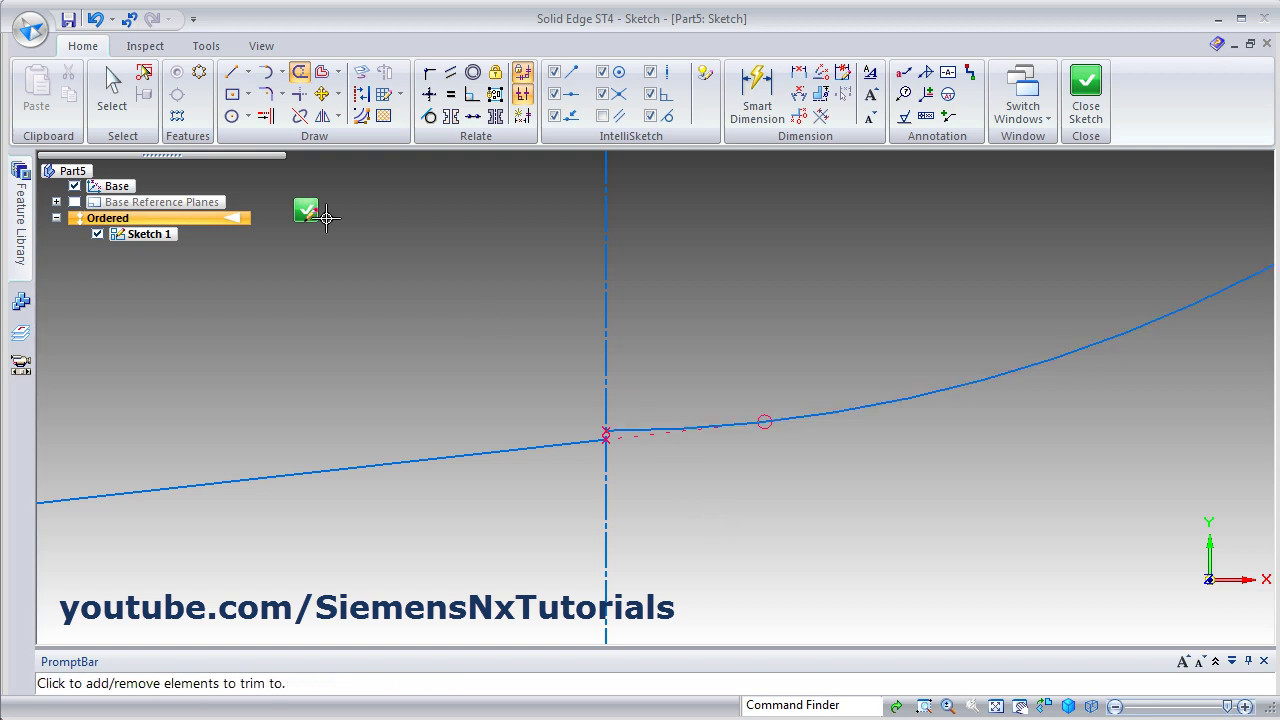
key(Escape)
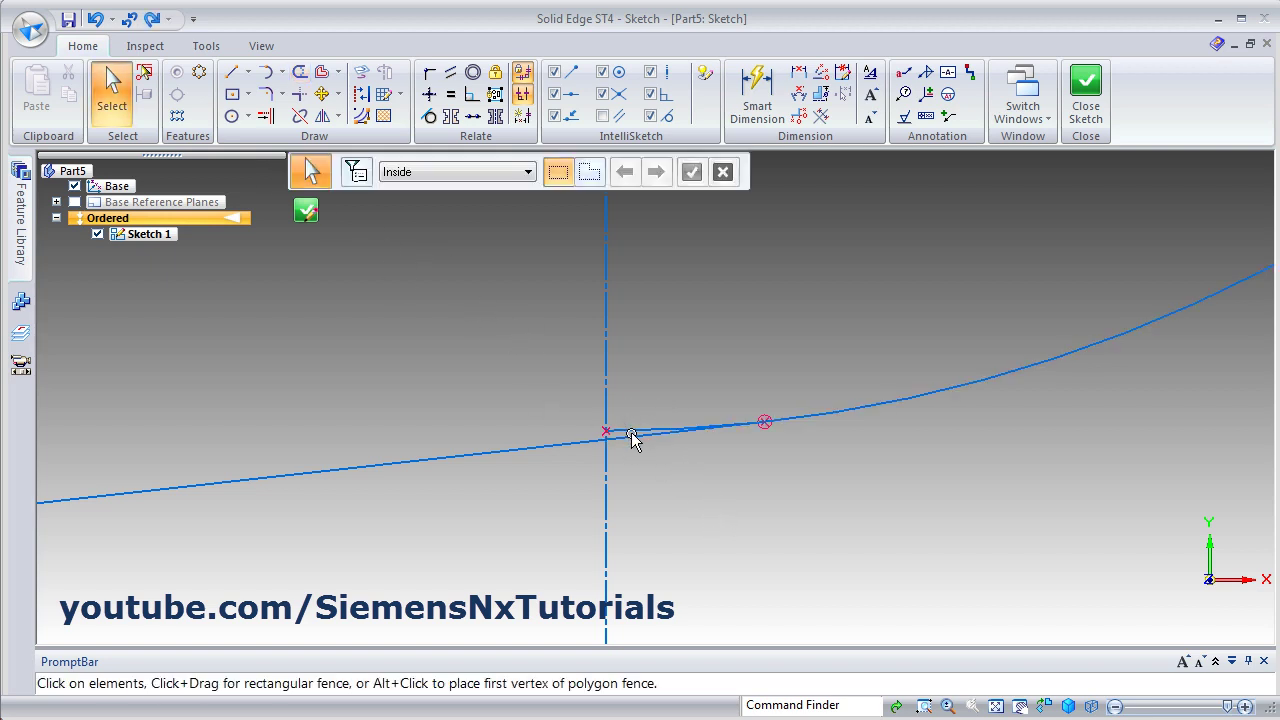
click(300, 72)
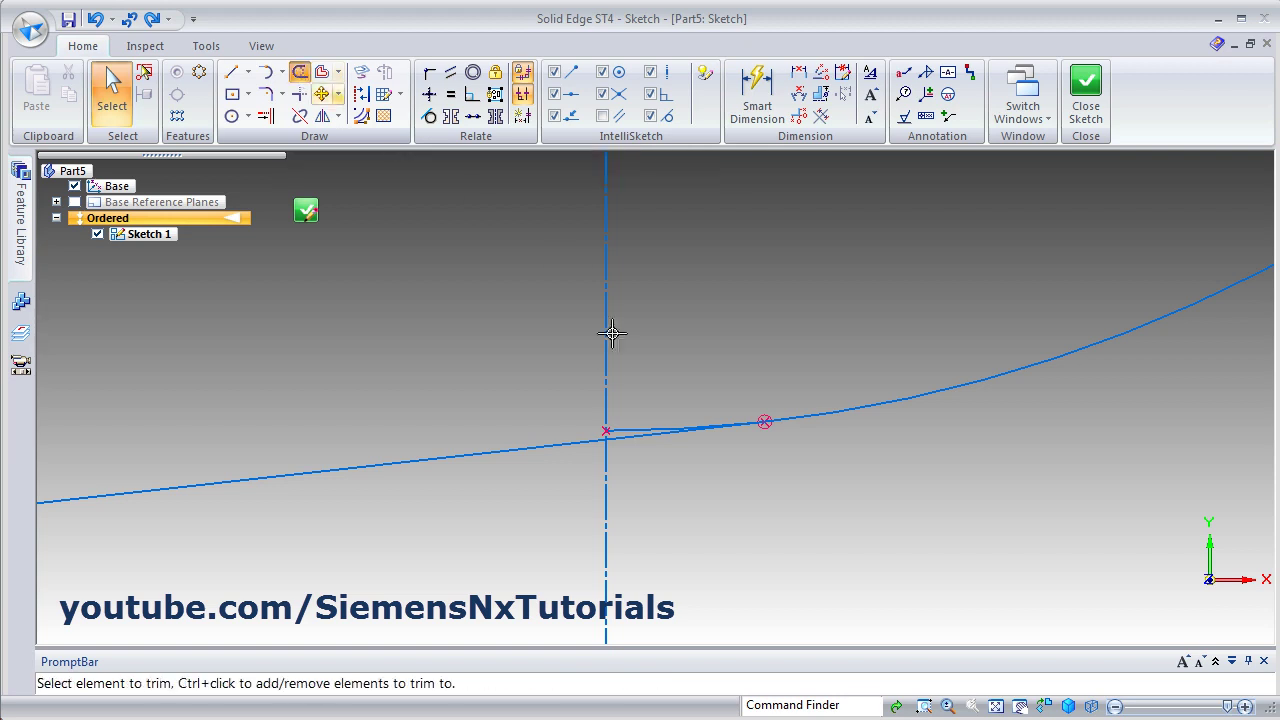
click(629, 423)
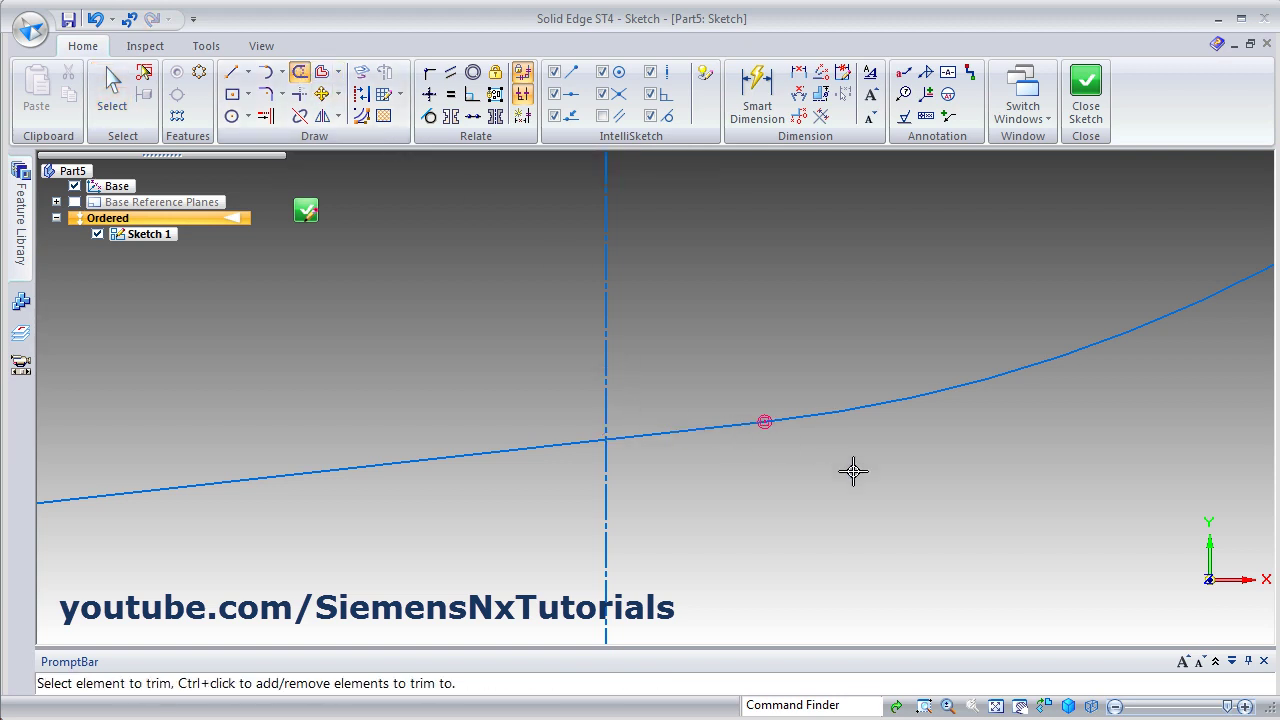
click(1008, 705)
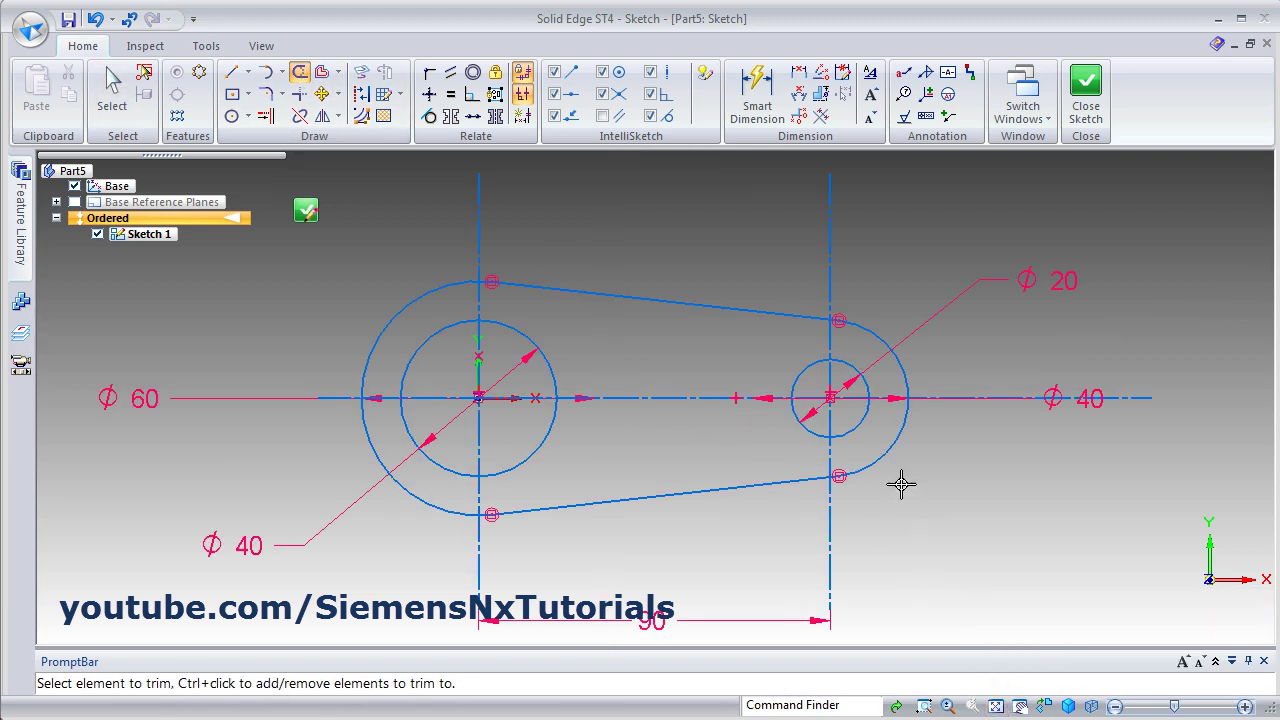
Close the completed link sketch and finish the sketch feature
click(1086, 118)
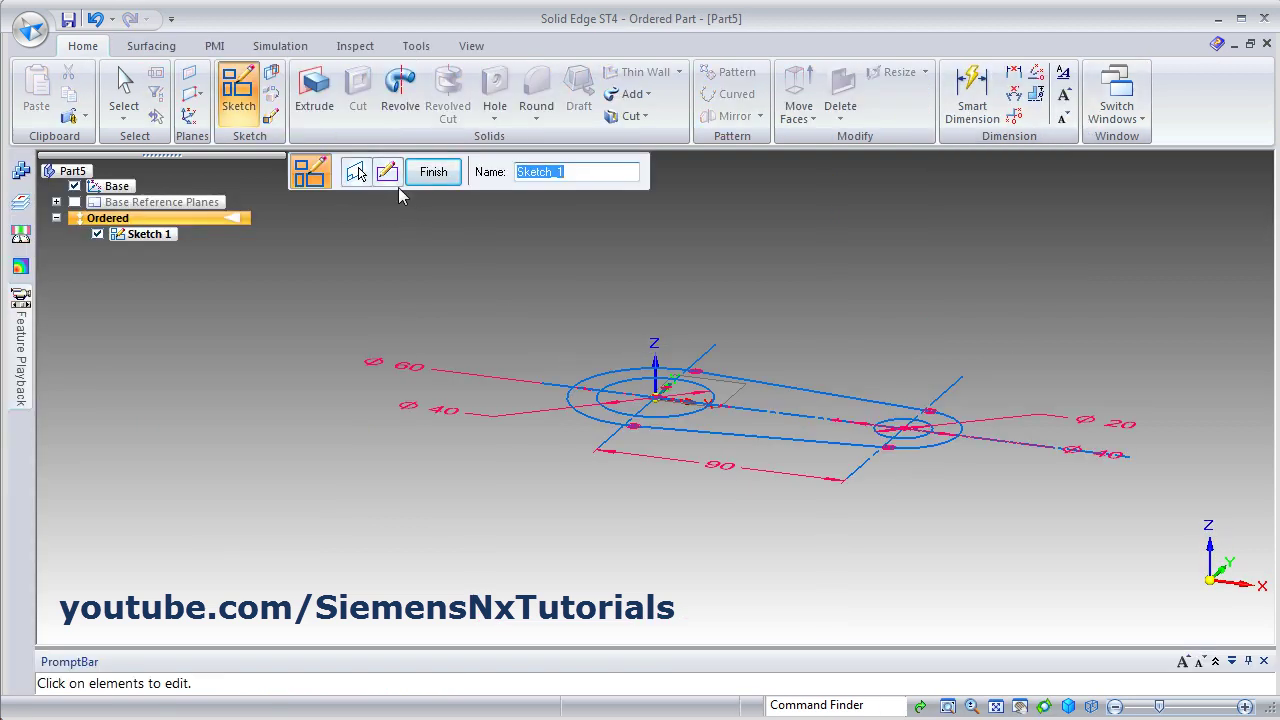
click(431, 172)
click(431, 172)
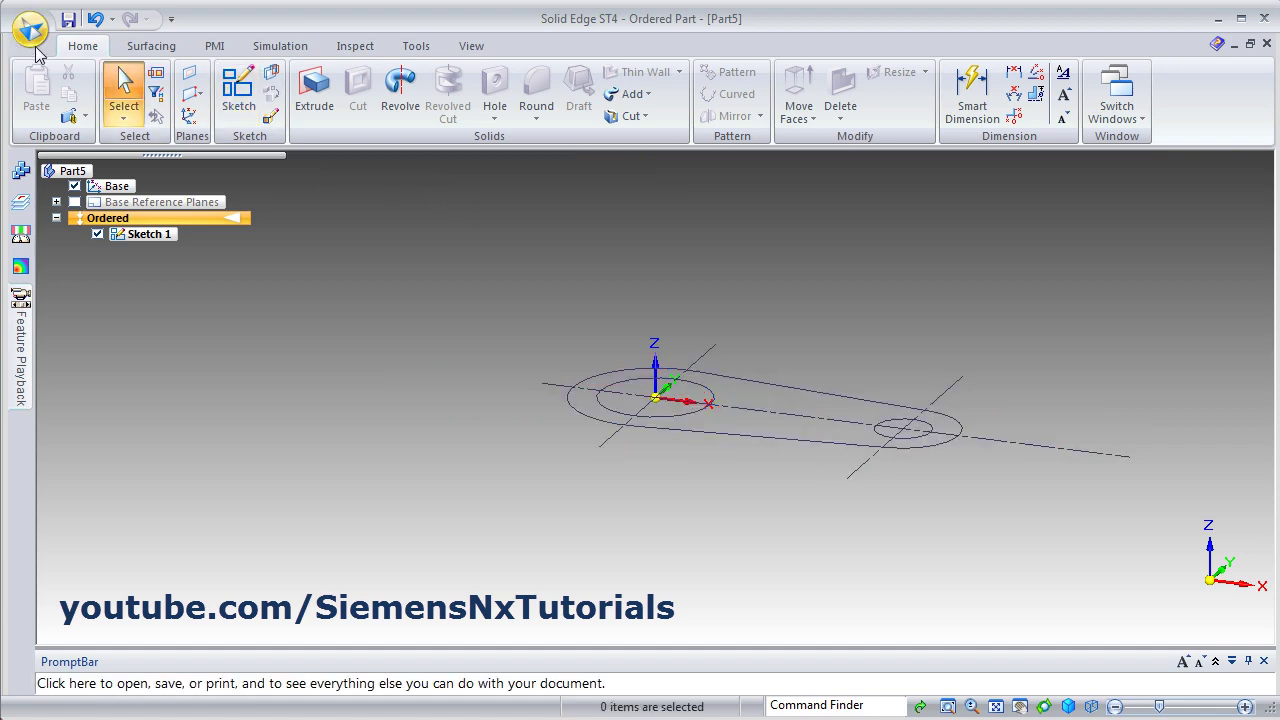
Create a new part document for the next reference drawing
click(32, 33)
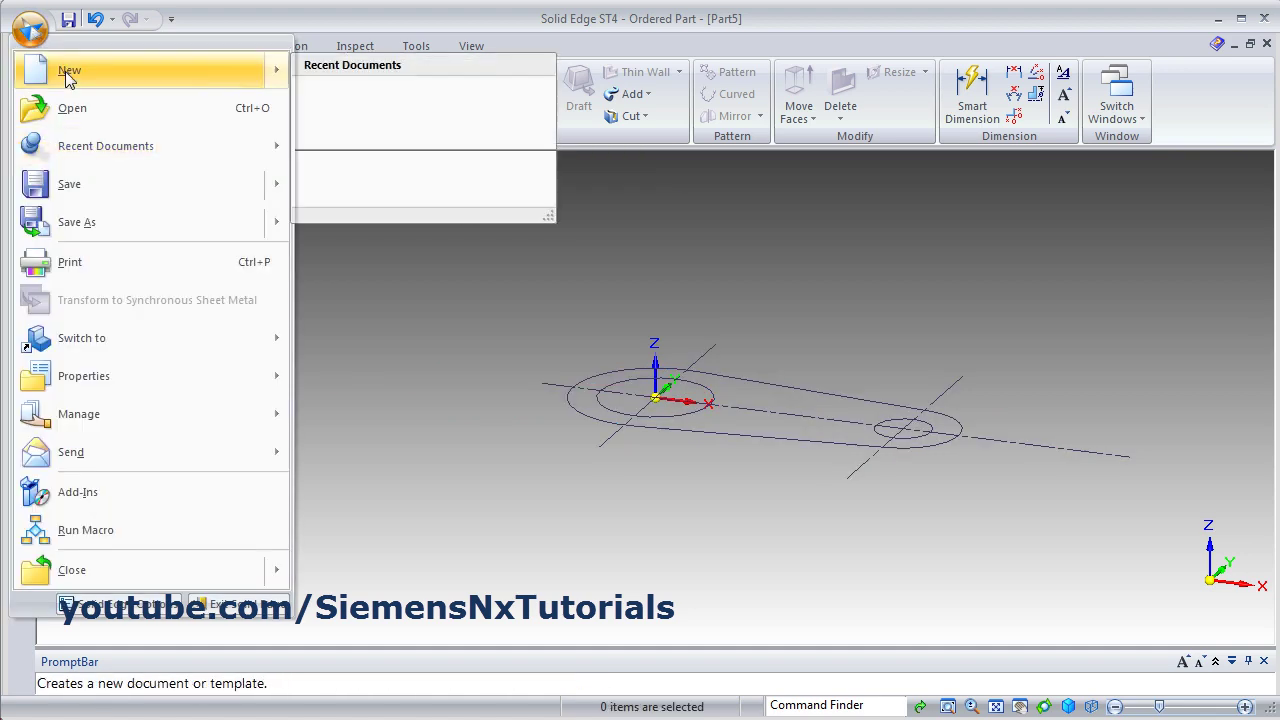
mouse_move(95, 72)
click(369, 96)
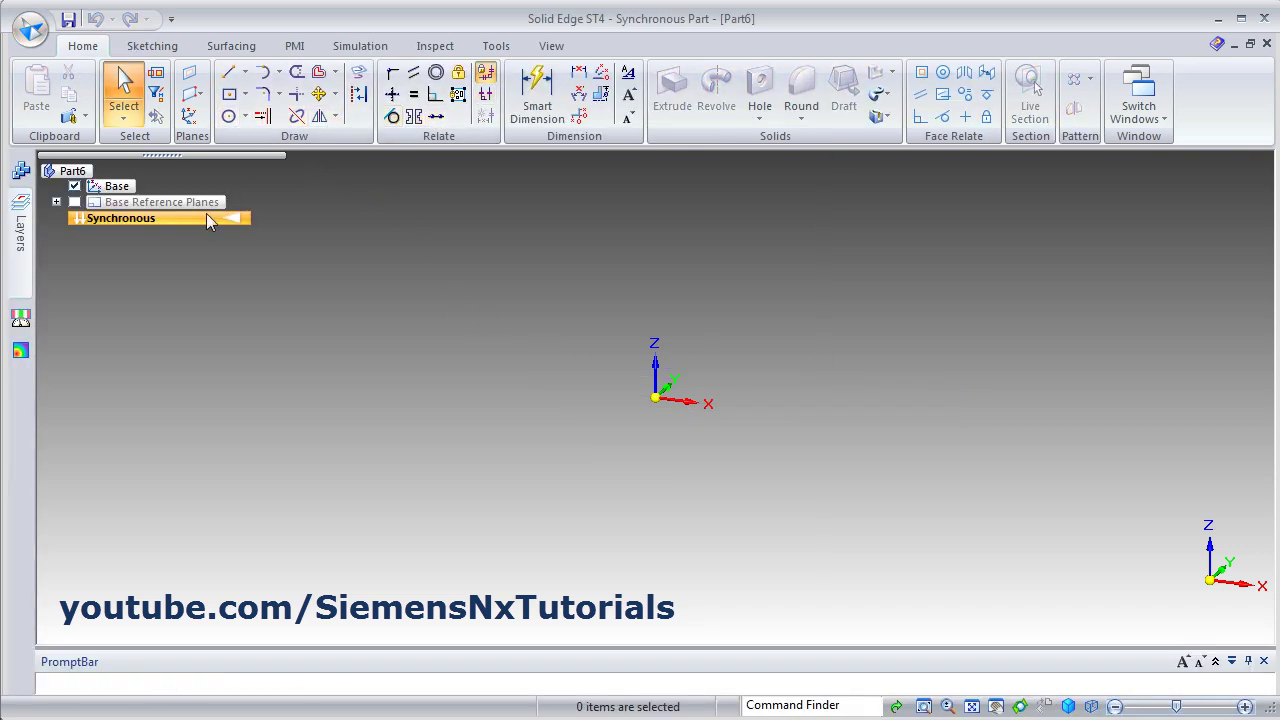
Switch the new part to the ordered environment and start a sketch on the base XY plane
right_click(185, 218)
click(272, 397)
click(238, 92)
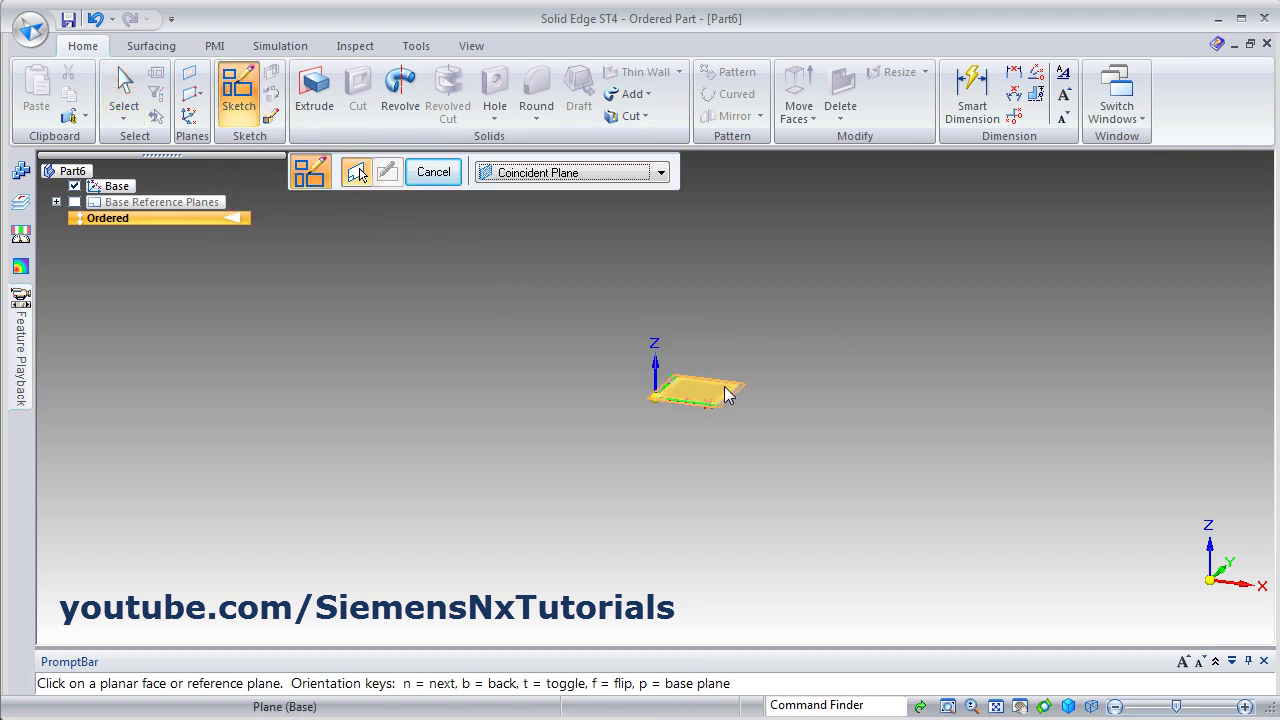
click(714, 390)
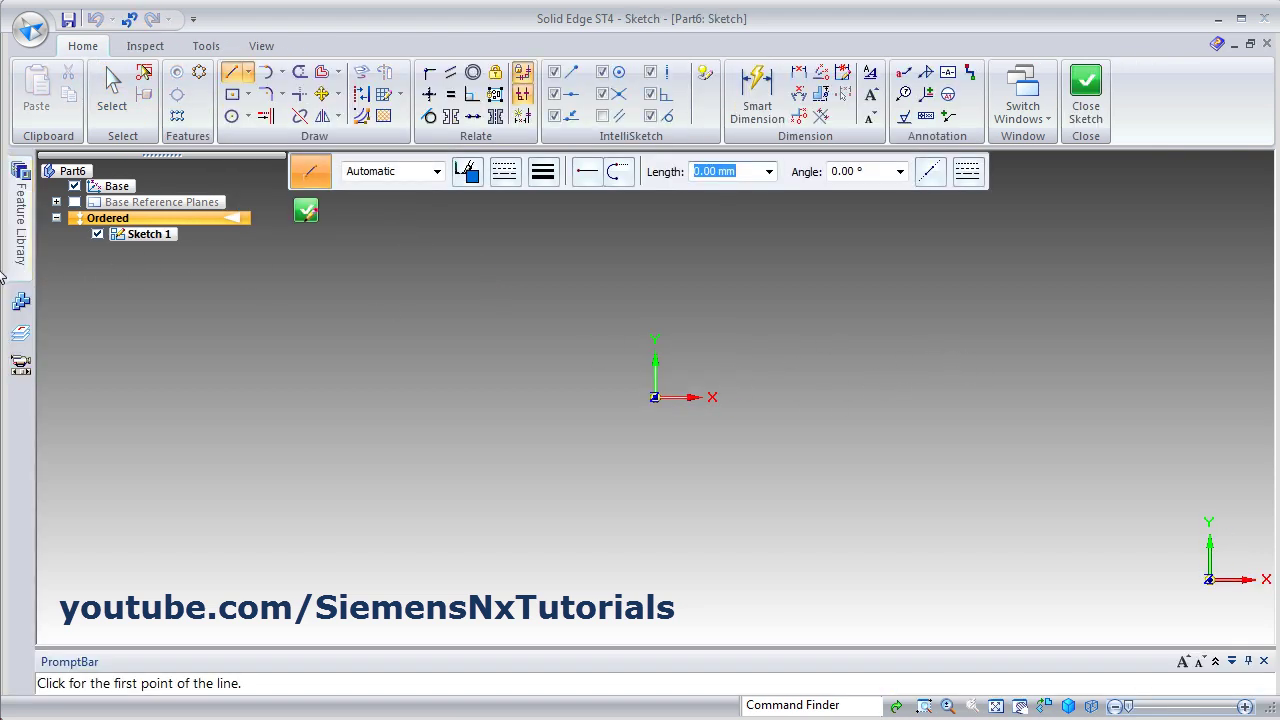
Examine the next reference drawing, the rectangle with two R10 circles, in Adobe Reader and return to the empty Solid Edge sketch
key(alt+Tab)
drag(685, 218, 684, 263)
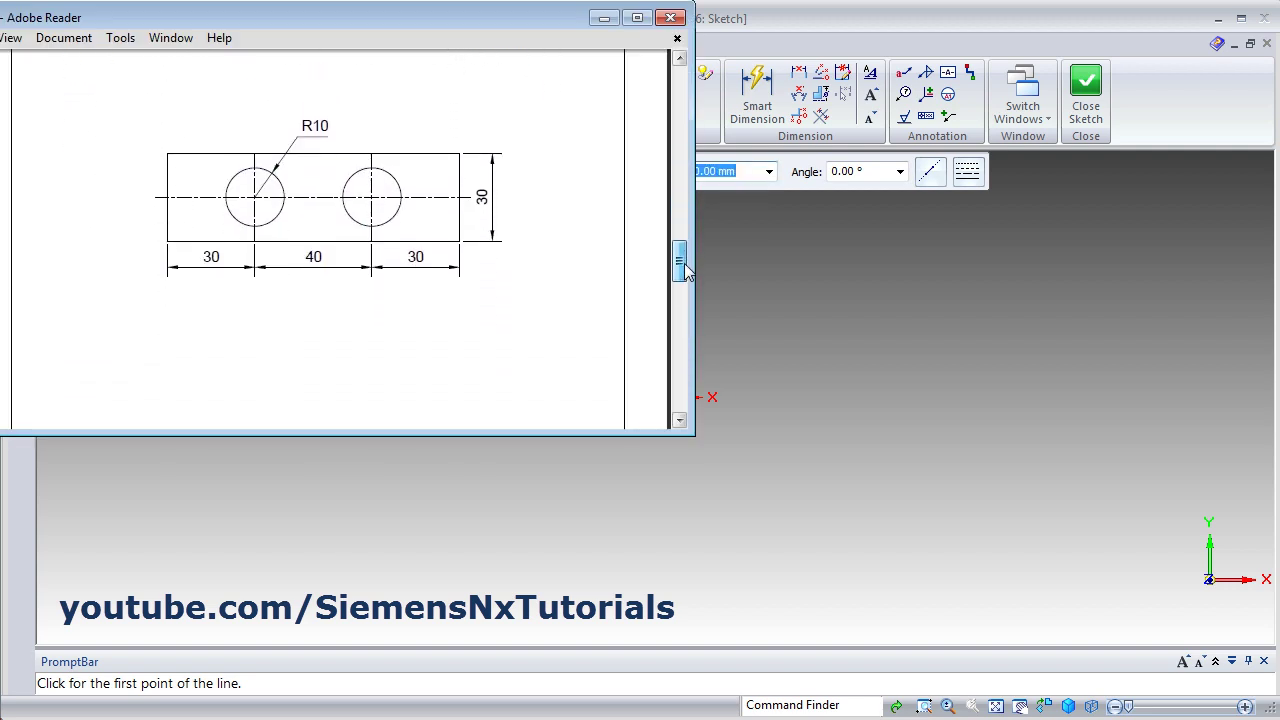
click(893, 388)
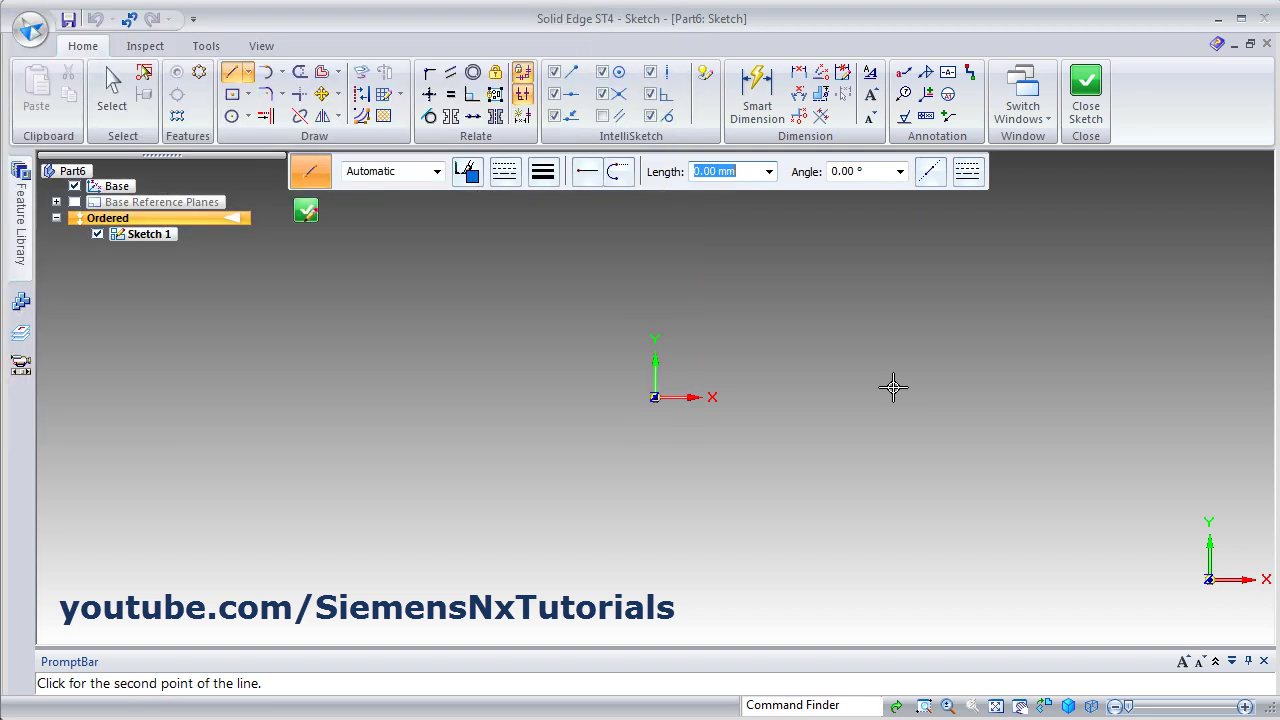
key(Escape)
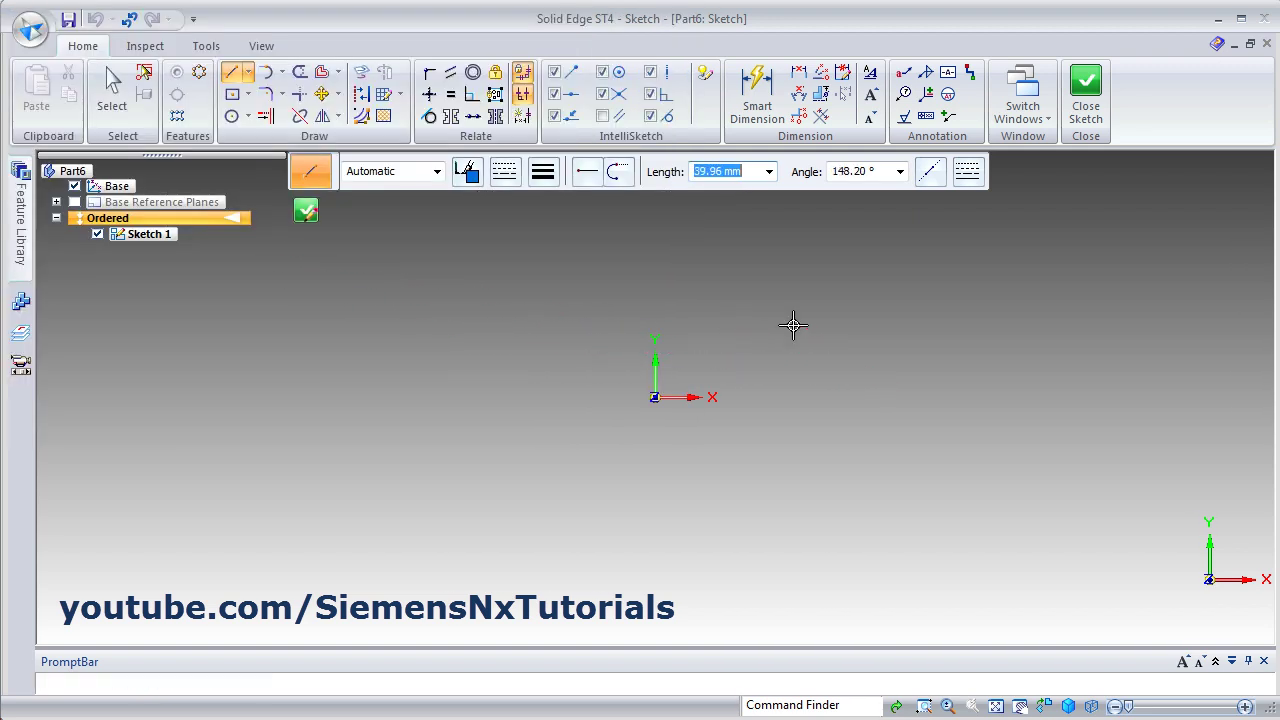
key(Escape)
Draw a two-point rectangle from the sketch origin and dimension it 100 mm wide and 30 mm high
click(250, 95)
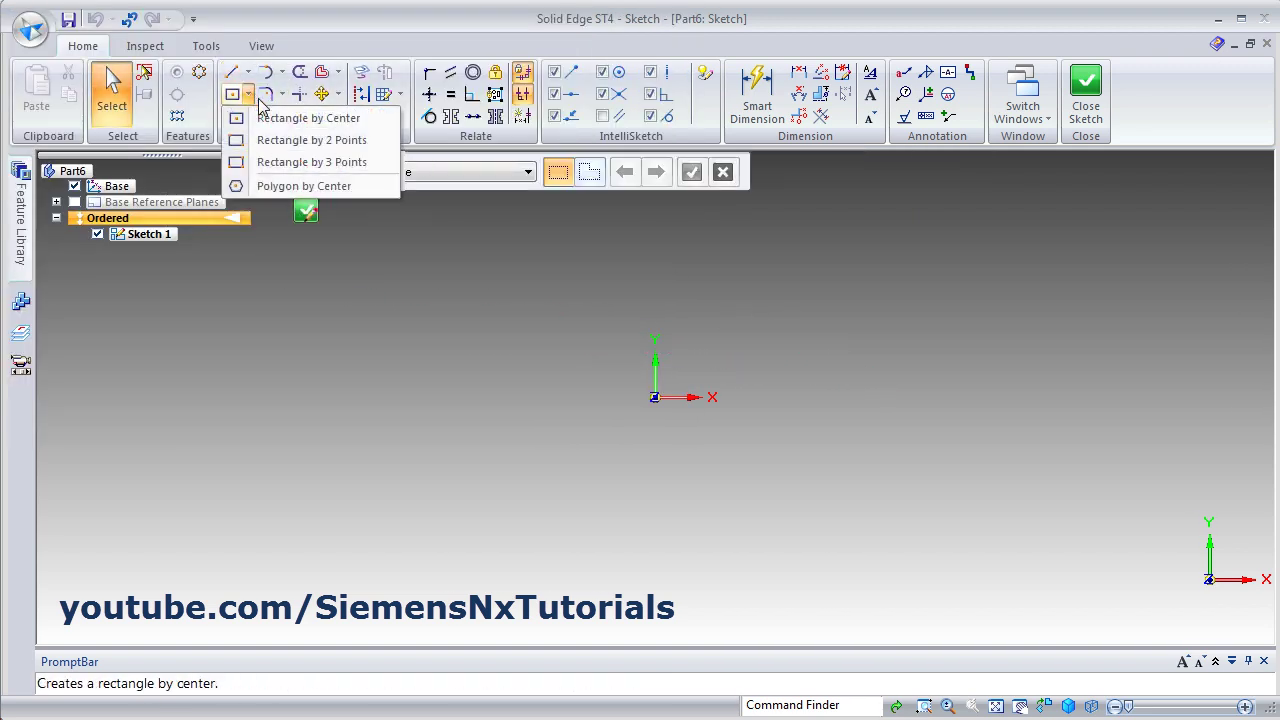
click(295, 142)
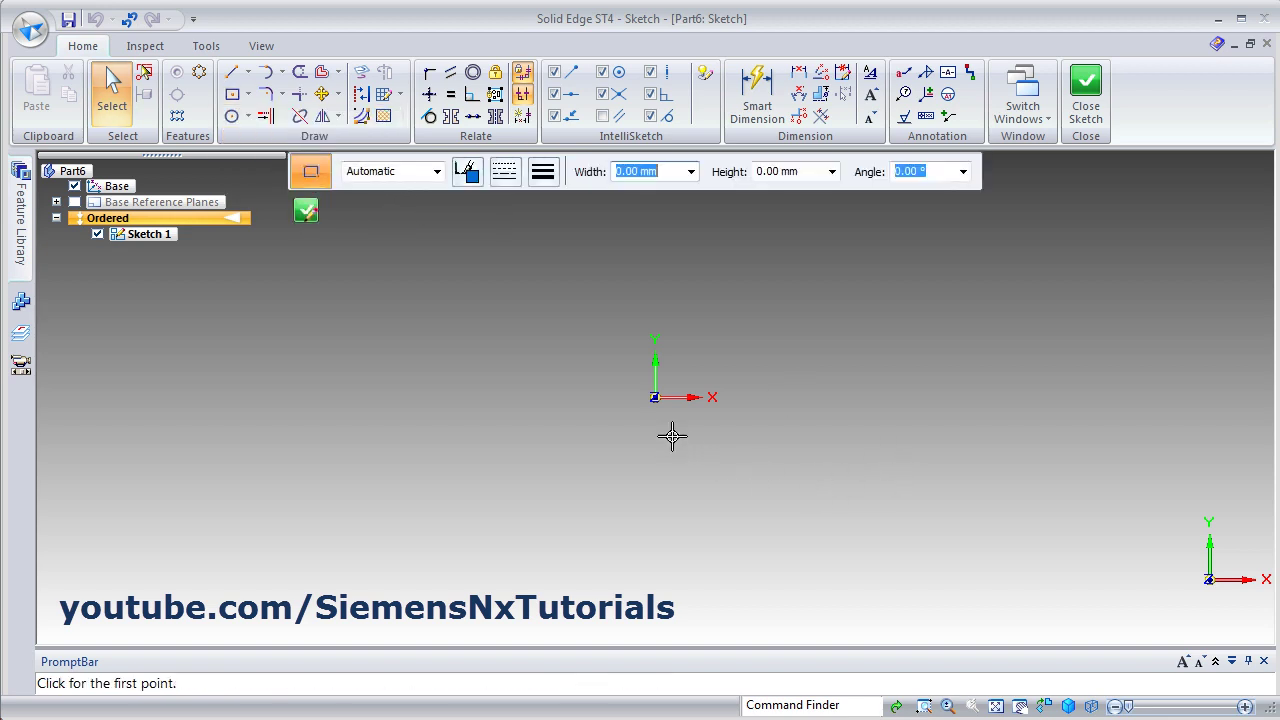
click(655, 397)
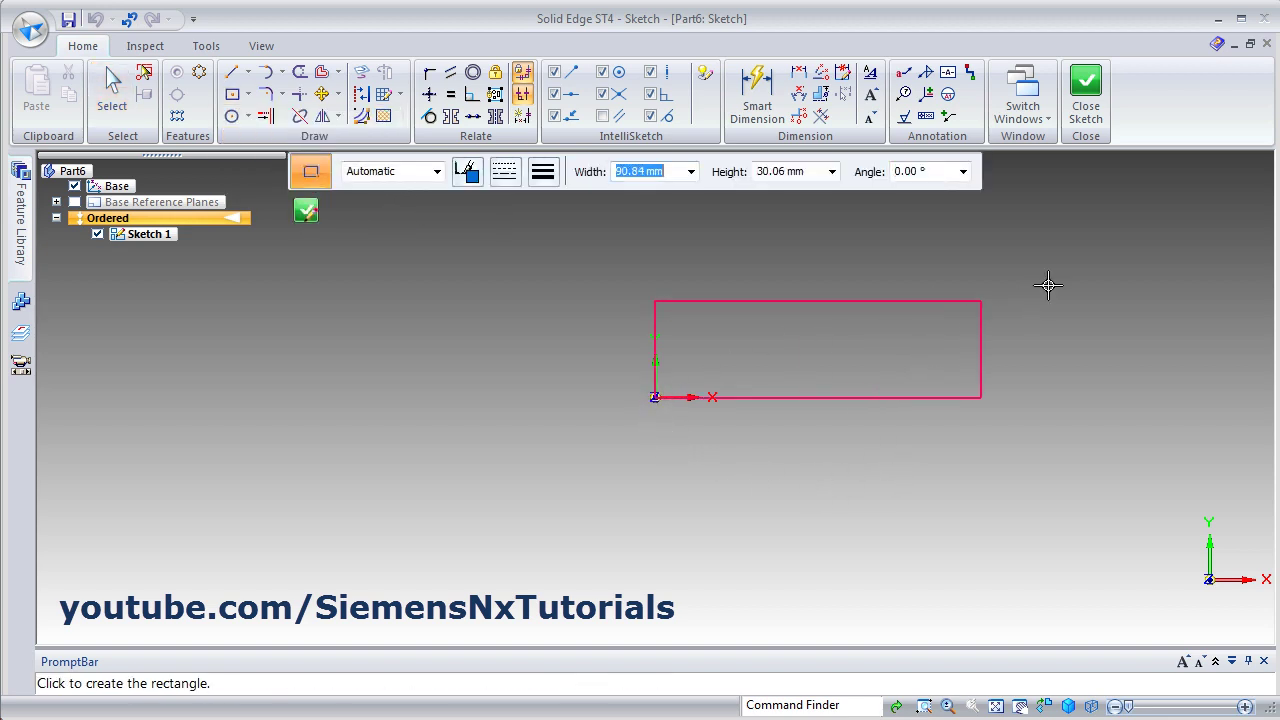
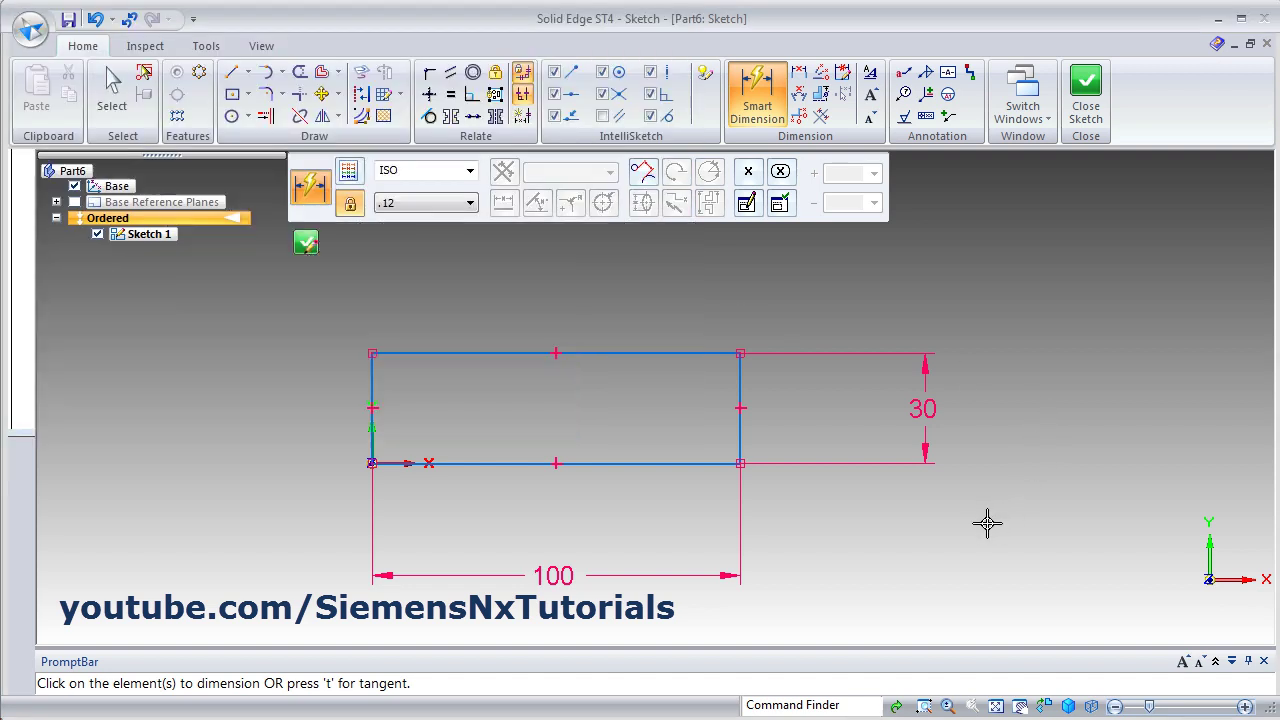
click(987, 523)
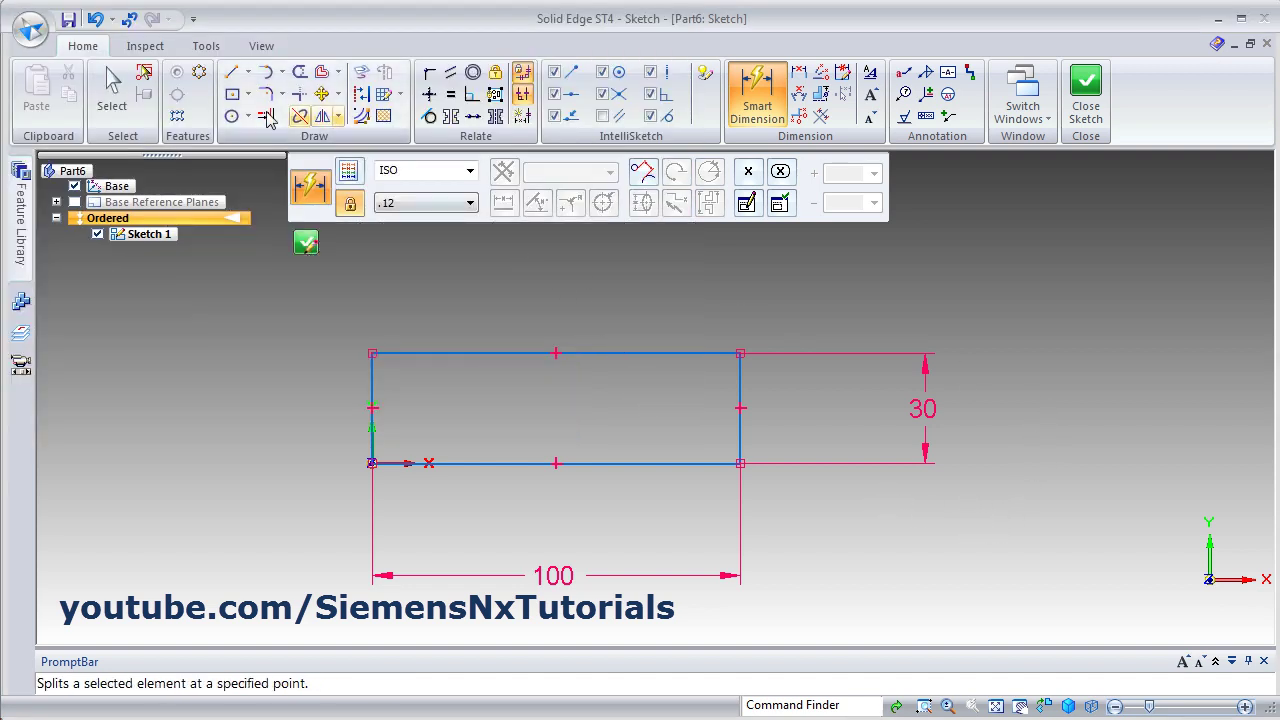
Draw a horizontal line with a dash-dot centreline style between the midpoints of the rectangle's two short sides
click(231, 72)
click(505, 174)
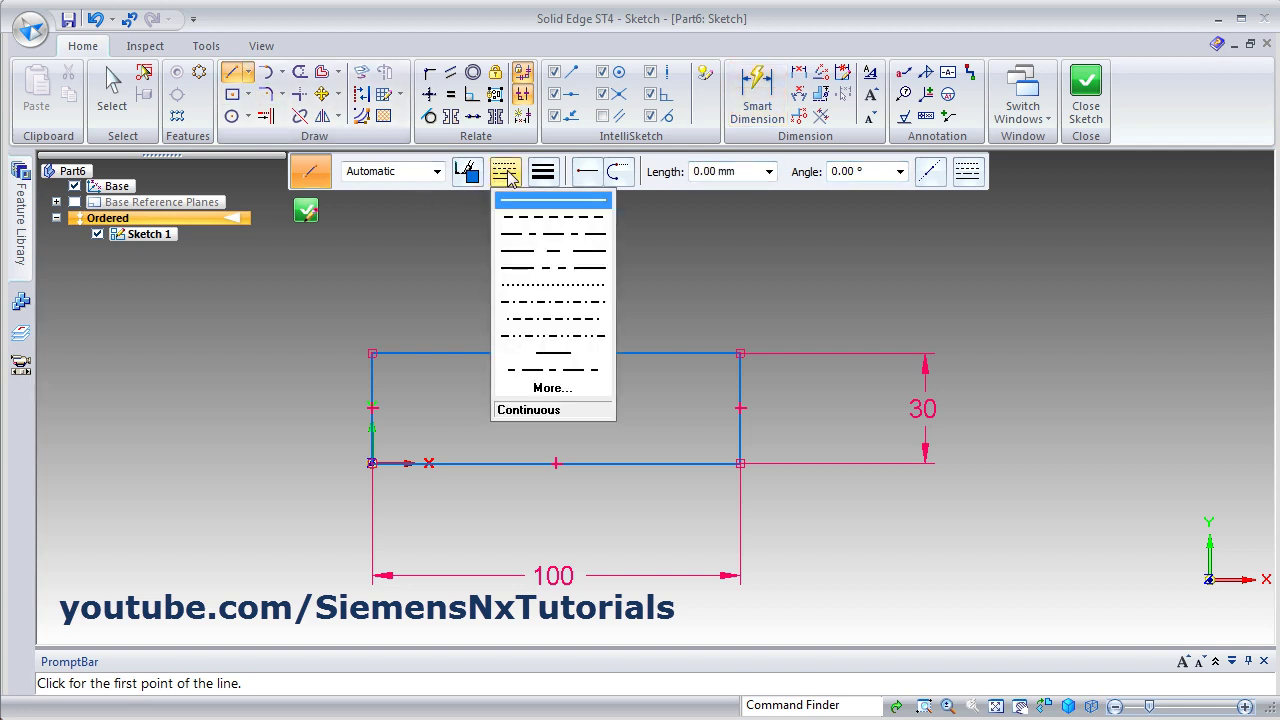
click(548, 234)
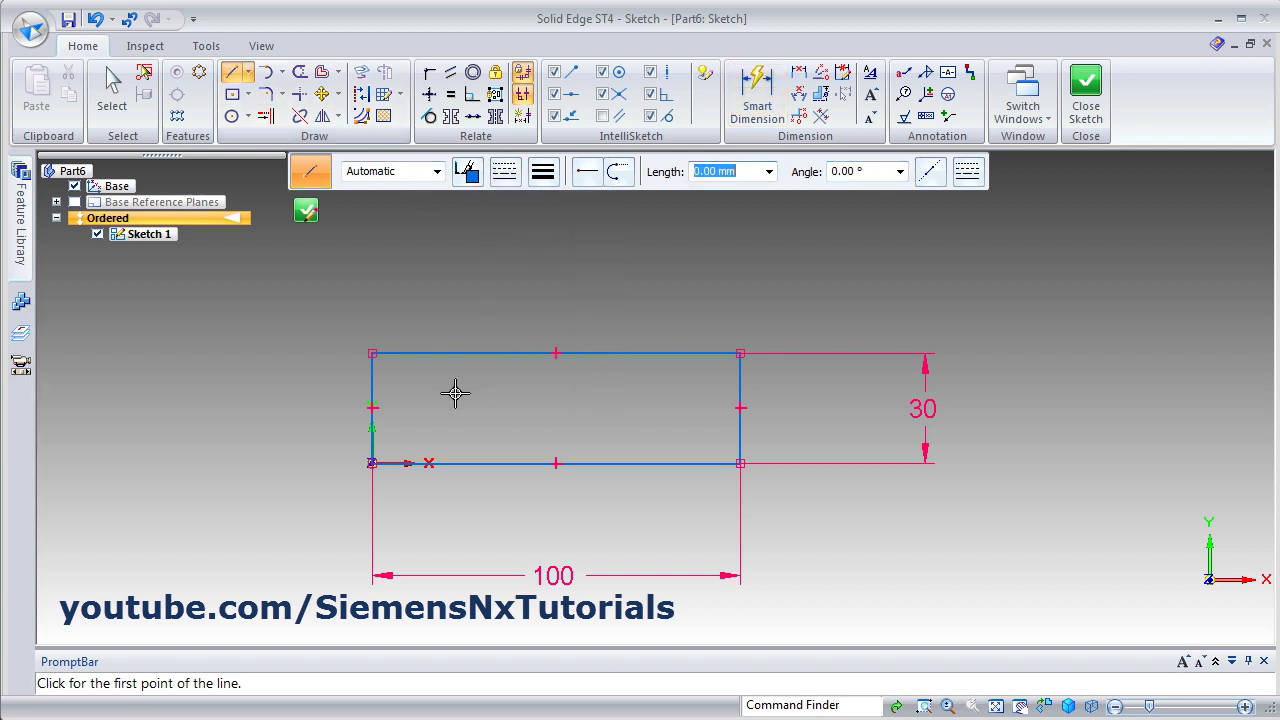
click(372, 408)
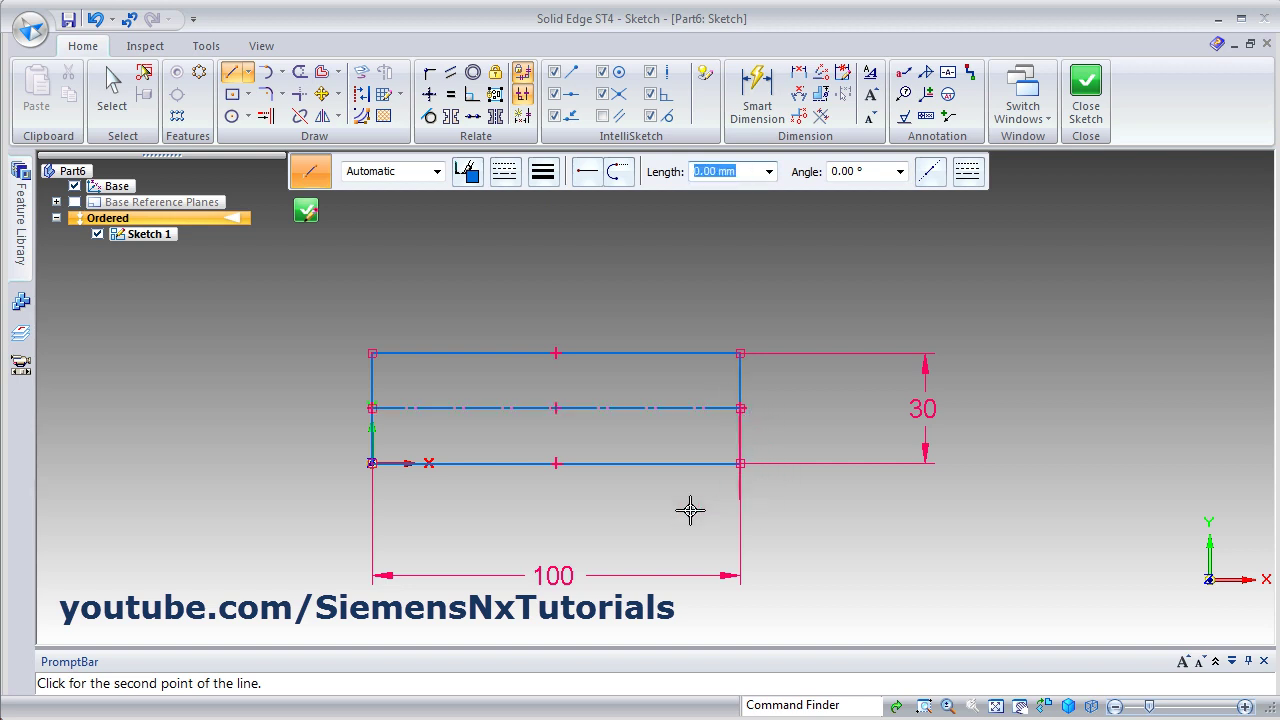
click(741, 408)
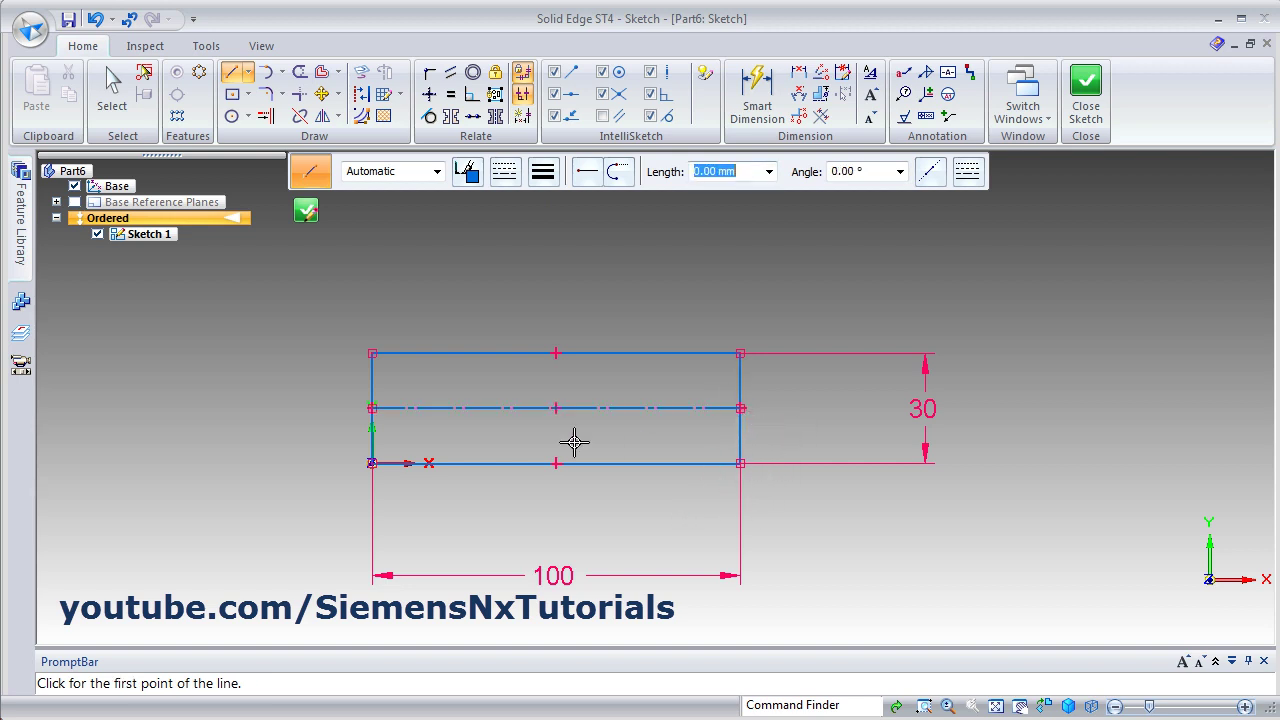
Draw two vertical centrelines across the rectangle, about 29 mm from its left side and about 31 mm from its right side
click(478, 325)
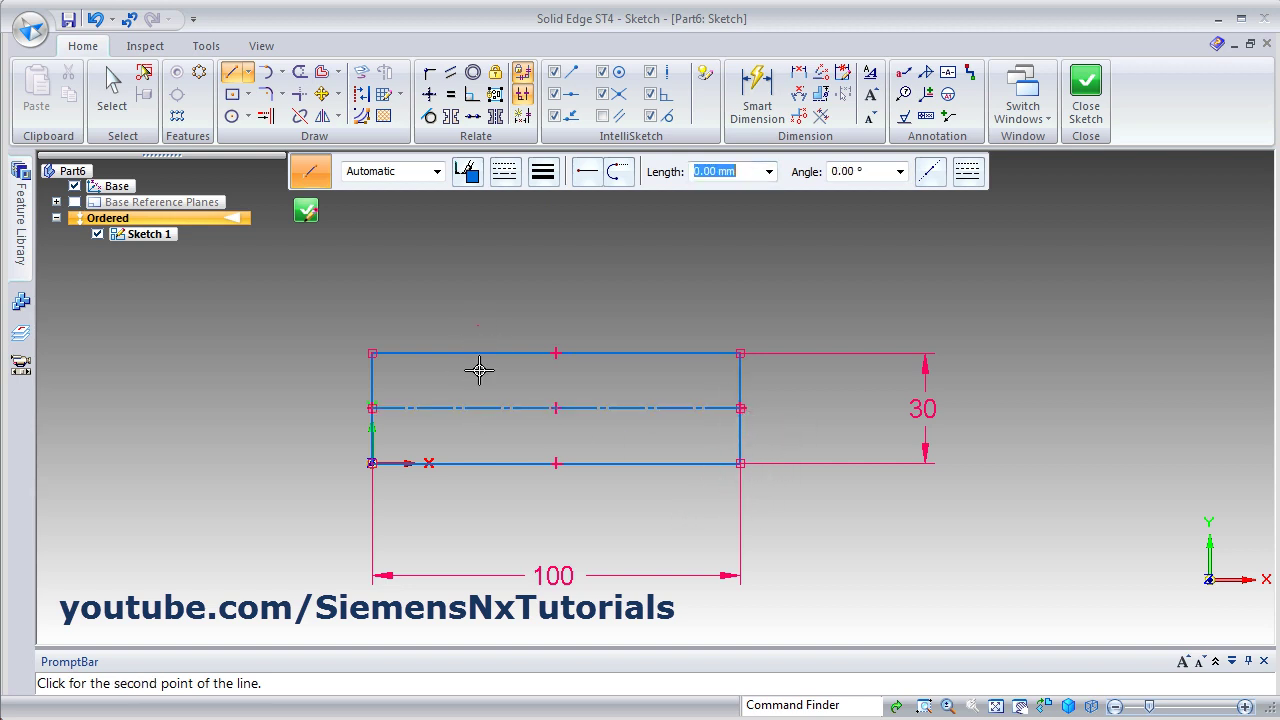
click(478, 487)
right_click(572, 511)
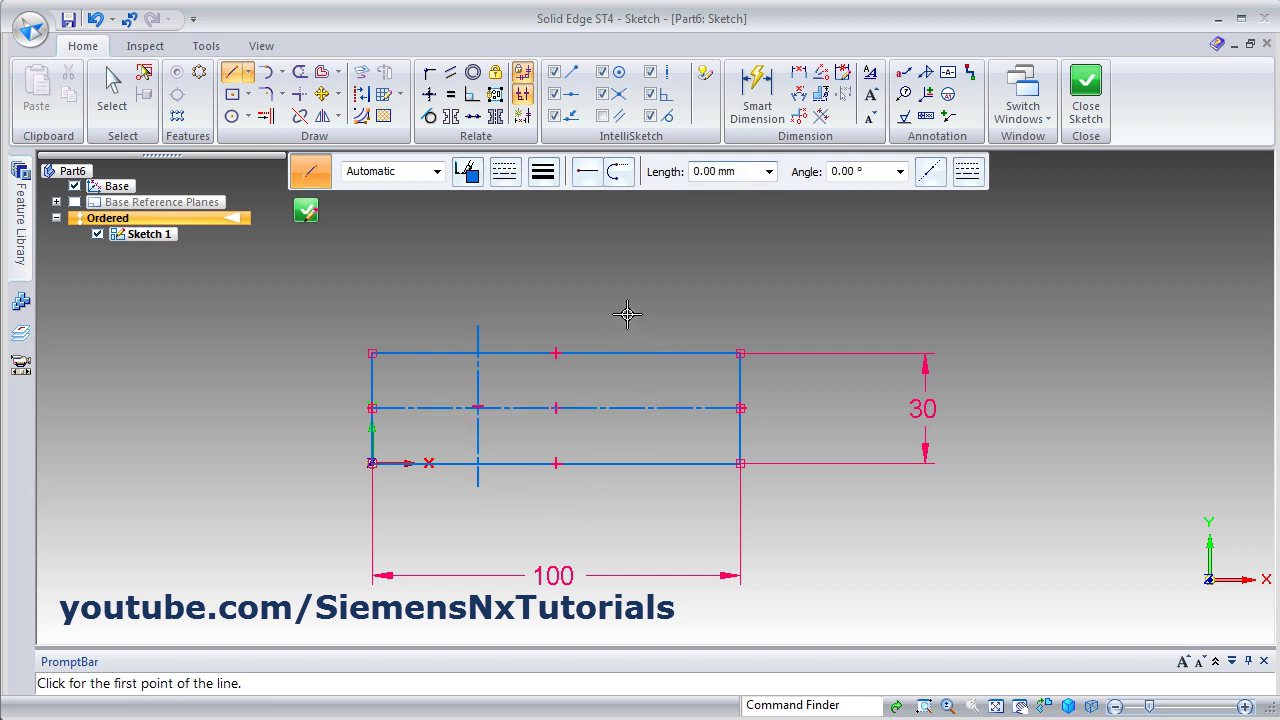
click(628, 314)
click(629, 489)
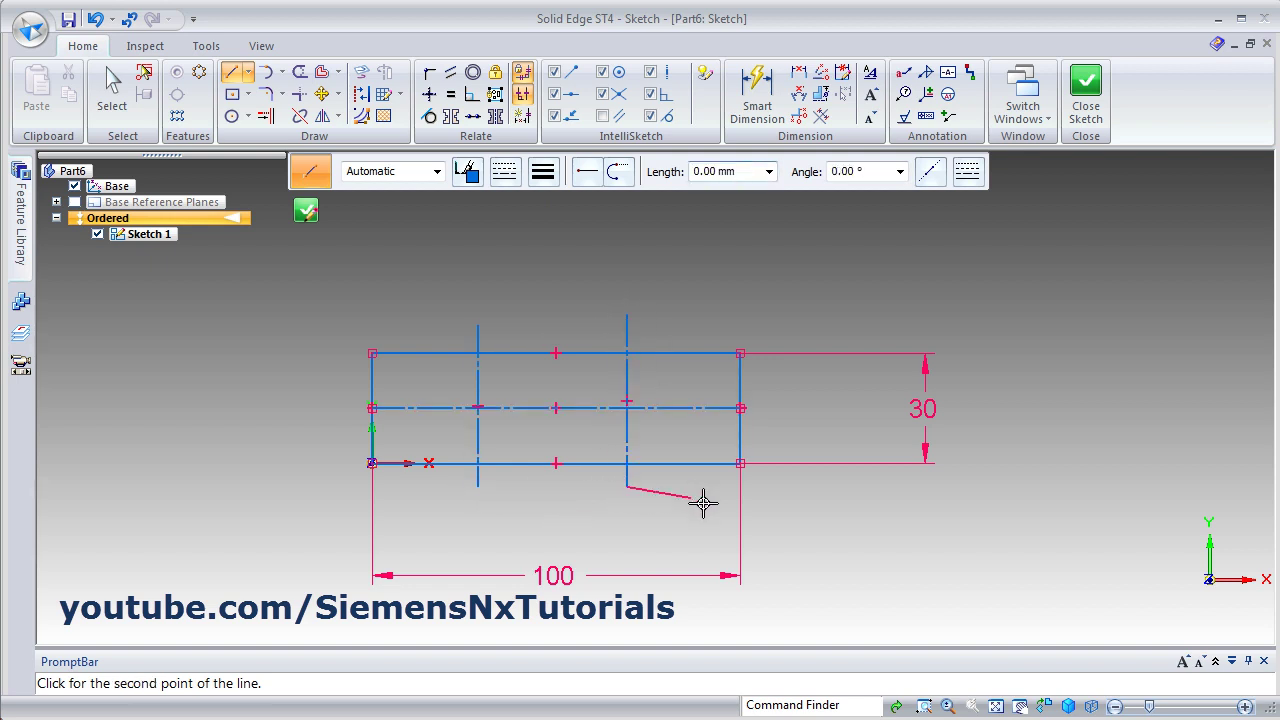
right_click(697, 503)
Dimension the first vertical centreline 30 mm from the rectangle's left side
click(758, 105)
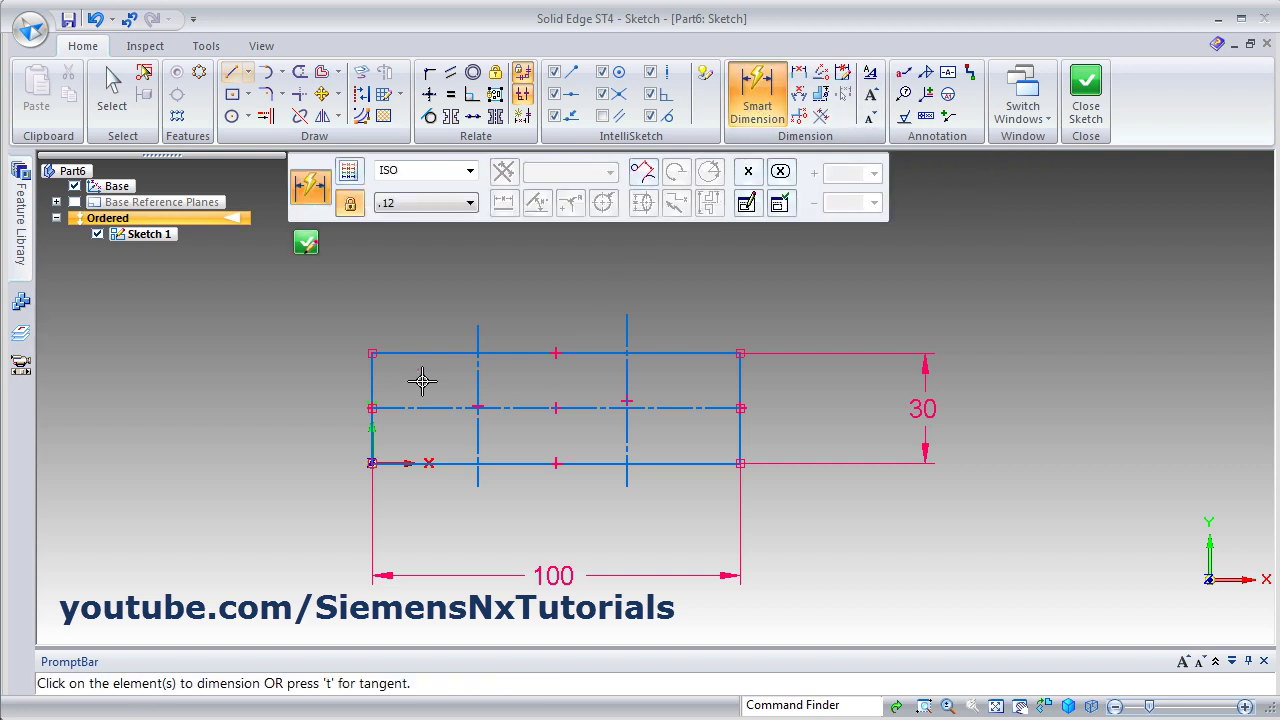
click(372, 437)
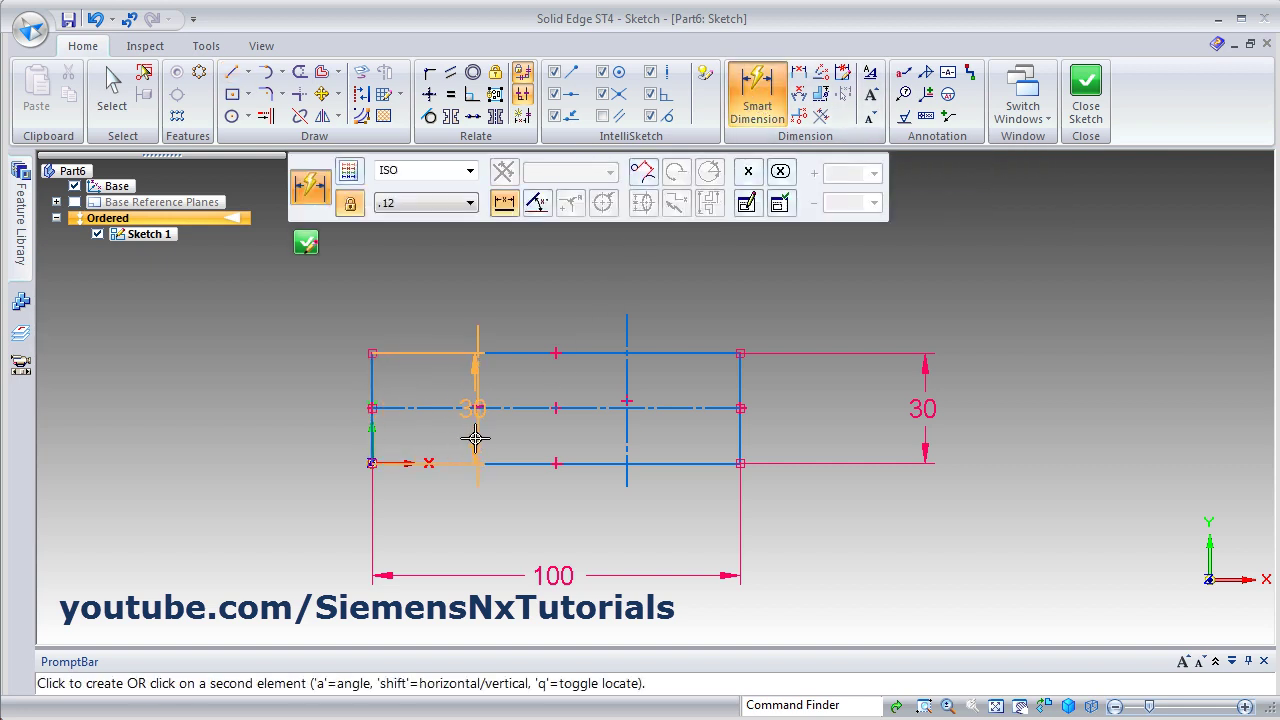
click(476, 434)
click(443, 526)
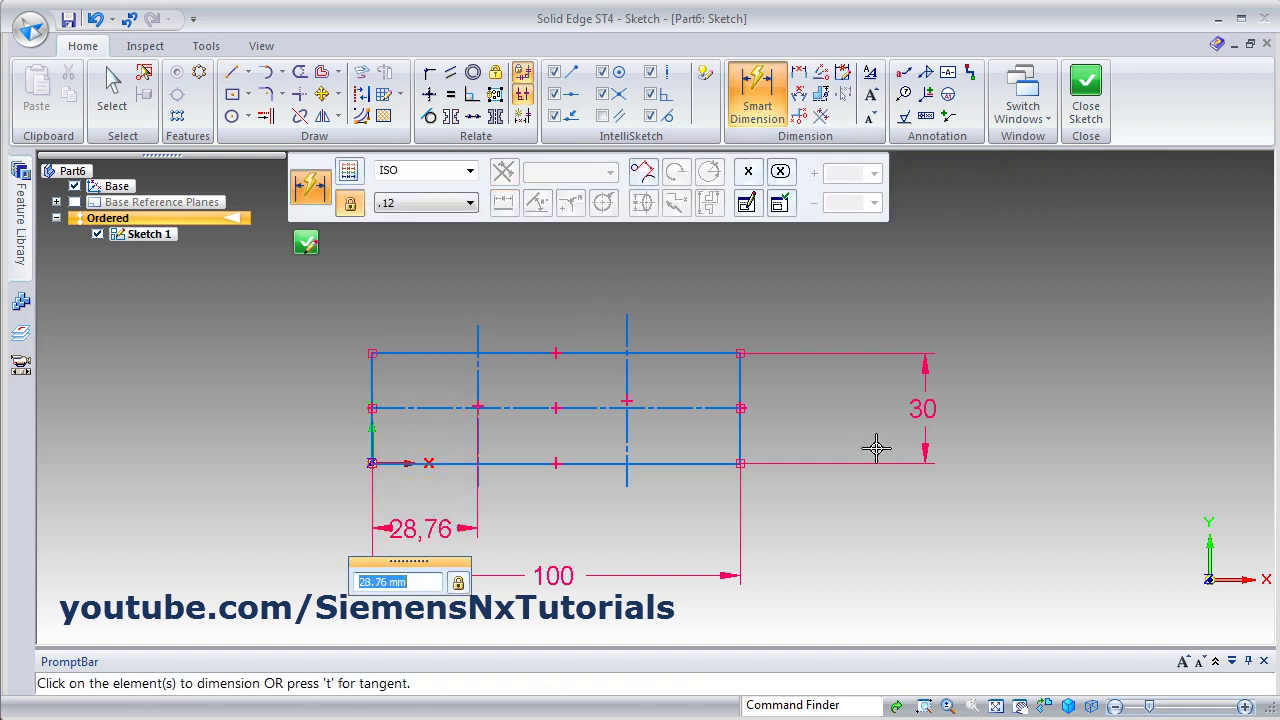
text(30)
key(Return)
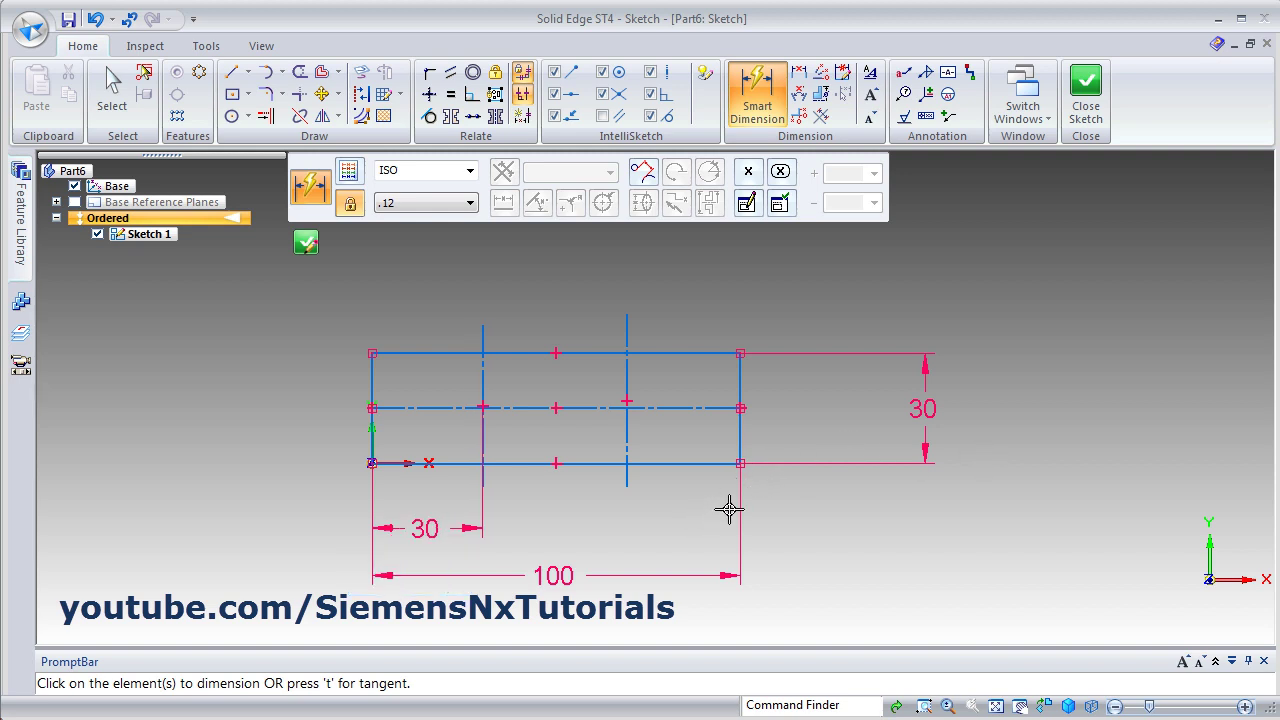
Dimension the second vertical centreline 30 mm from the rectangle's right side
click(739, 437)
click(627, 442)
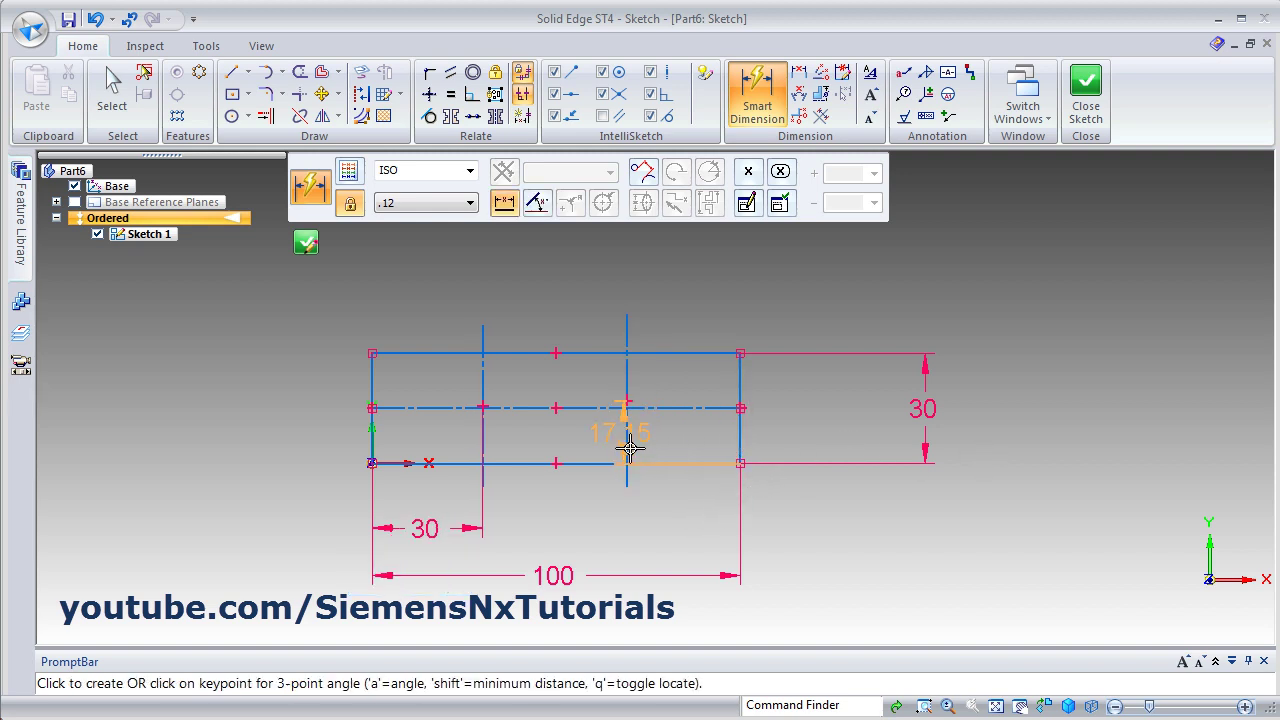
click(671, 529)
text(30)
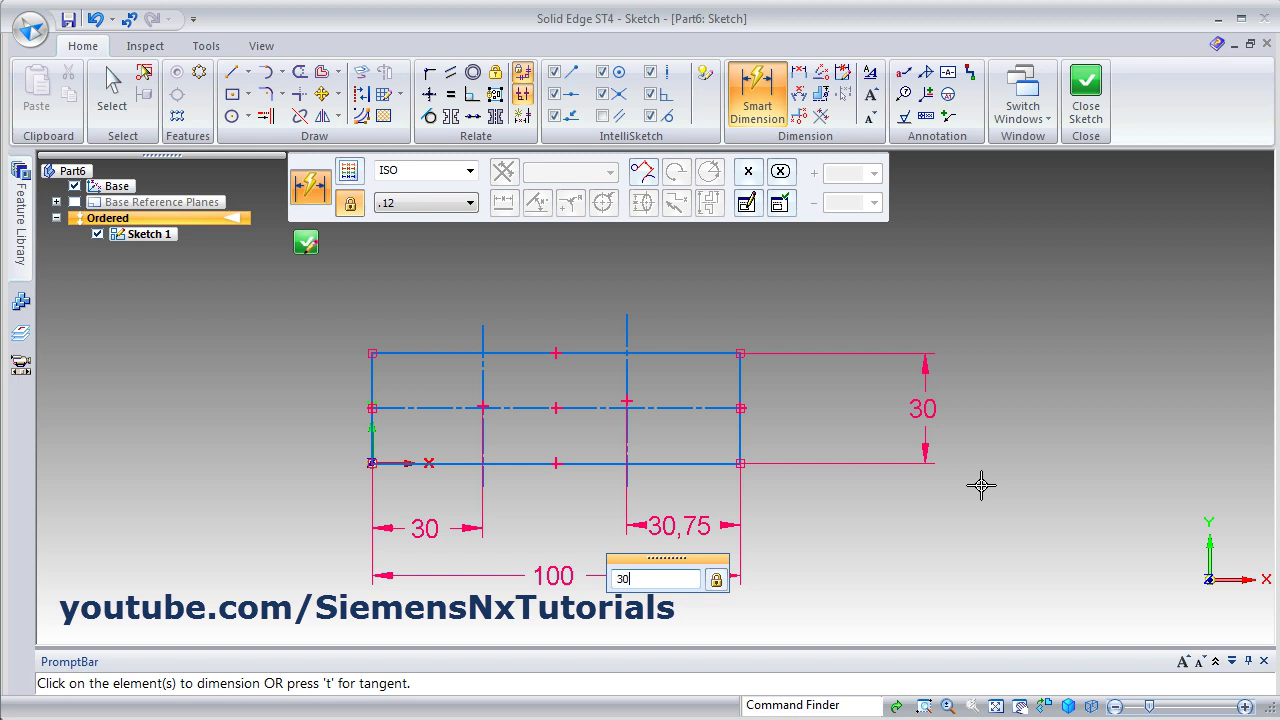
key(Return)
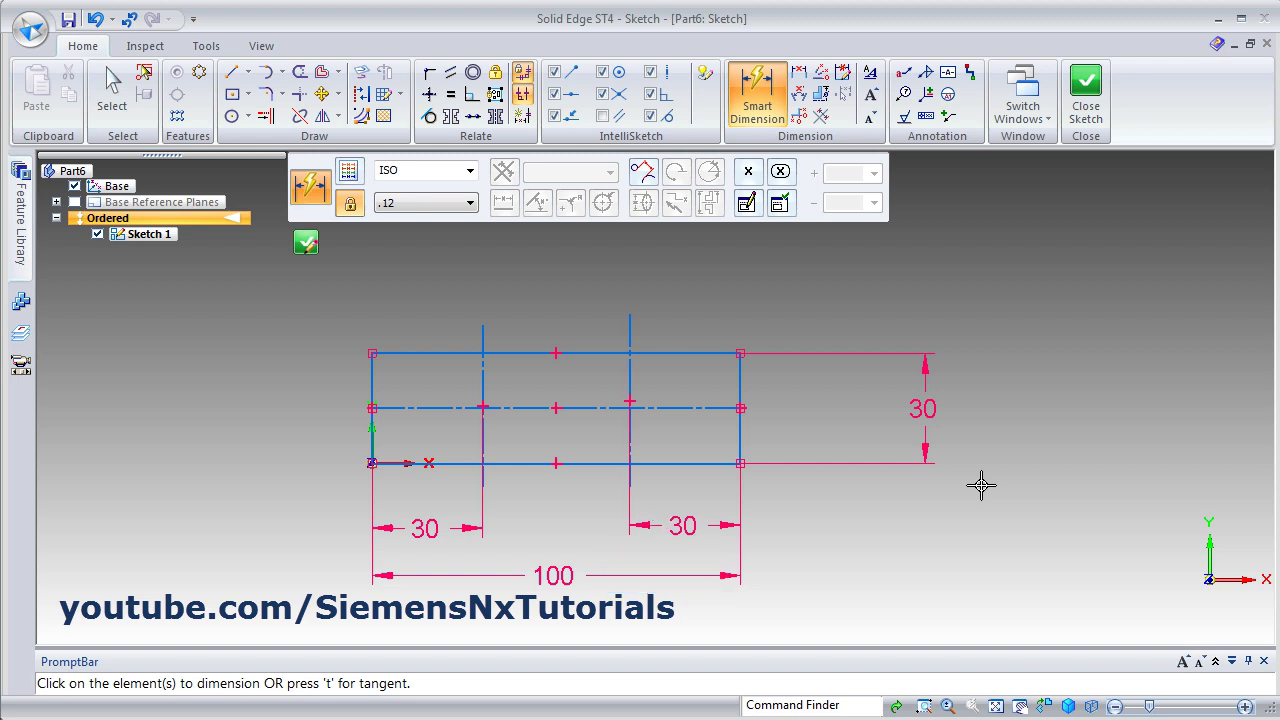
Draw two continuous-line circles of about 18 mm diameter, centred where the horizontal centreline crosses each vertical centreline
click(232, 118)
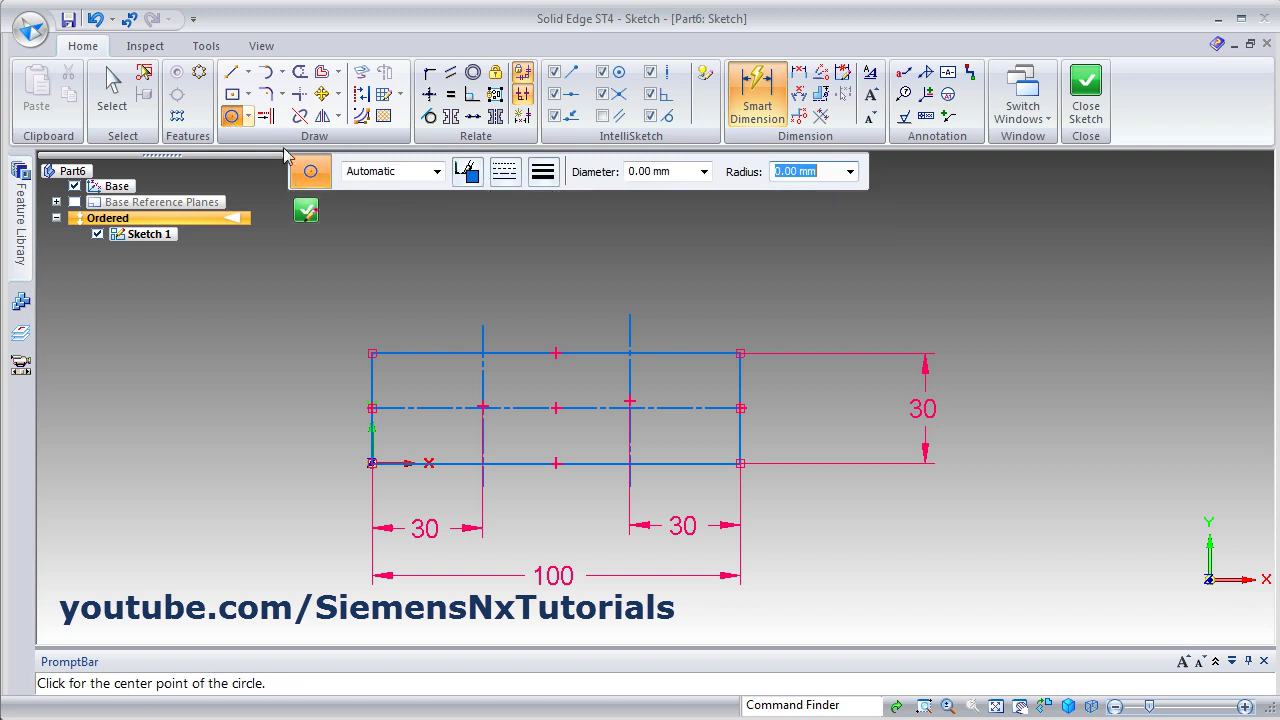
click(504, 172)
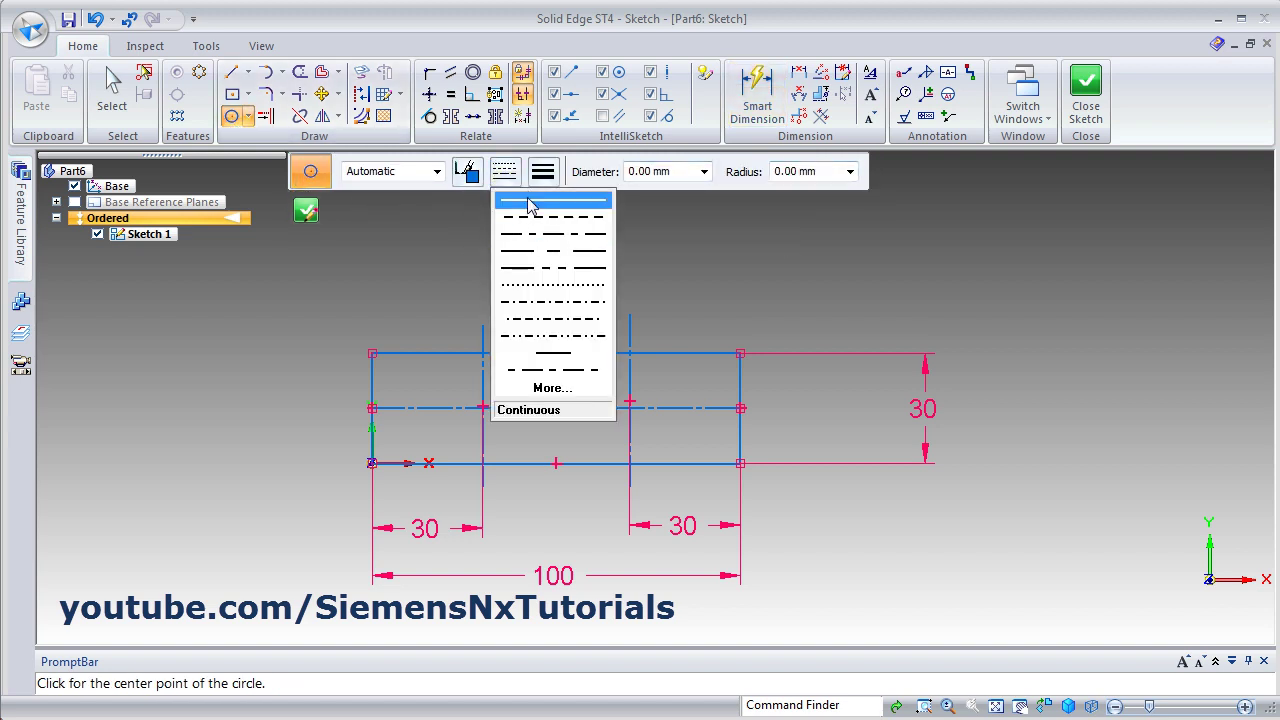
click(530, 205)
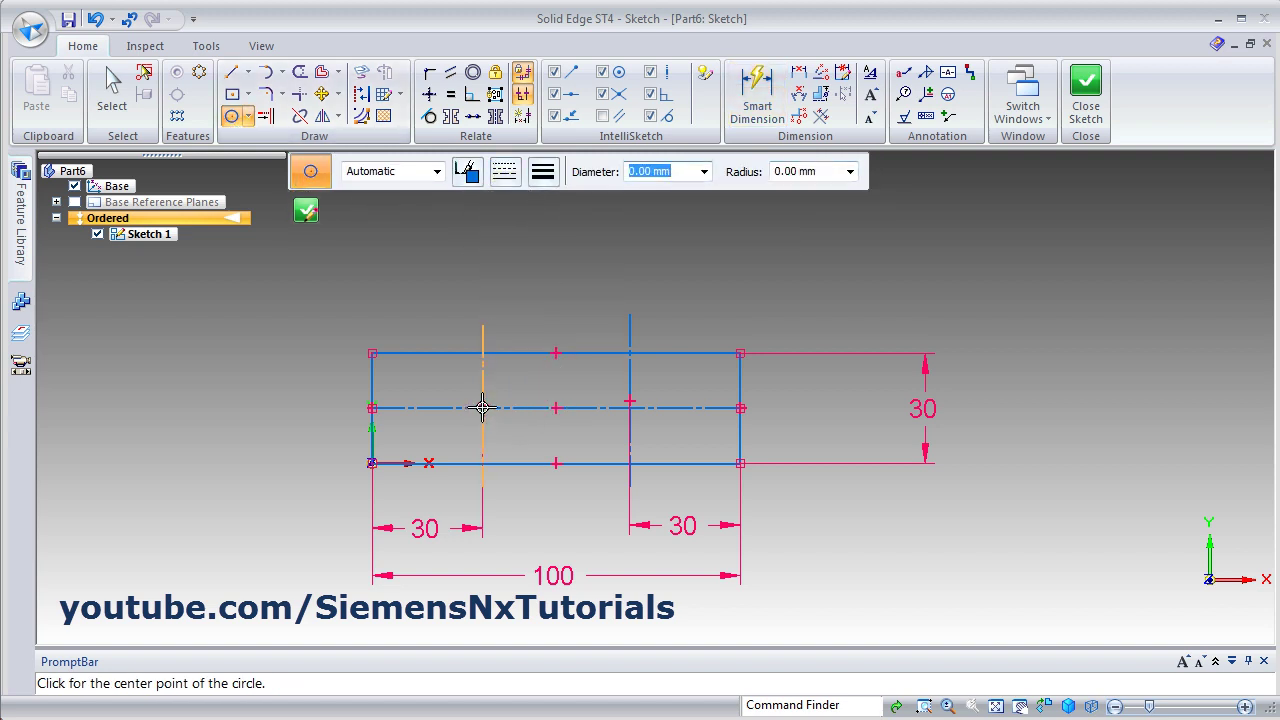
scroll(482, 407, up, 2)
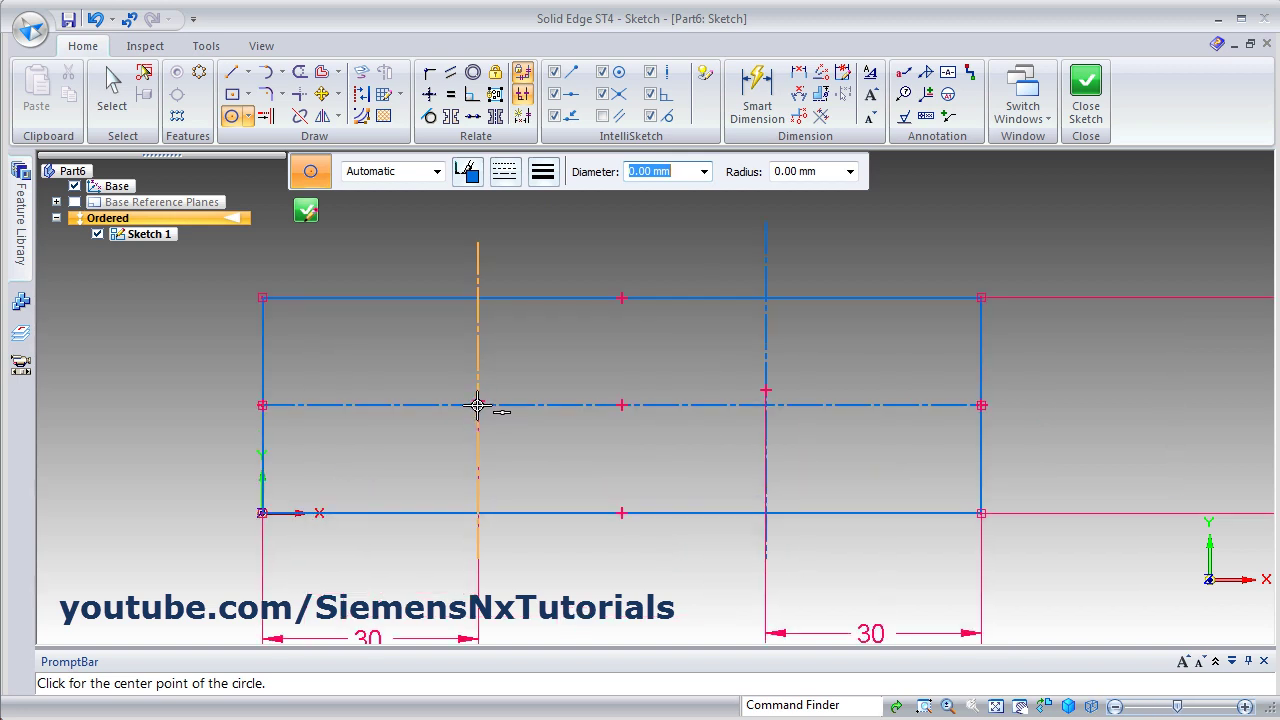
scroll(476, 405, down, 1)
scroll(478, 405, up, 3)
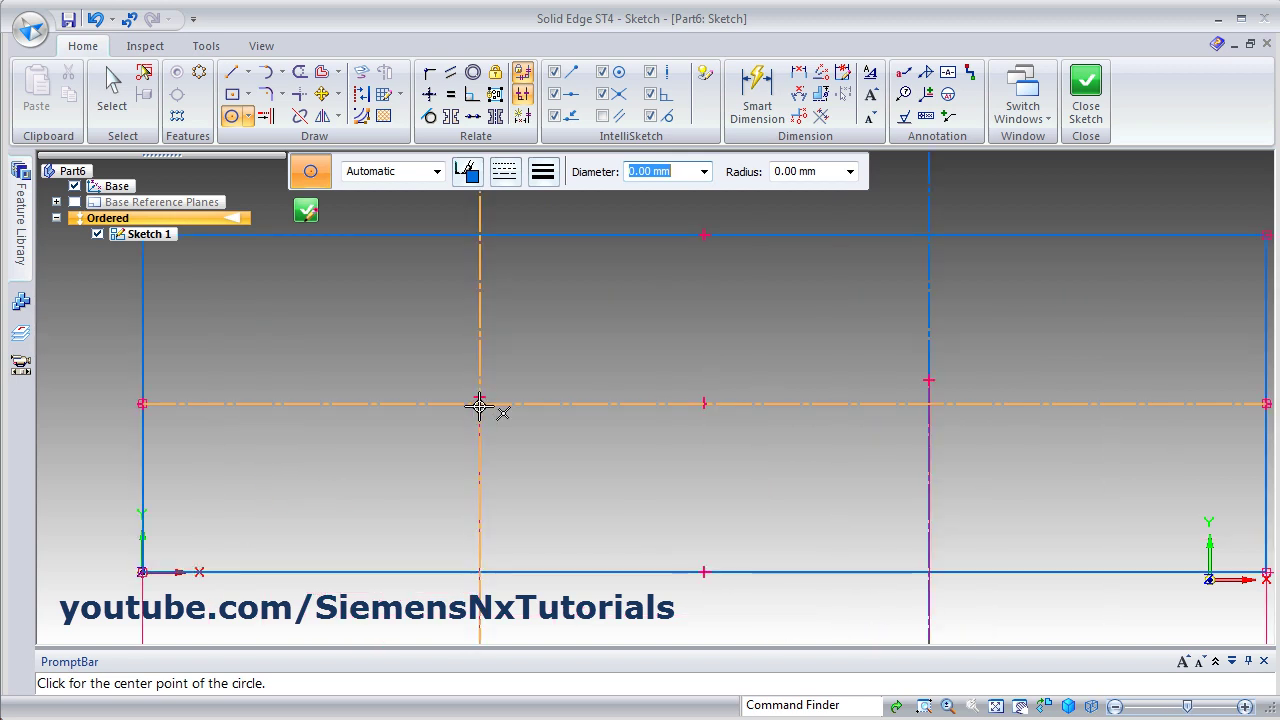
click(479, 404)
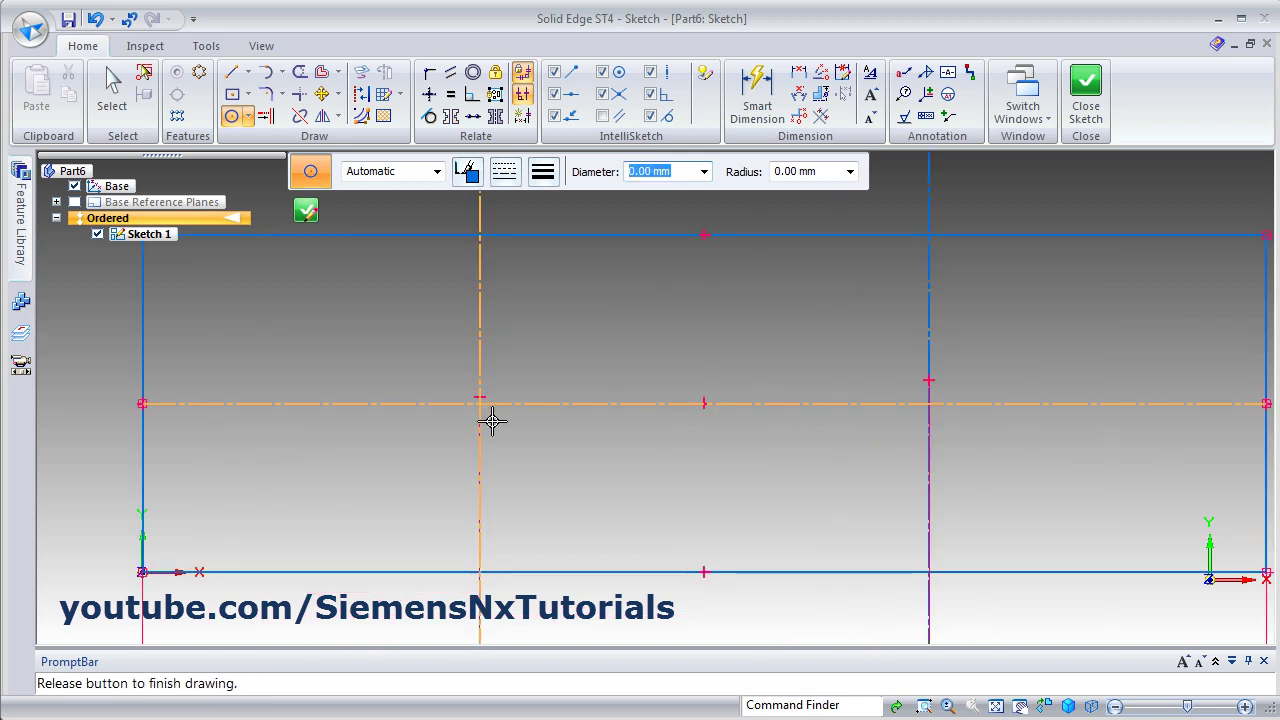
click(566, 461)
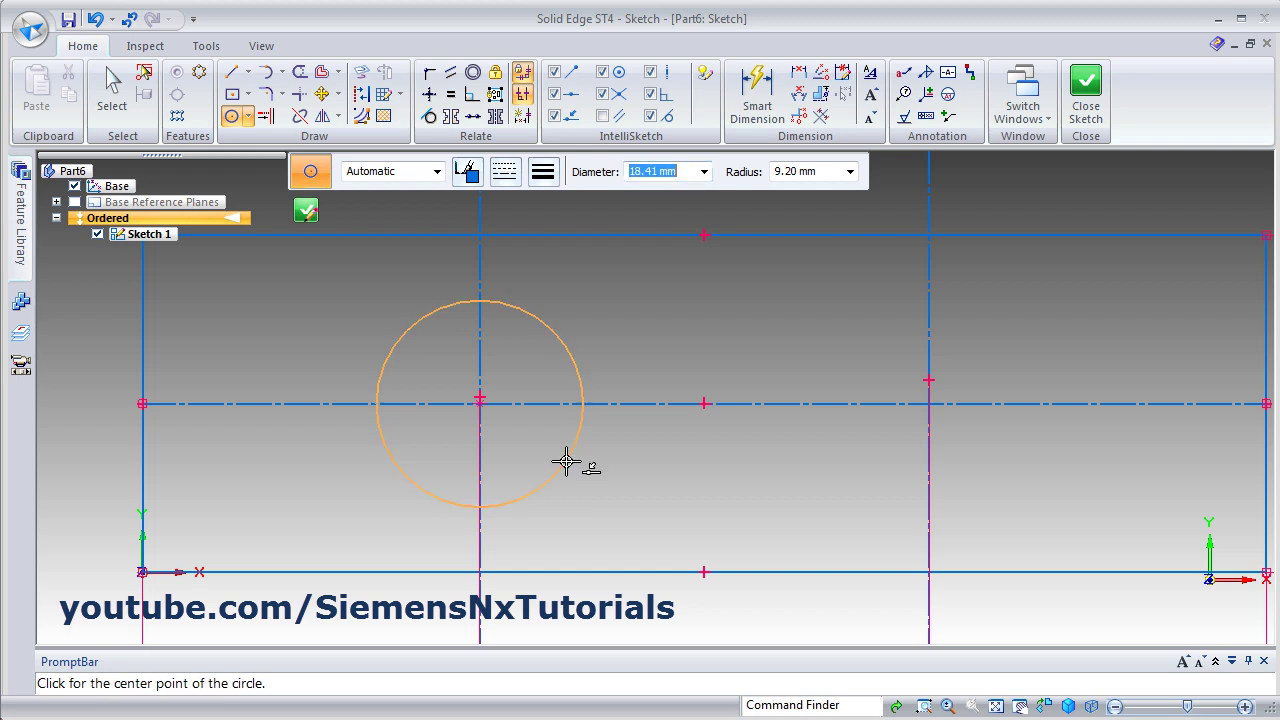
click(931, 404)
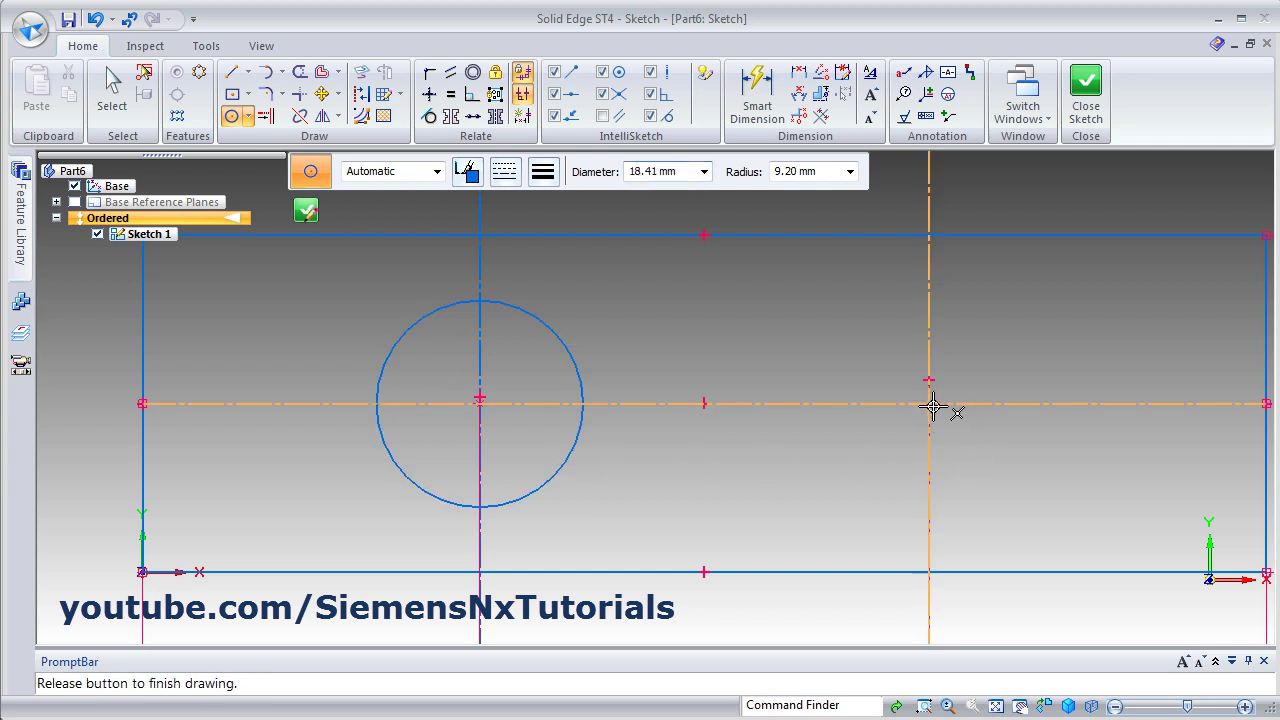
click(1014, 461)
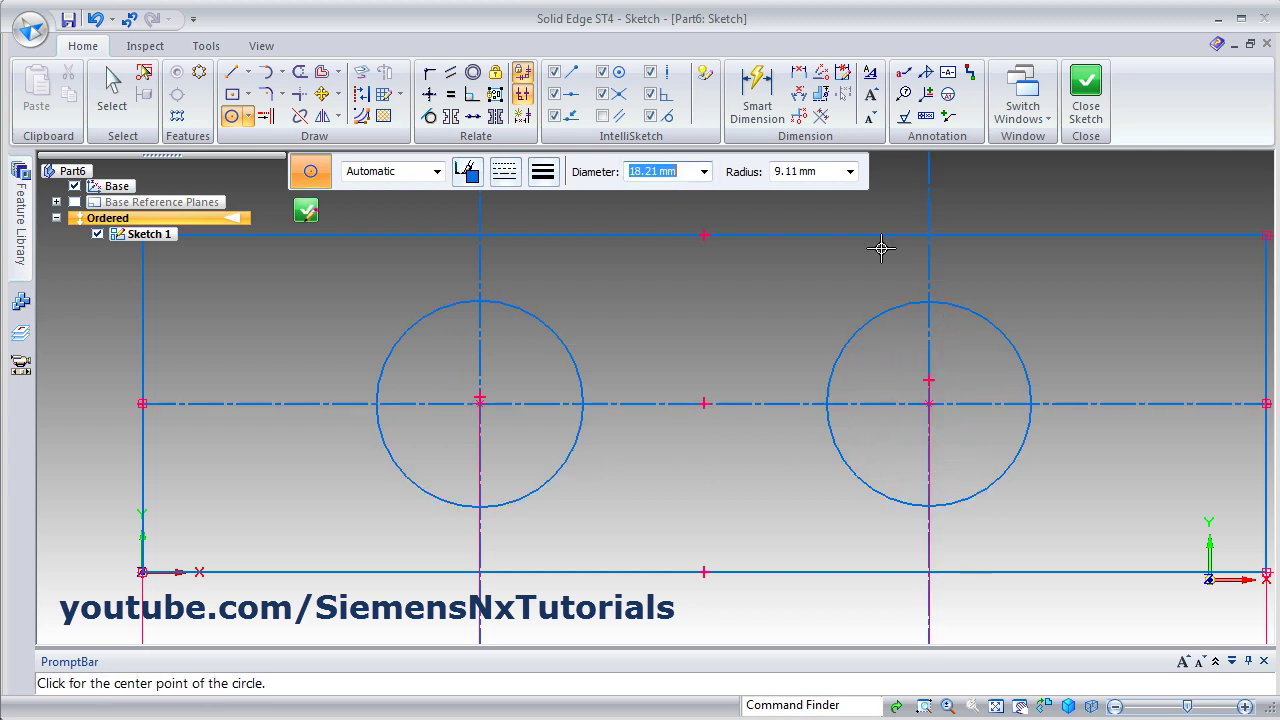
Dimension the first circle's diameter as 20 mm, matching the R10 callout in the PDF reference drawing
click(757, 95)
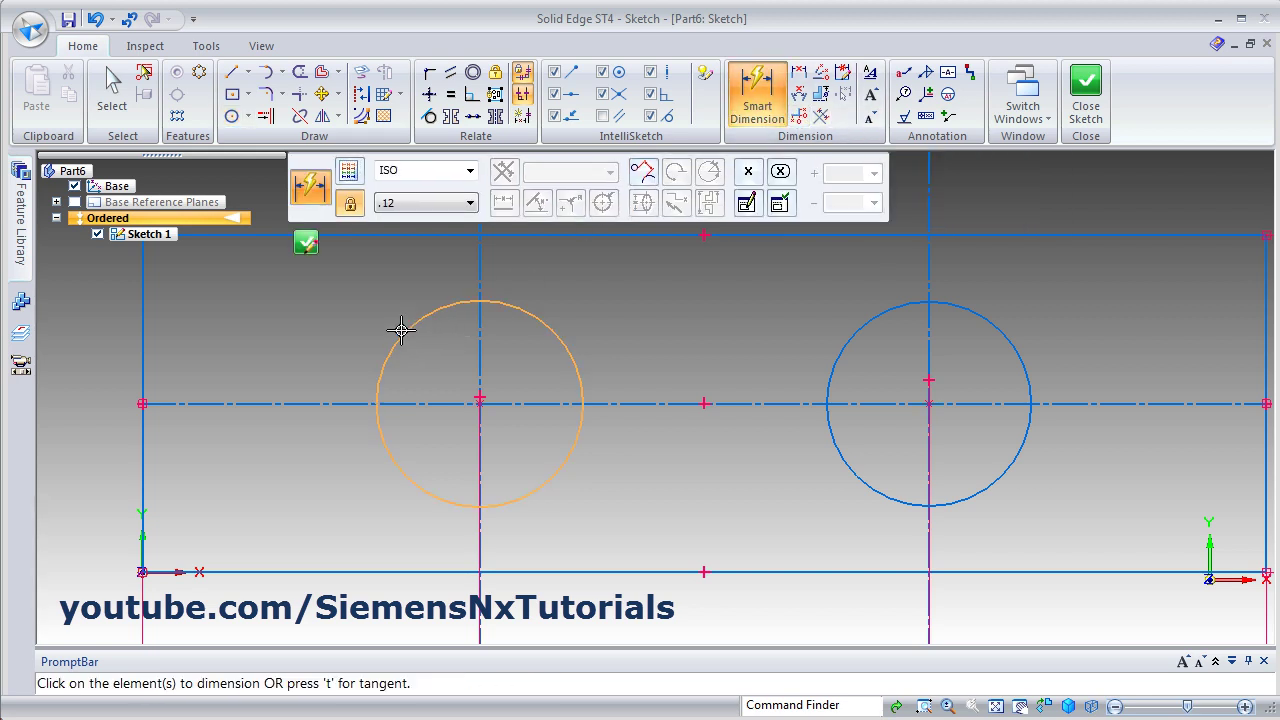
click(401, 330)
click(314, 316)
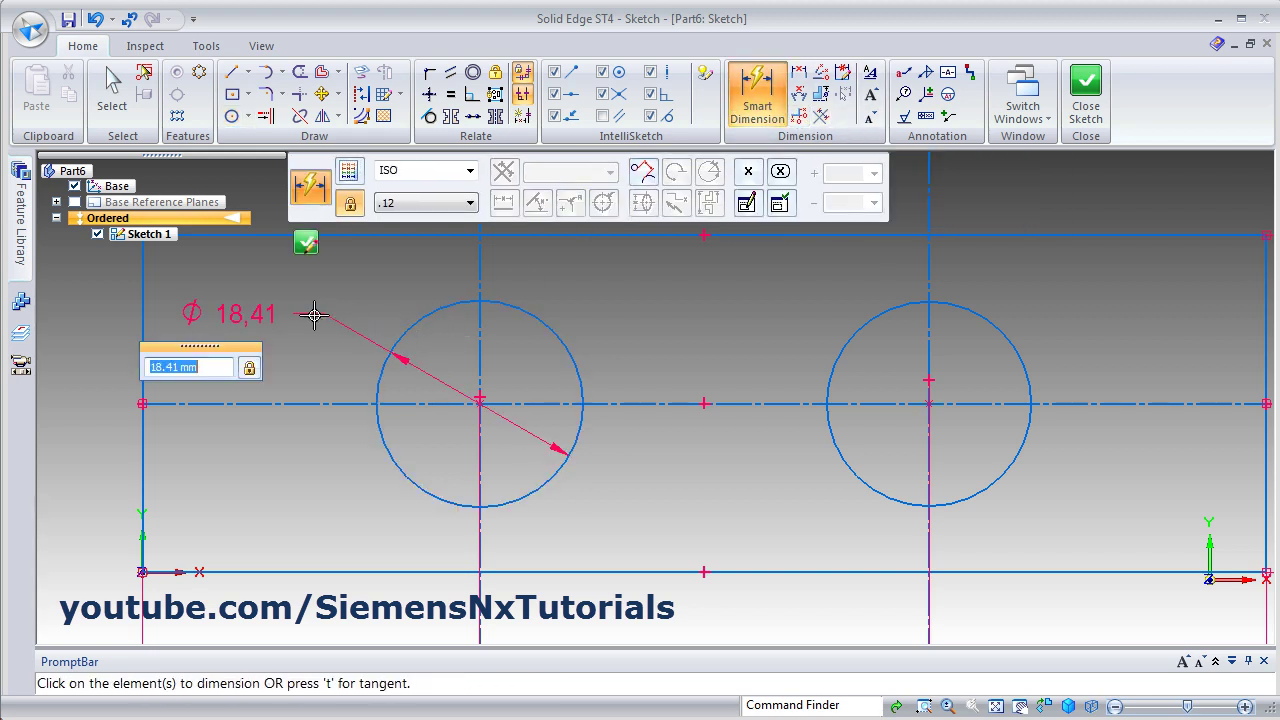
key(alt+Tab)
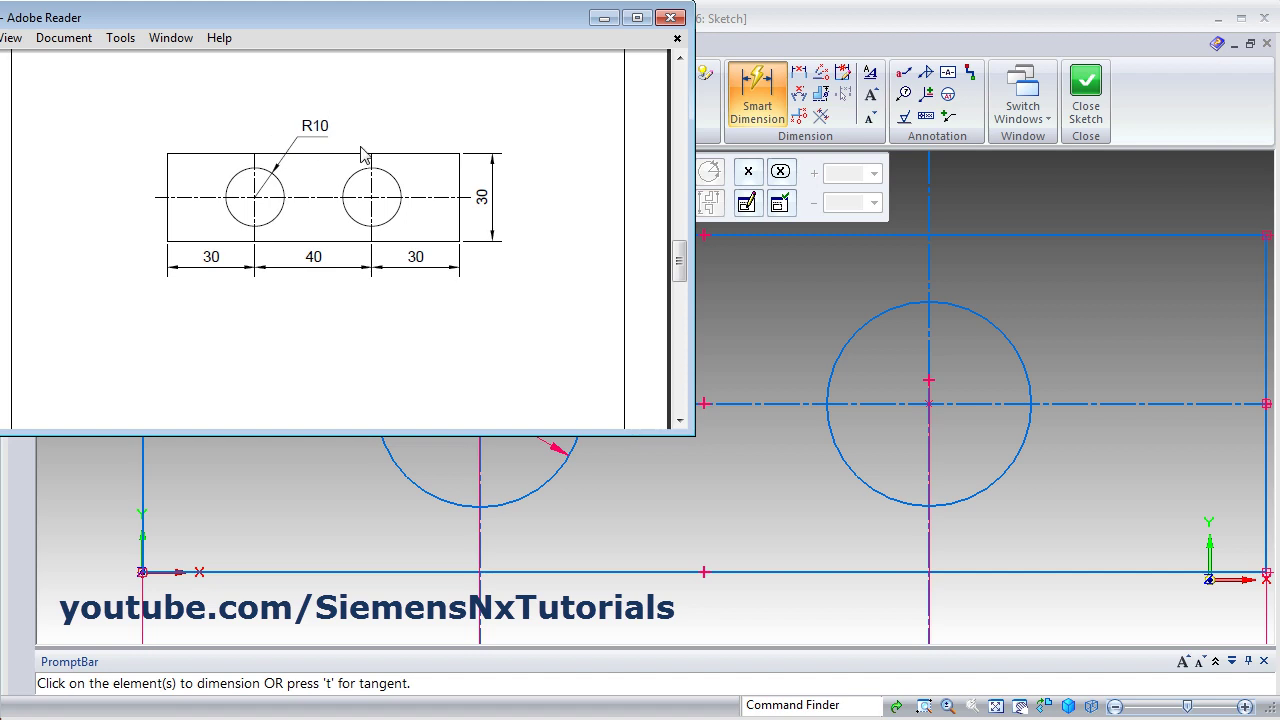
key(alt+Tab)
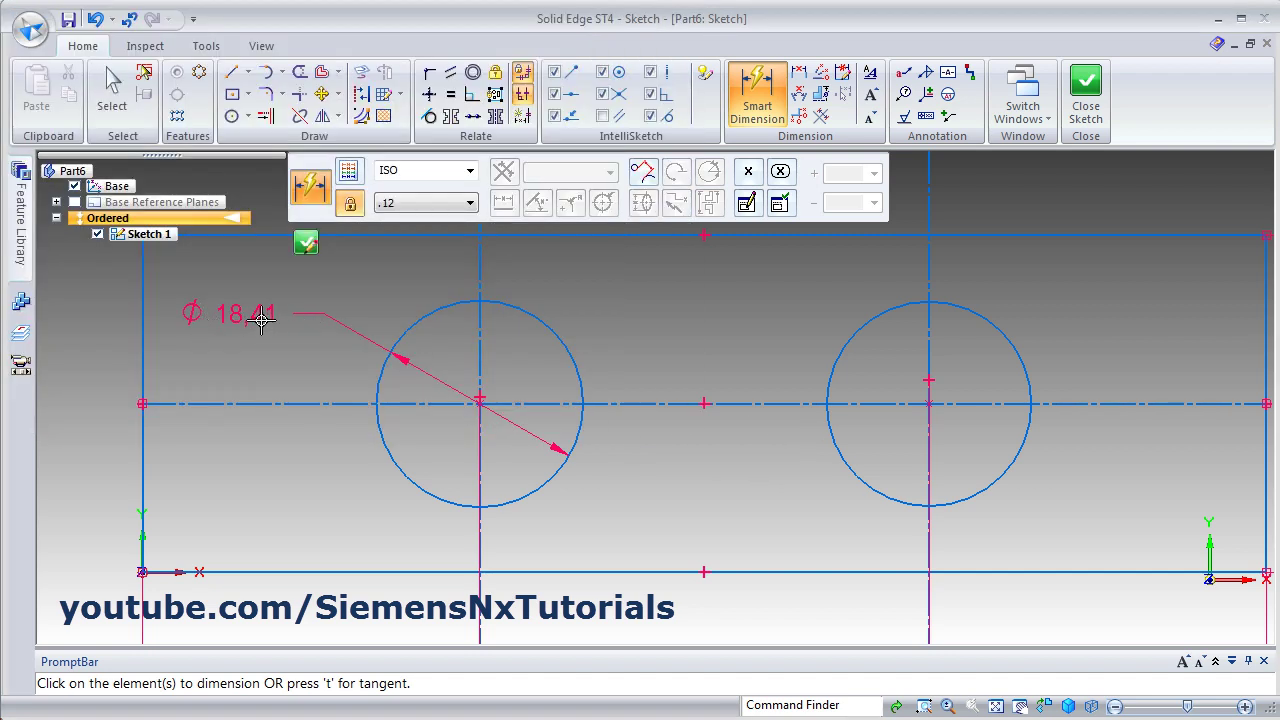
key(Escape)
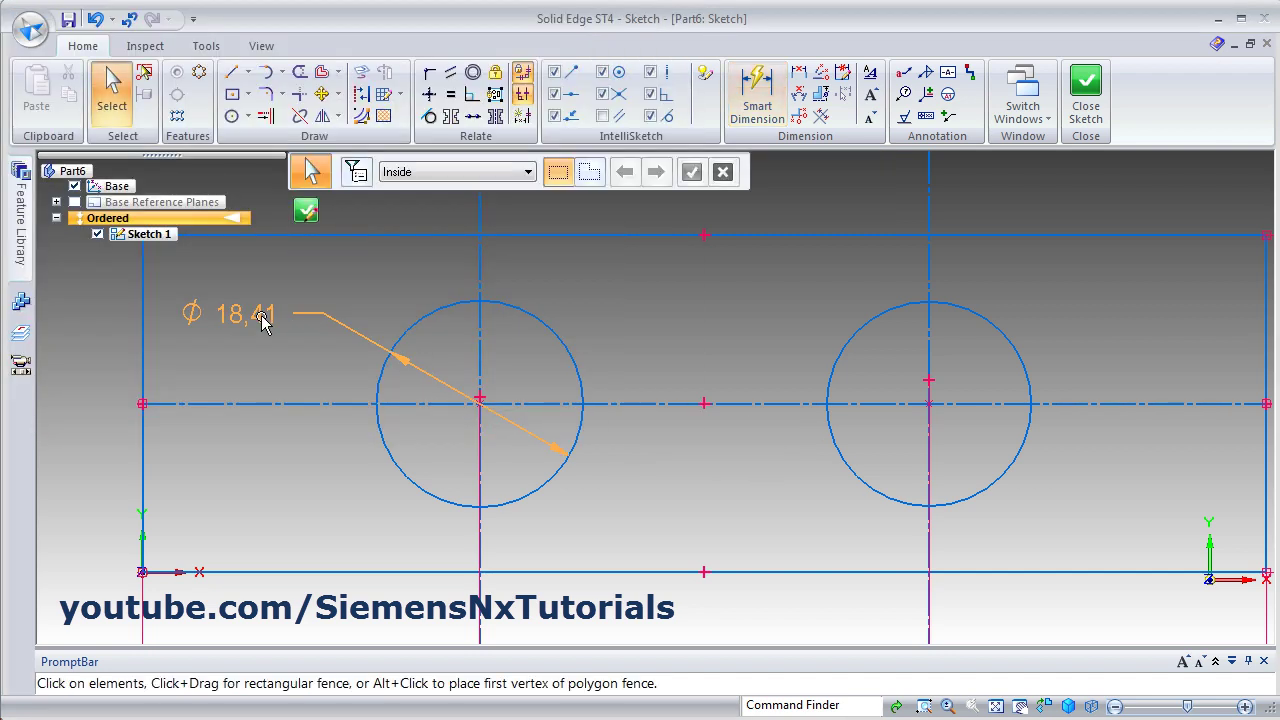
click(264, 316)
text(20)
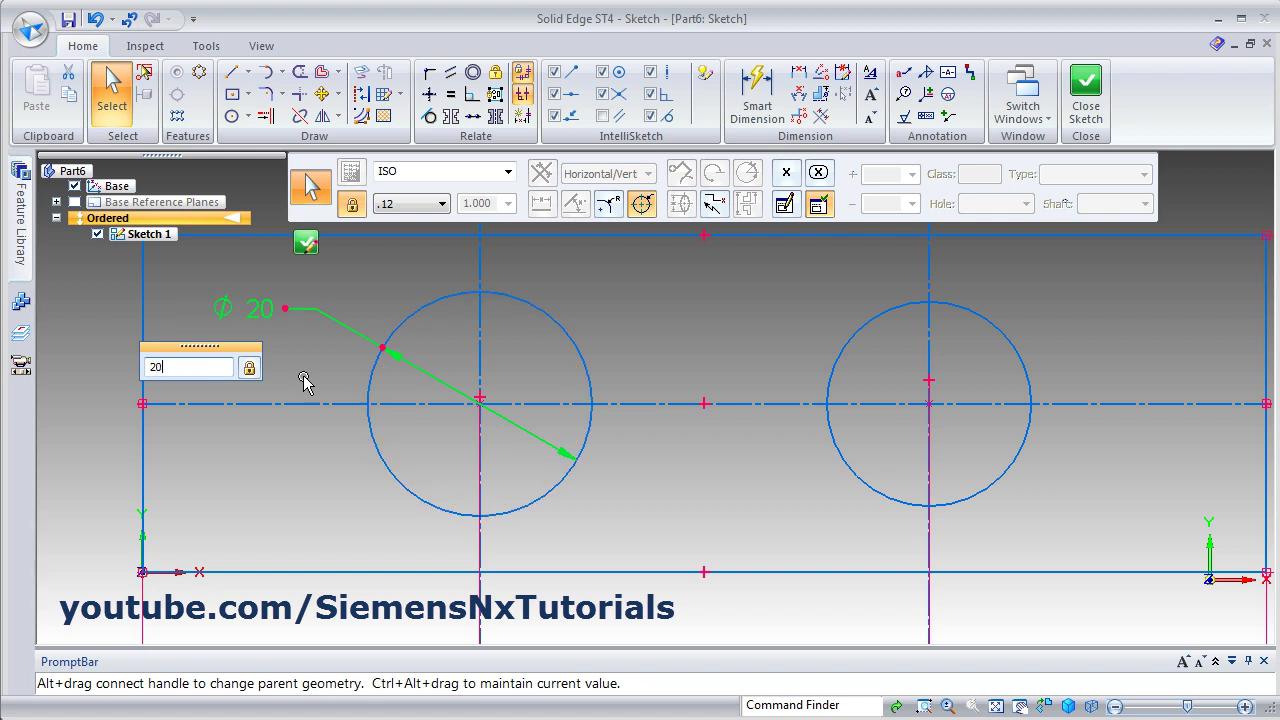
key(Return)
key(Escape)
Apply an Equal relation between the 20 mm circle and the second circle
click(579, 350)
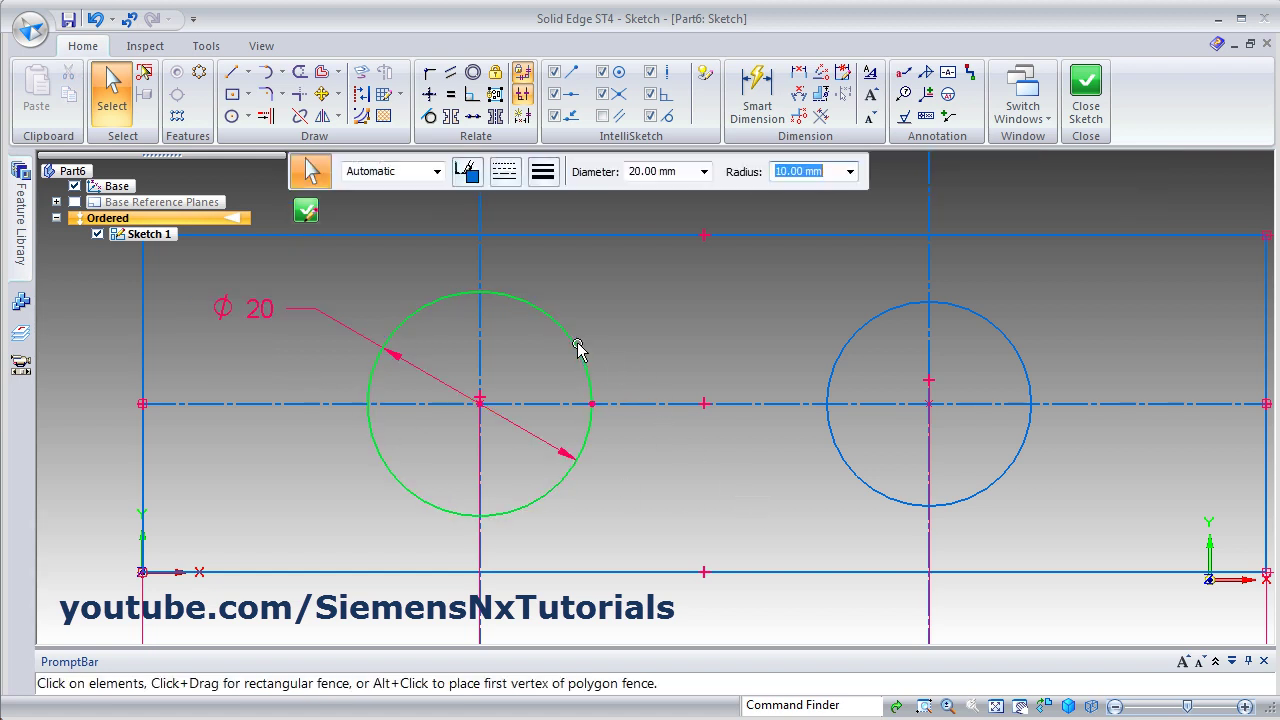
ctrl+click(850, 352)
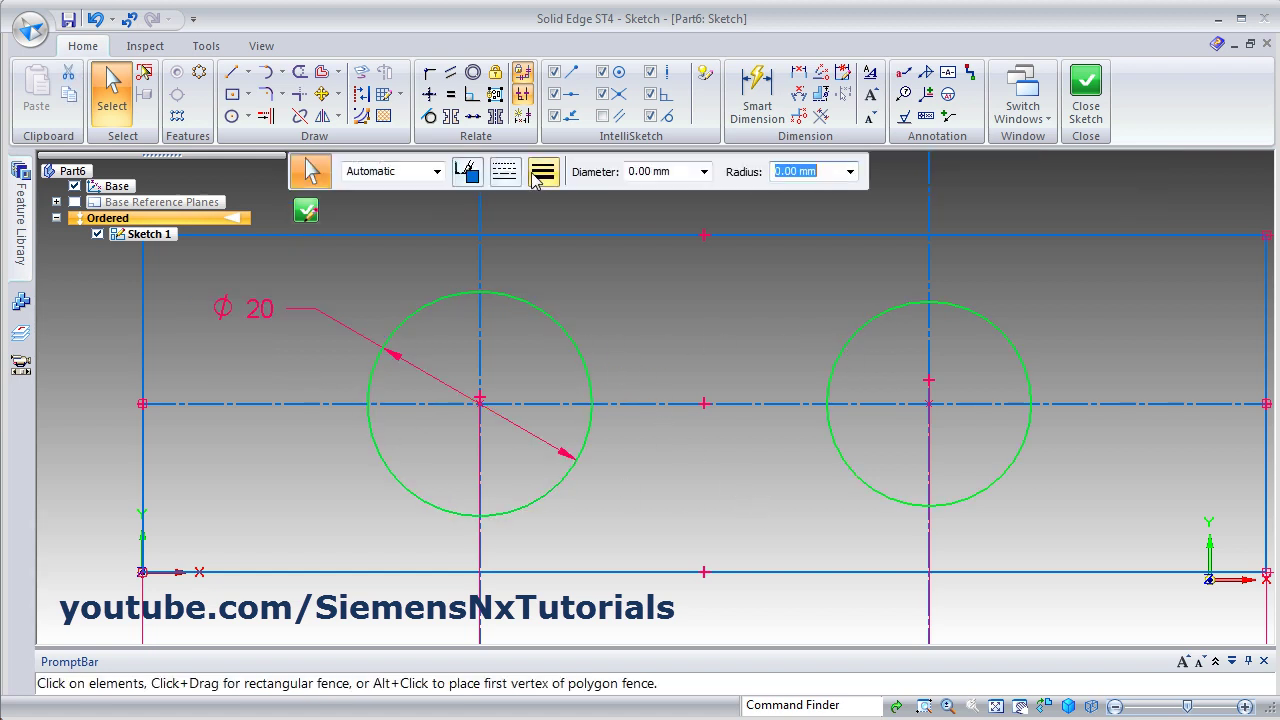
click(451, 95)
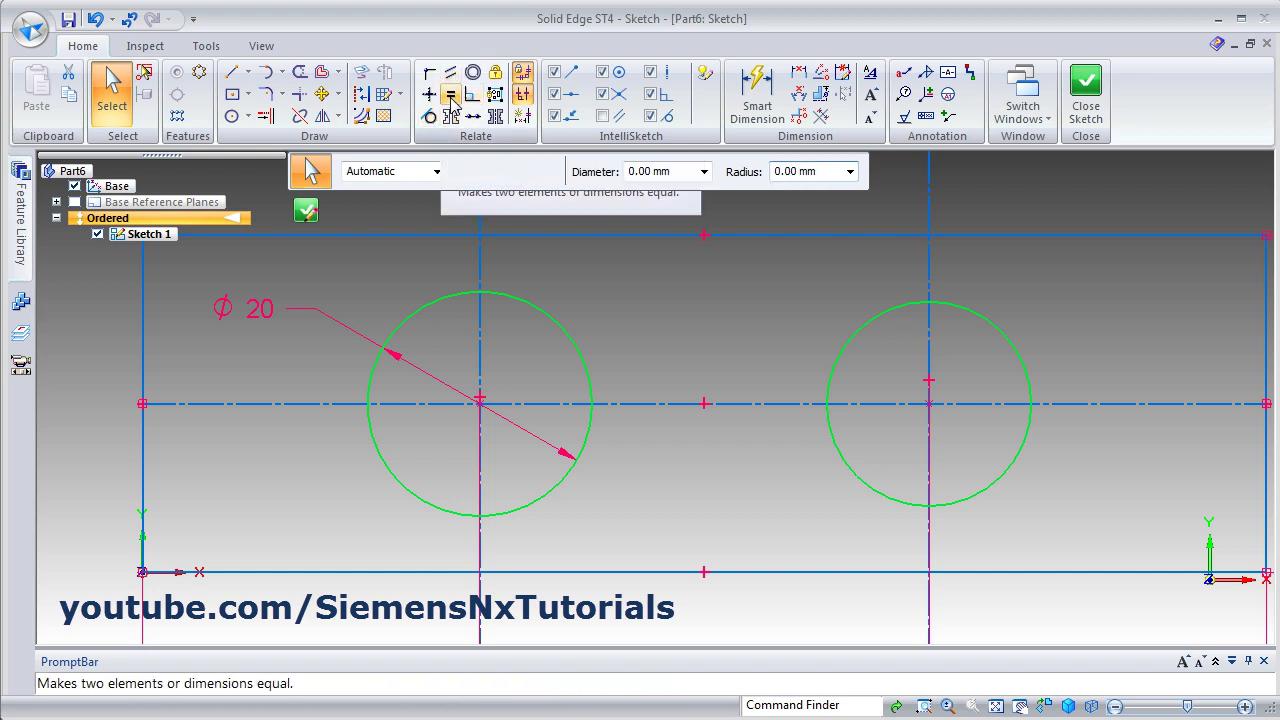
click(567, 328)
click(849, 324)
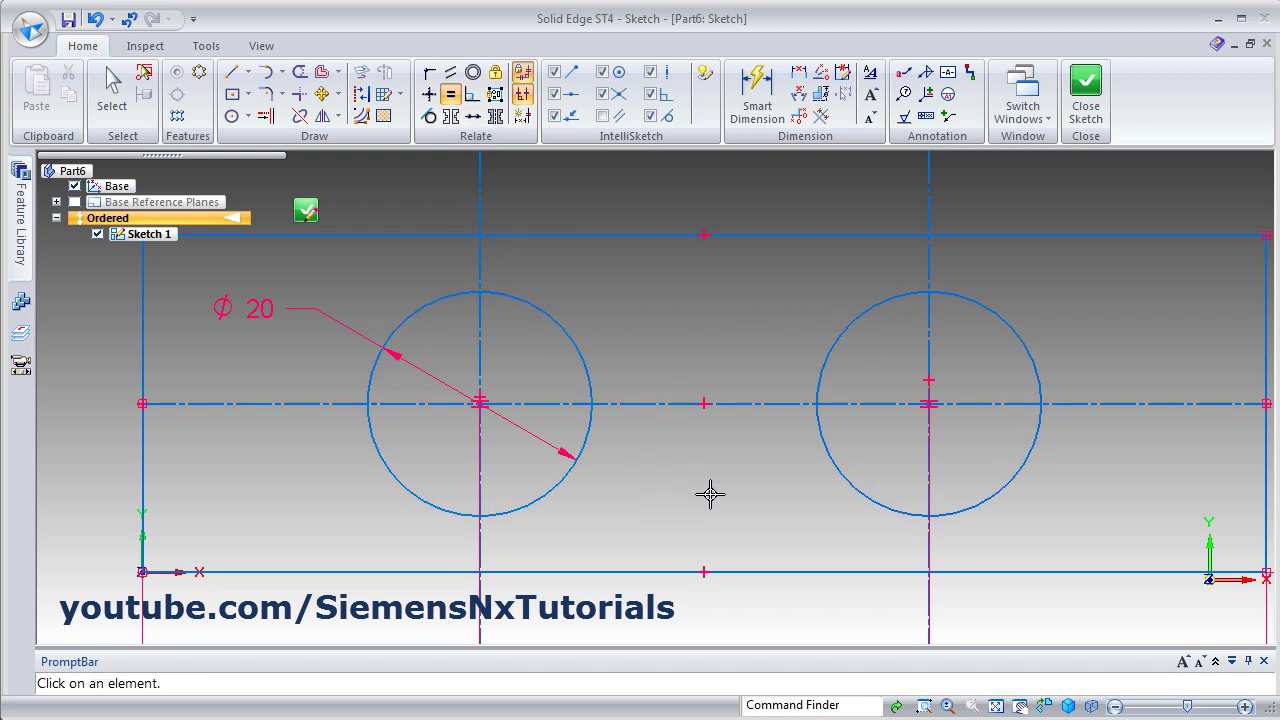
Close the finished rectangle-and-circles sketch and exit the Sketch command
click(998, 708)
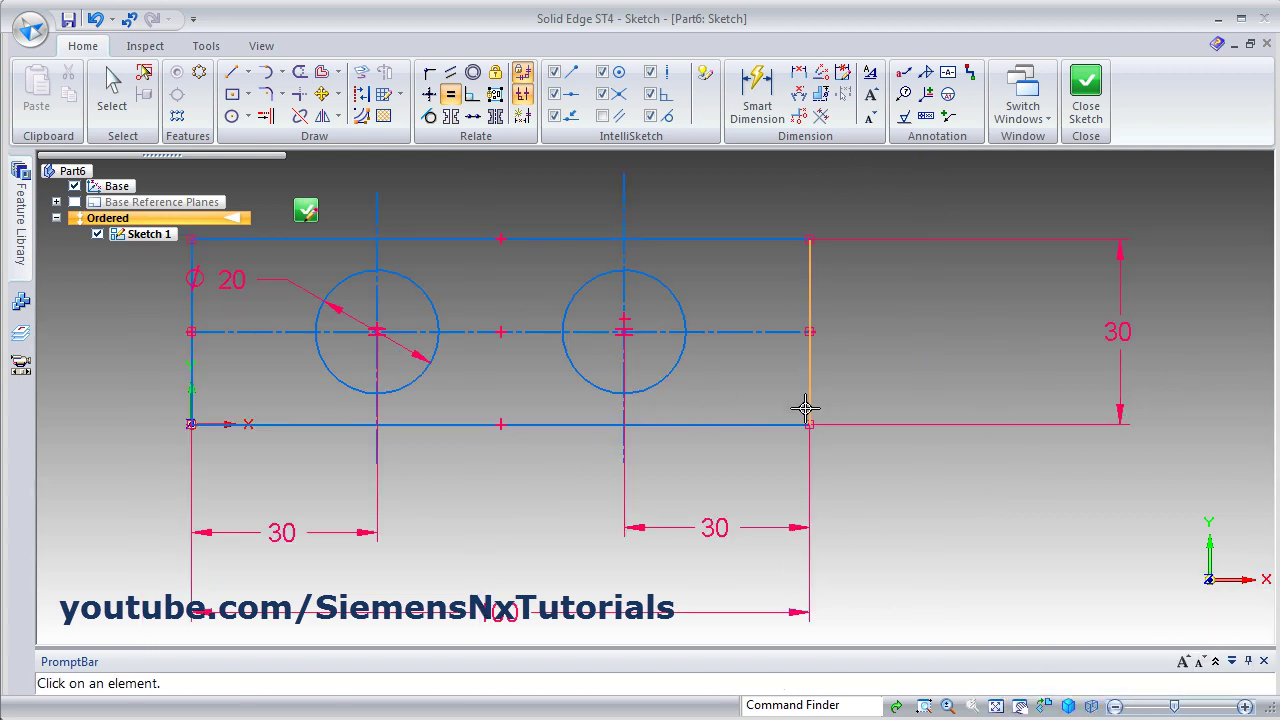
click(1097, 116)
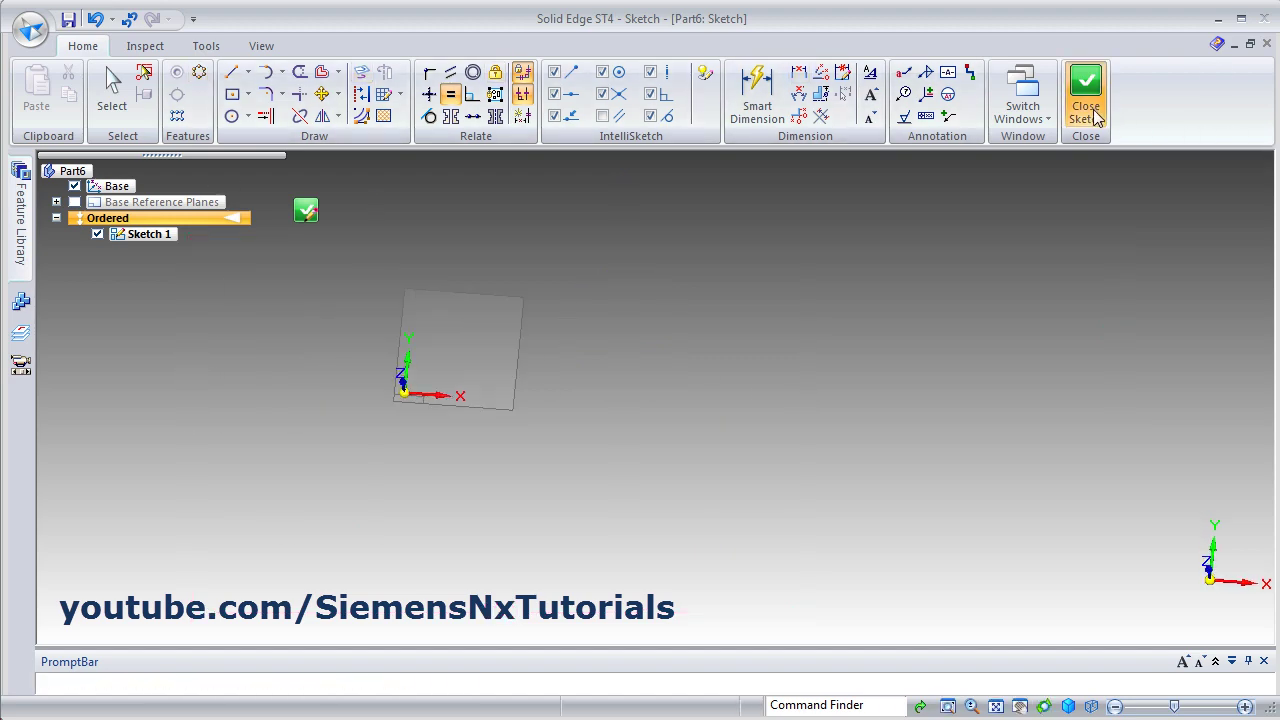
click(434, 172)
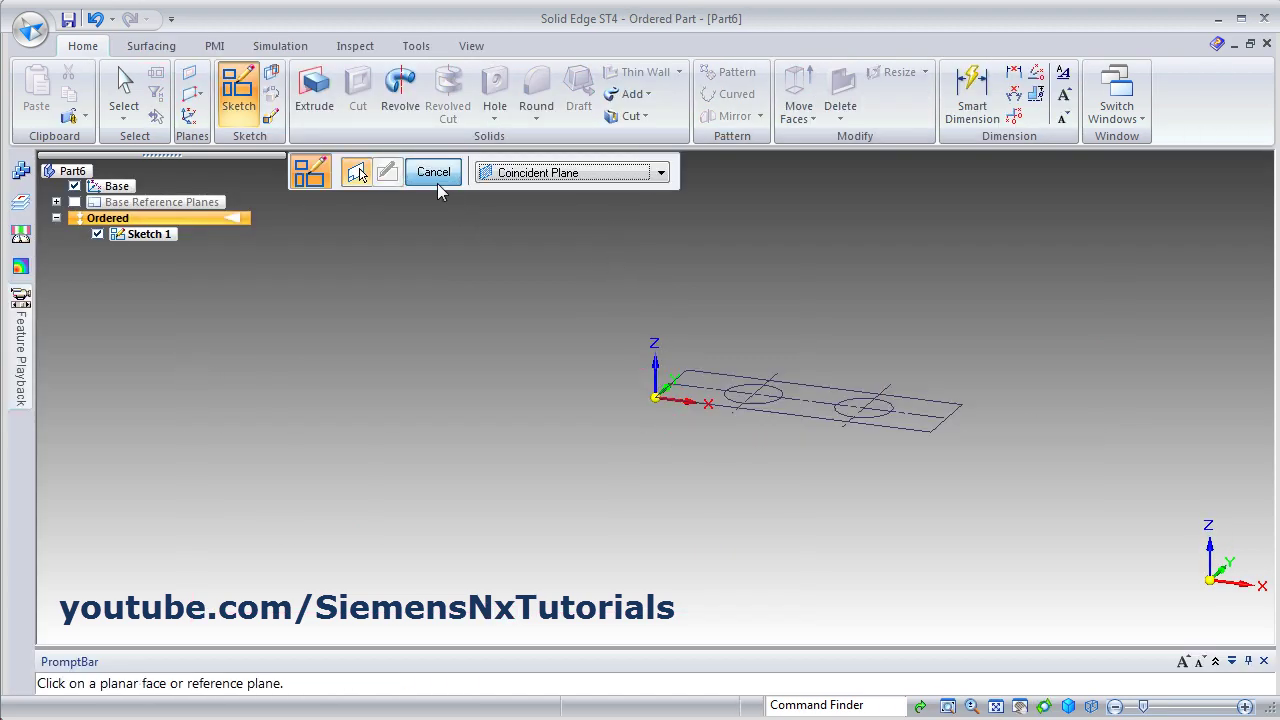
click(432, 172)
Create a new part document and switch it from synchronous to the ordered environment
click(30, 30)
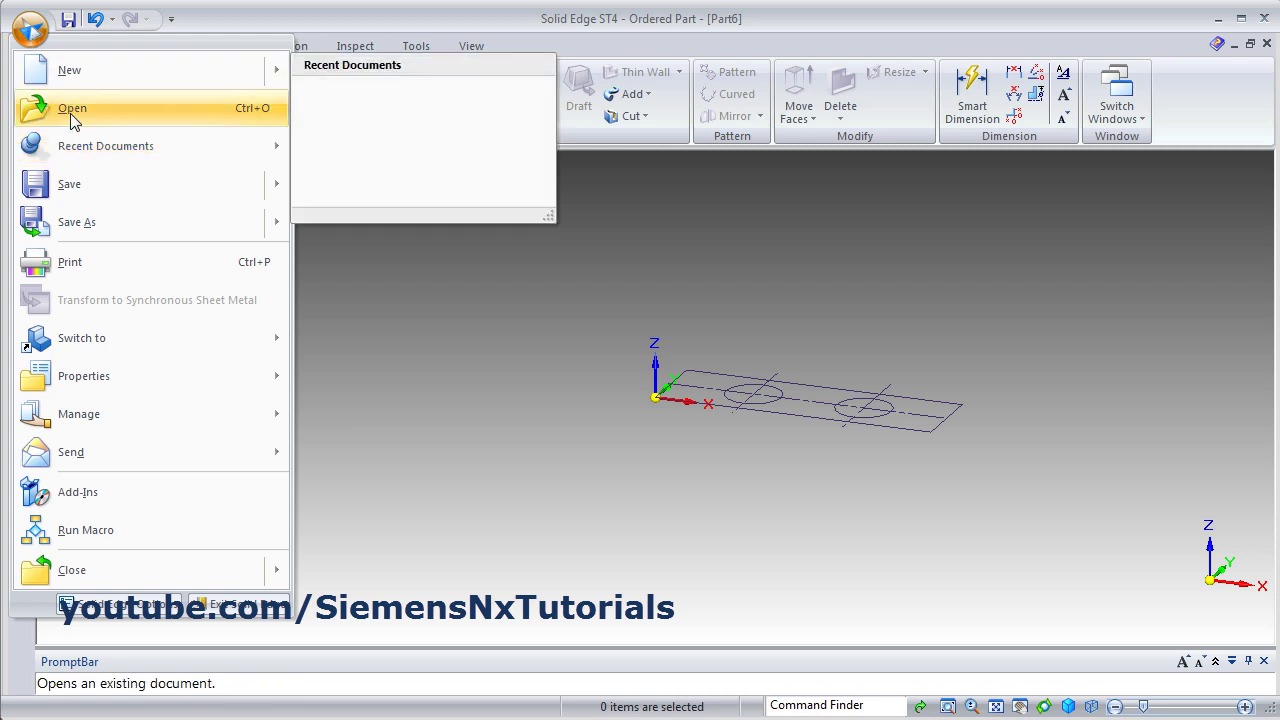
mouse_move(63, 70)
click(381, 104)
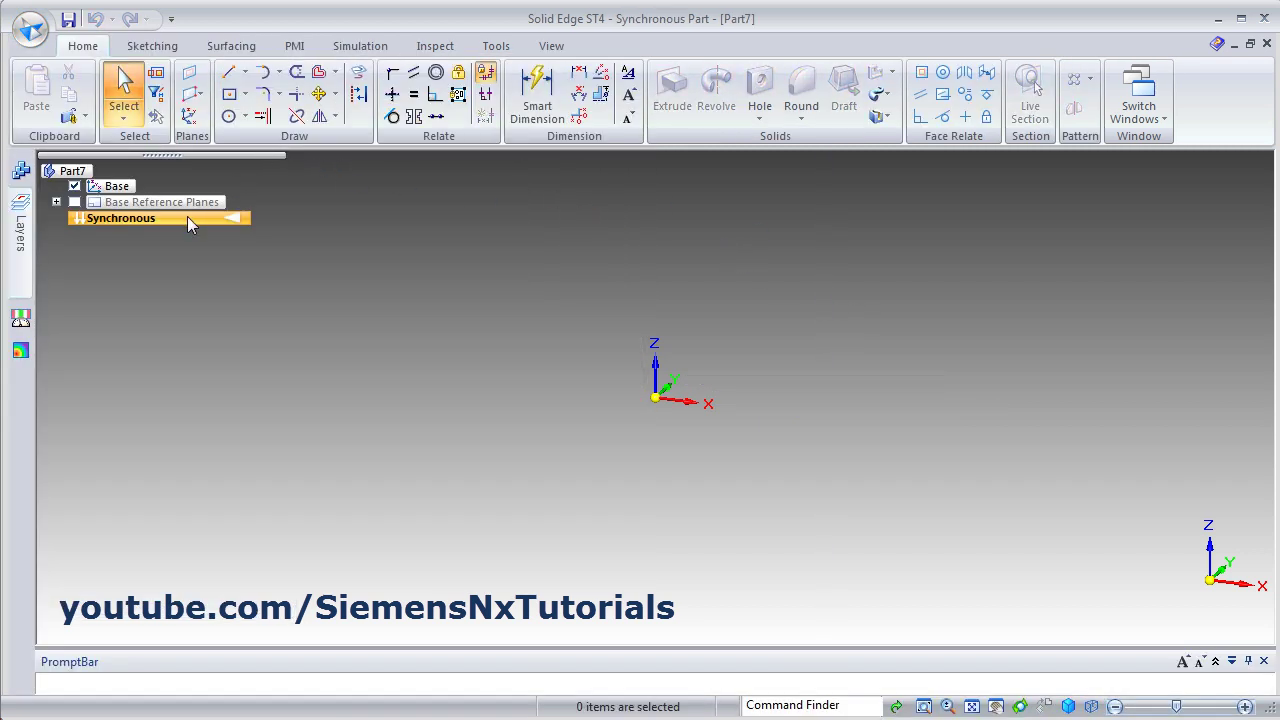
right_click(190, 223)
click(277, 392)
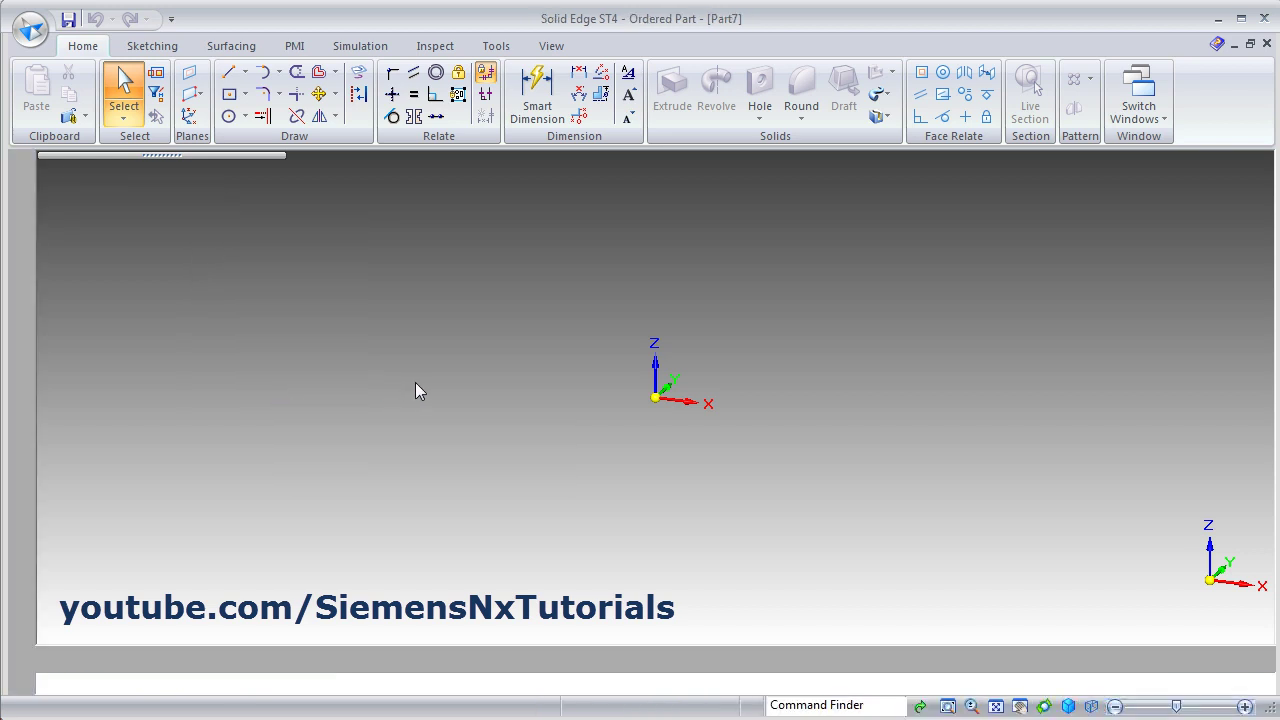
Start a sketch on the base XY plane and check the ellipse plate drawing in Adobe Reader
click(238, 90)
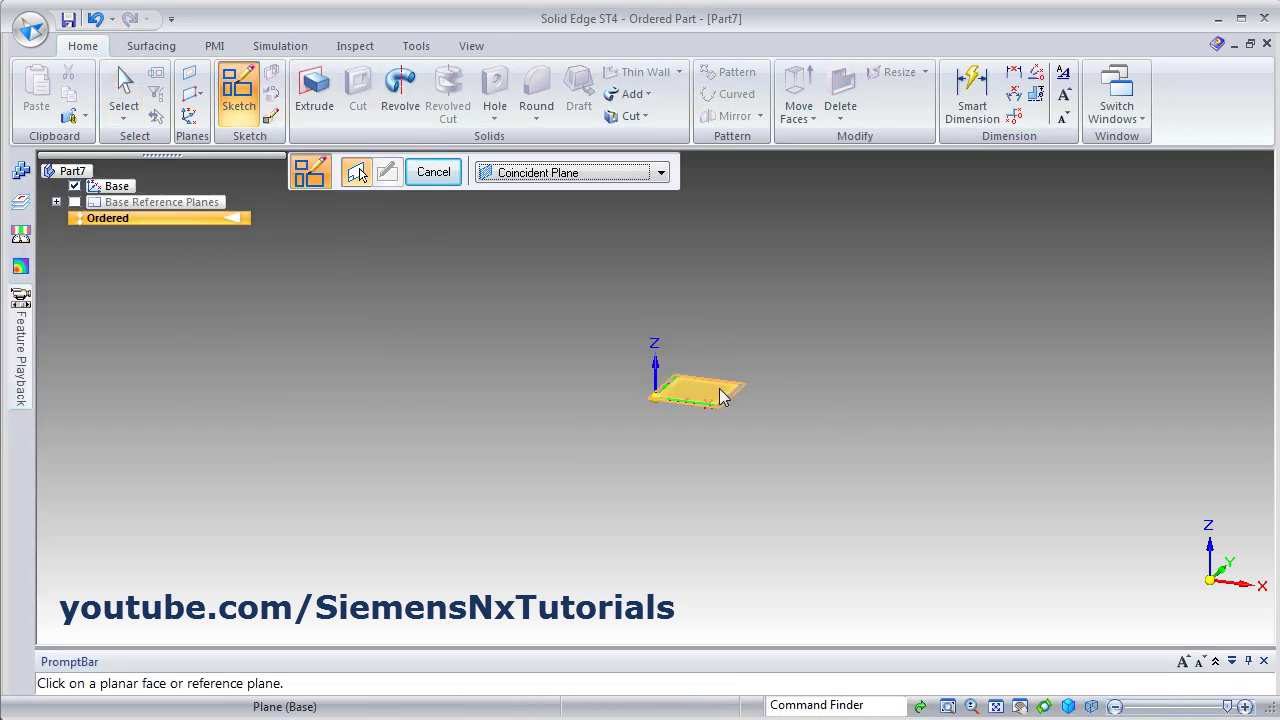
click(720, 394)
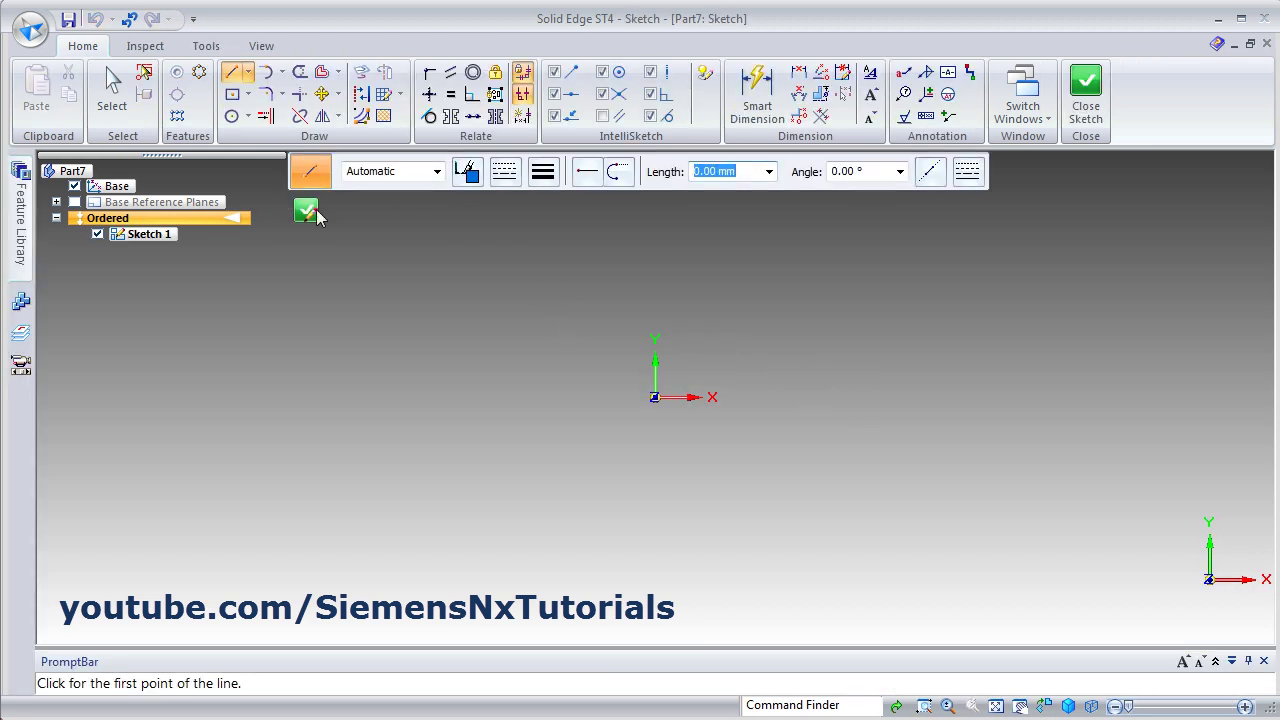
key(alt+Tab)
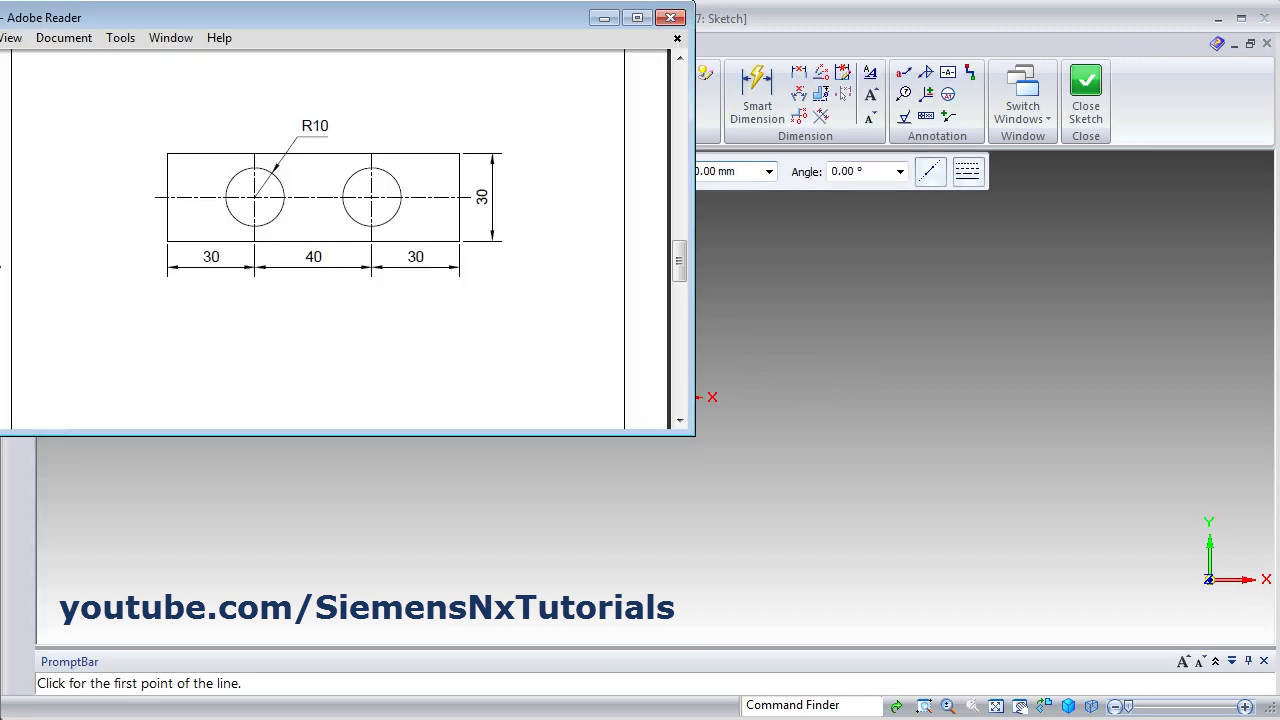
drag(682, 257, 679, 333)
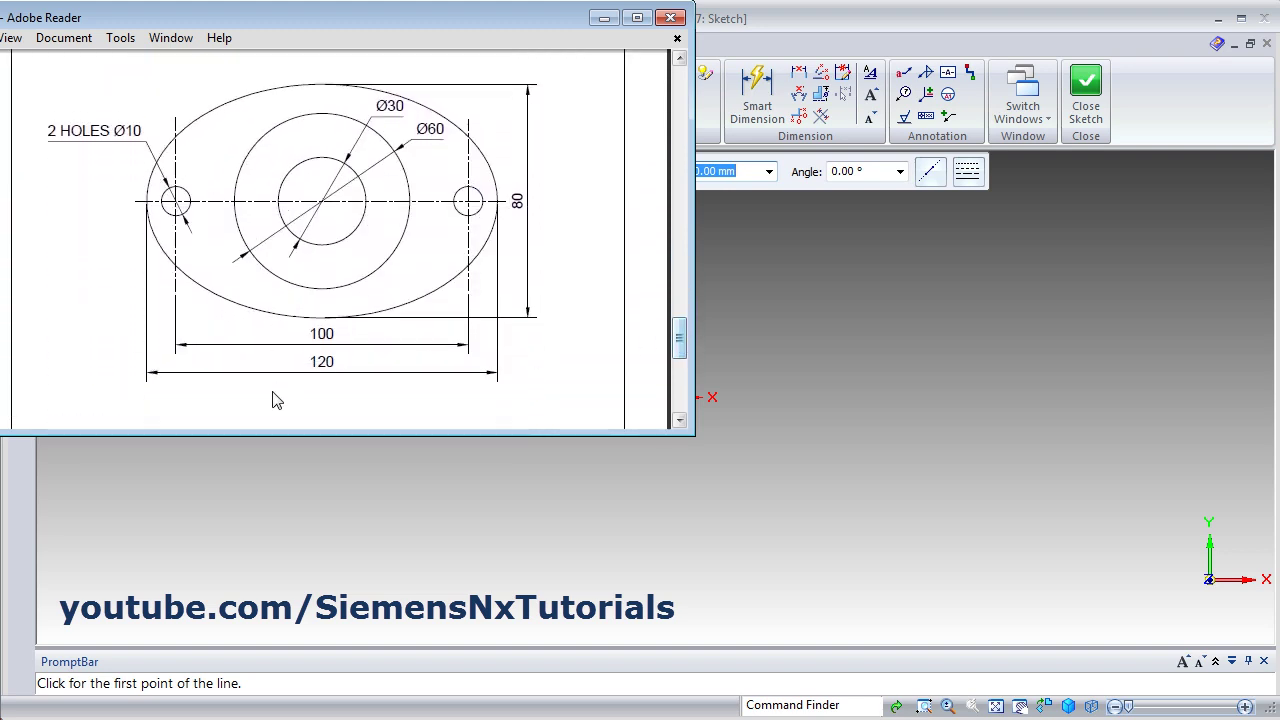
click(919, 20)
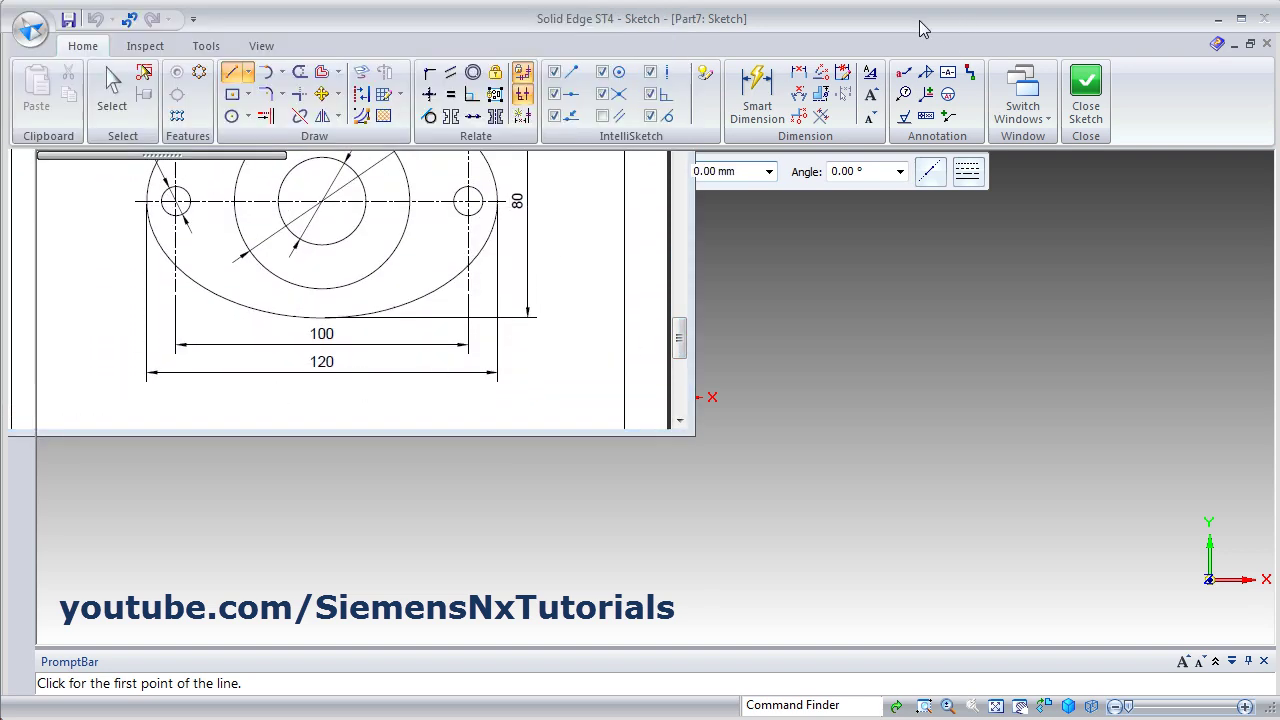
Draw a horizontal ellipse by centre point at the origin, with a primary value of about 86 mm and secondary about 43 mm
click(248, 116)
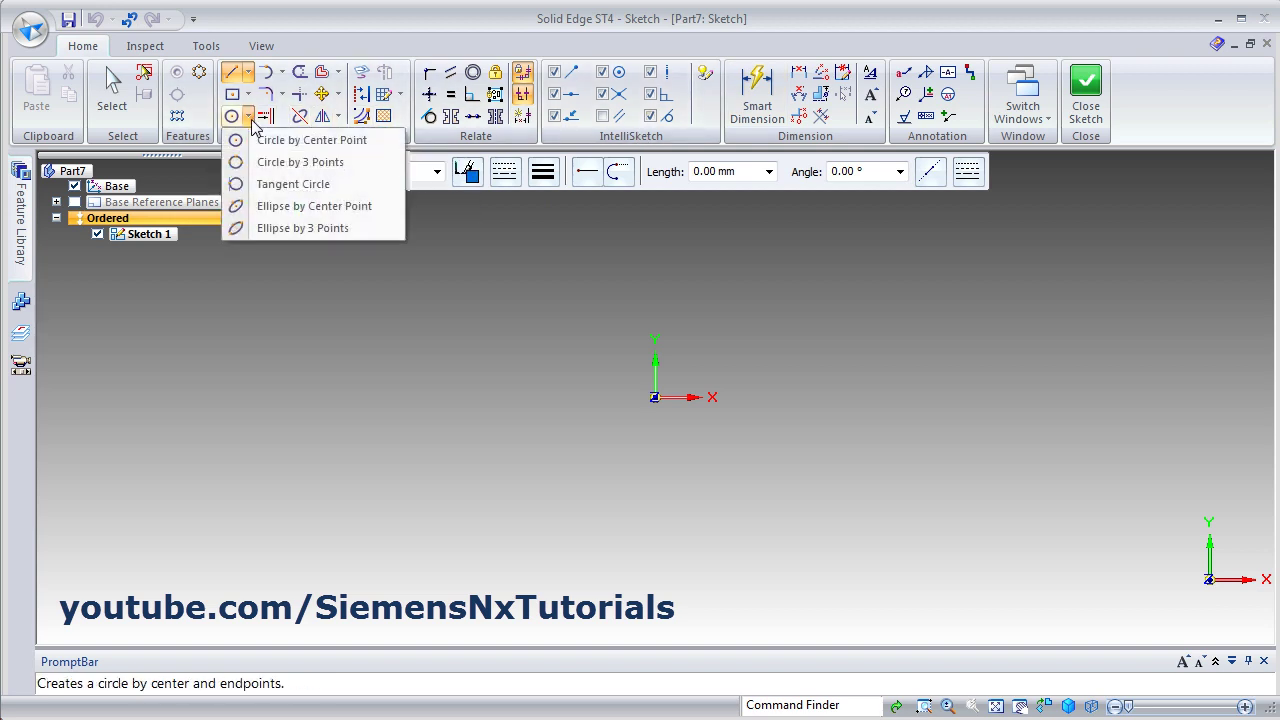
click(304, 210)
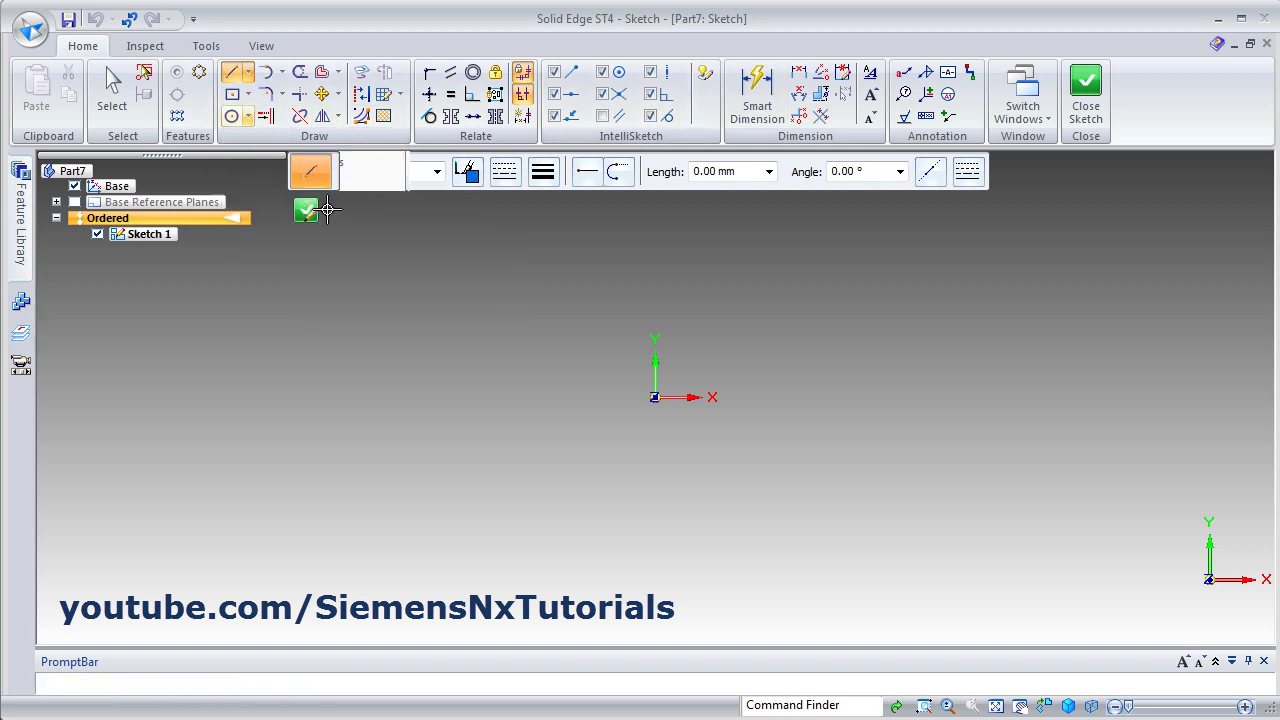
click(655, 397)
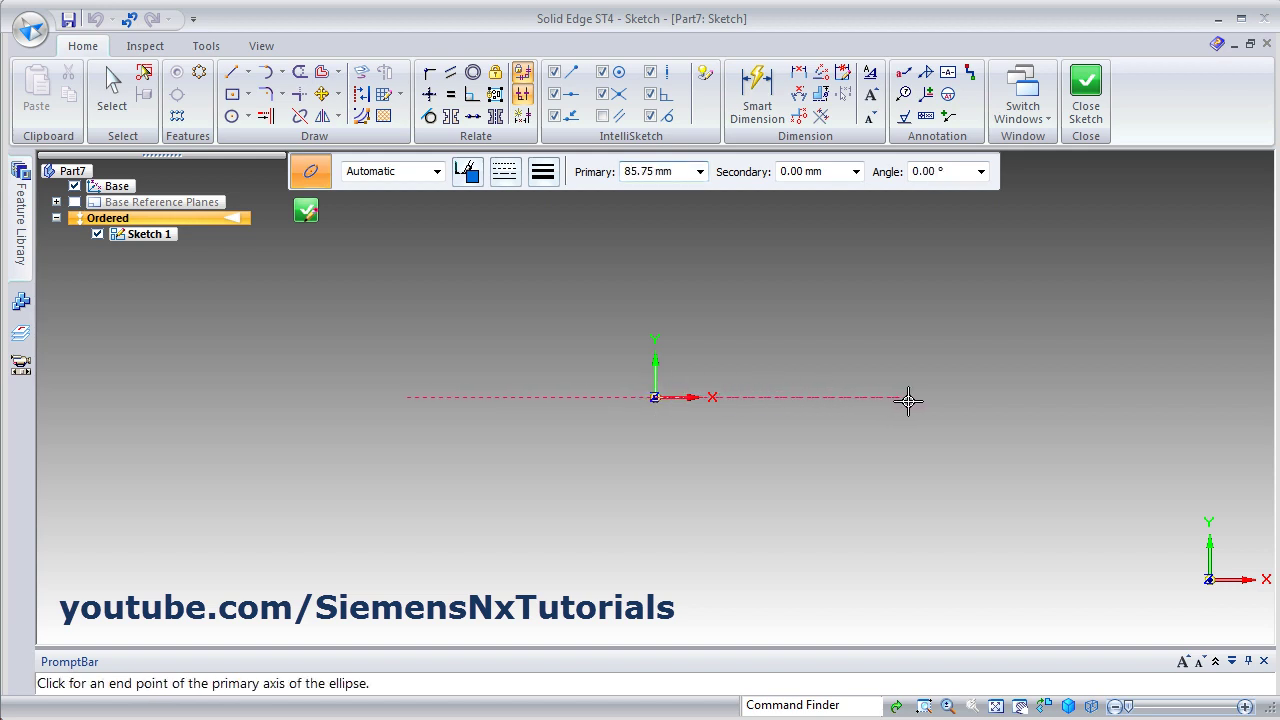
click(906, 397)
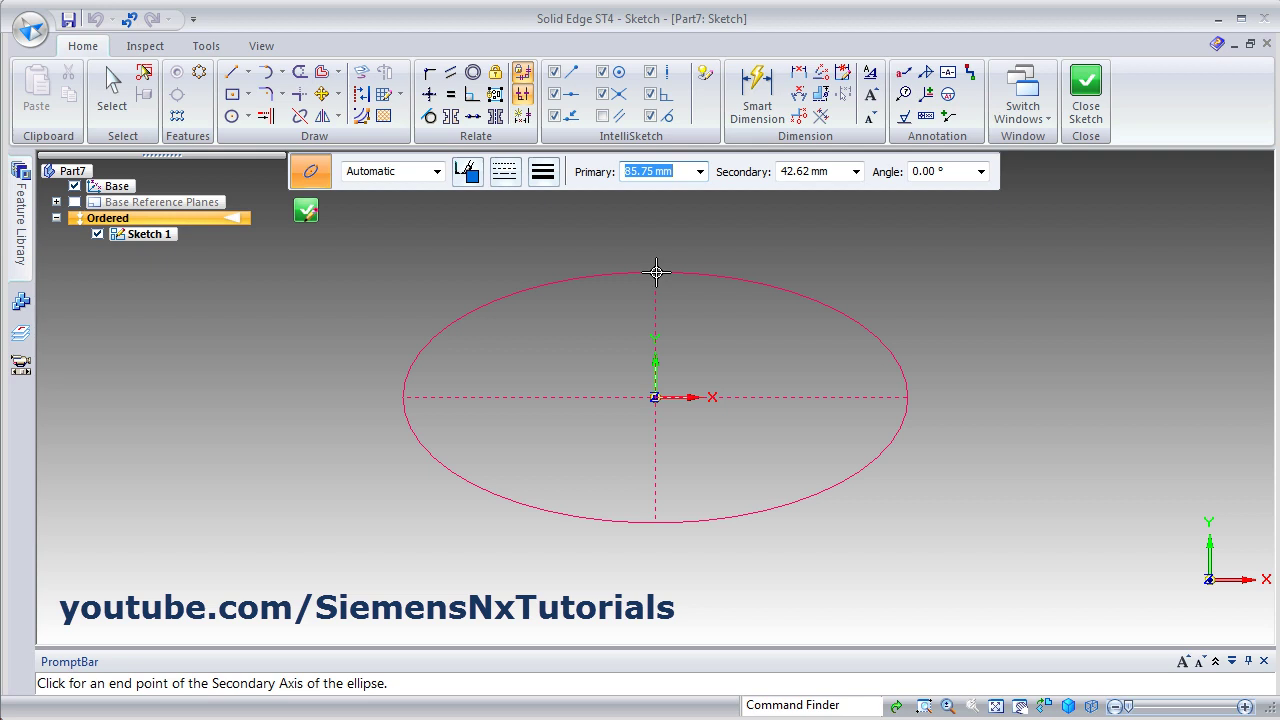
click(656, 271)
Dimension the ellipse horizontally between its two major-axis end points and set the distance to 120 mm
click(757, 95)
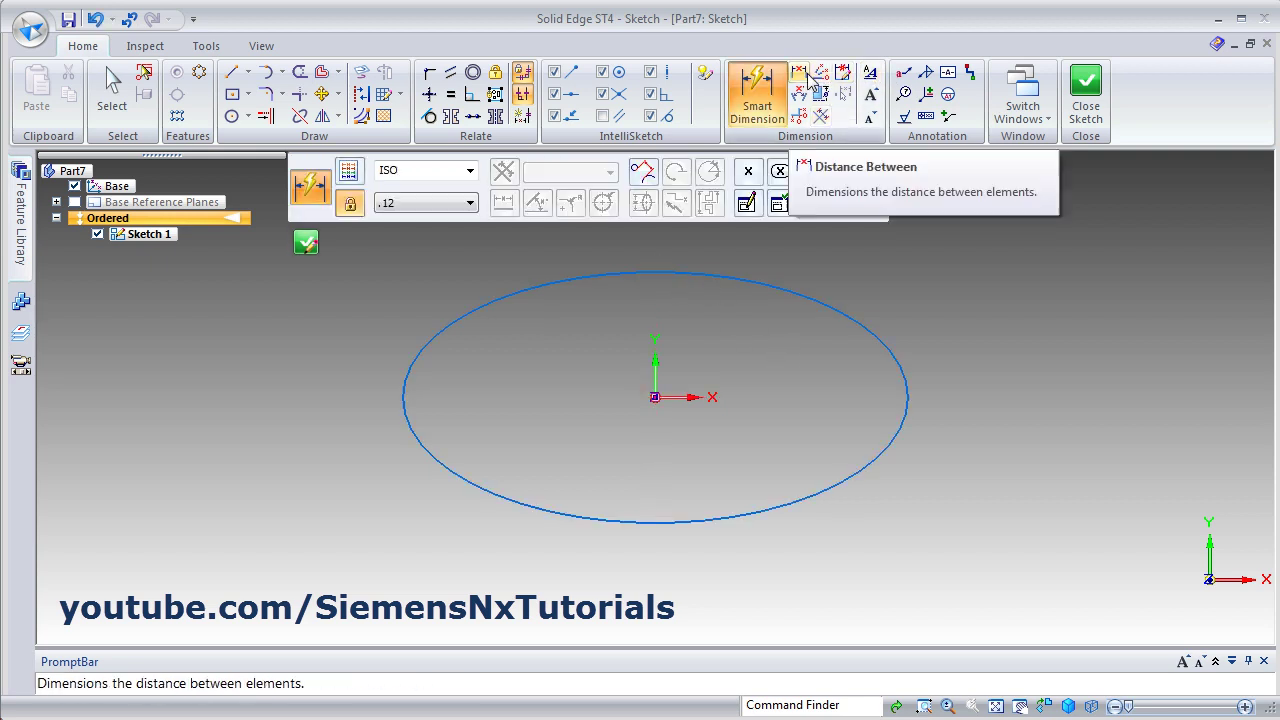
click(801, 78)
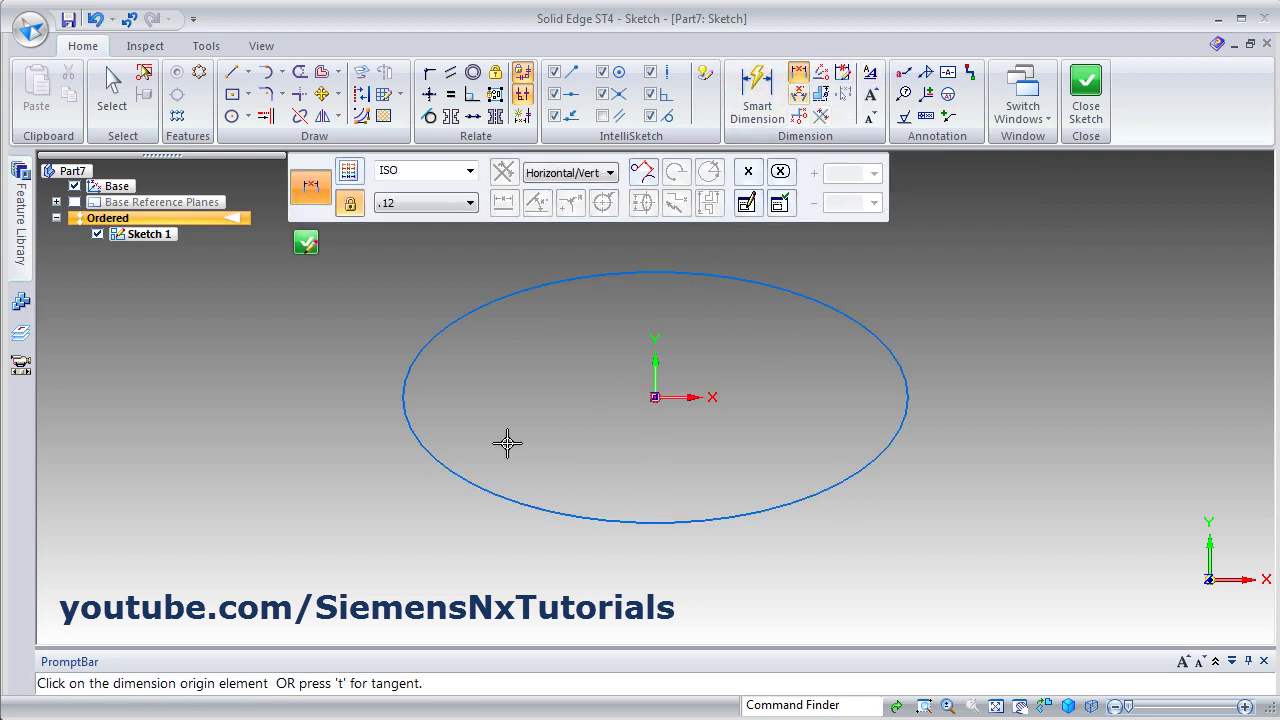
click(404, 400)
click(906, 397)
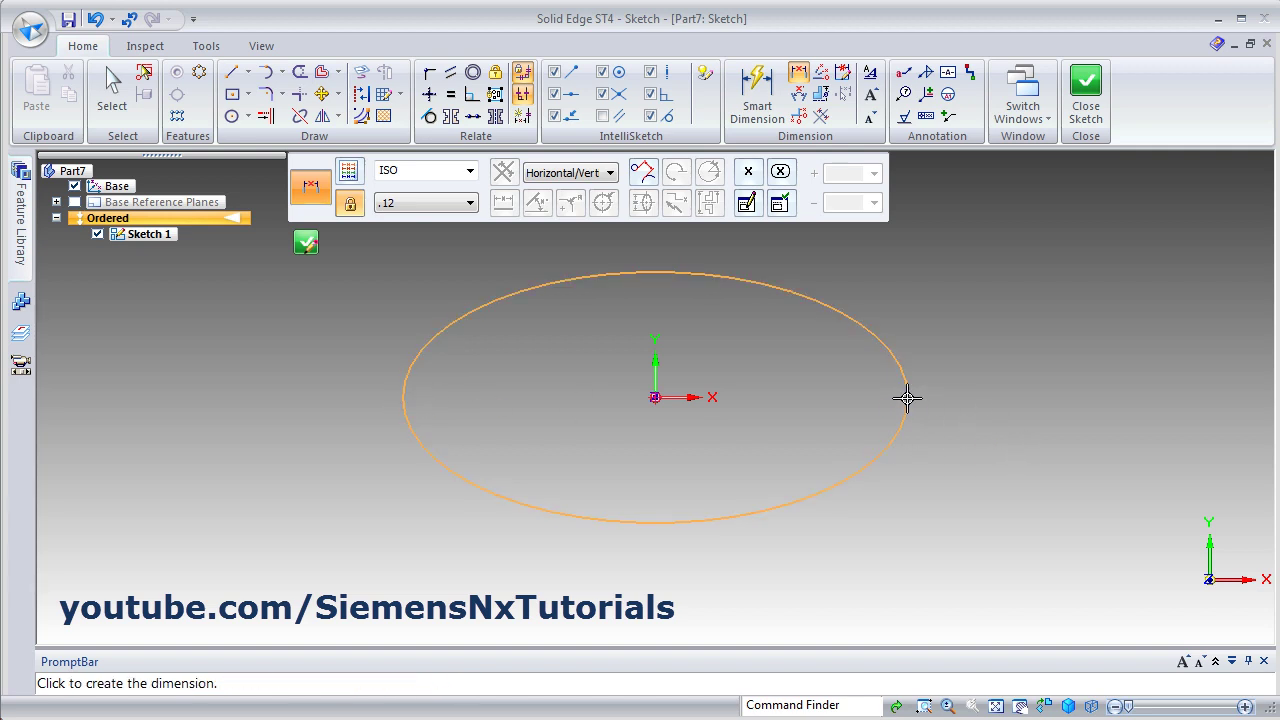
click(700, 572)
text(1)
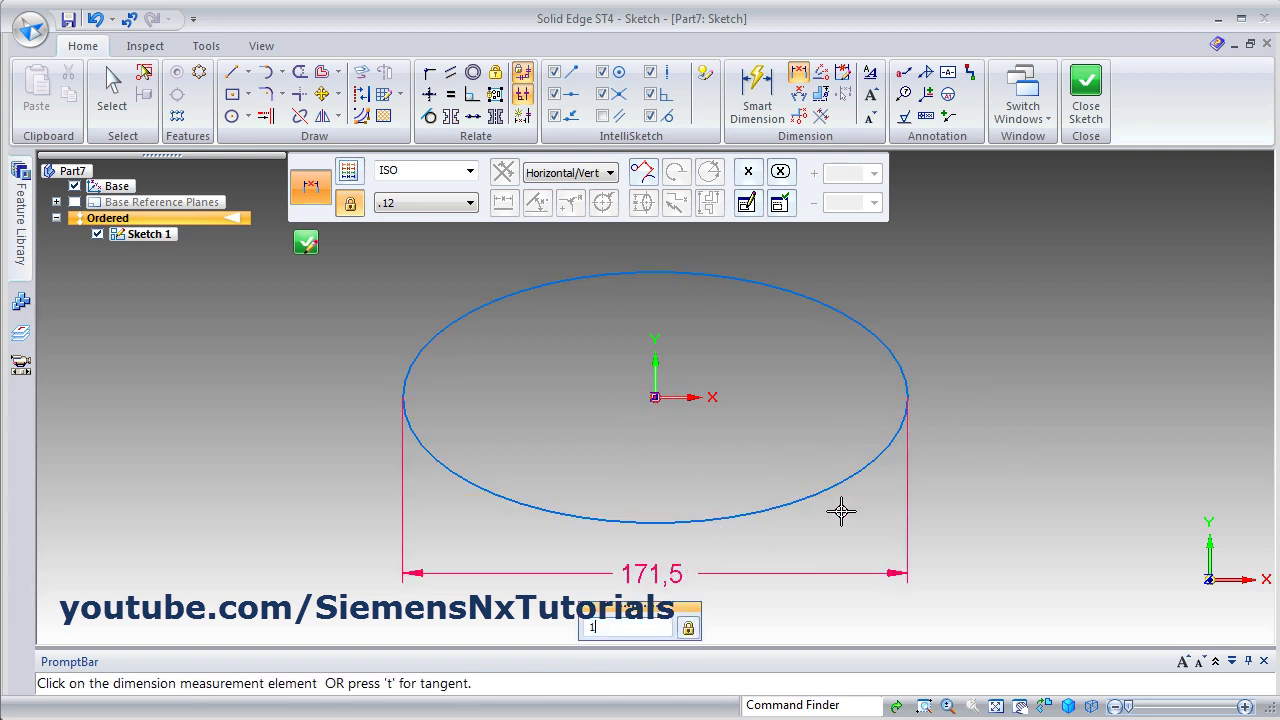
text(20)
key(Return)
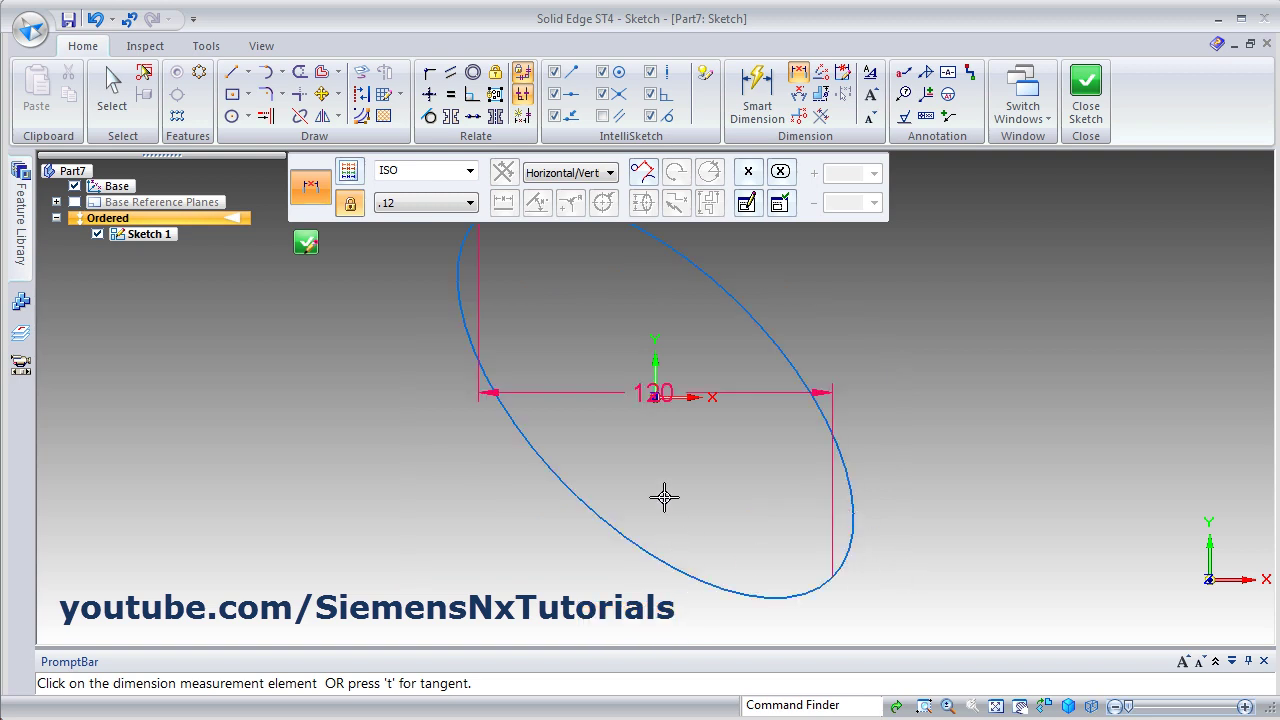
scroll(700, 508, down, 2)
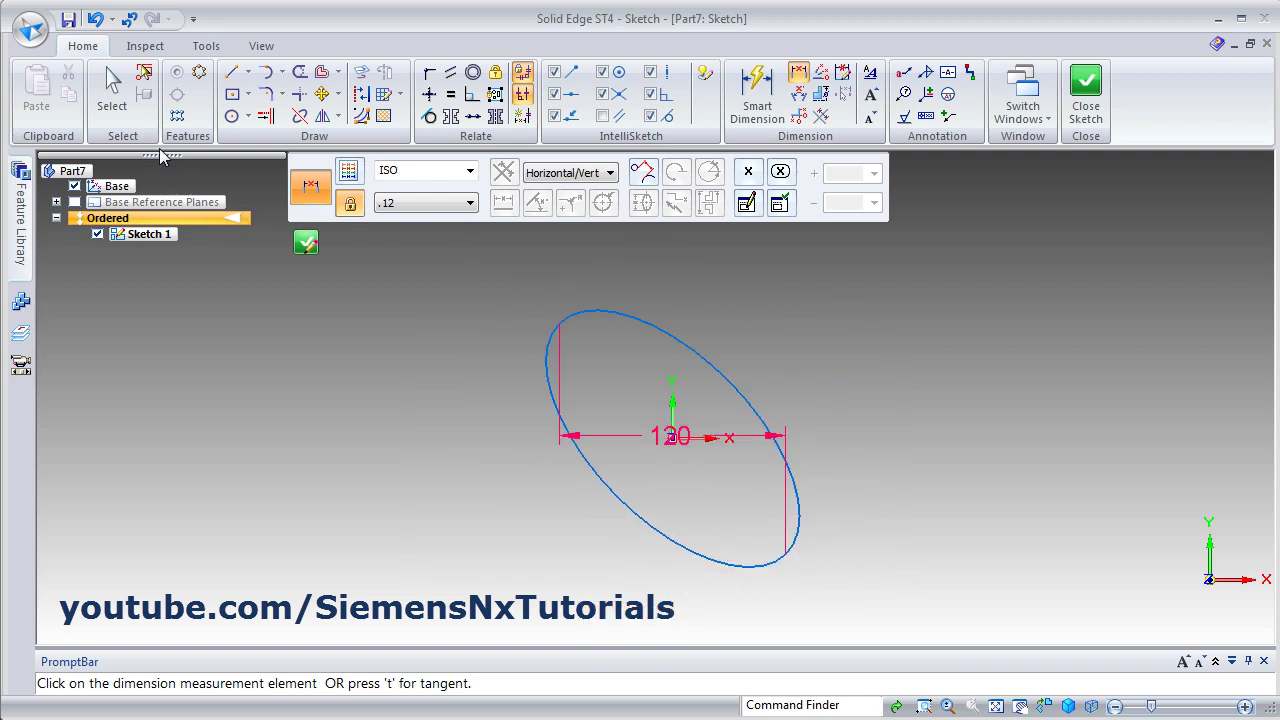
Draw a dash-dot centre line joining the two major-axis end points of the tilted ellipse
click(232, 72)
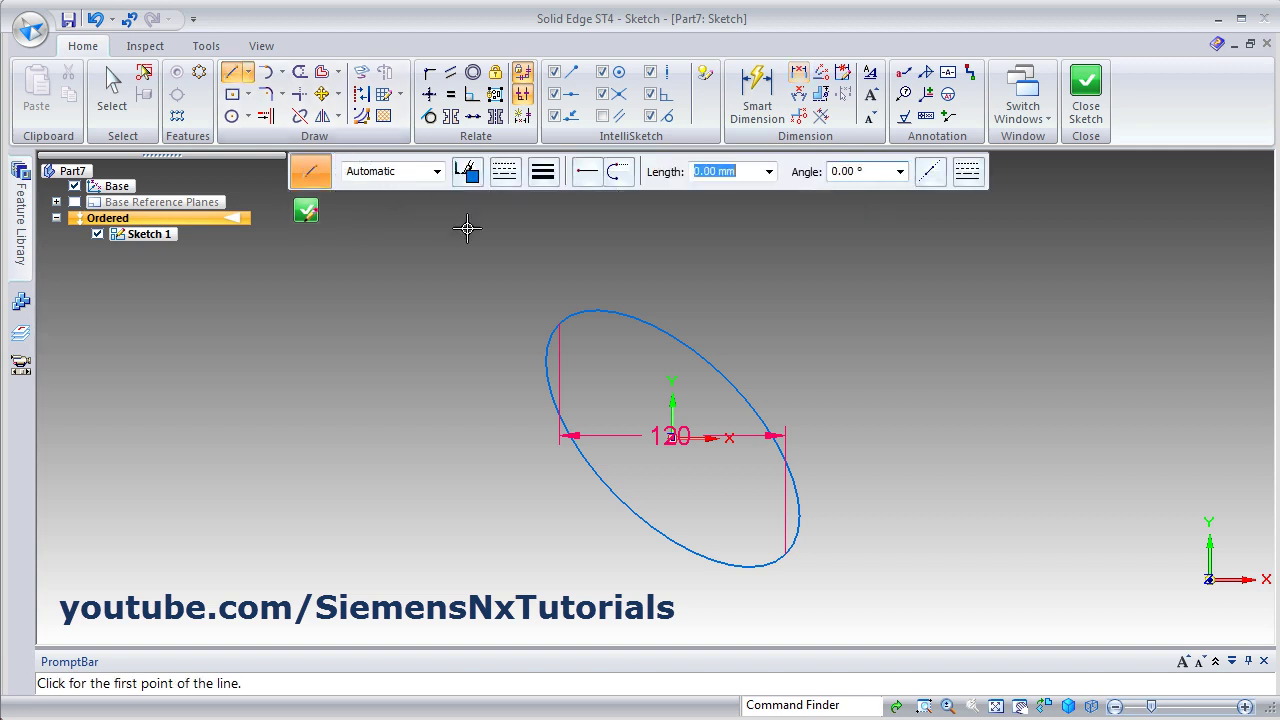
click(505, 175)
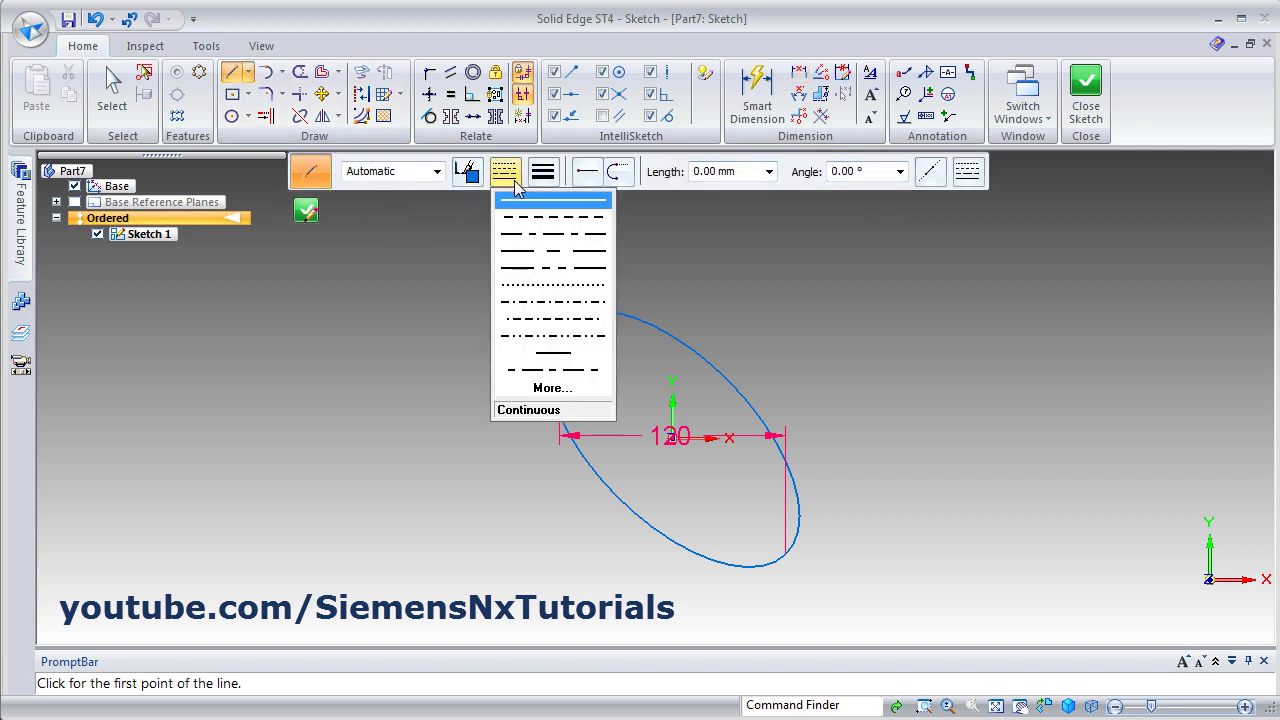
click(548, 235)
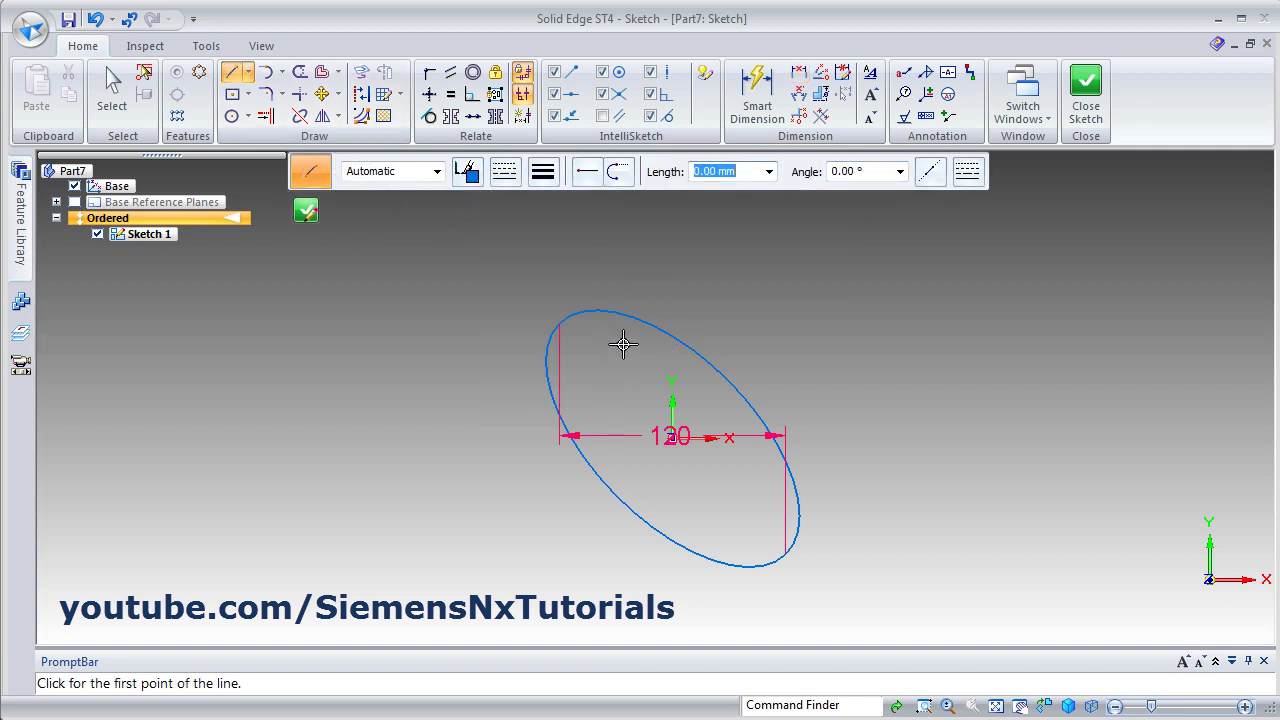
click(561, 323)
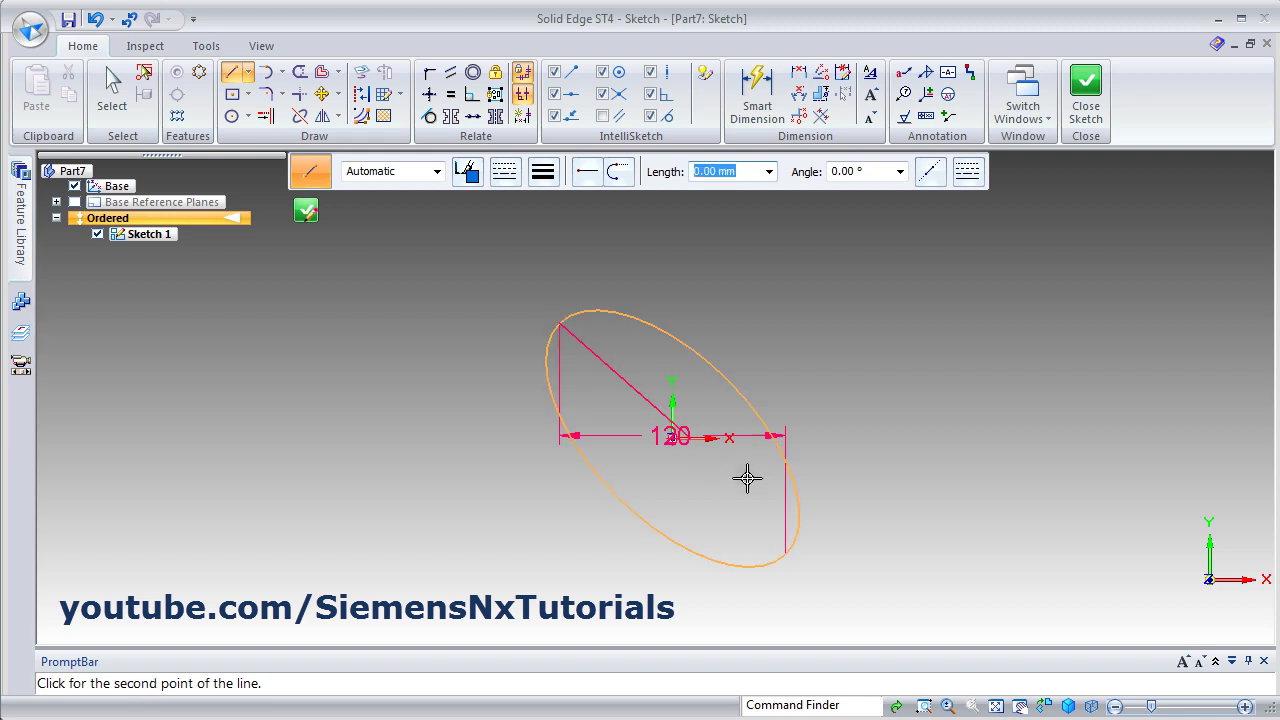
click(786, 553)
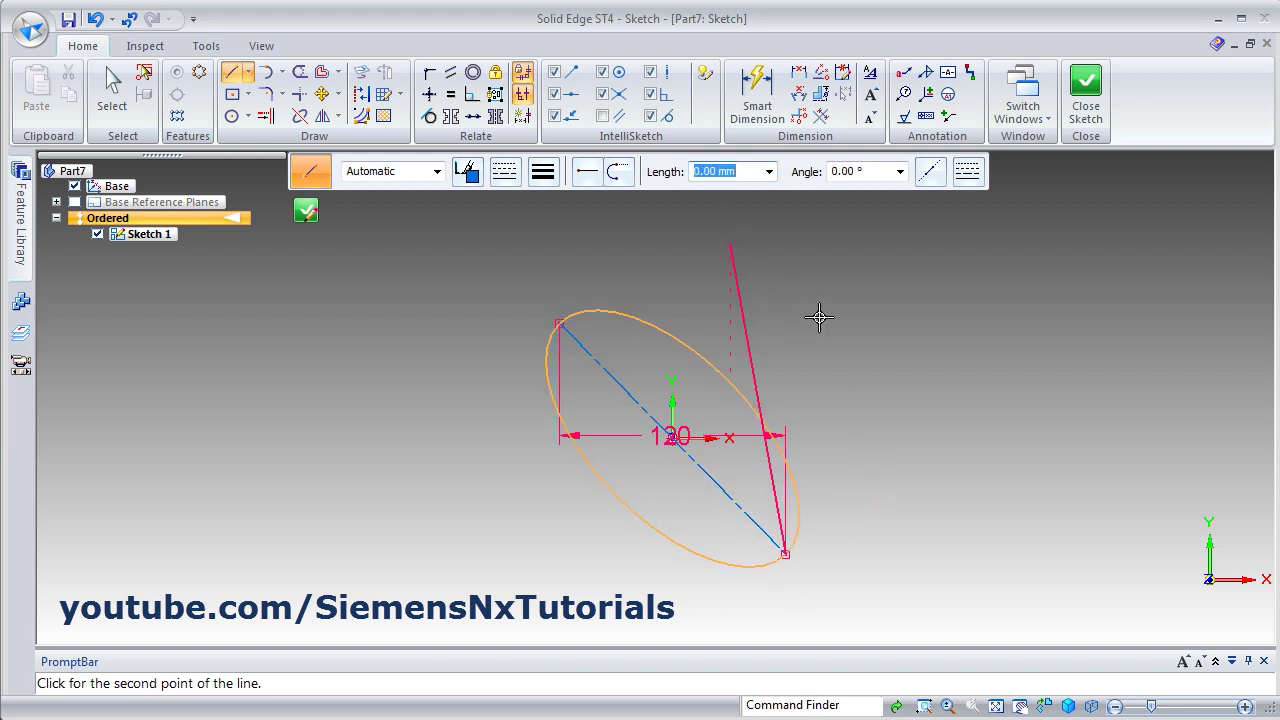
right_click(827, 348)
key(Escape)
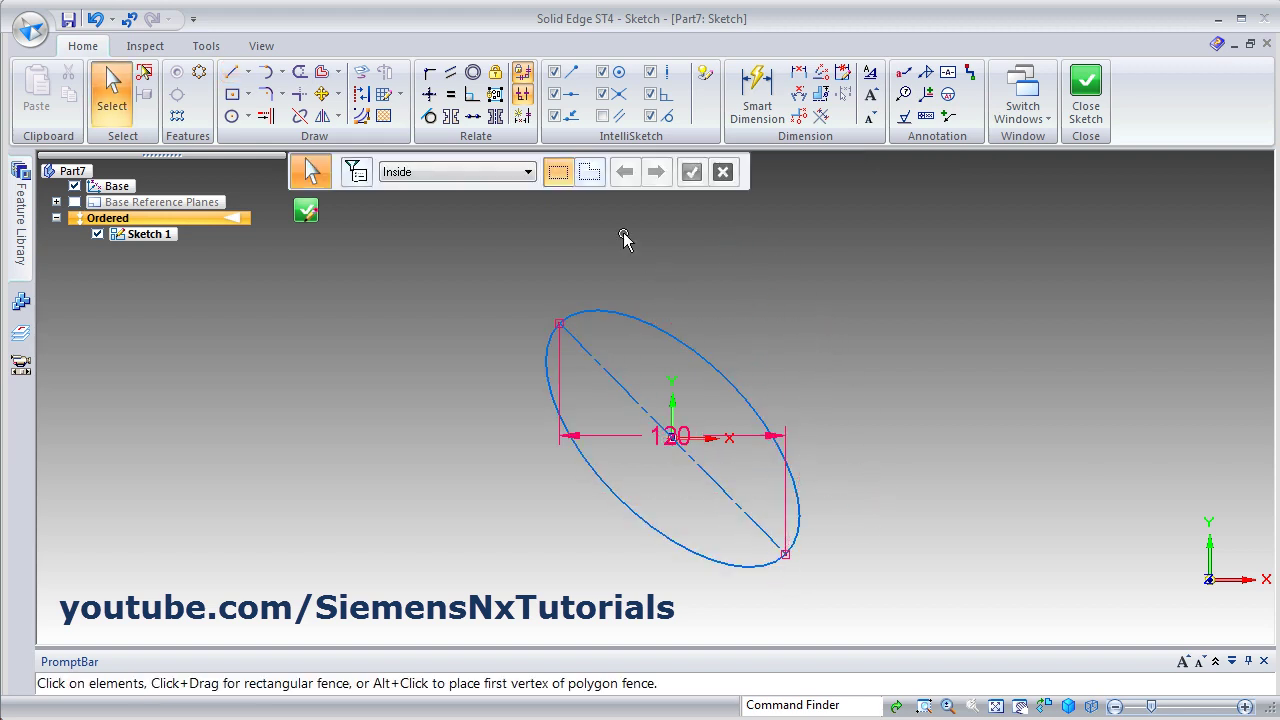
Try to apply a horizontal/vertical relationship to the ellipse's dash-dot axis line
click(431, 101)
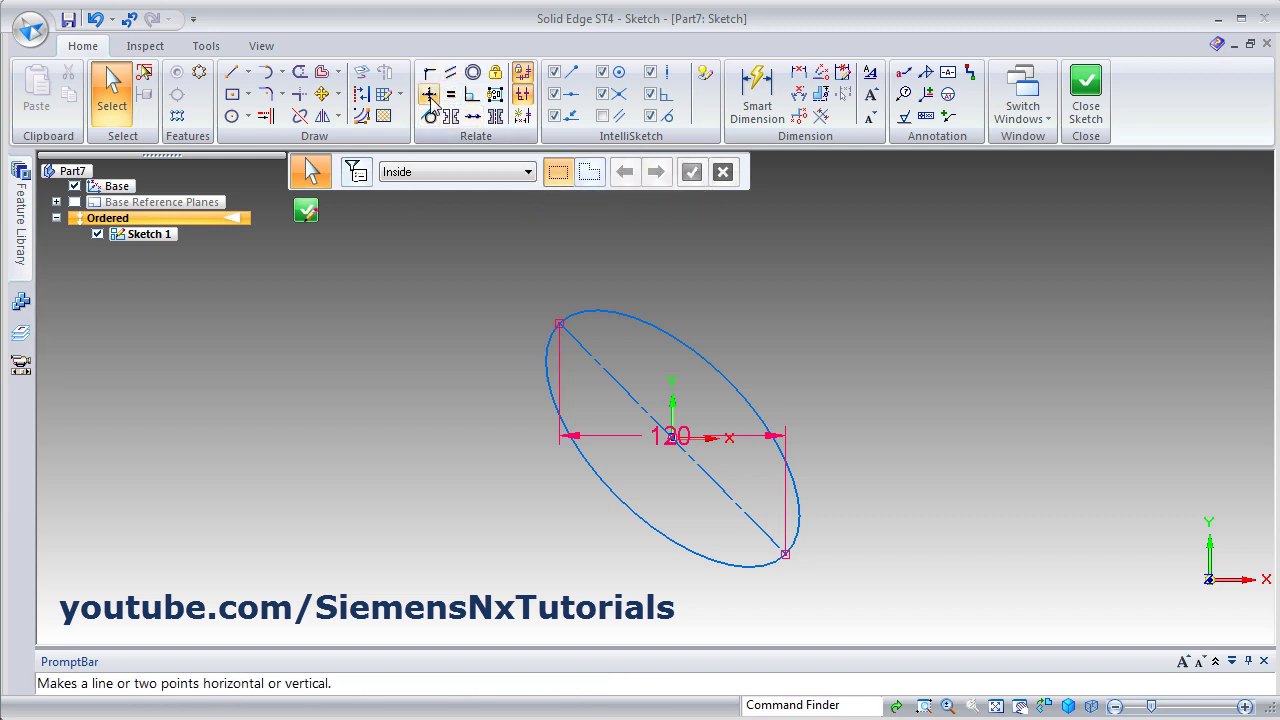
click(741, 514)
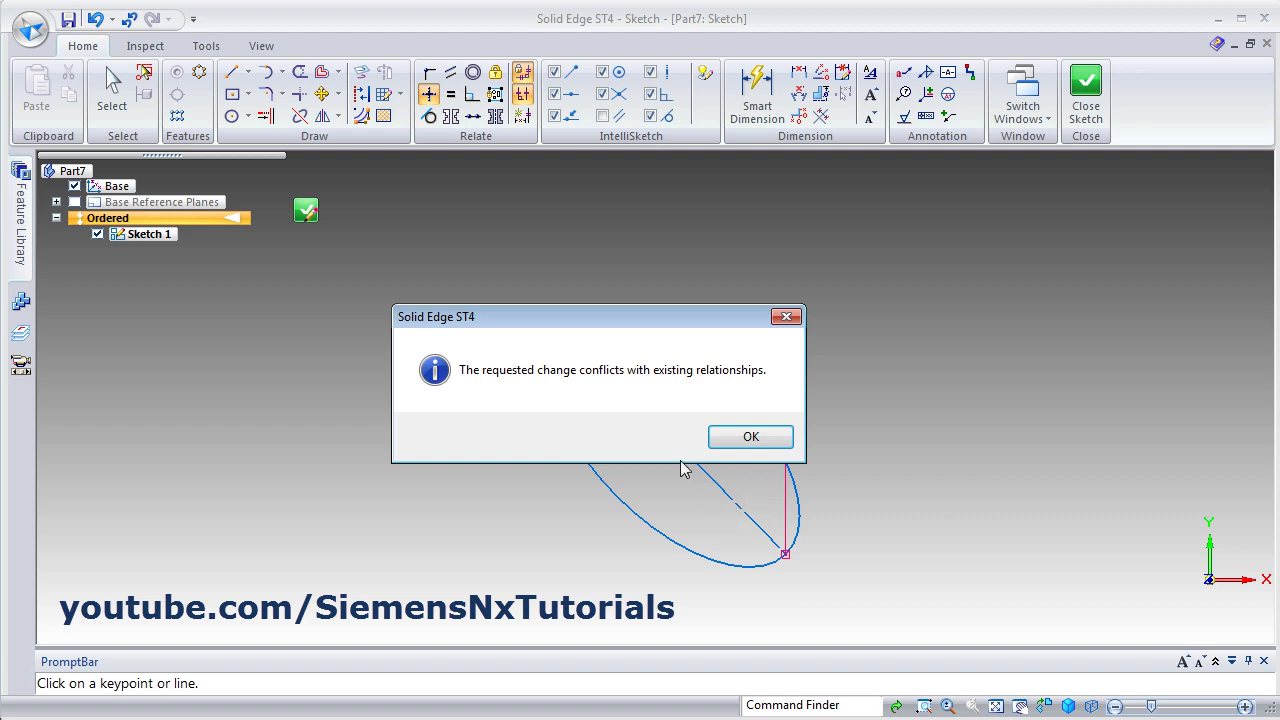
click(751, 437)
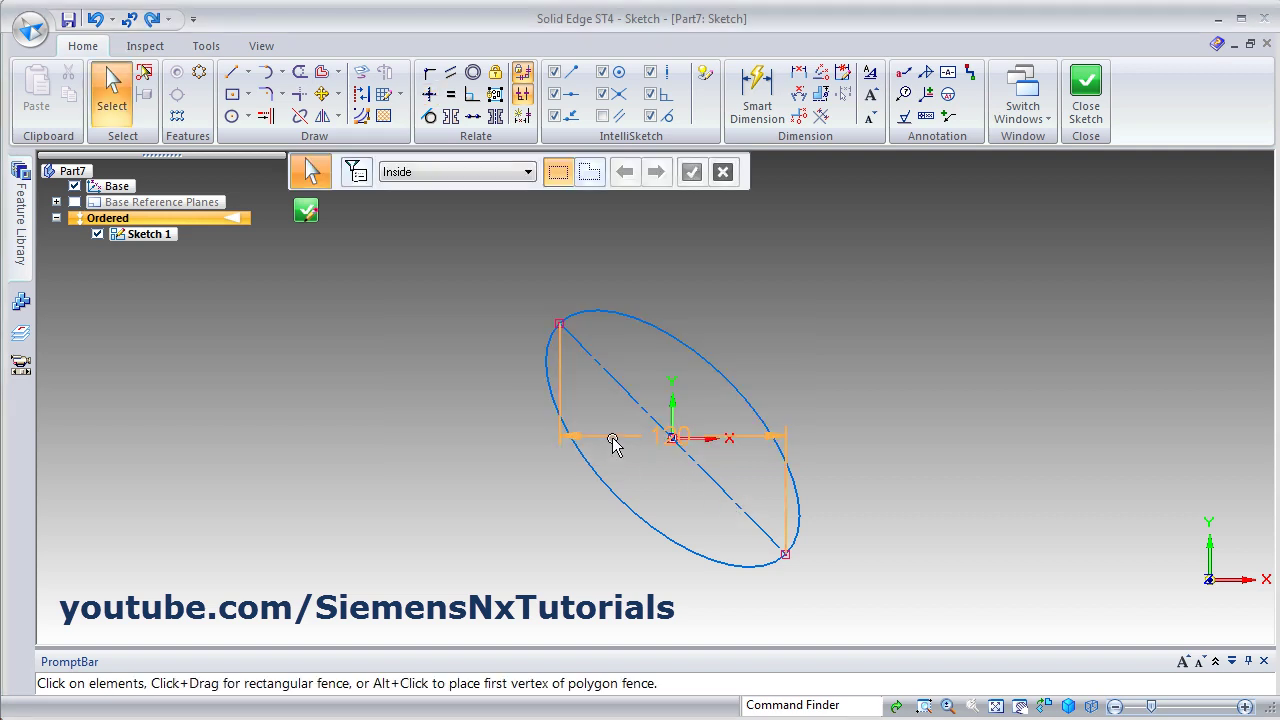
Delete the ellipse's 120 mm dimension and apply a horizontal/vertical relationship to its dash-dot axis line
click(613, 438)
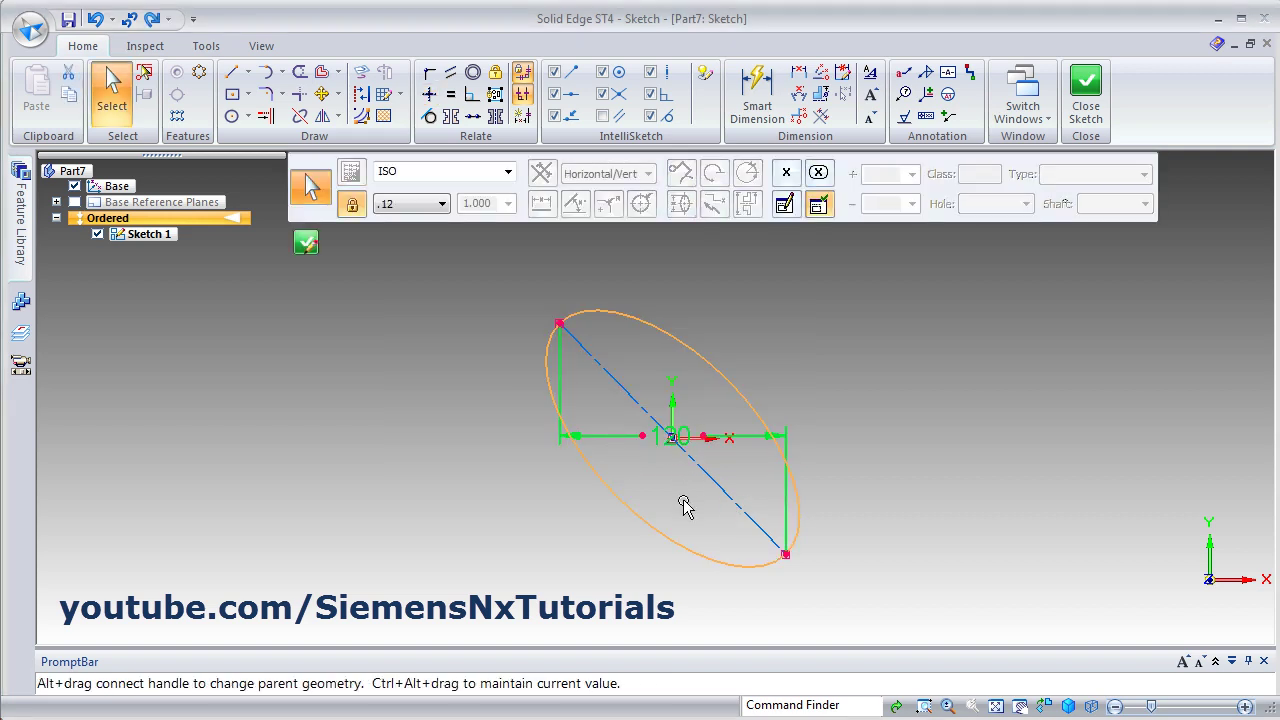
key(Delete)
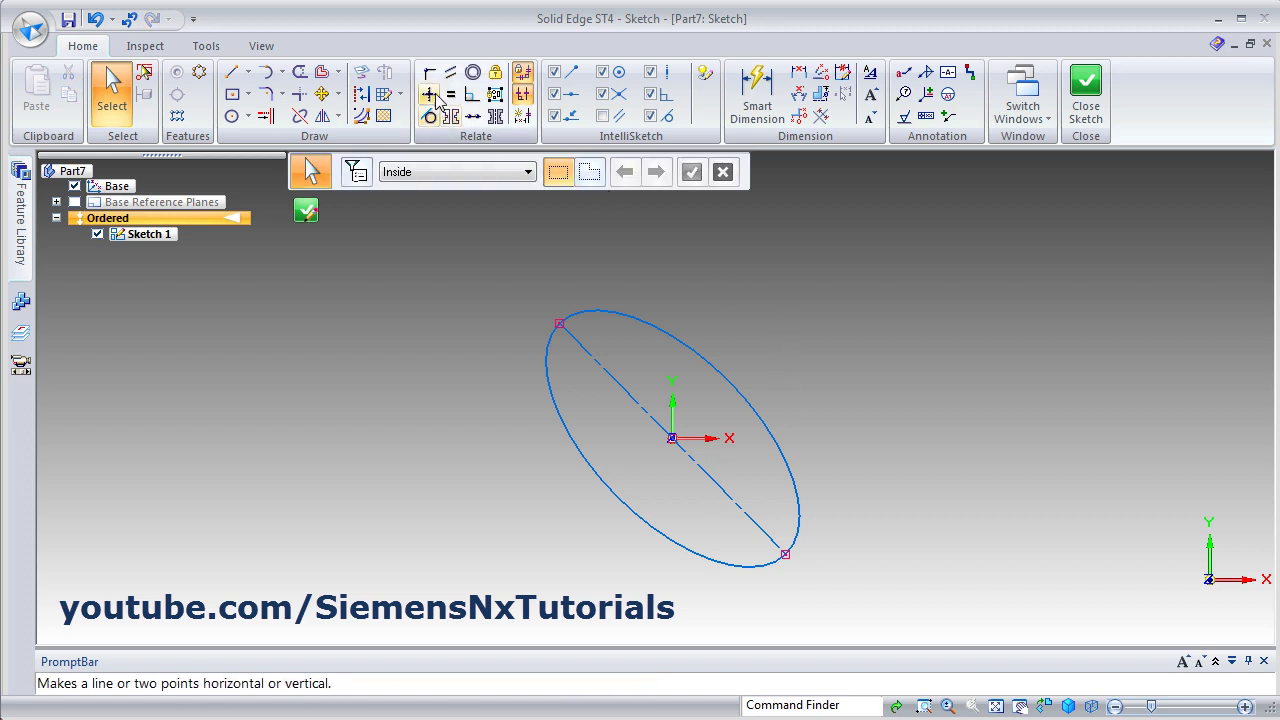
click(430, 94)
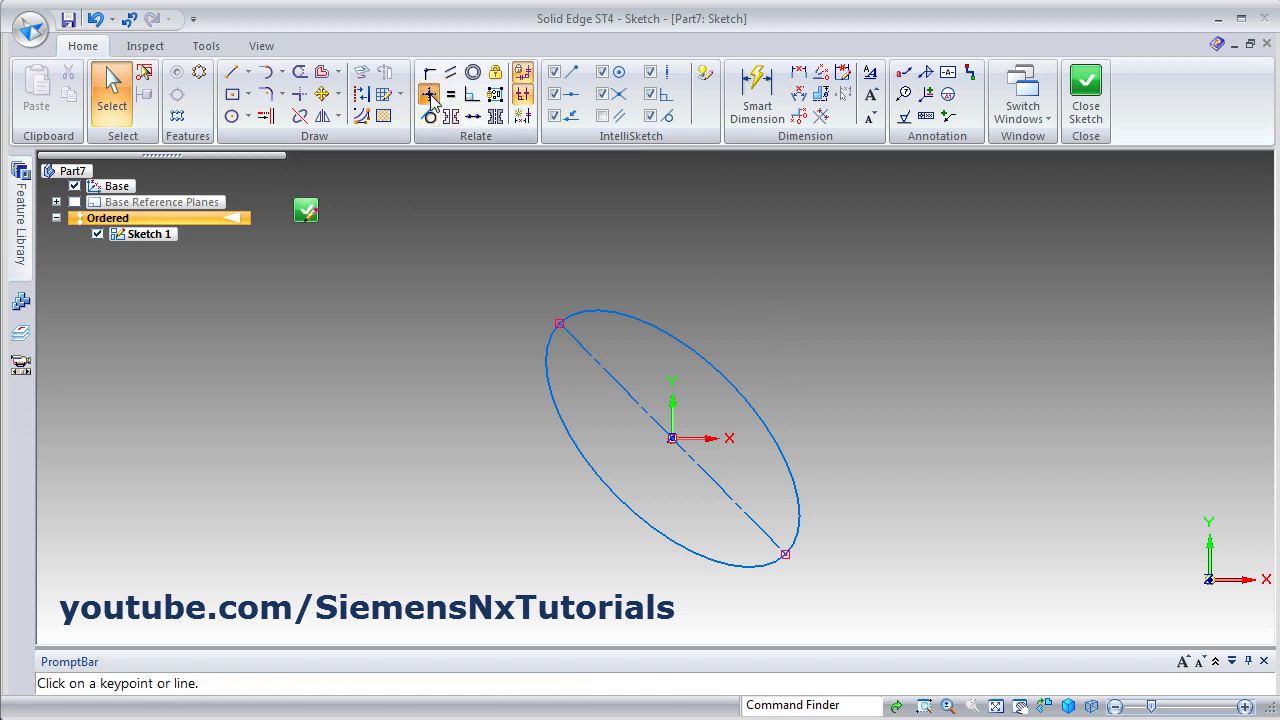
click(718, 489)
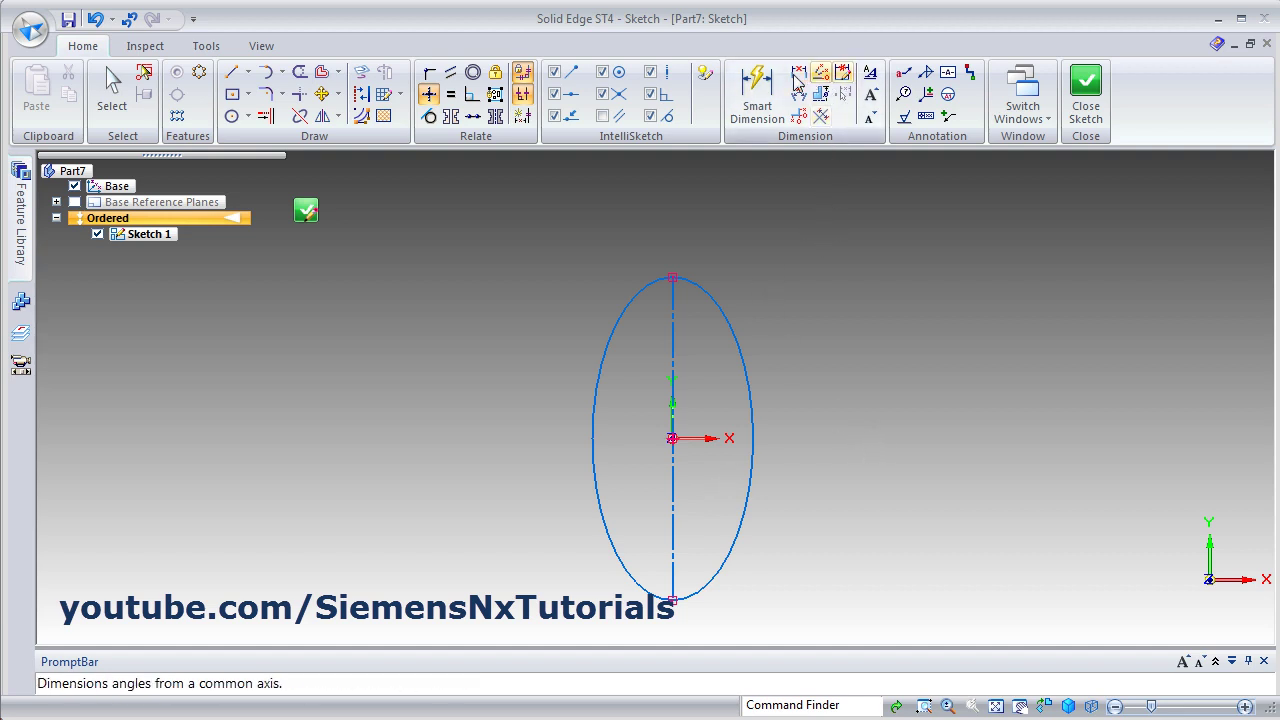
Dimension the upright ellipse's width between its side quadrant points and set it to 120 mm
click(797, 76)
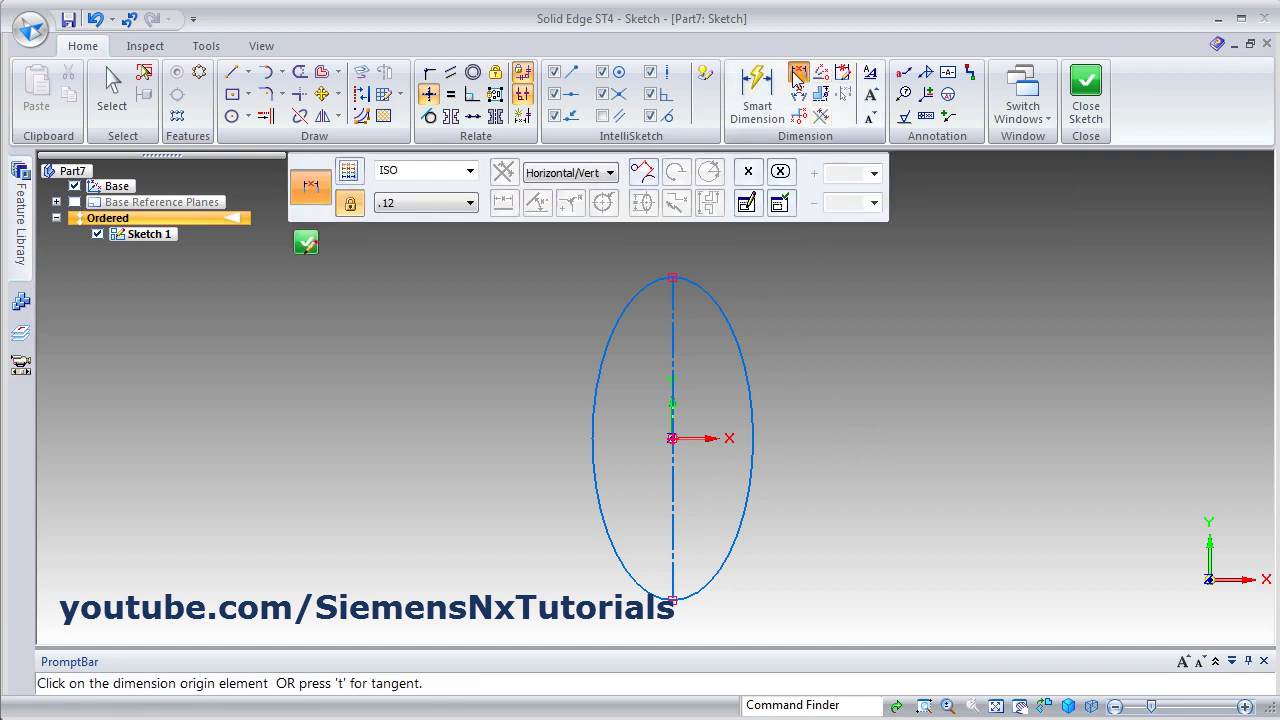
click(593, 438)
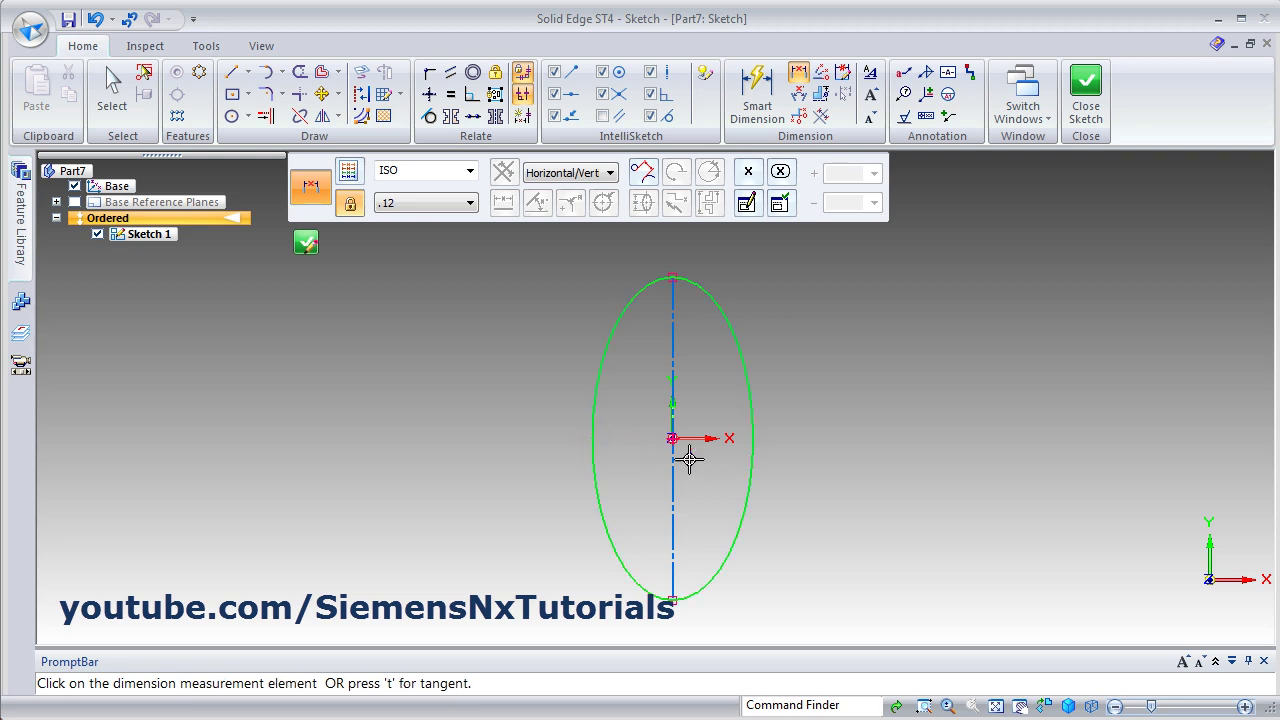
click(765, 441)
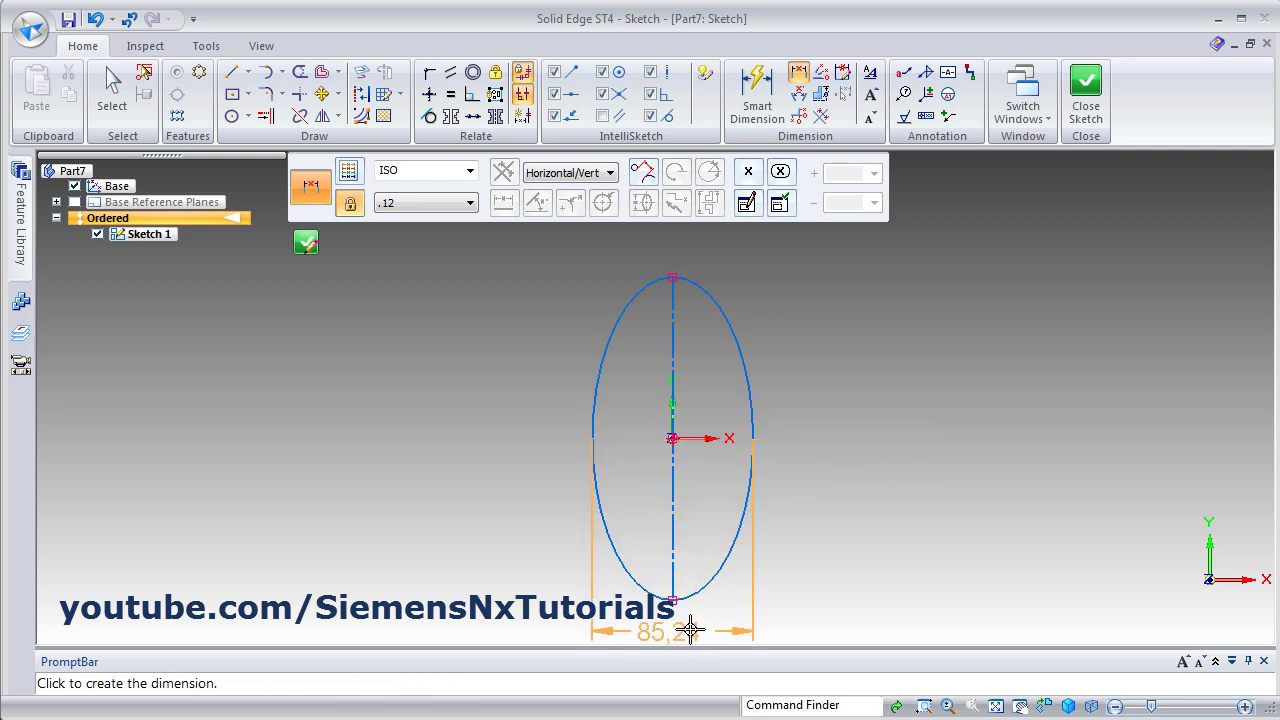
click(691, 629)
text(12)
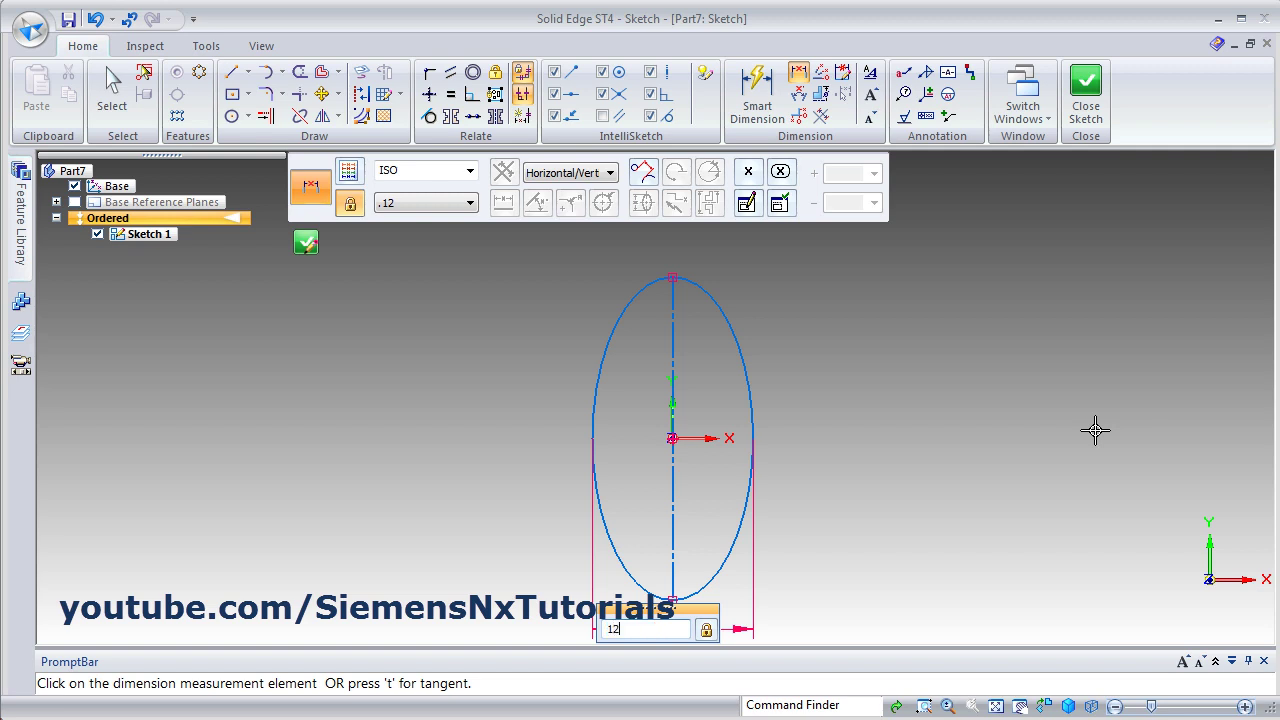
text(0)
key(Return)
key(Escape)
Dimension the ellipse's height between the two ends of the vertical axis line and set it to 80 mm
click(757, 100)
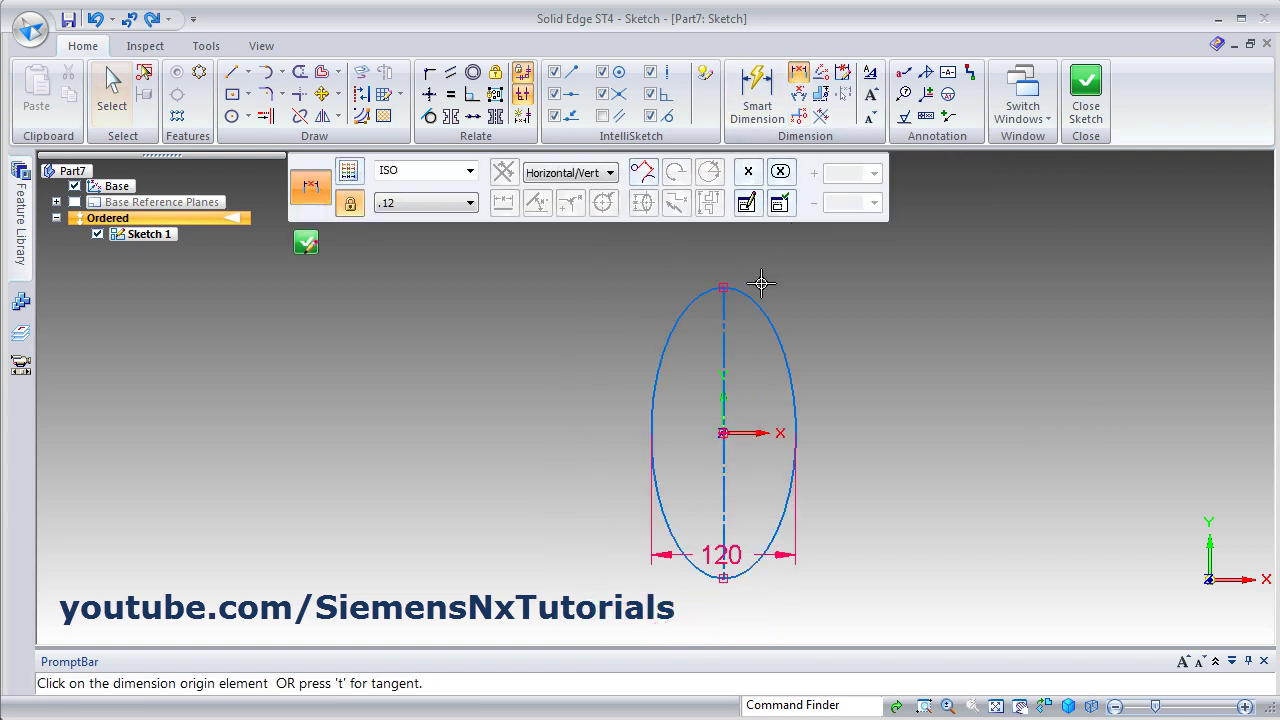
click(723, 290)
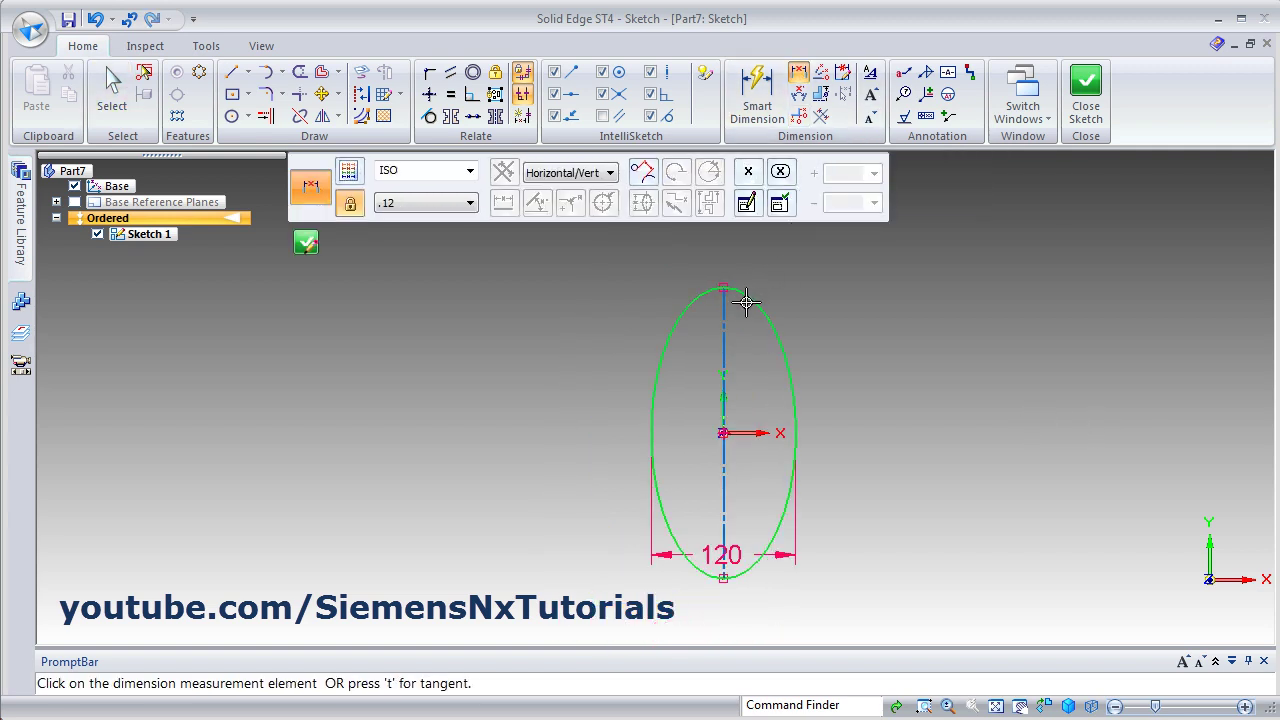
click(725, 578)
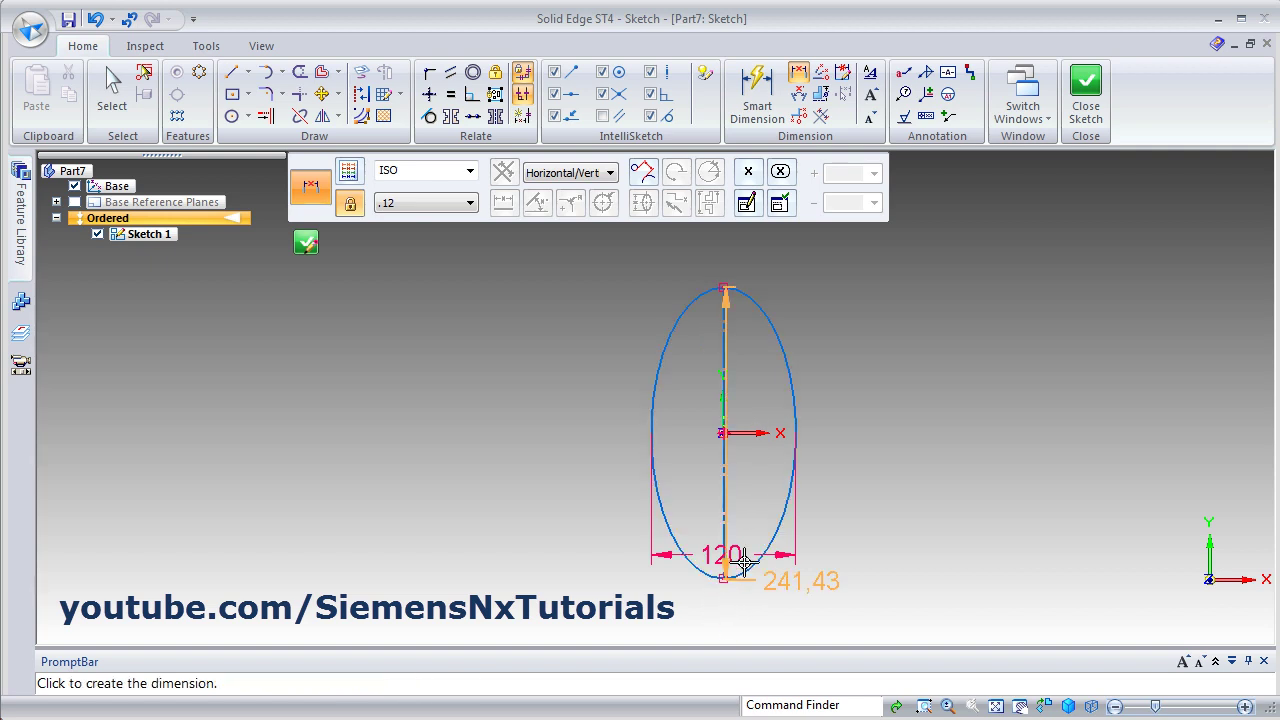
click(888, 440)
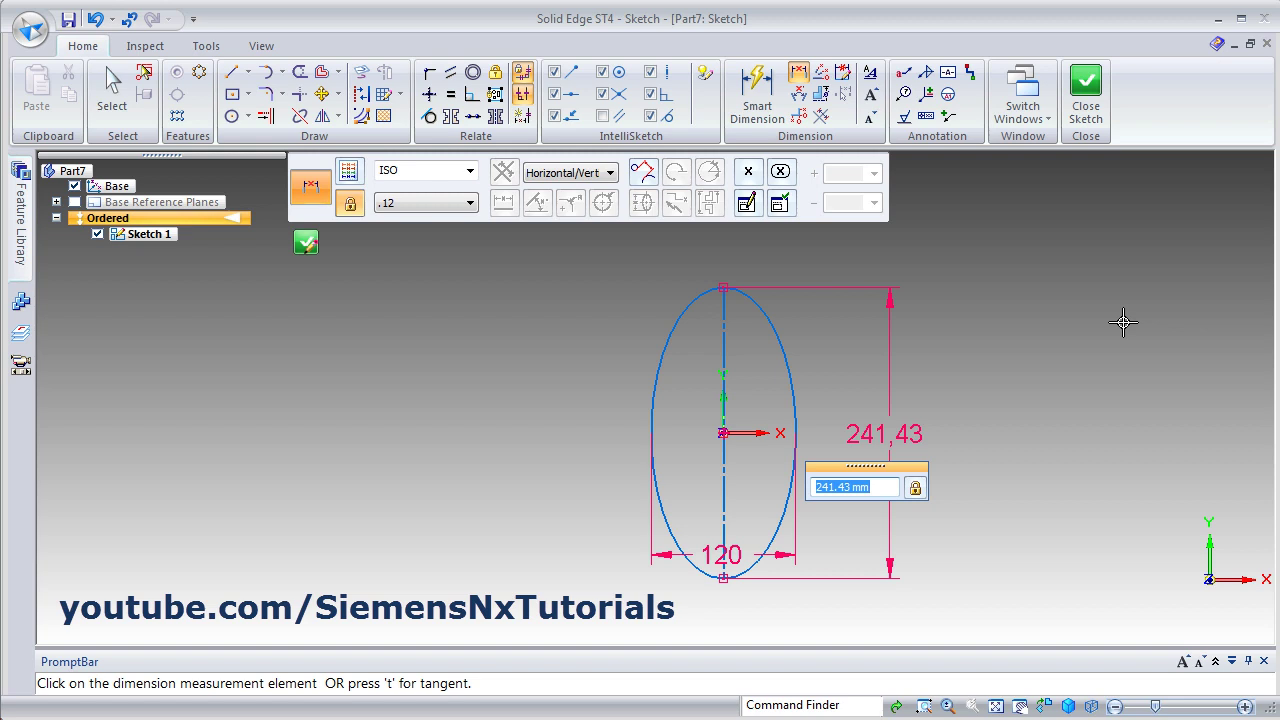
text(80)
key(Return)
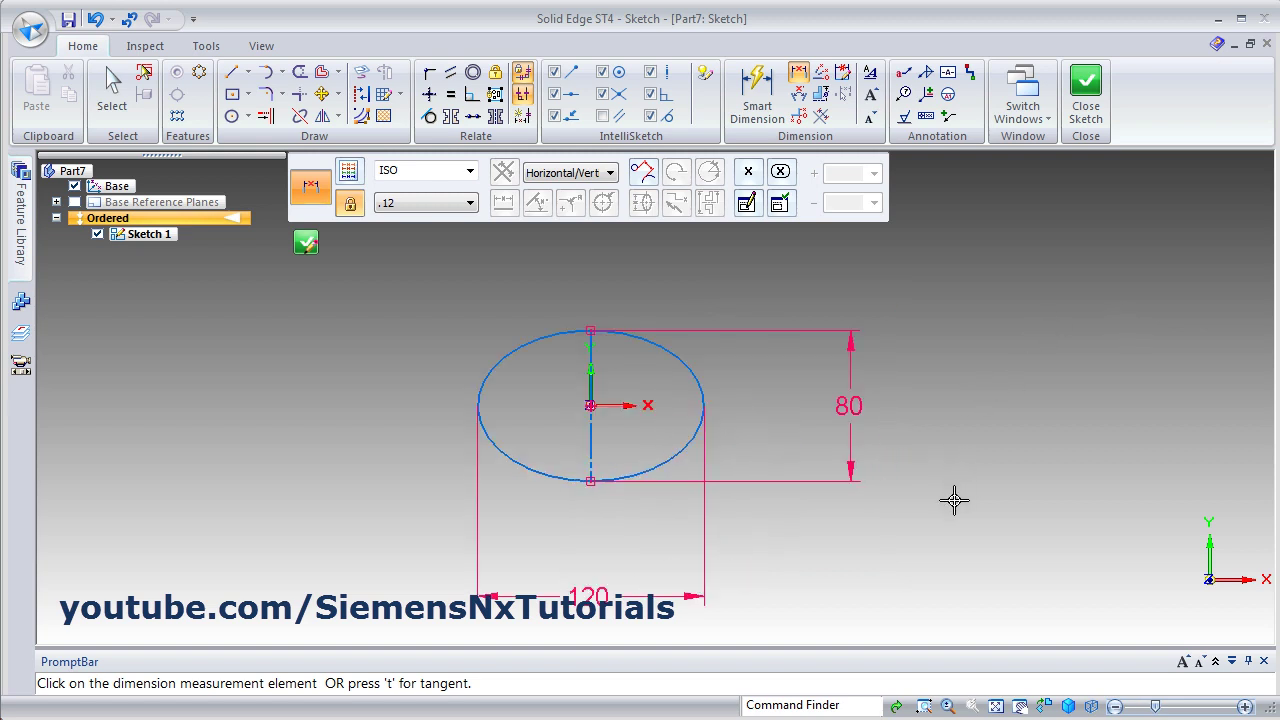
Check the circle diameters in the Adobe Reader drawing, then draw a dash-dot circle about 51 mm in diameter at the ellipse's centre
scroll(860, 468, up, 1)
key(alt+Tab)
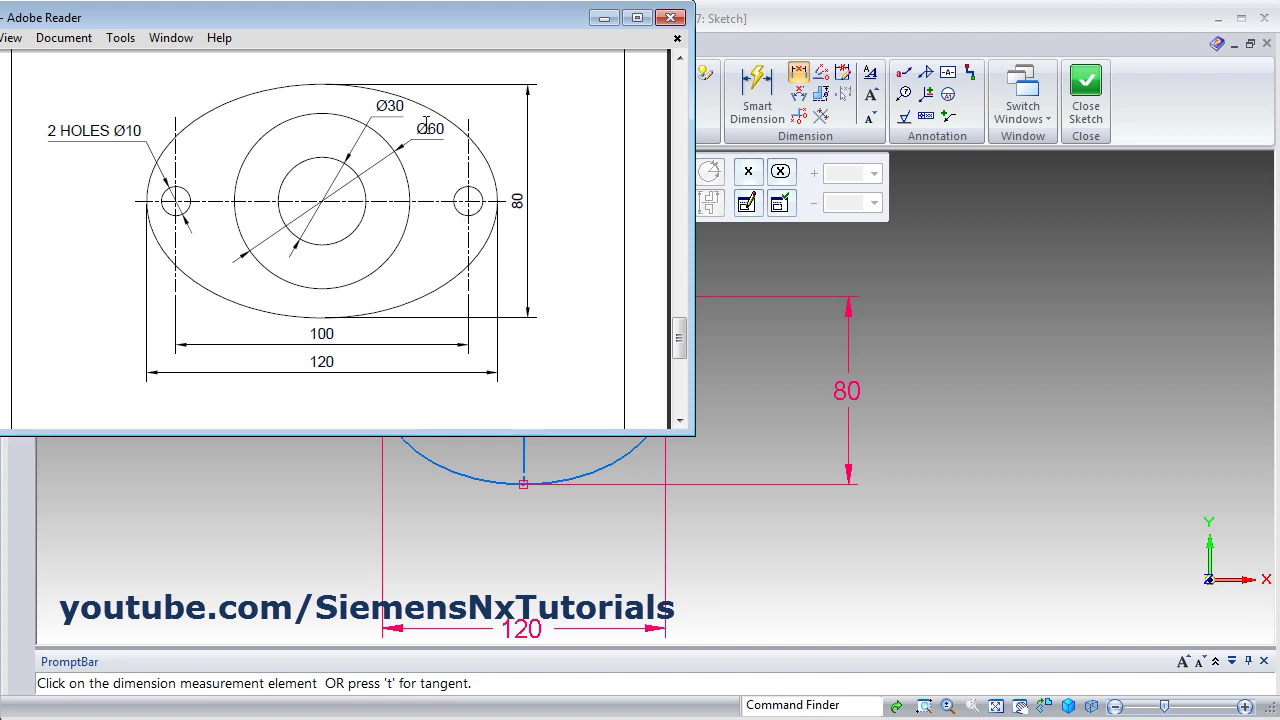
click(1003, 335)
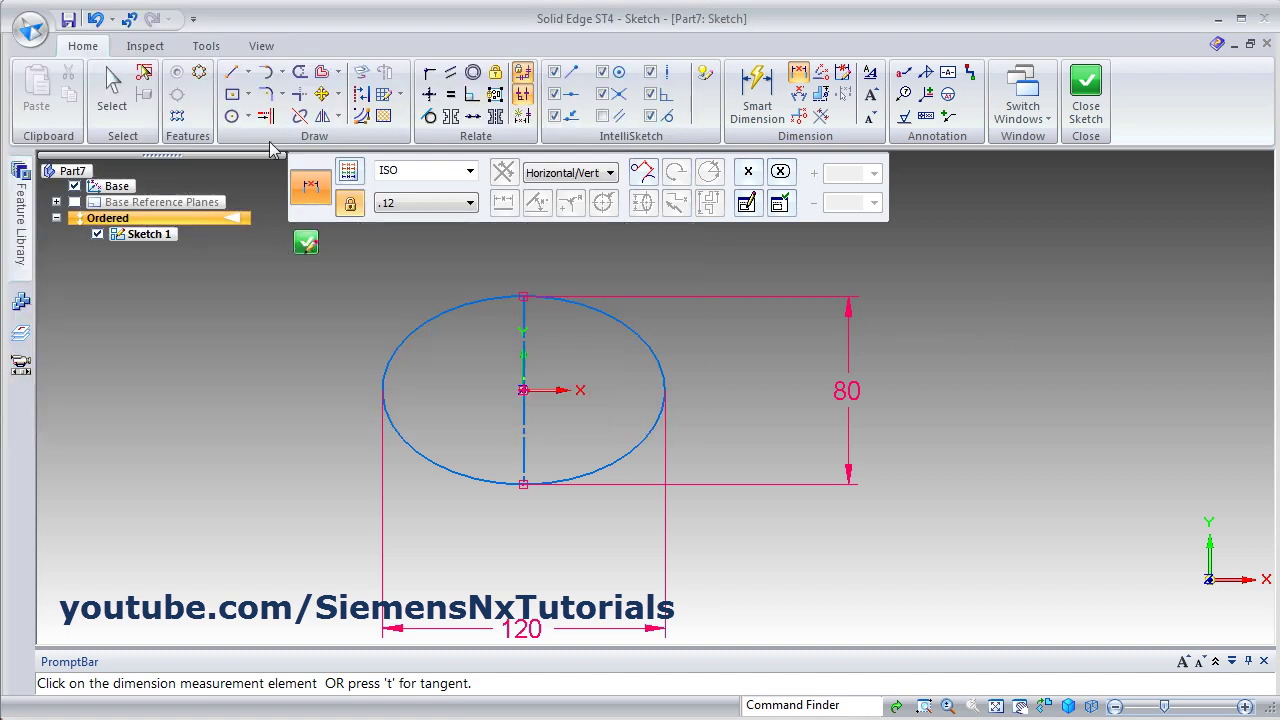
click(232, 117)
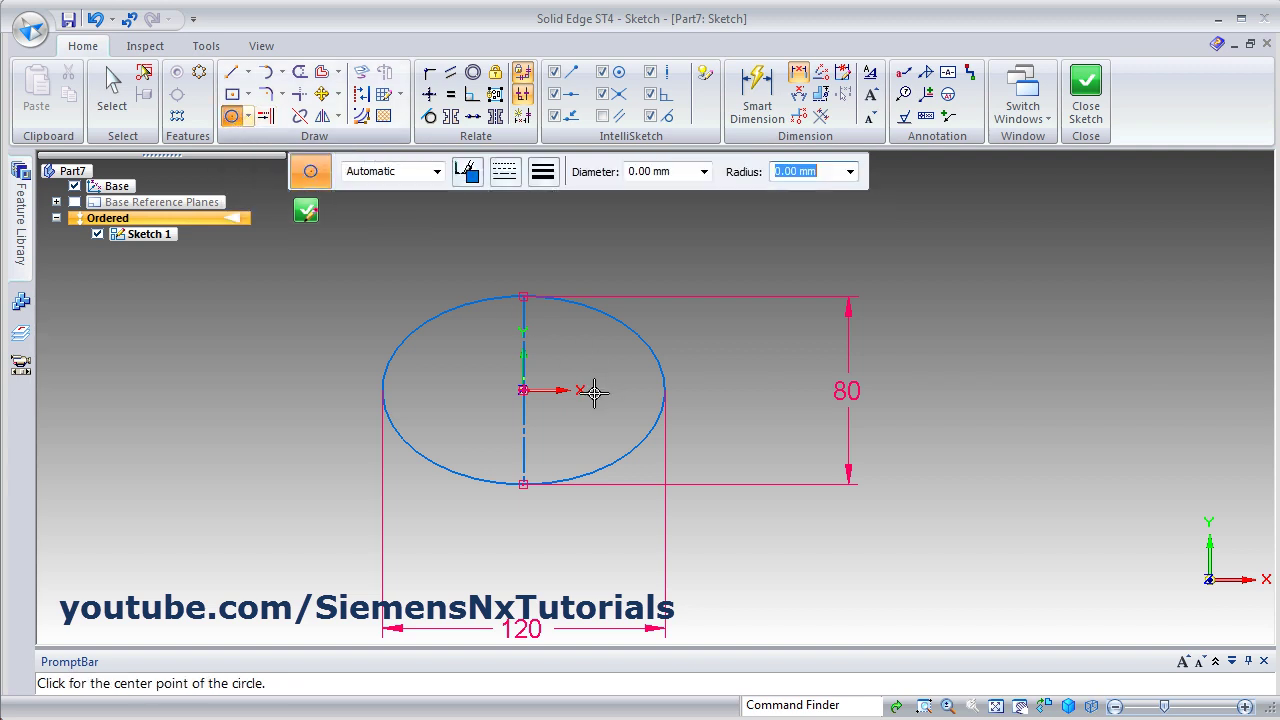
click(520, 390)
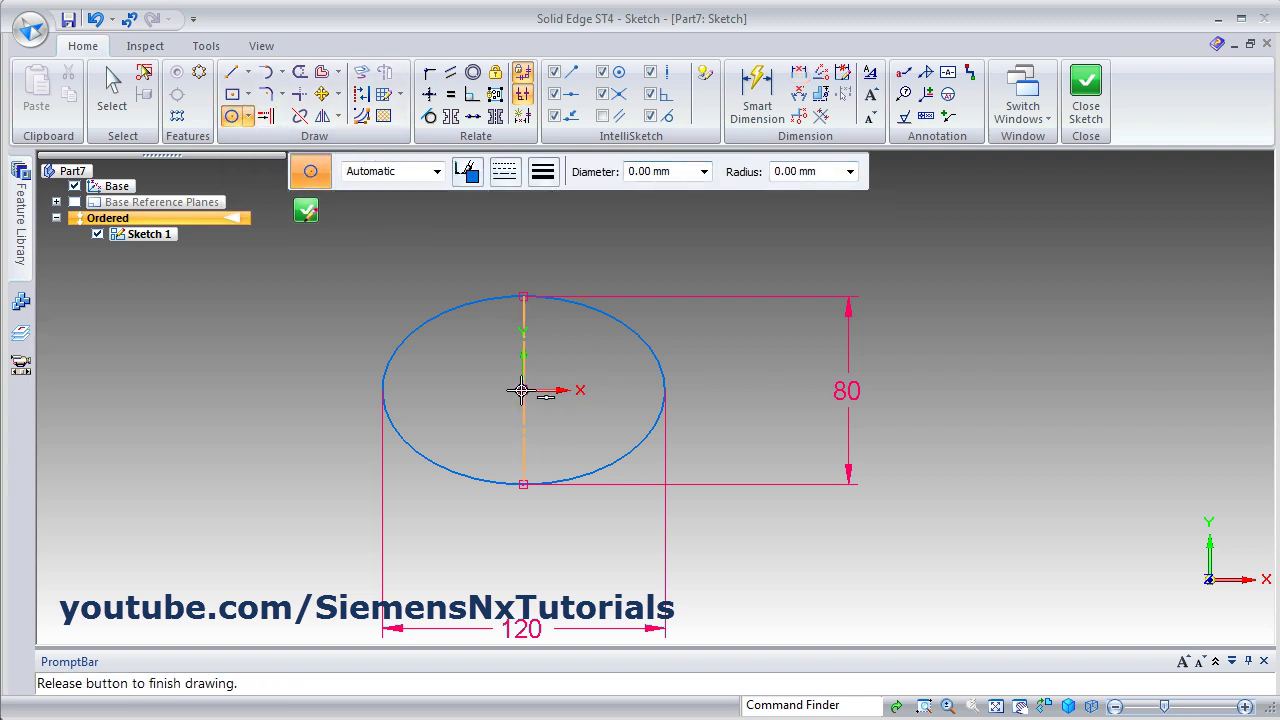
click(562, 342)
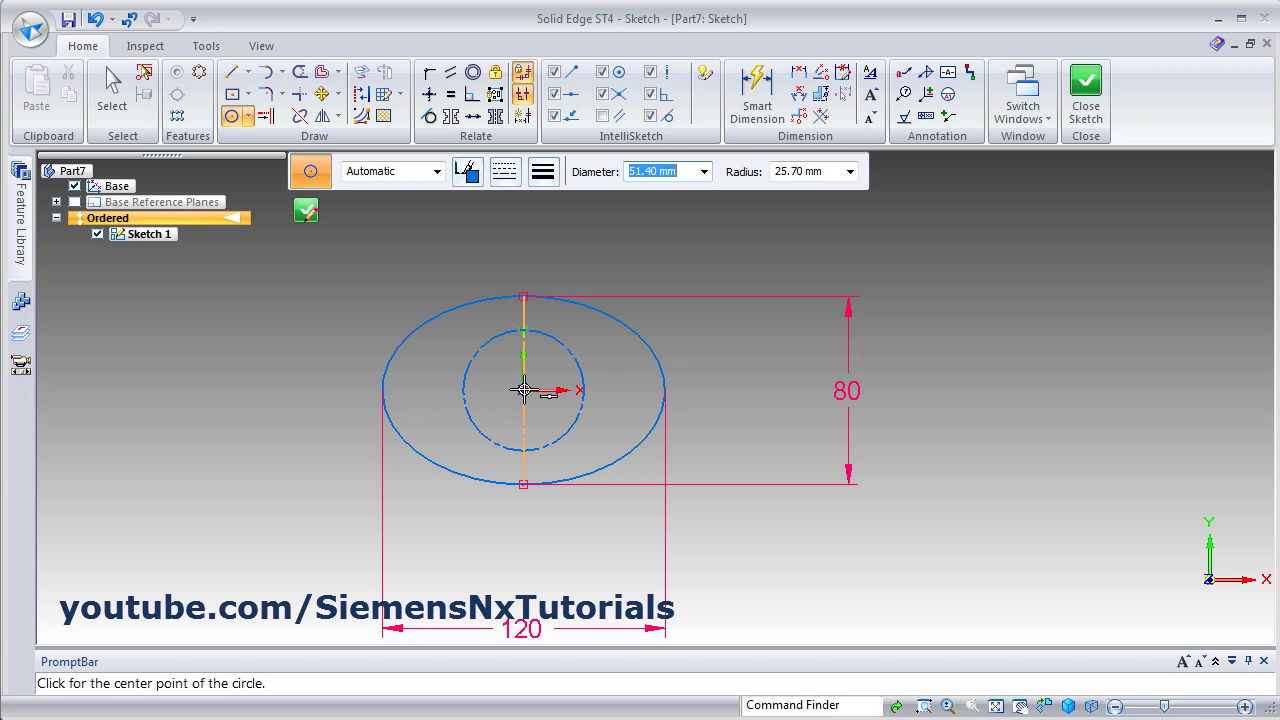
Draw a continuous-line circle about 36 mm in diameter at the ellipse's centre, inside the dash-dot circle
click(504, 172)
click(522, 213)
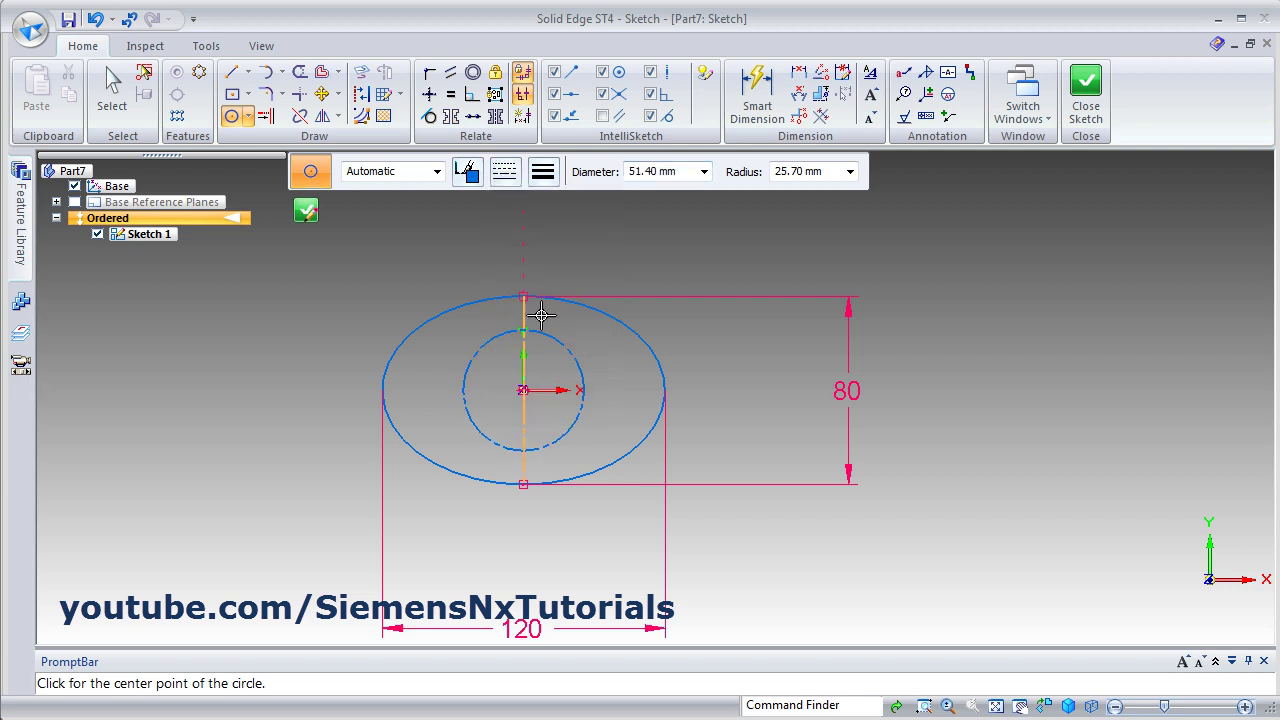
click(523, 390)
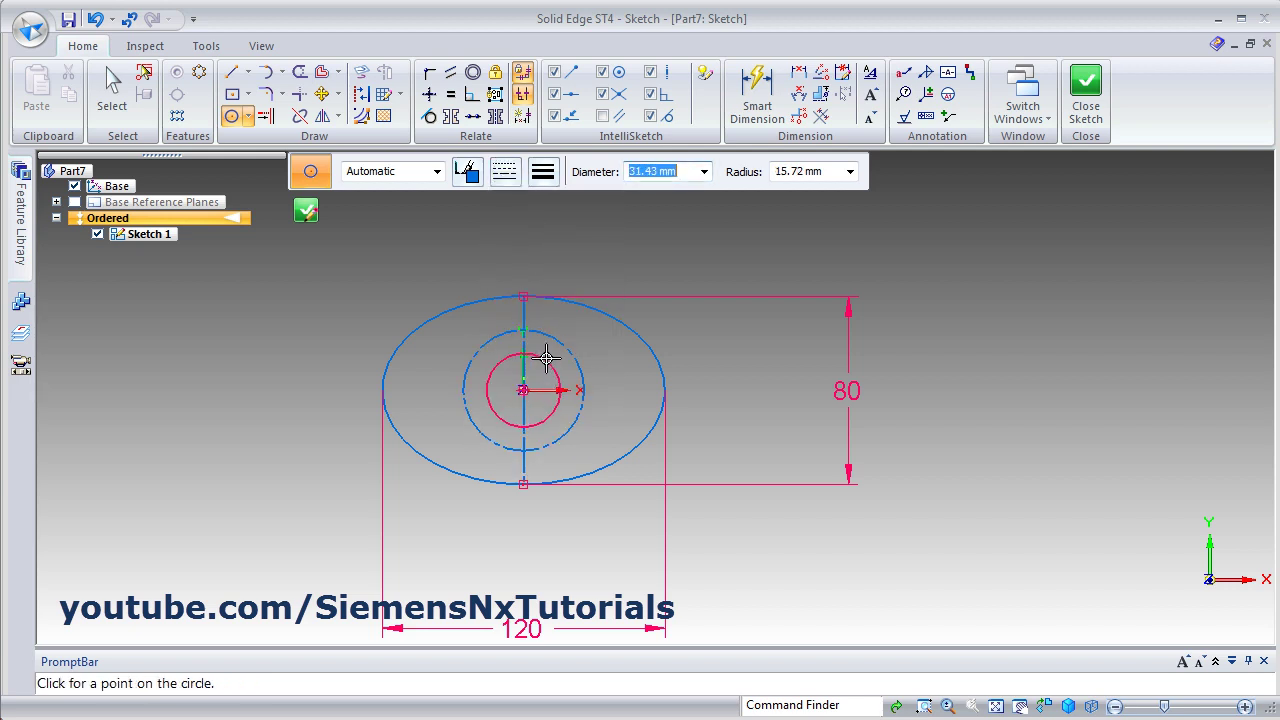
click(530, 349)
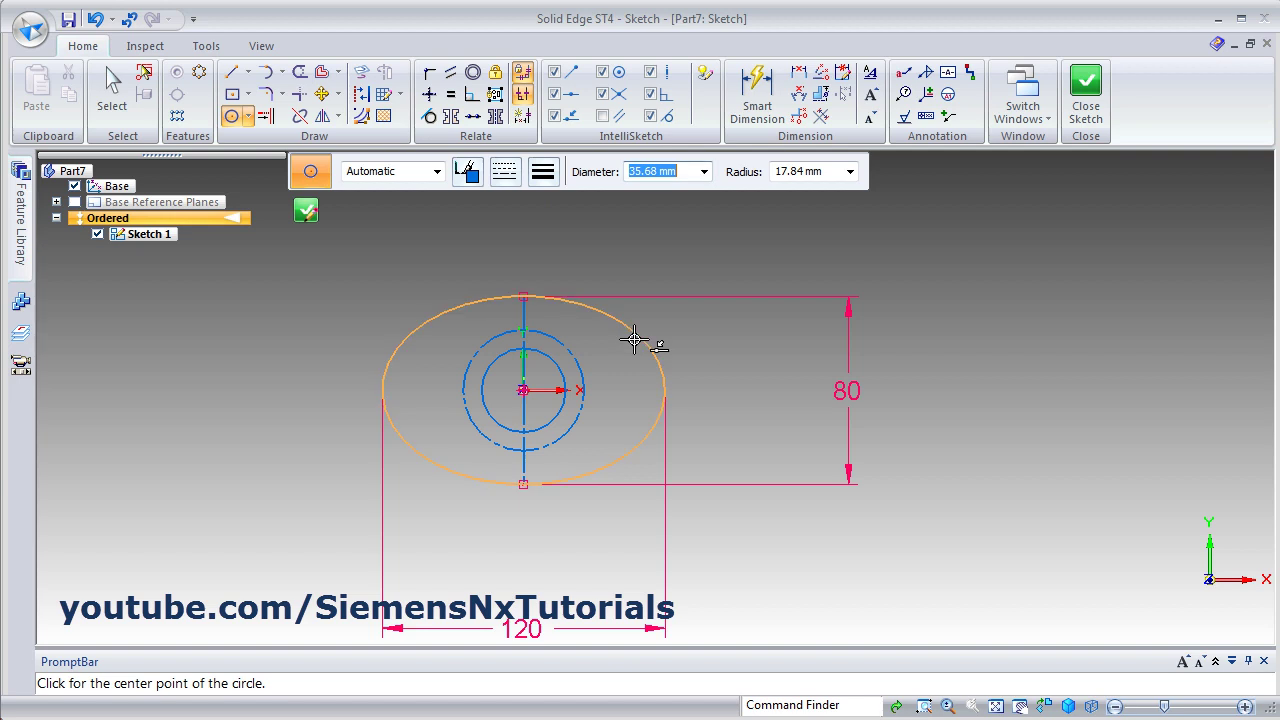
key(Escape)
Change the dash-dot circle's line type to Continuous
click(558, 343)
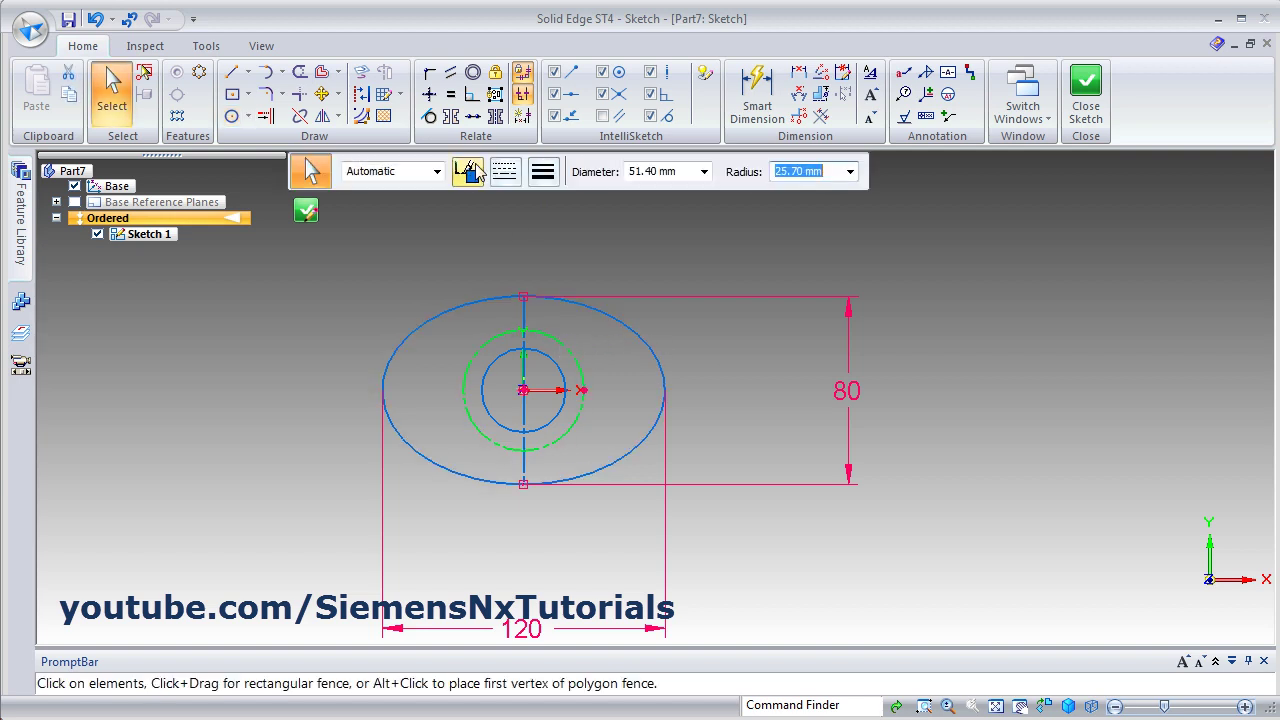
click(504, 171)
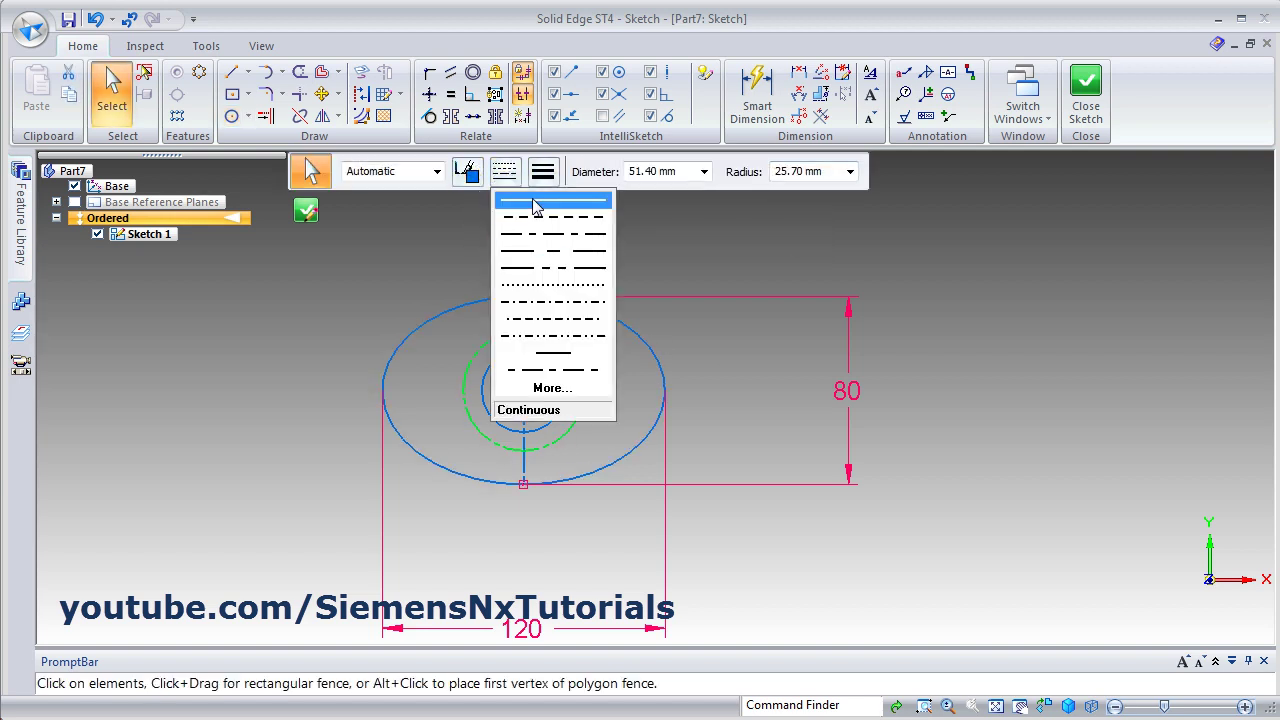
click(535, 203)
key(Escape)
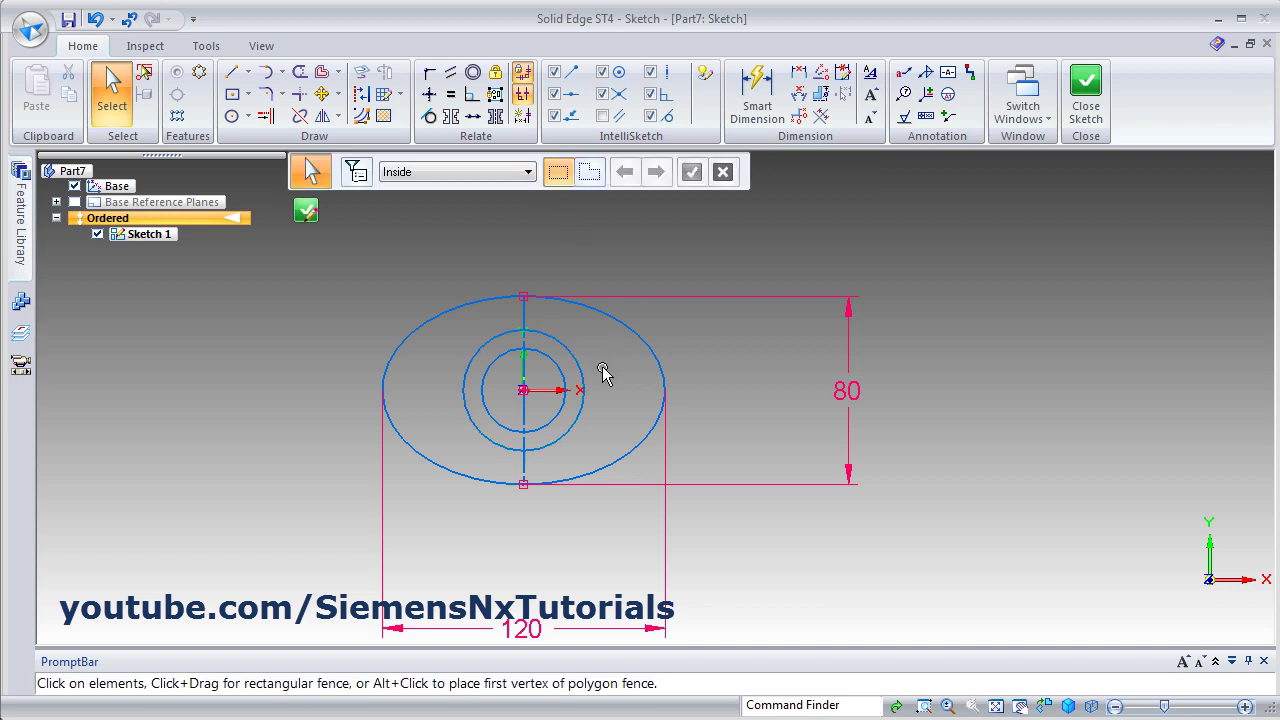
Dimension the inner circle's diameter and set it to 30 mm
click(757, 98)
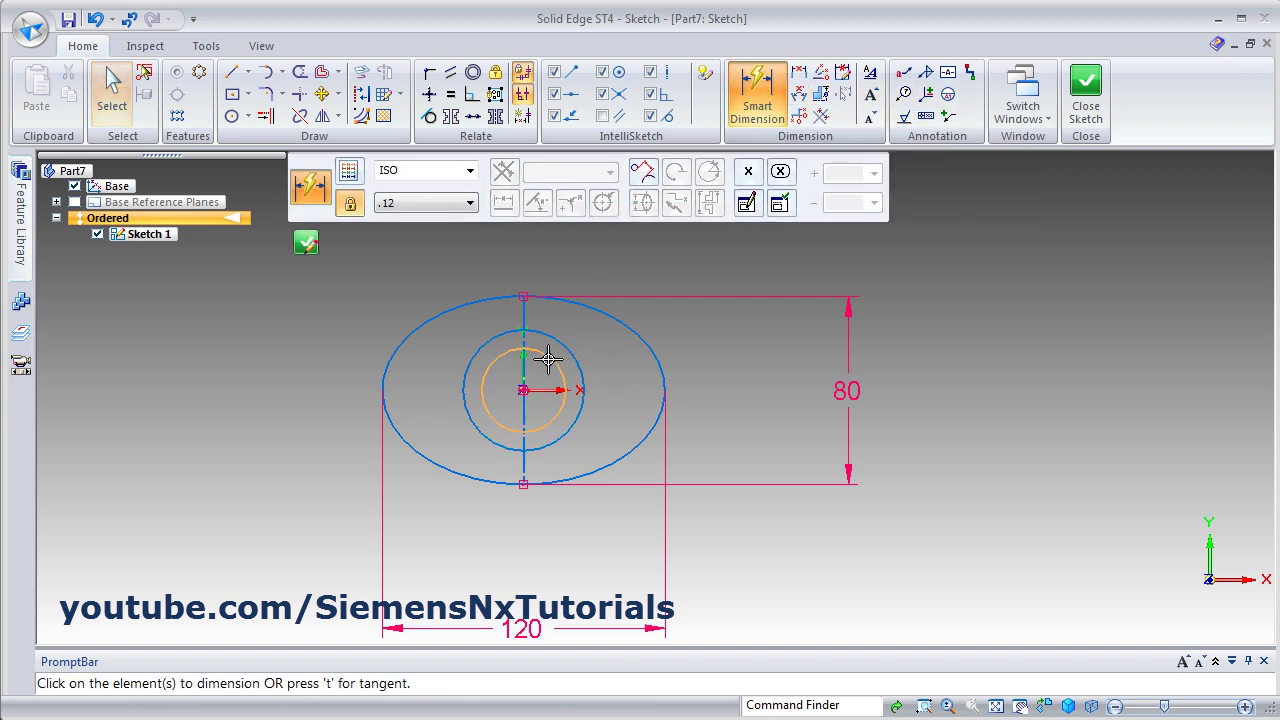
click(545, 362)
click(645, 271)
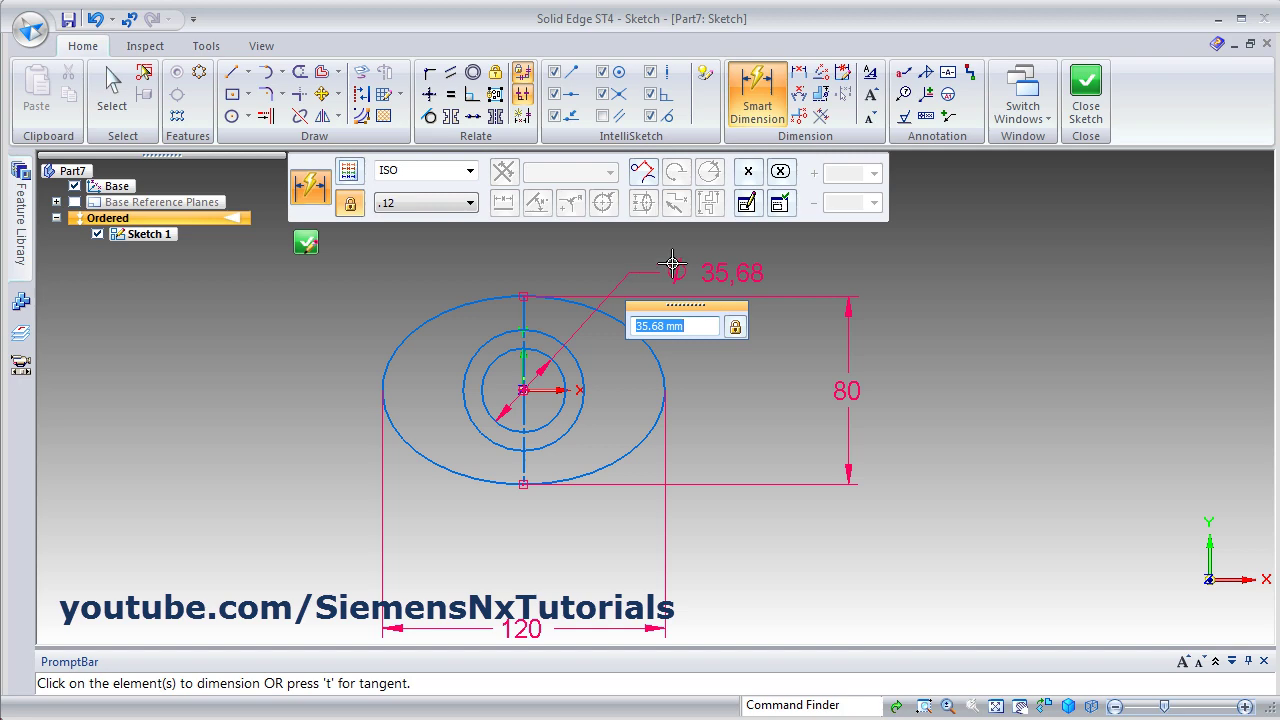
text(30)
key(Return)
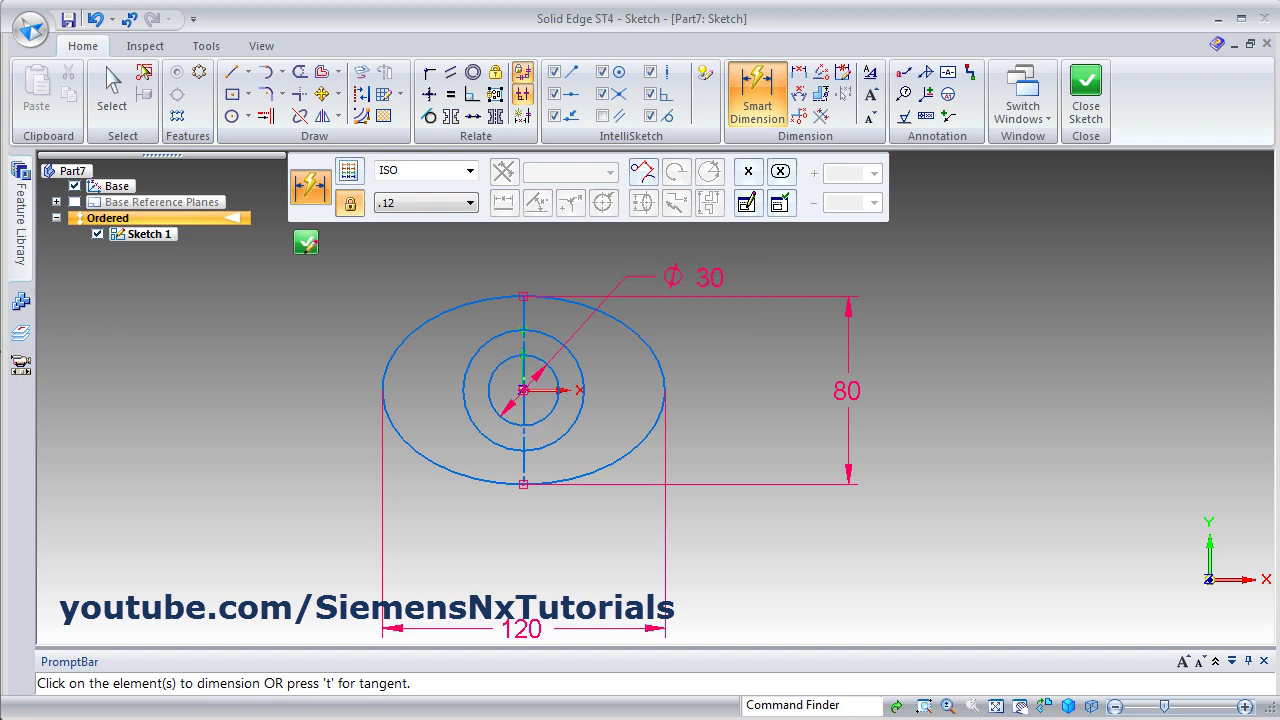
Check the larger circle's size in the reference drawing, dimension its diameter in the sketch and set it to 60 mm
key(alt+Tab)
click(705, 306)
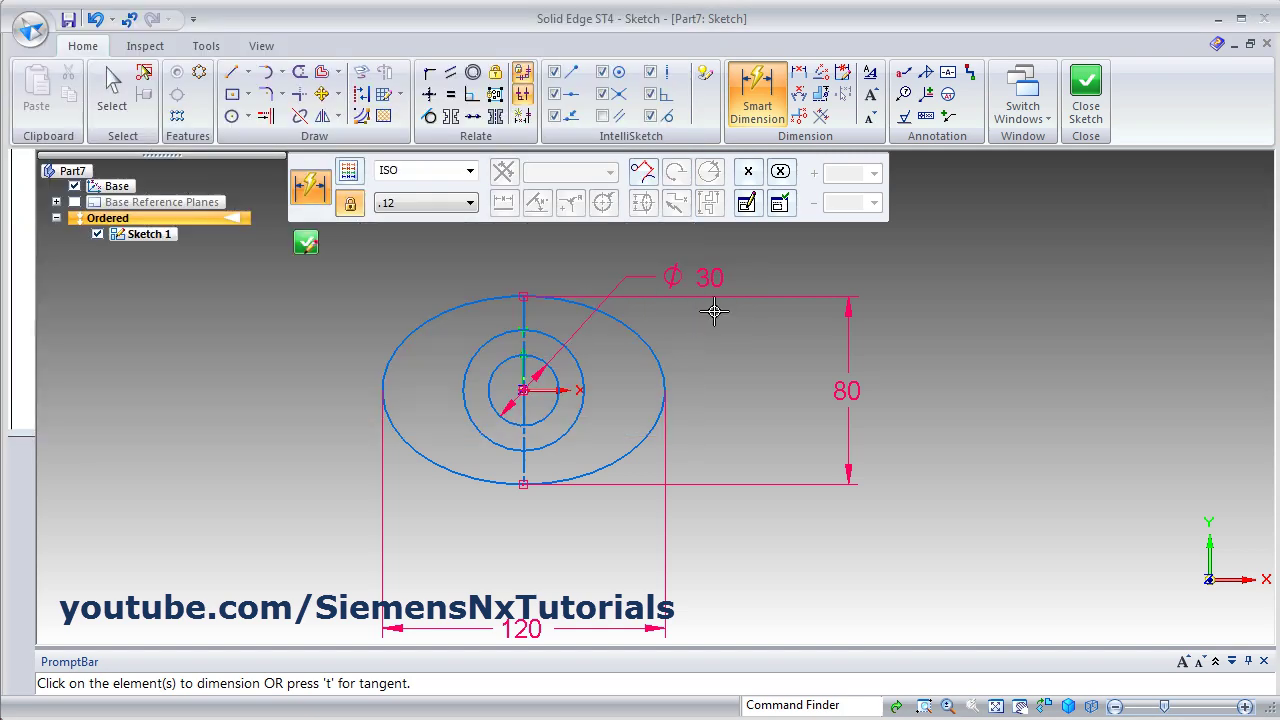
click(547, 334)
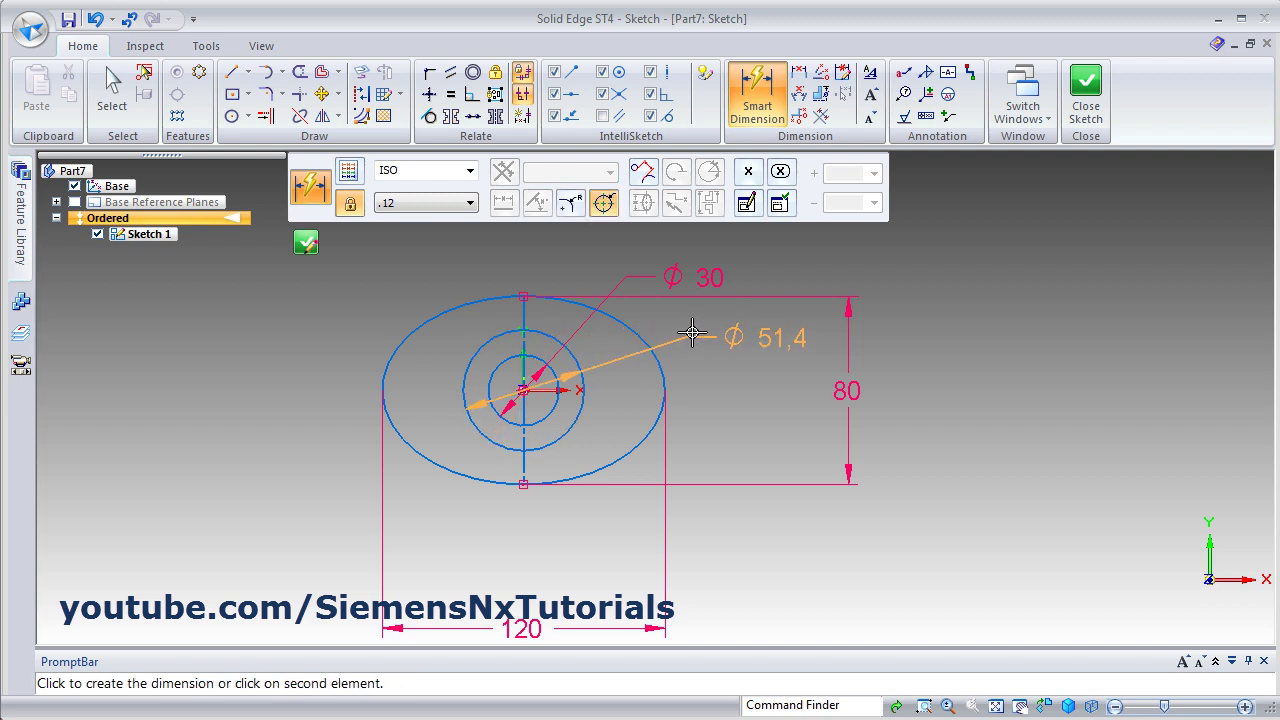
click(689, 331)
text(60)
key(Return)
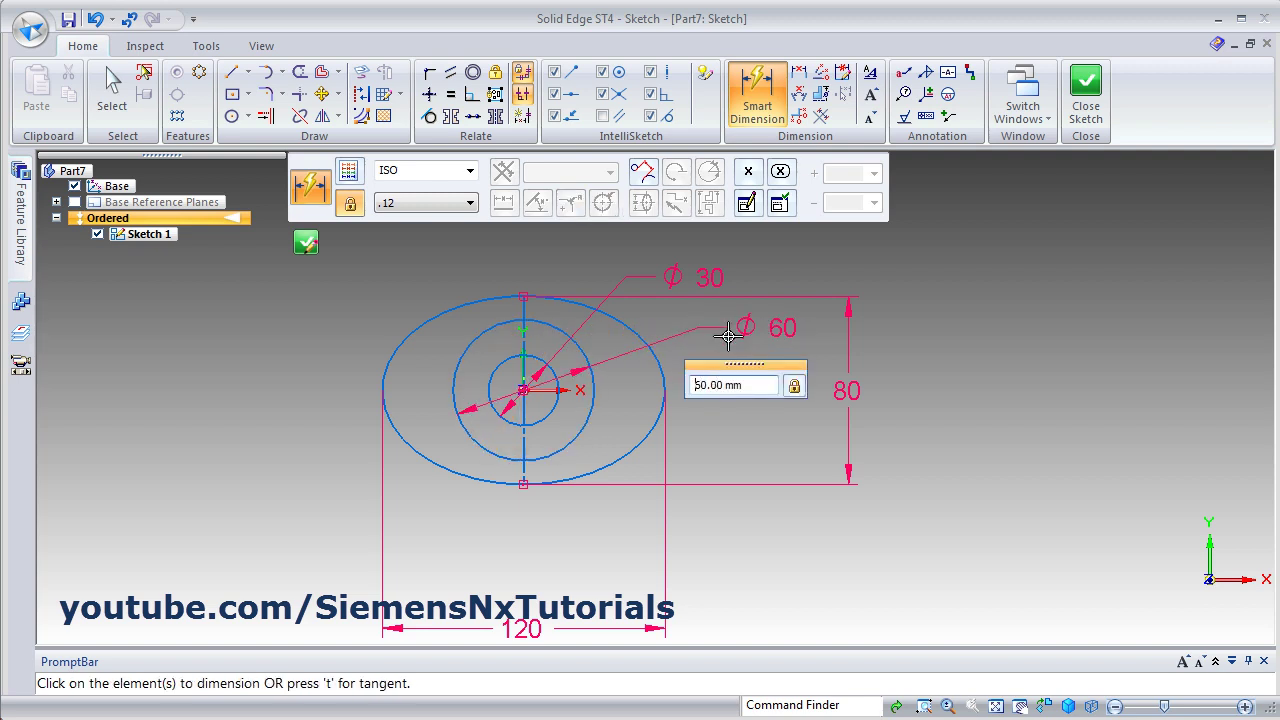
Draw two vertical dash-dot lines across the ellipse, about 47 mm left and 42 mm right of its vertical axis line
scroll(578, 350, up, 1)
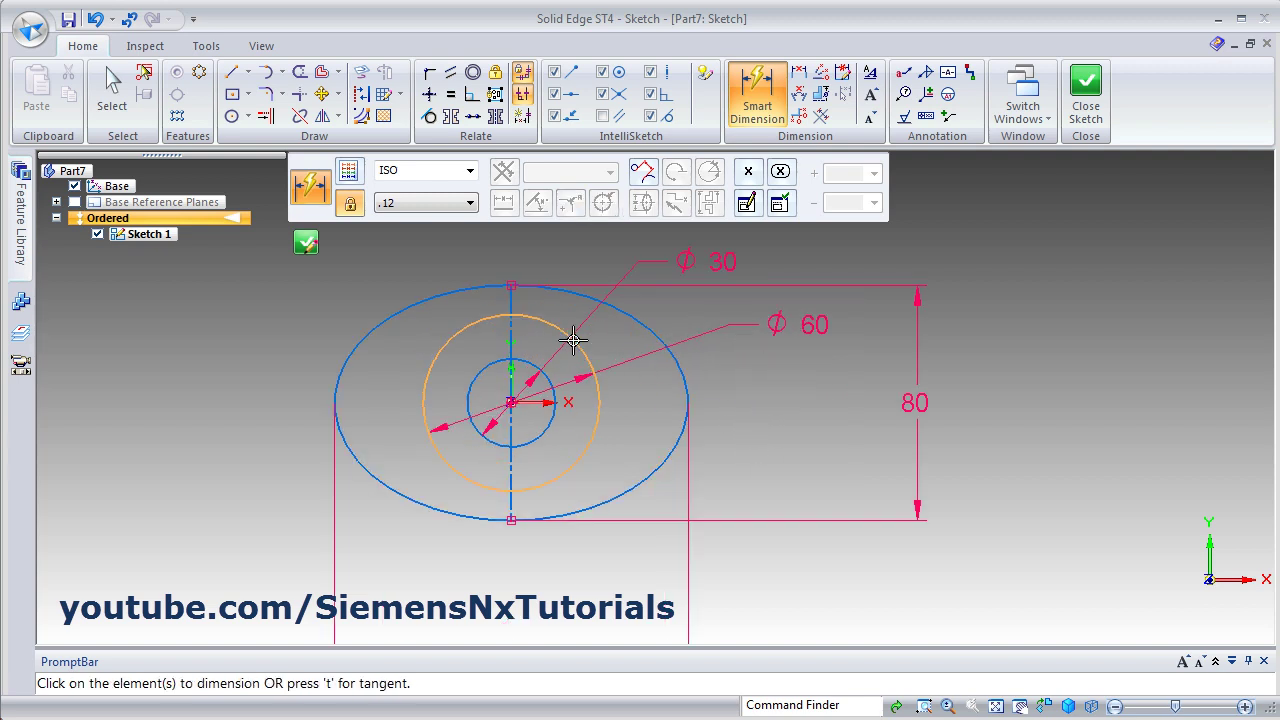
scroll(573, 405, up, 1)
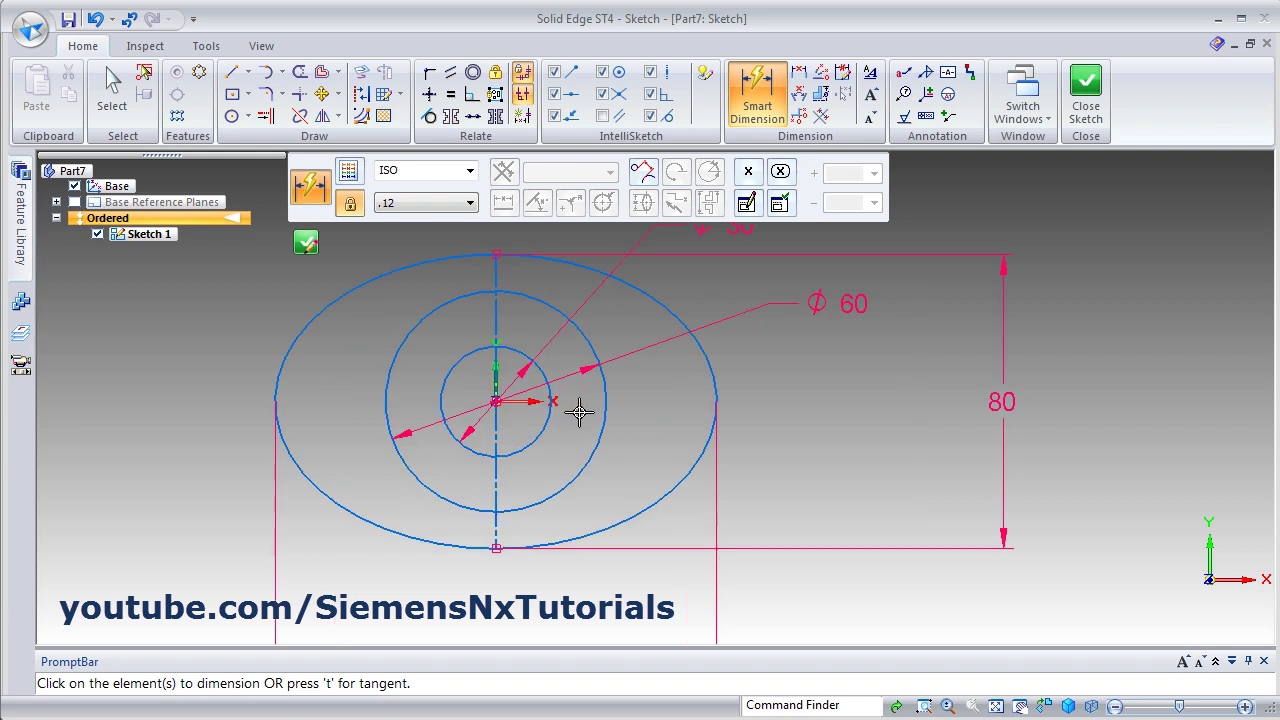
click(233, 76)
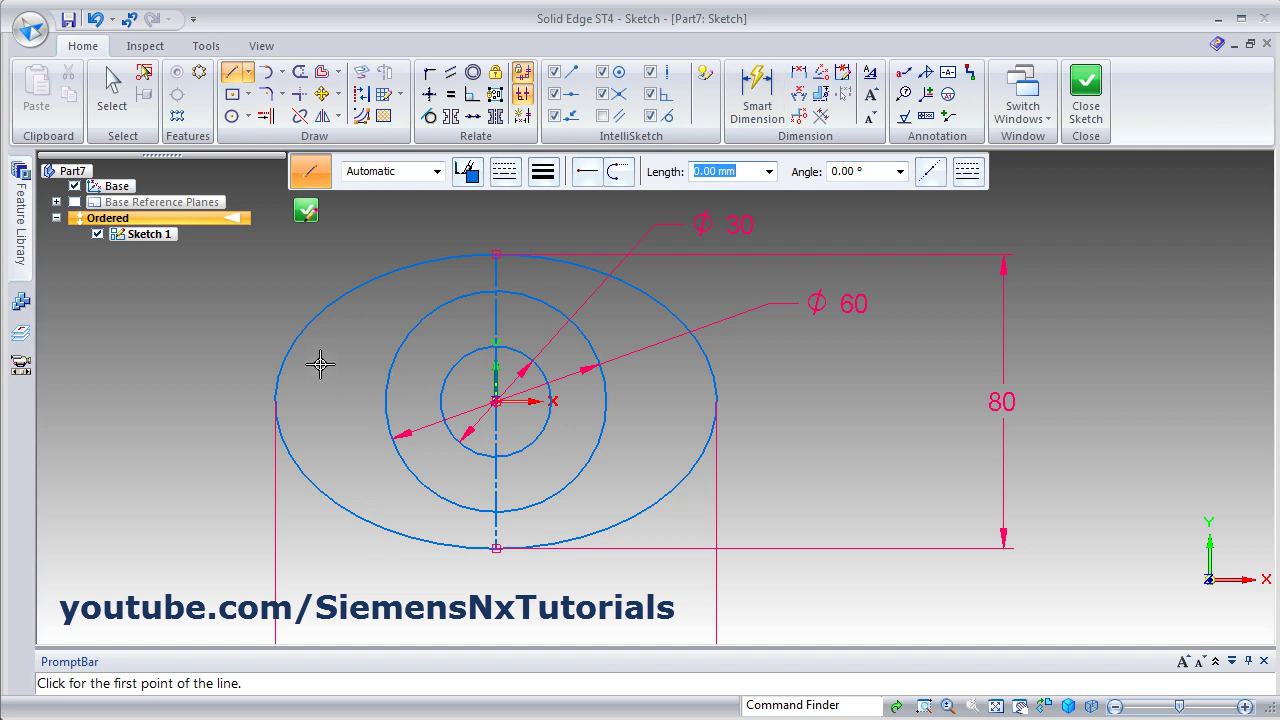
click(512, 177)
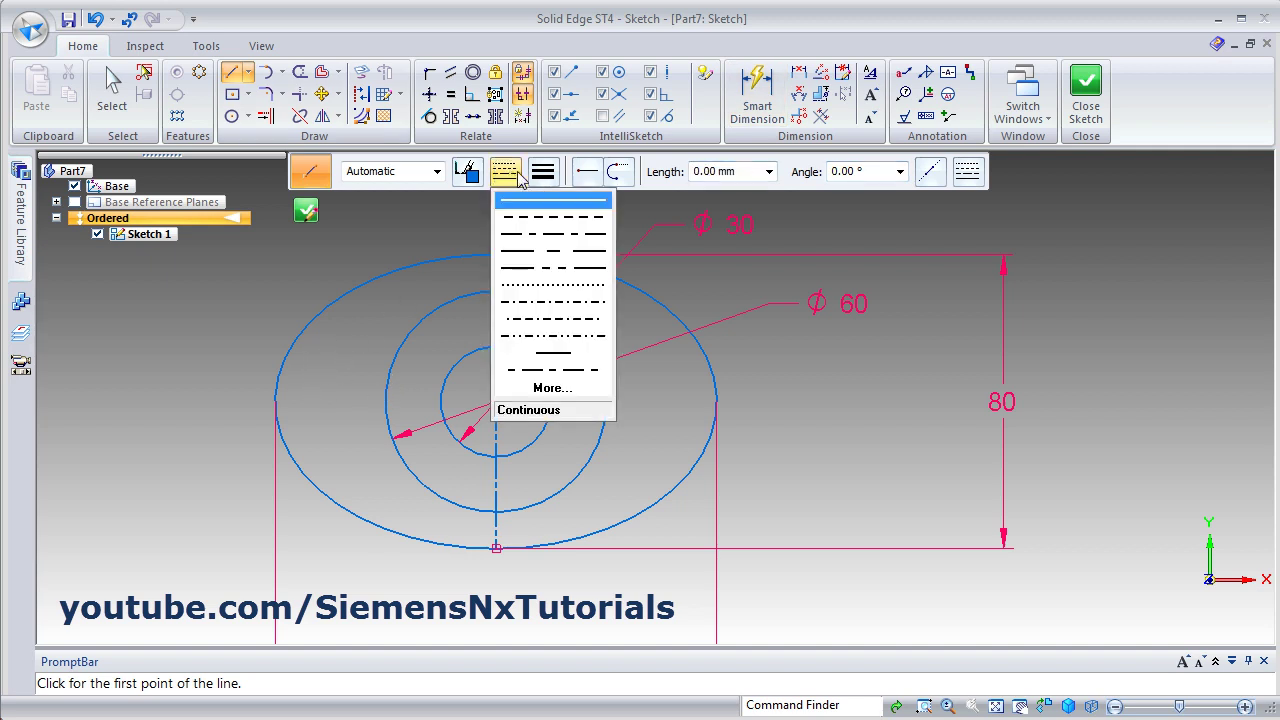
click(558, 236)
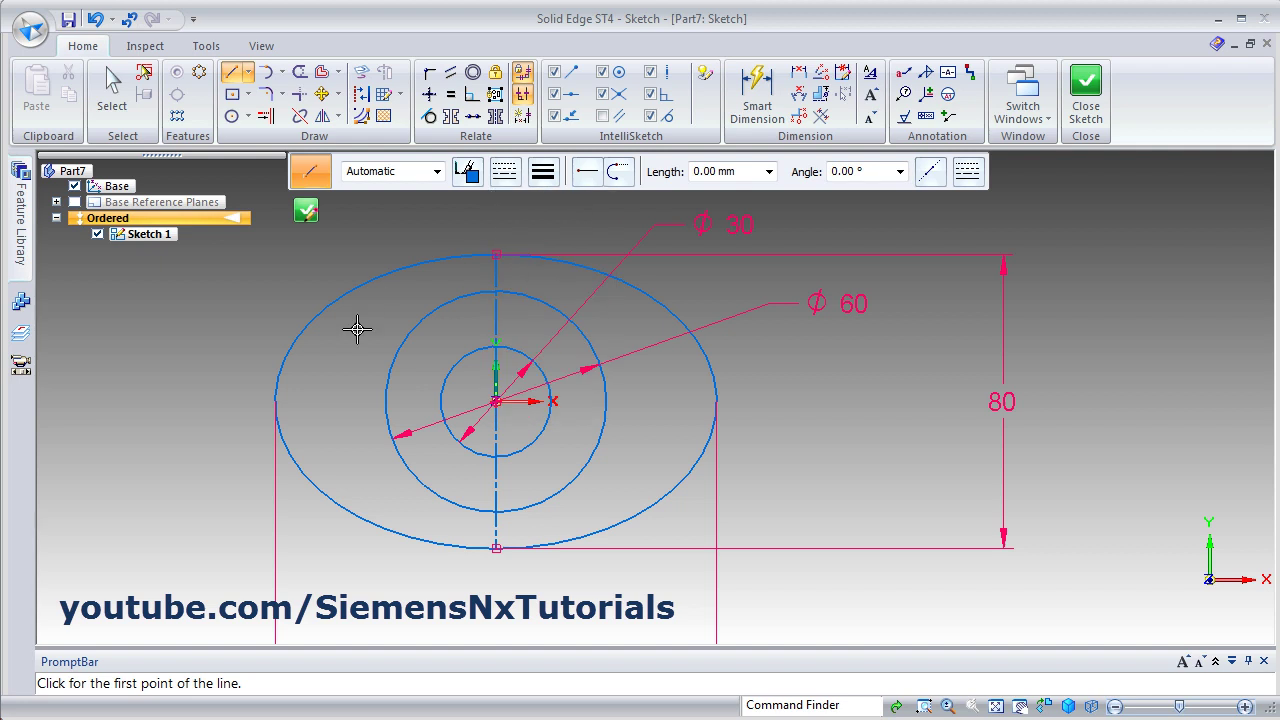
click(324, 284)
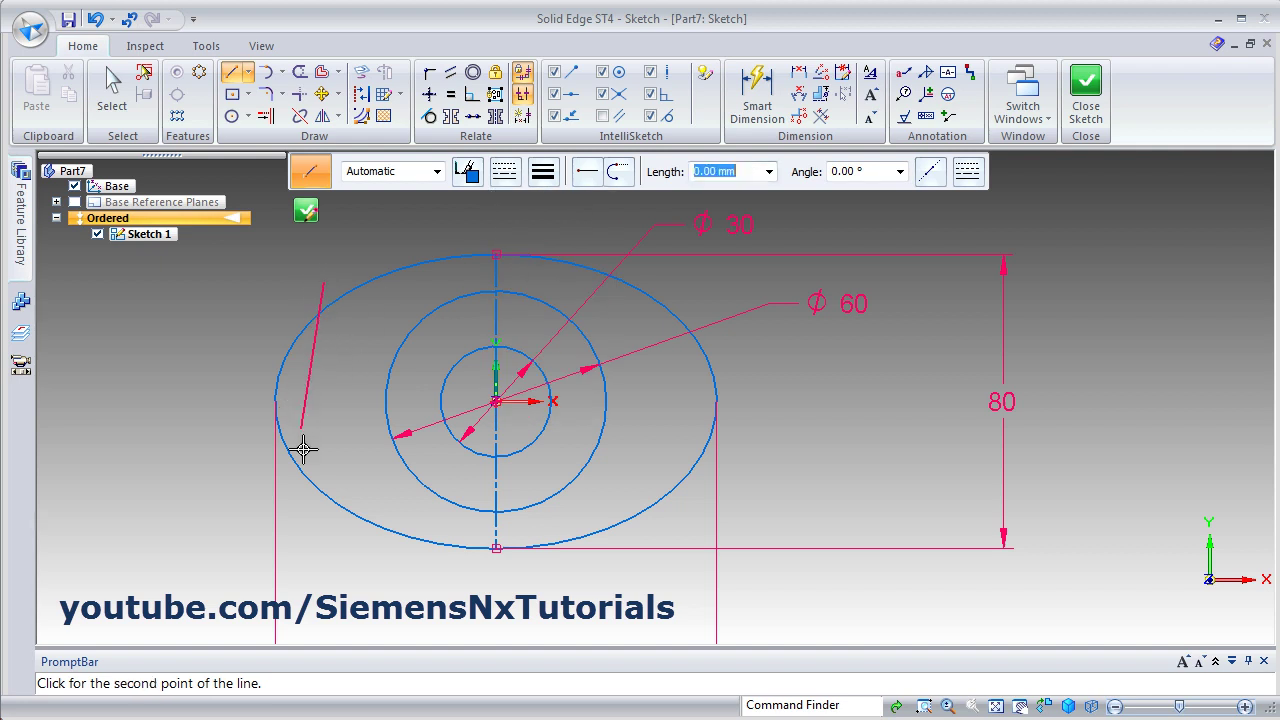
click(321, 536)
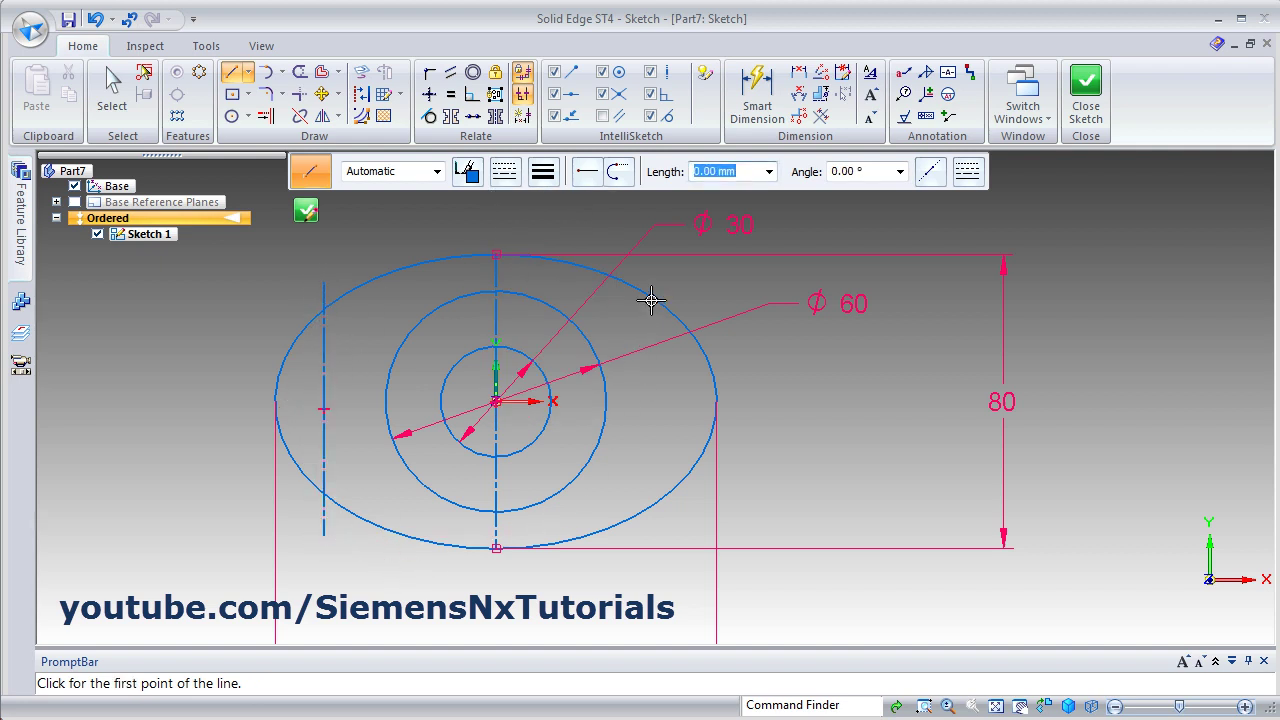
click(649, 265)
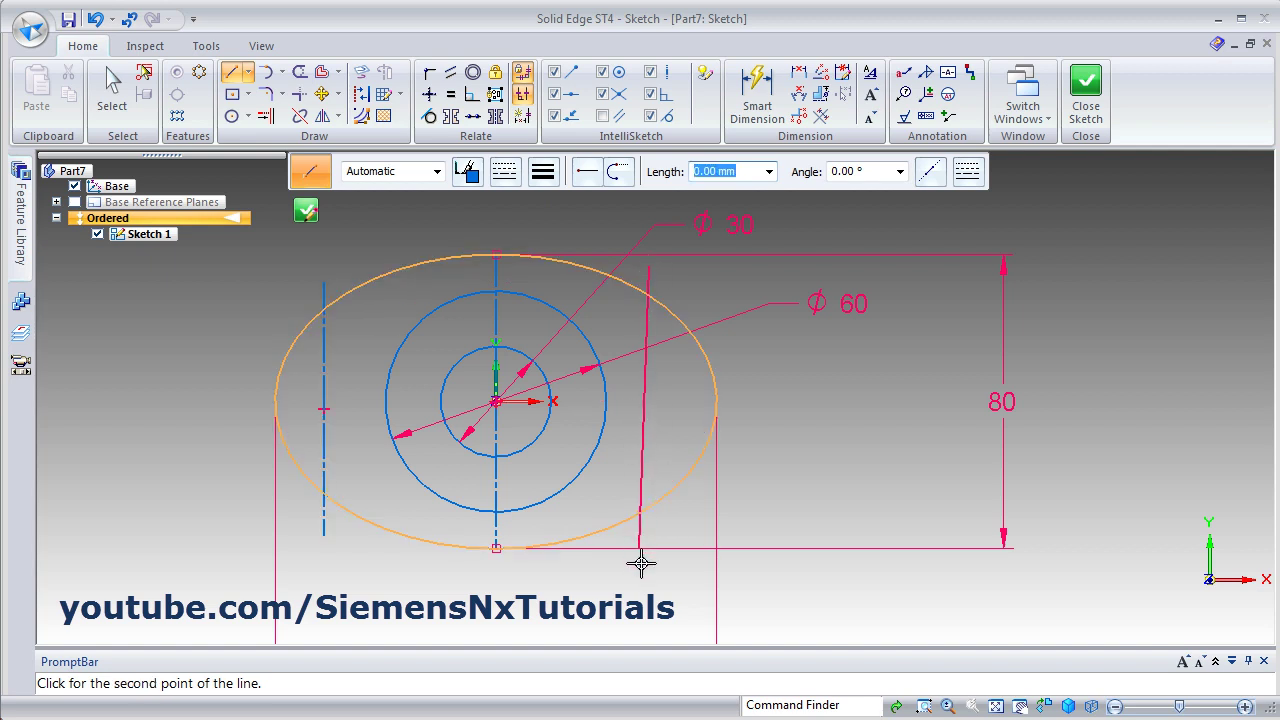
click(673, 564)
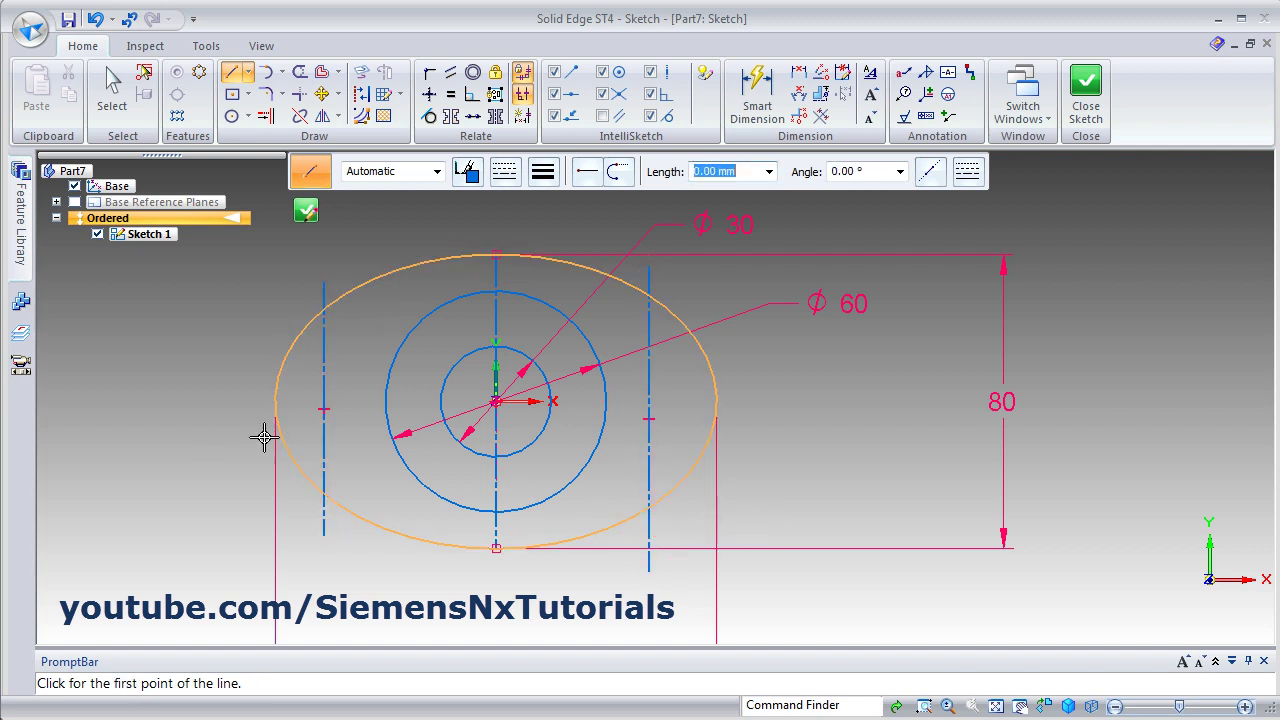
Dimension the left dash-dot line's distance from the ellipse's vertical axis line and set it to 50 mm
click(757, 95)
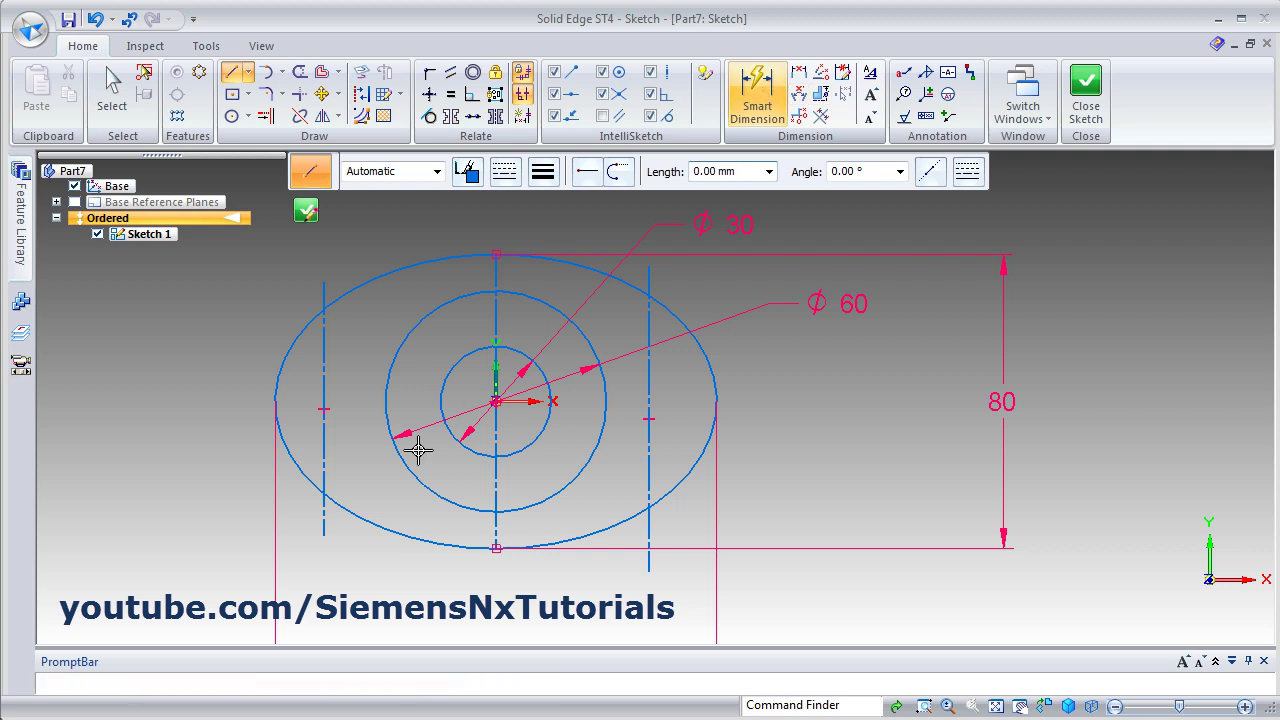
click(324, 481)
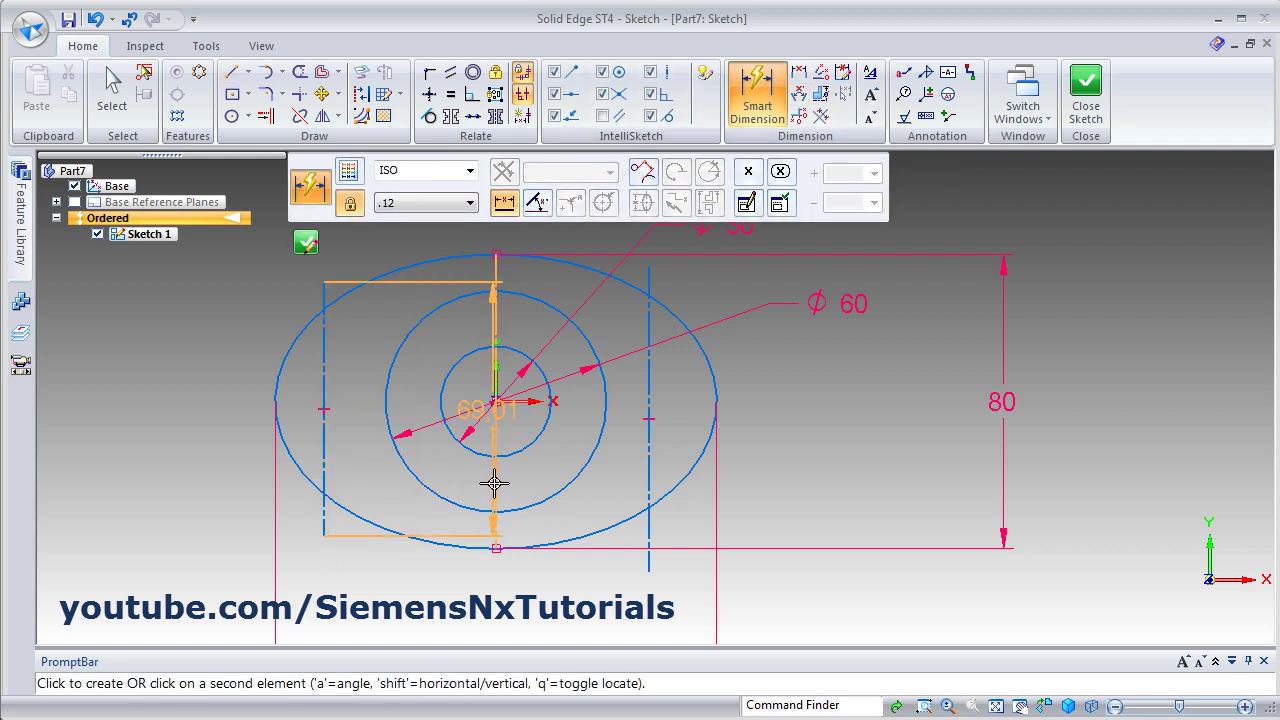
click(496, 482)
click(417, 597)
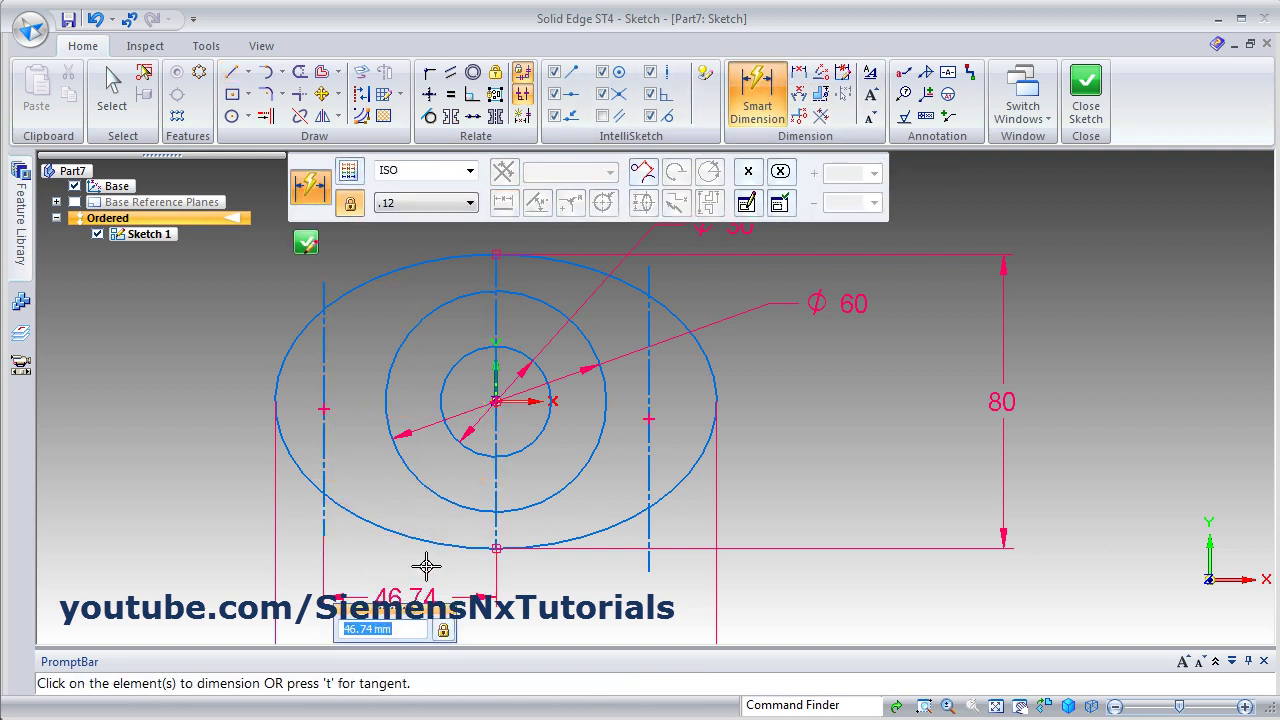
key(Return)
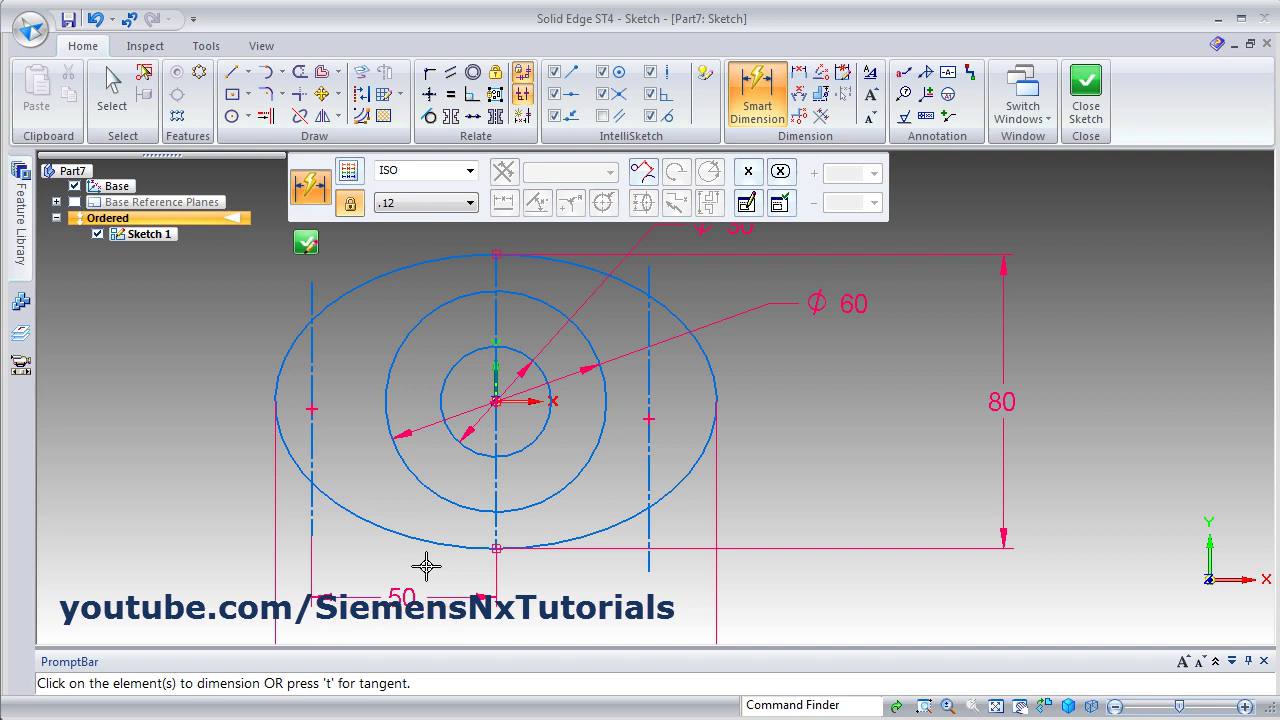
Dimension the right dash-dot line's distance from the ellipse's vertical axis line and set it to 50 mm
click(497, 522)
click(648, 488)
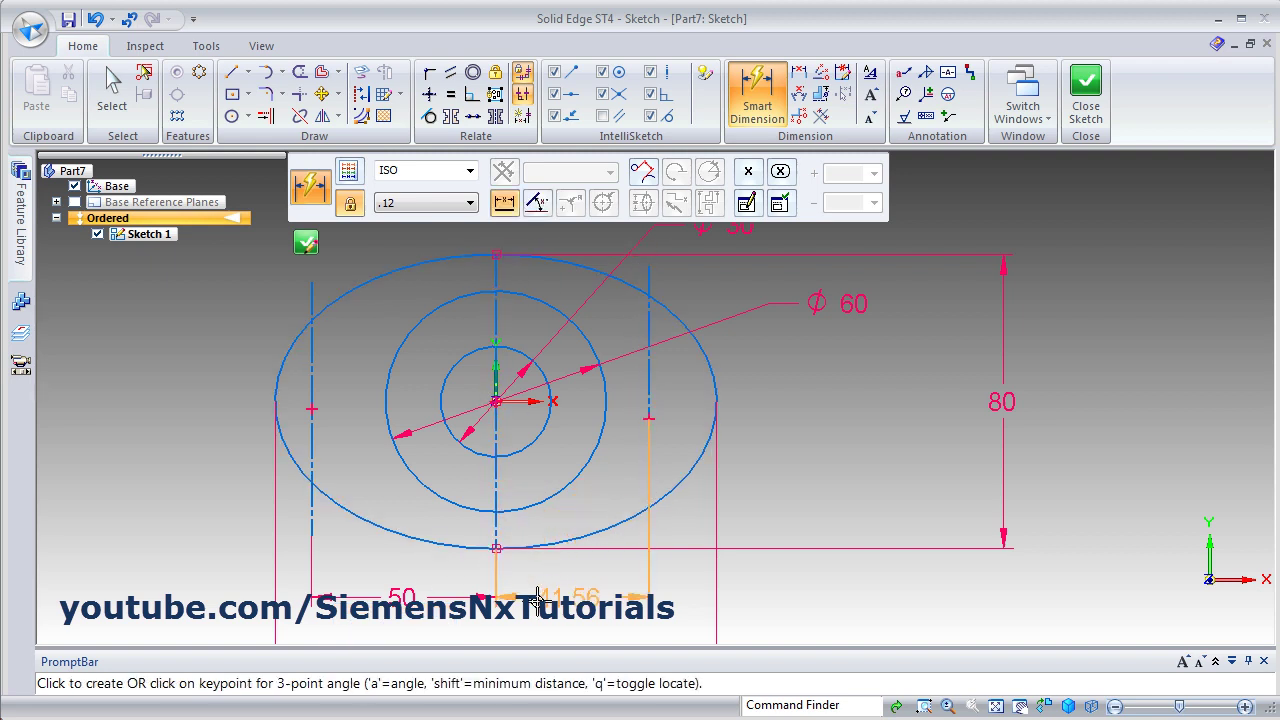
click(570, 600)
text(5)
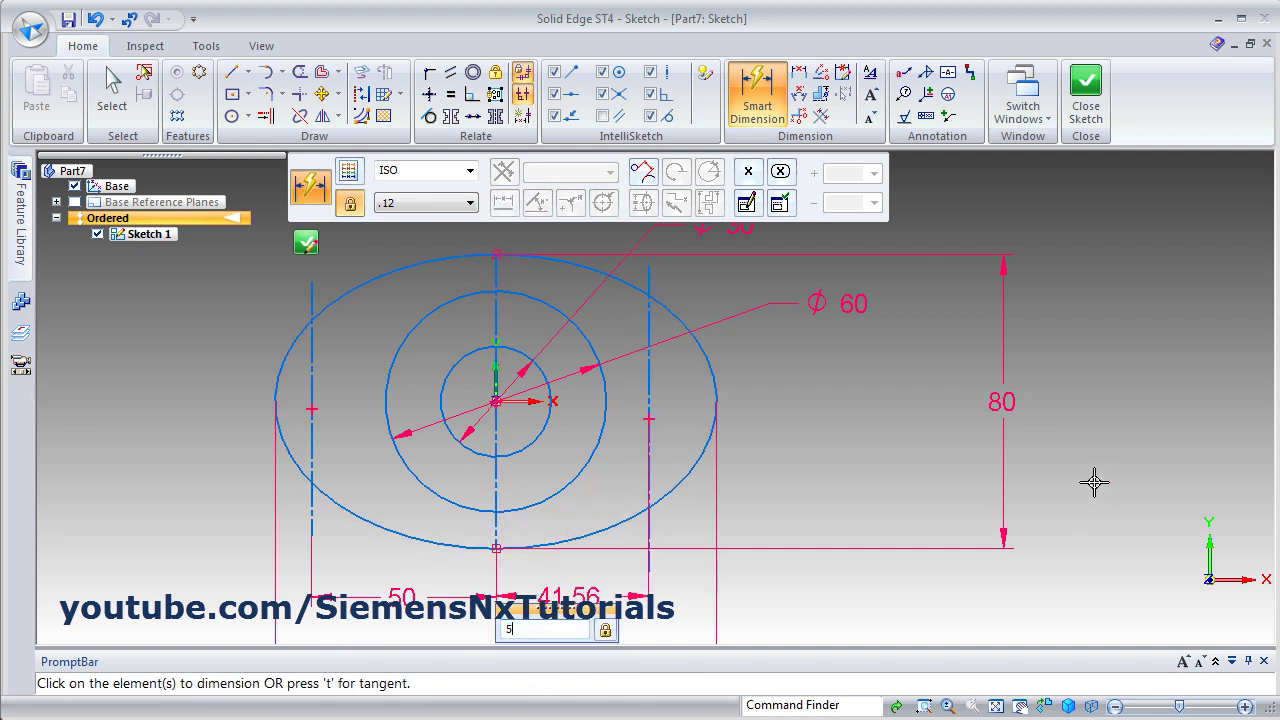
text(0)
key(Return)
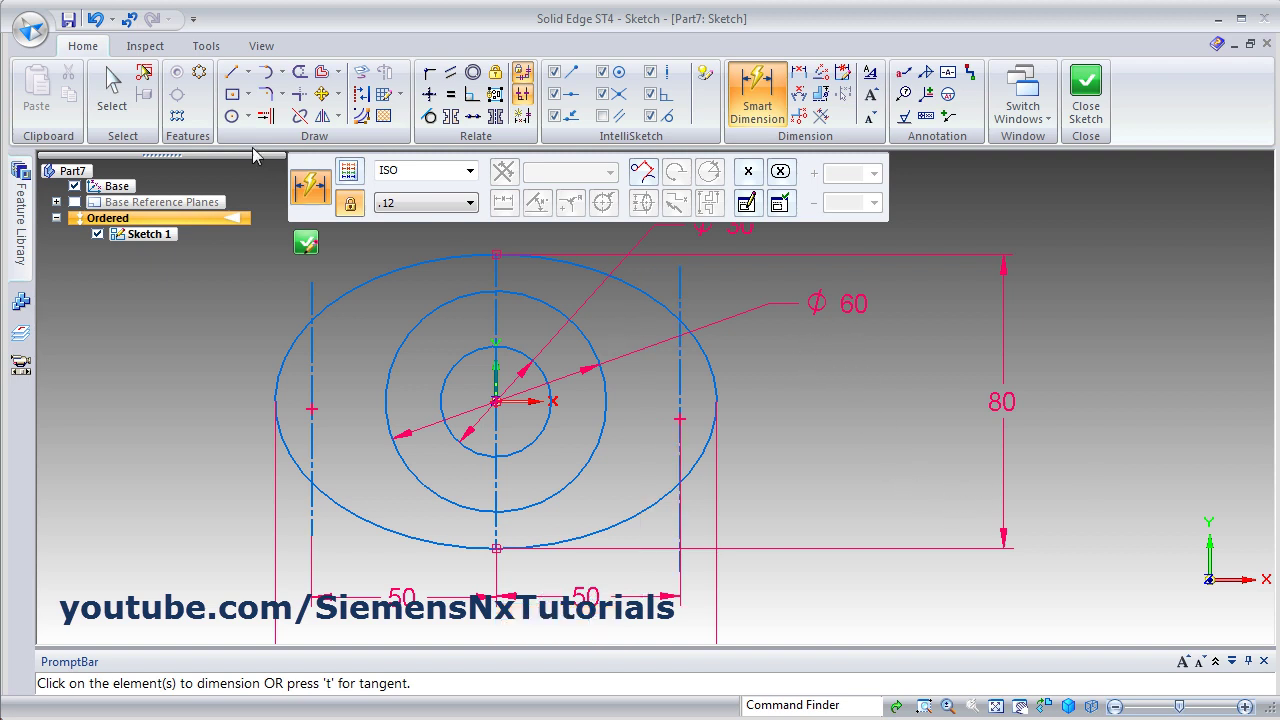
Draw a horizontal dash-dot line through the ellipse's centre, extending past the ellipse on both sides
click(232, 78)
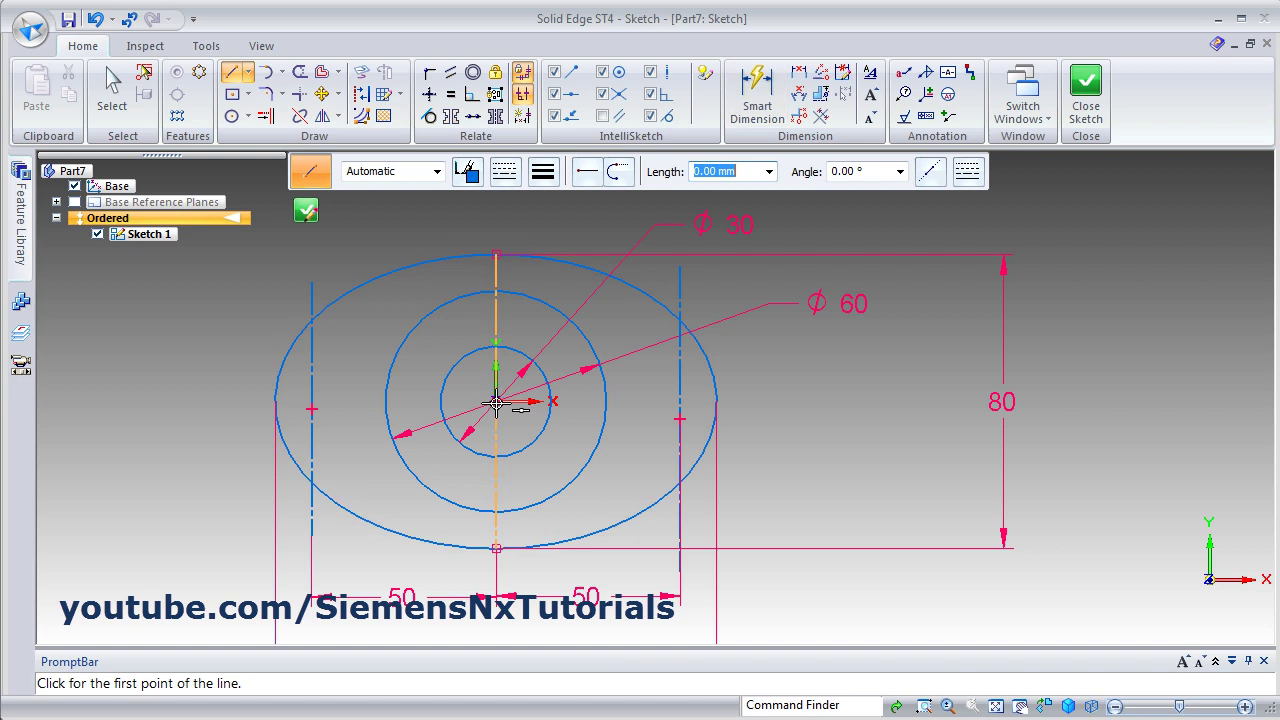
click(250, 401)
click(755, 402)
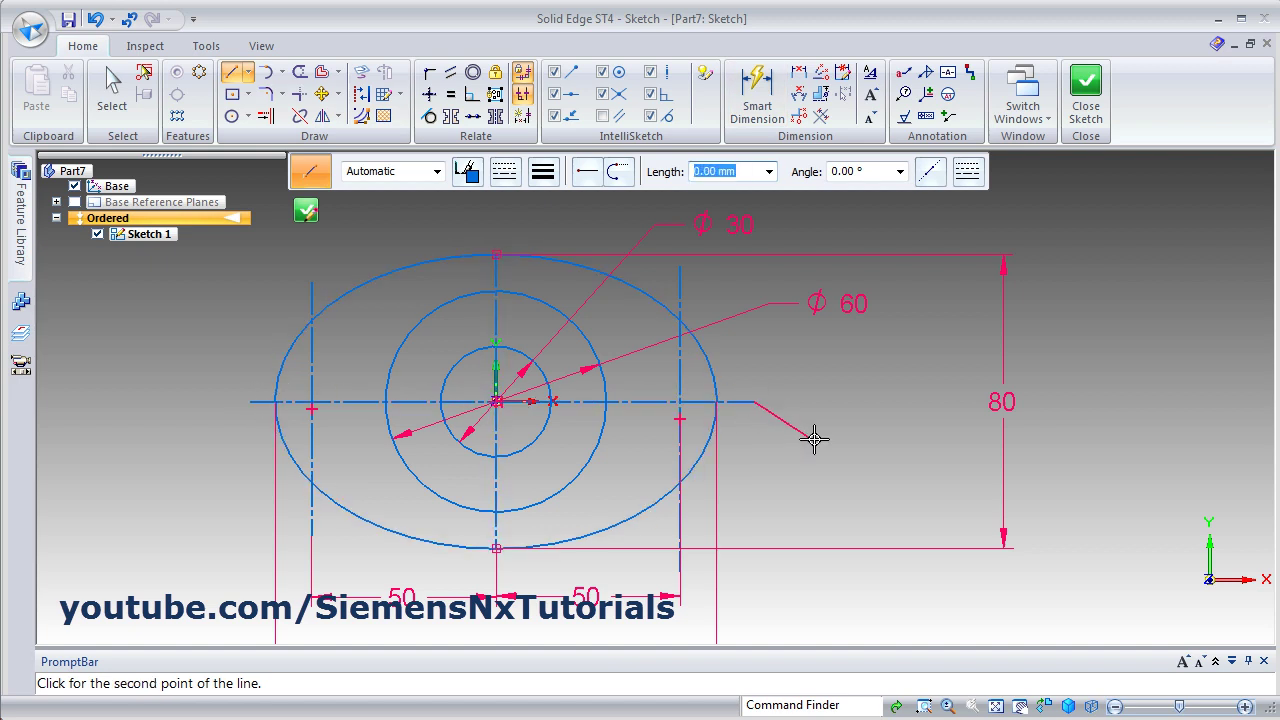
right_click(818, 450)
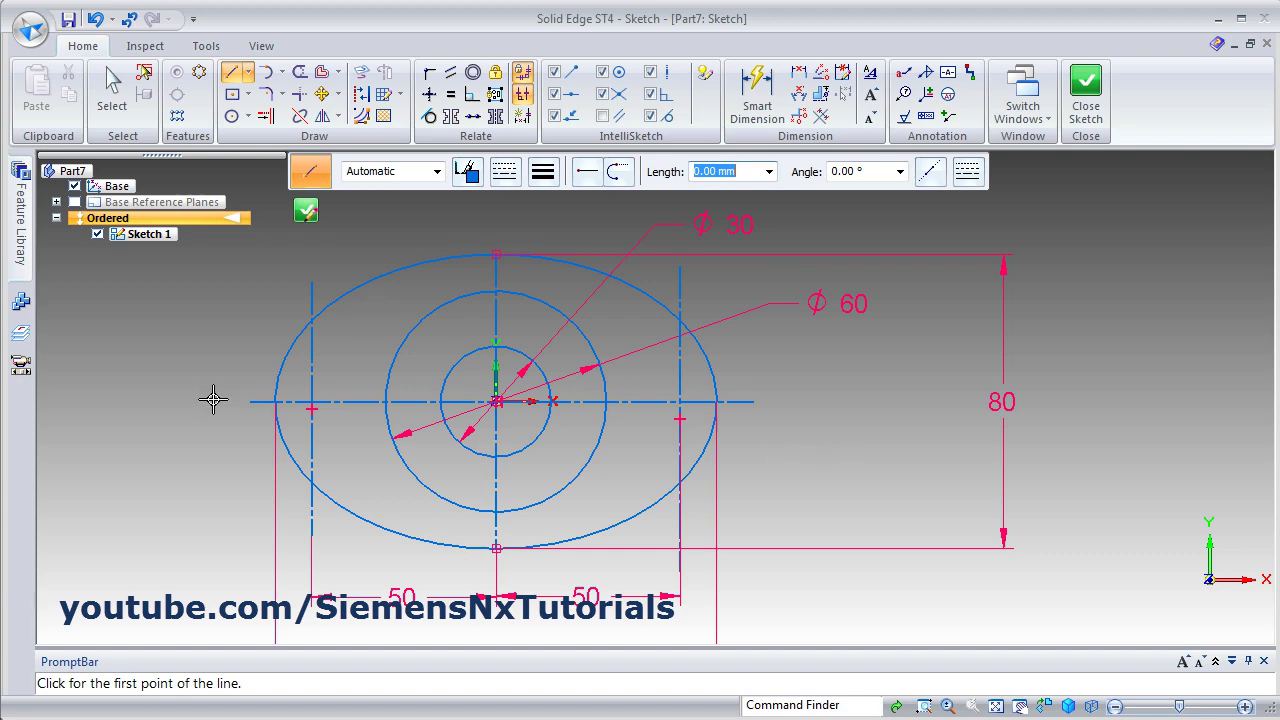
Draw a circle about 14 mm in diameter centred where the left vertical dash-dot line crosses the horizontal centre line
scroll(305, 405, up, 4)
key(alt+Tab)
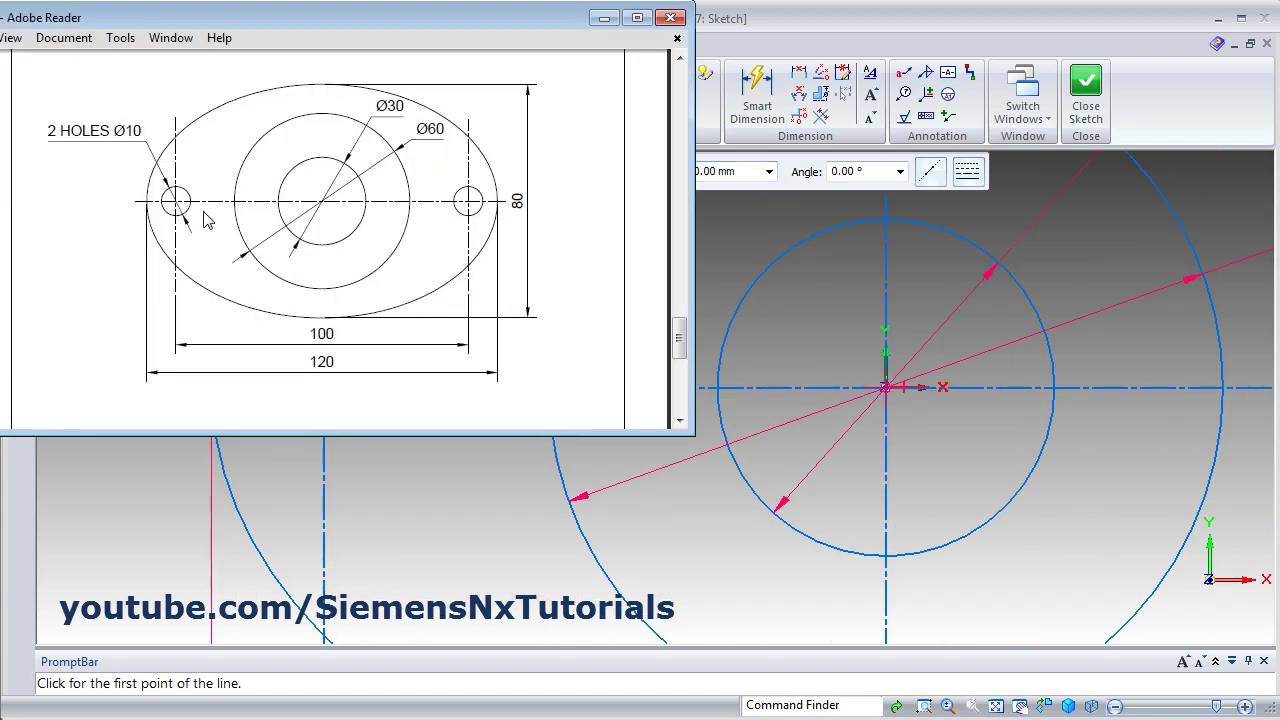
click(1117, 347)
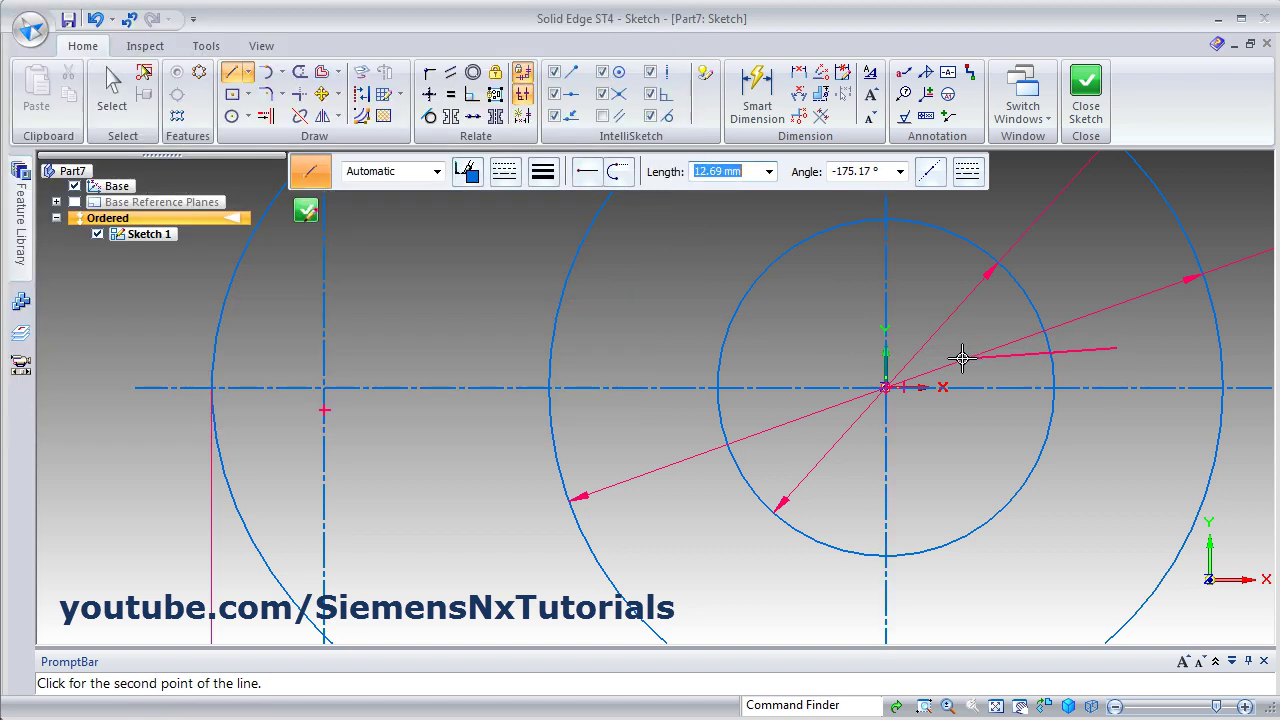
key(Escape)
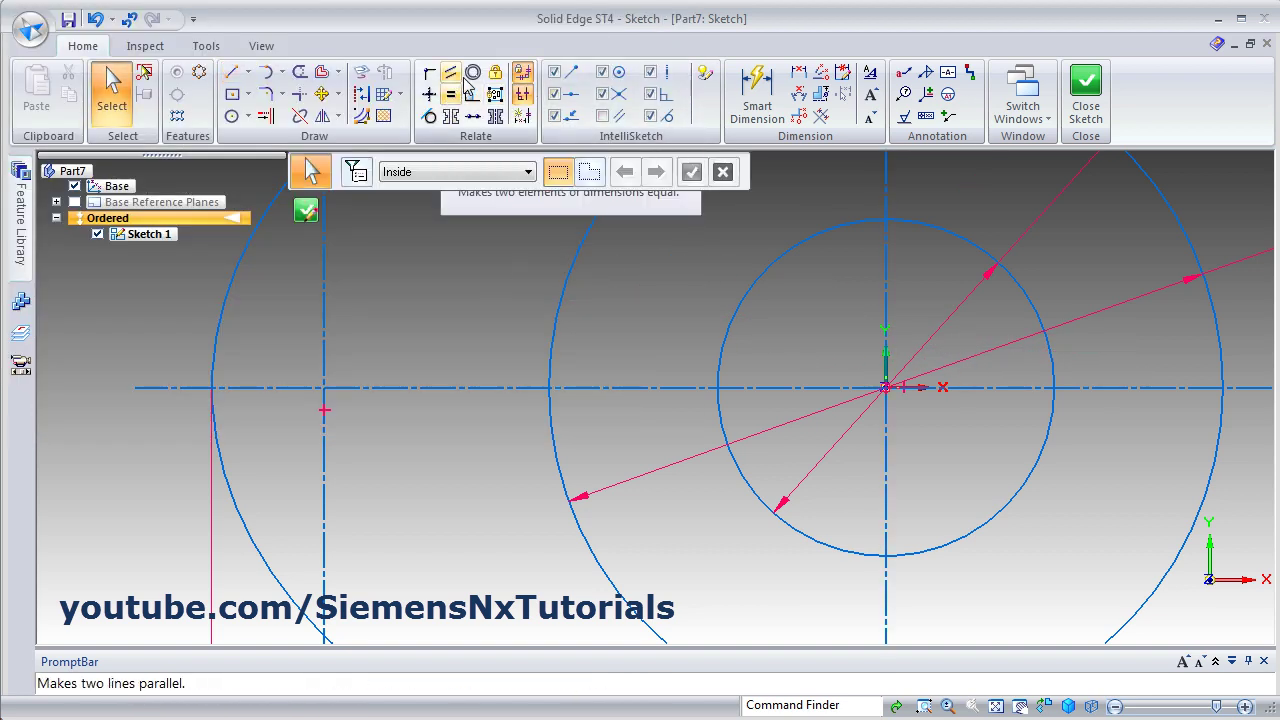
click(231, 116)
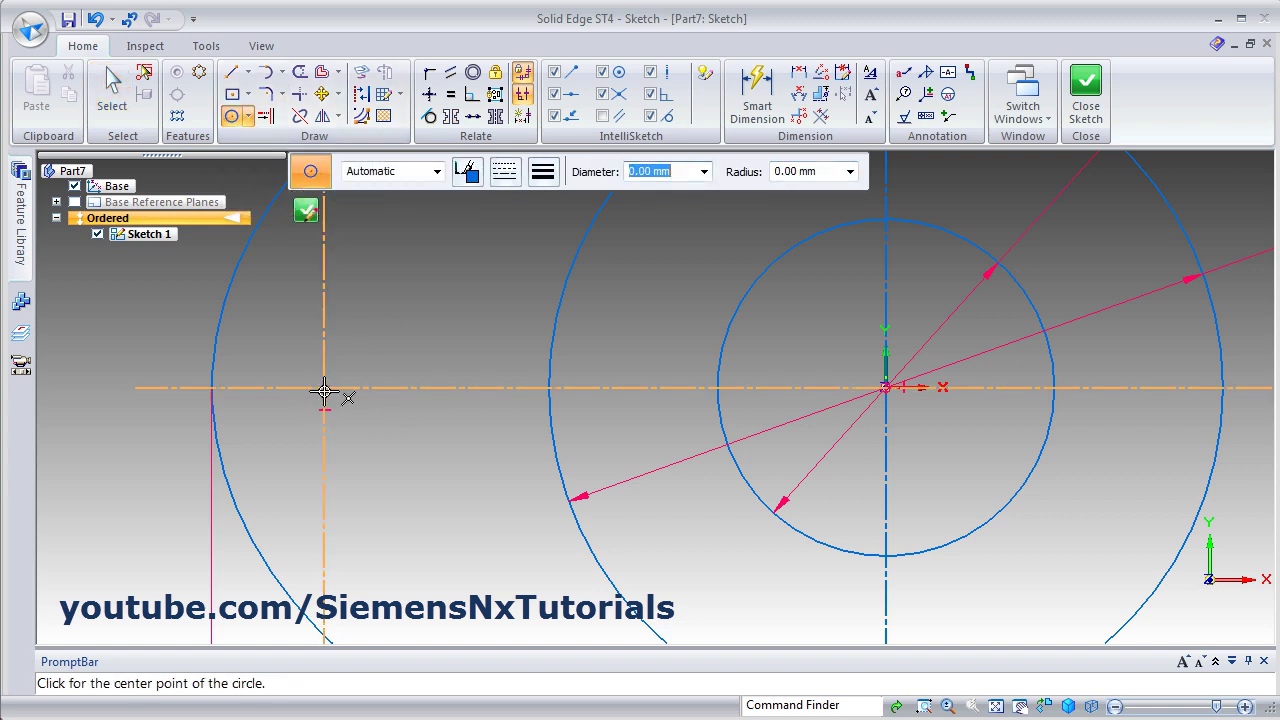
click(323, 388)
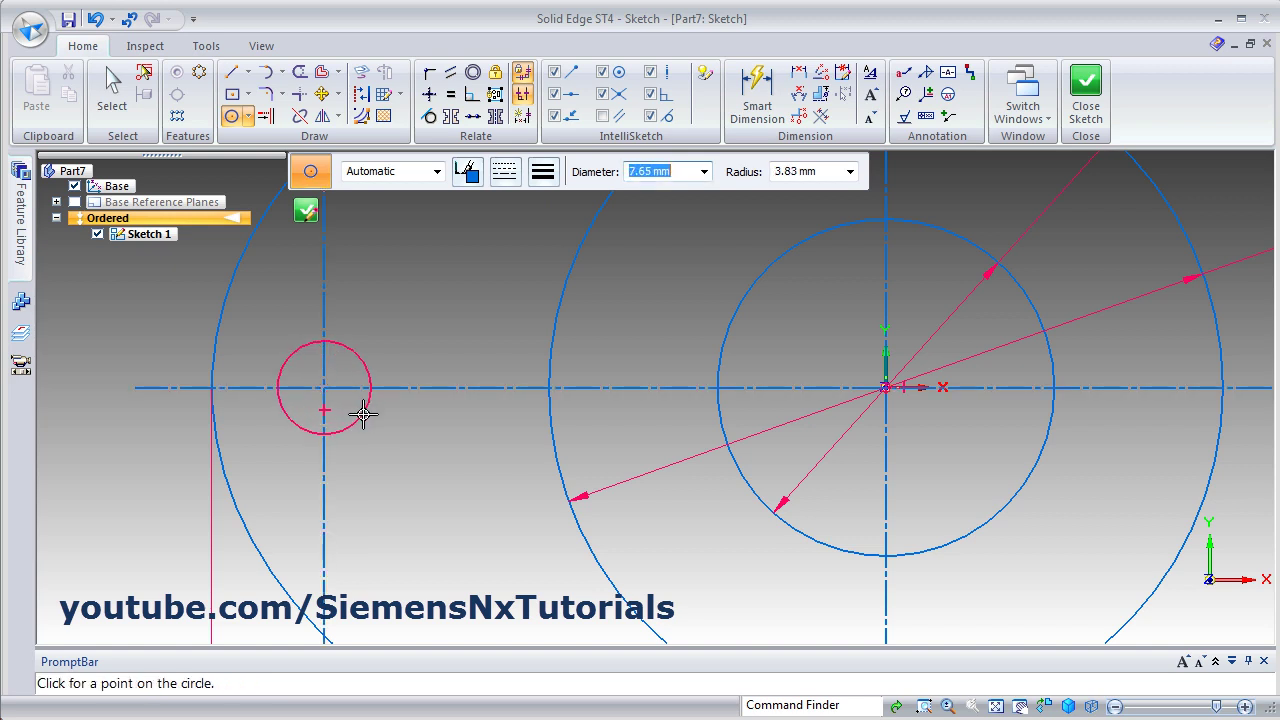
click(392, 428)
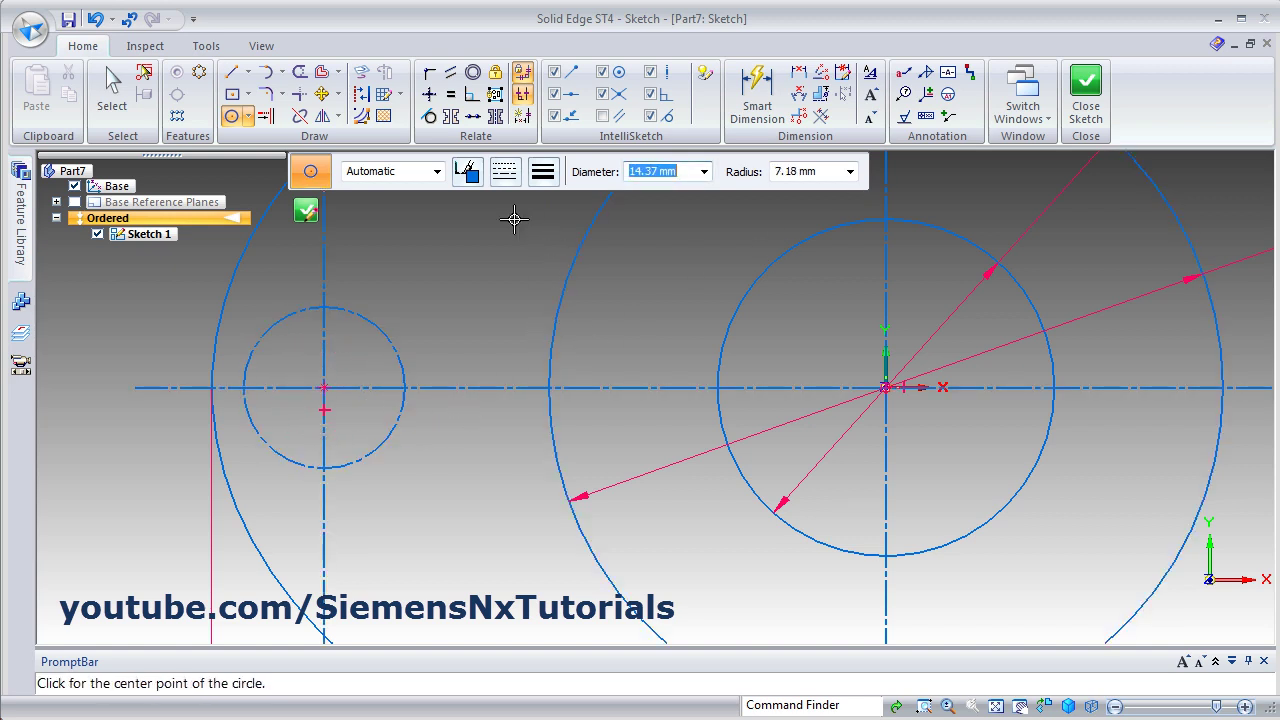
Change the small left circle's line type from dash-dot to solid
click(504, 171)
click(530, 205)
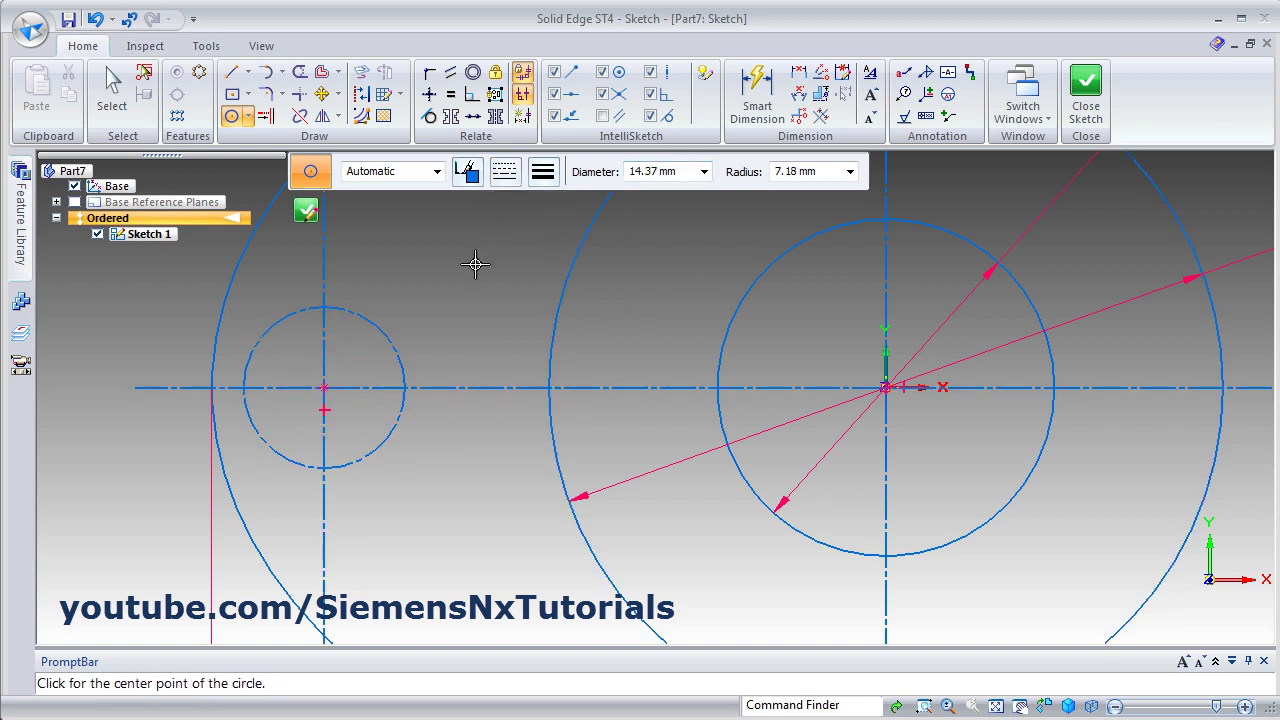
key(Escape)
click(389, 343)
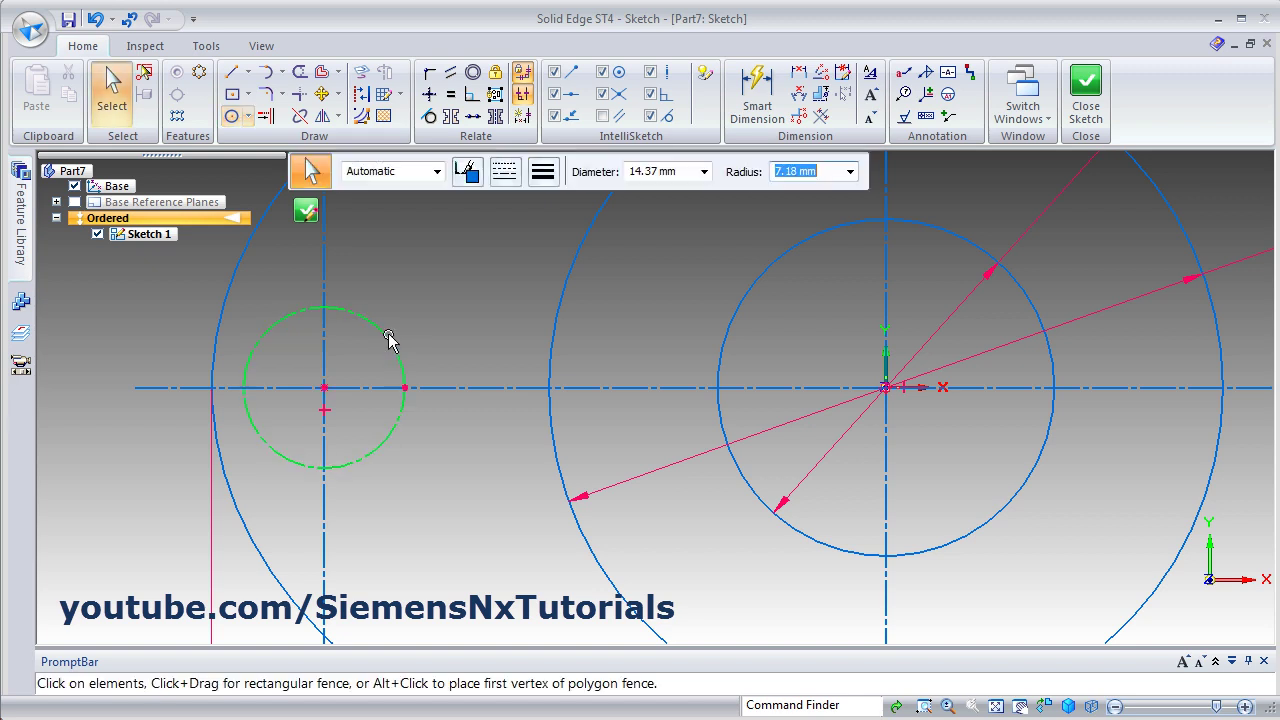
click(506, 172)
click(529, 205)
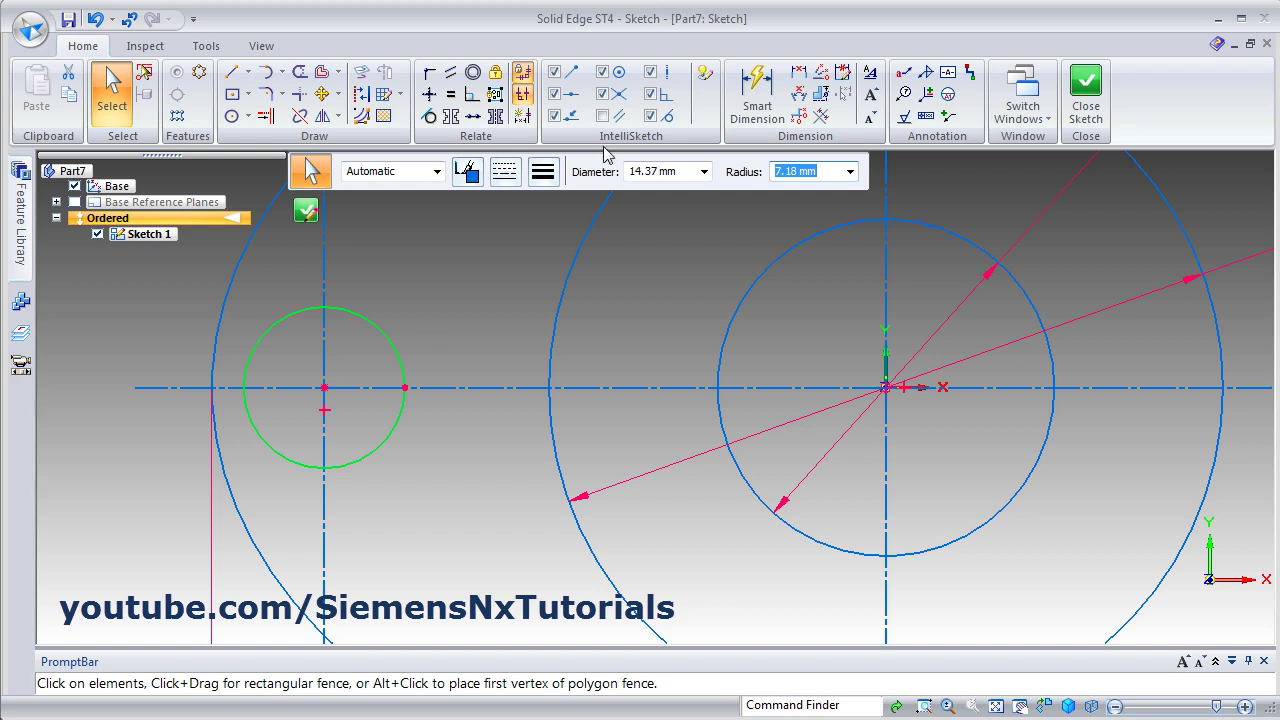
Dimension the small left circle's diameter and set it to 10 mm
click(757, 96)
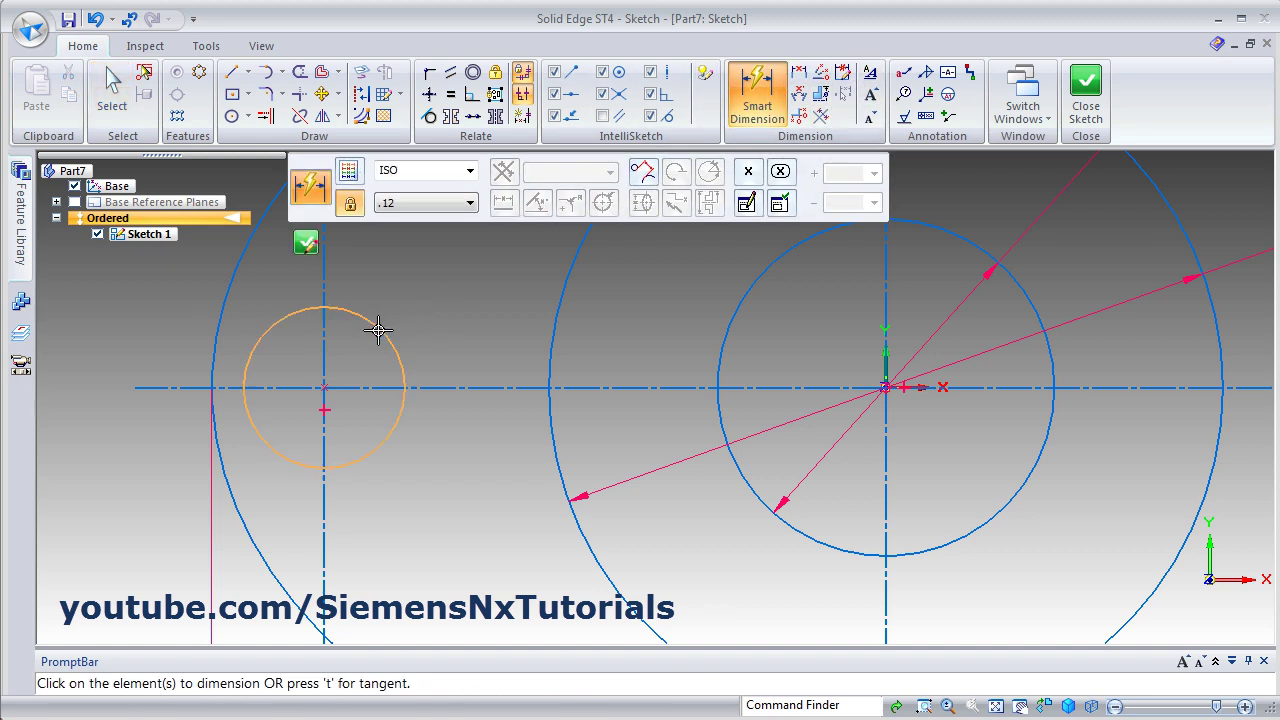
click(378, 330)
click(435, 297)
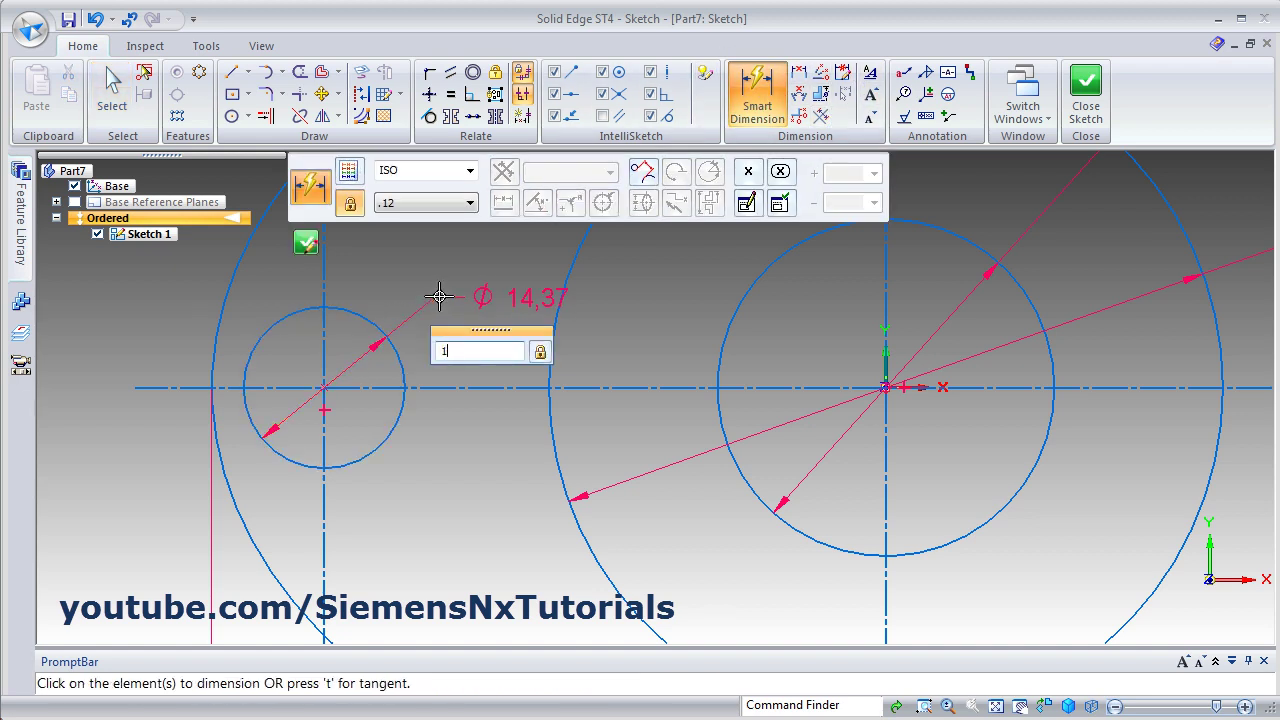
key(Return)
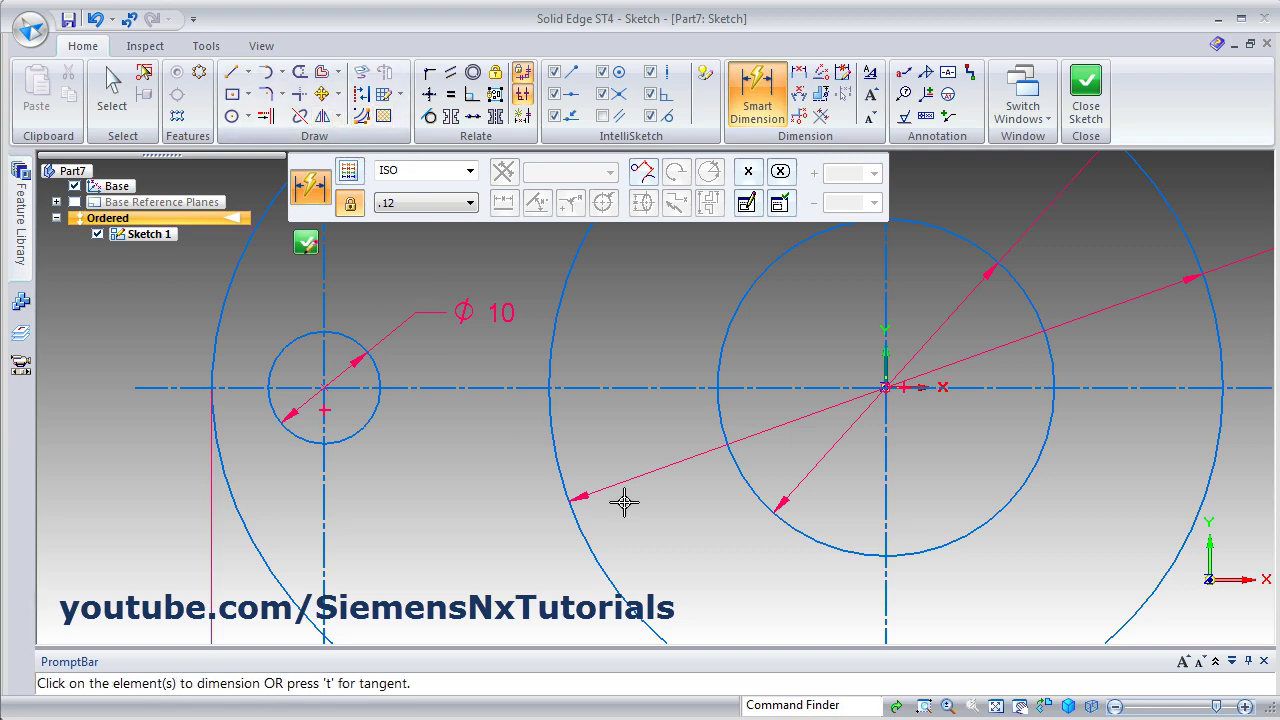
Draw a solid-line circle about 5.8 mm in diameter centred where the right vertical dash-dot line crosses the horizontal centre line
click(996, 705)
scroll(662, 284, up, 4)
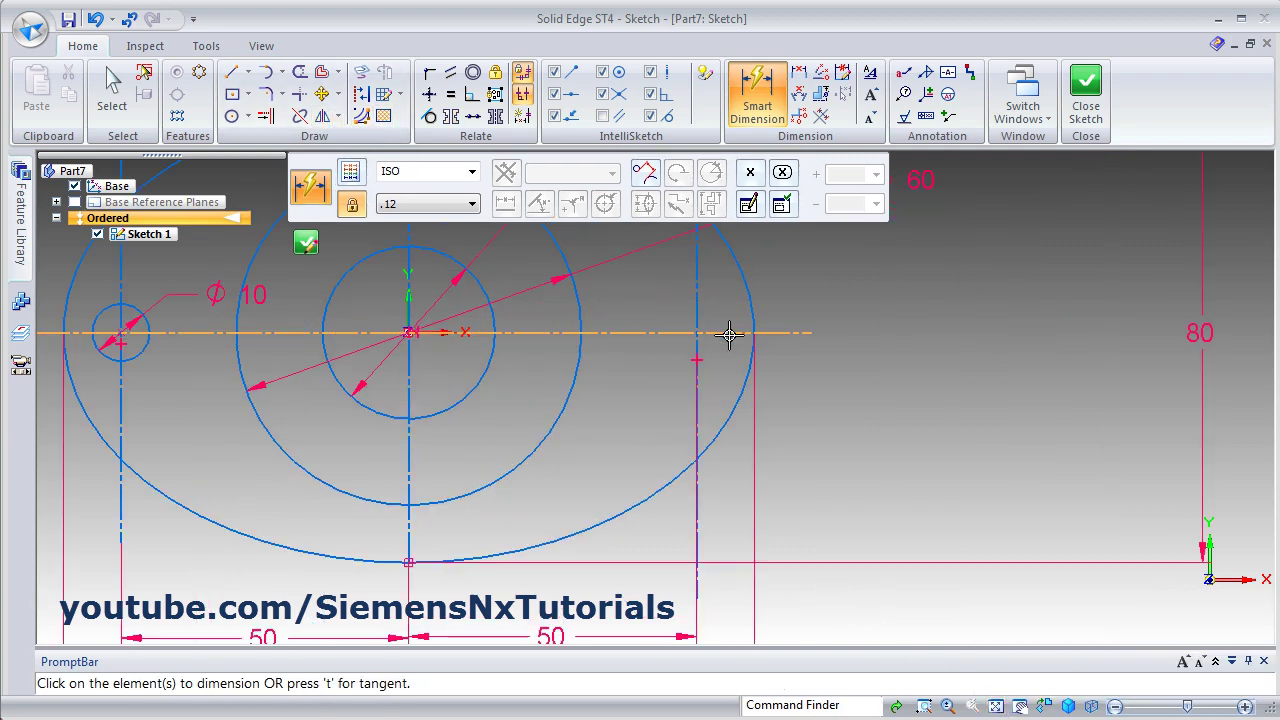
scroll(708, 336, up, 3)
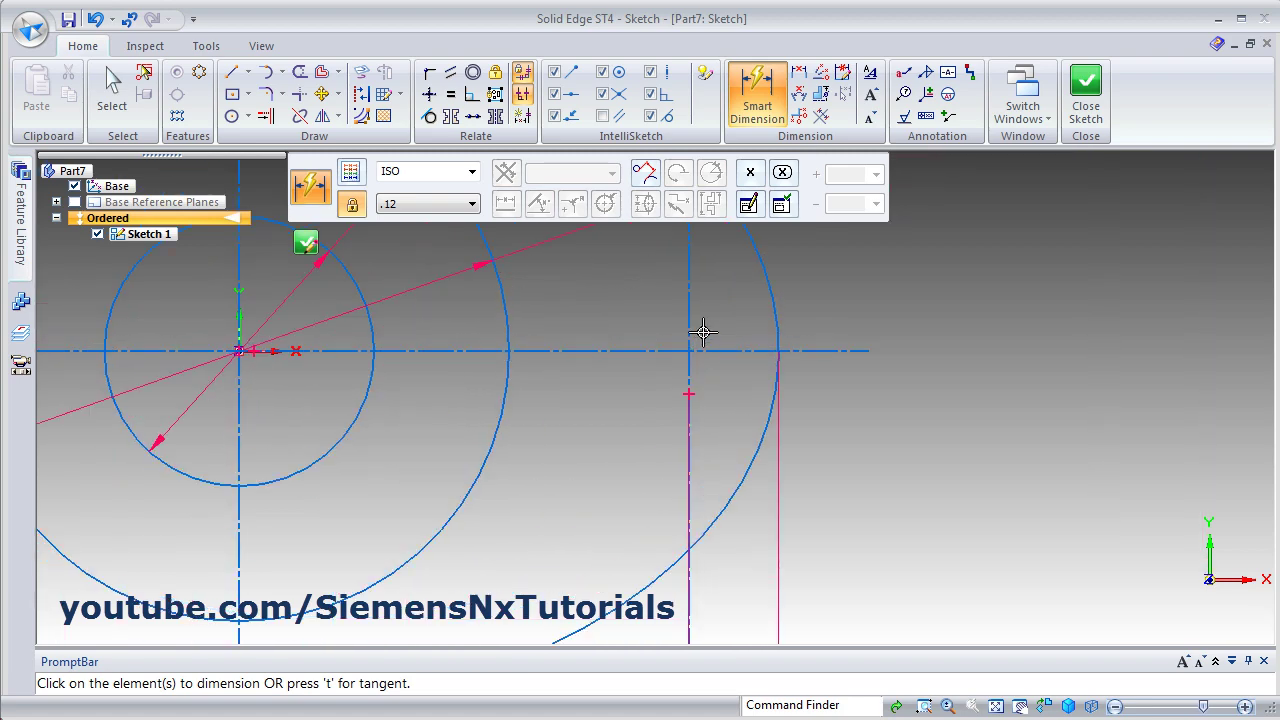
click(231, 118)
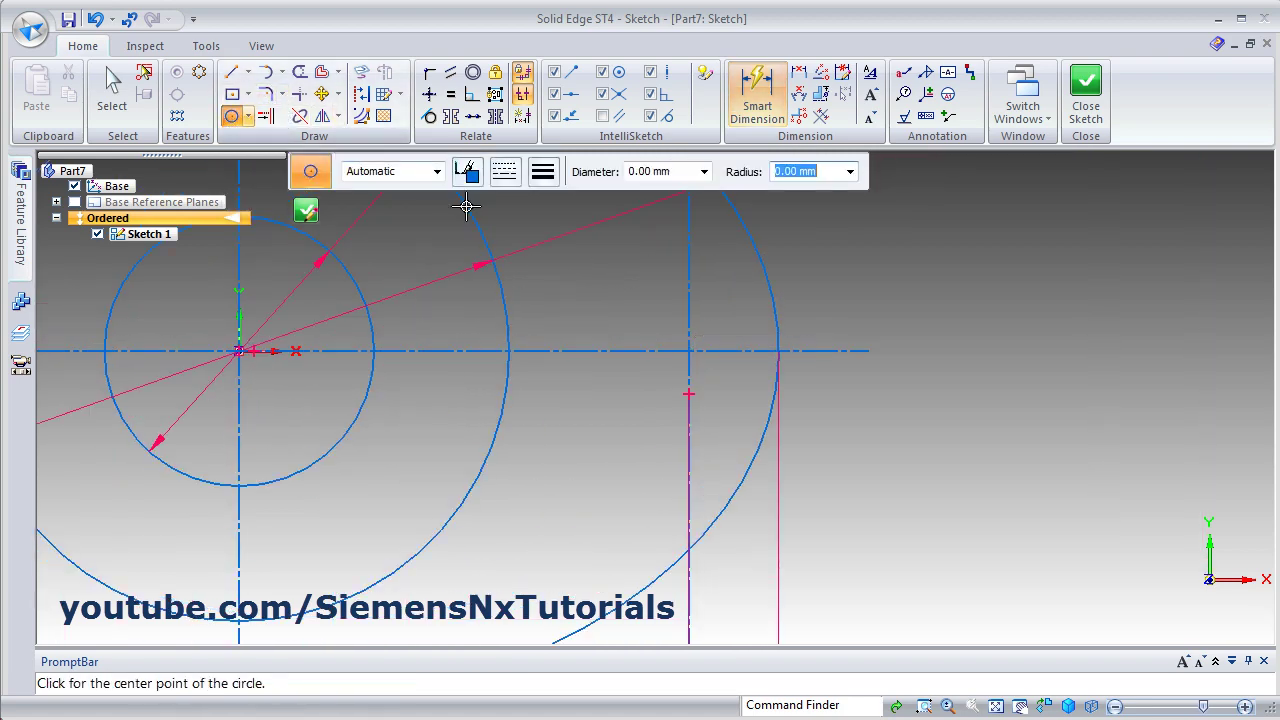
click(515, 182)
click(537, 206)
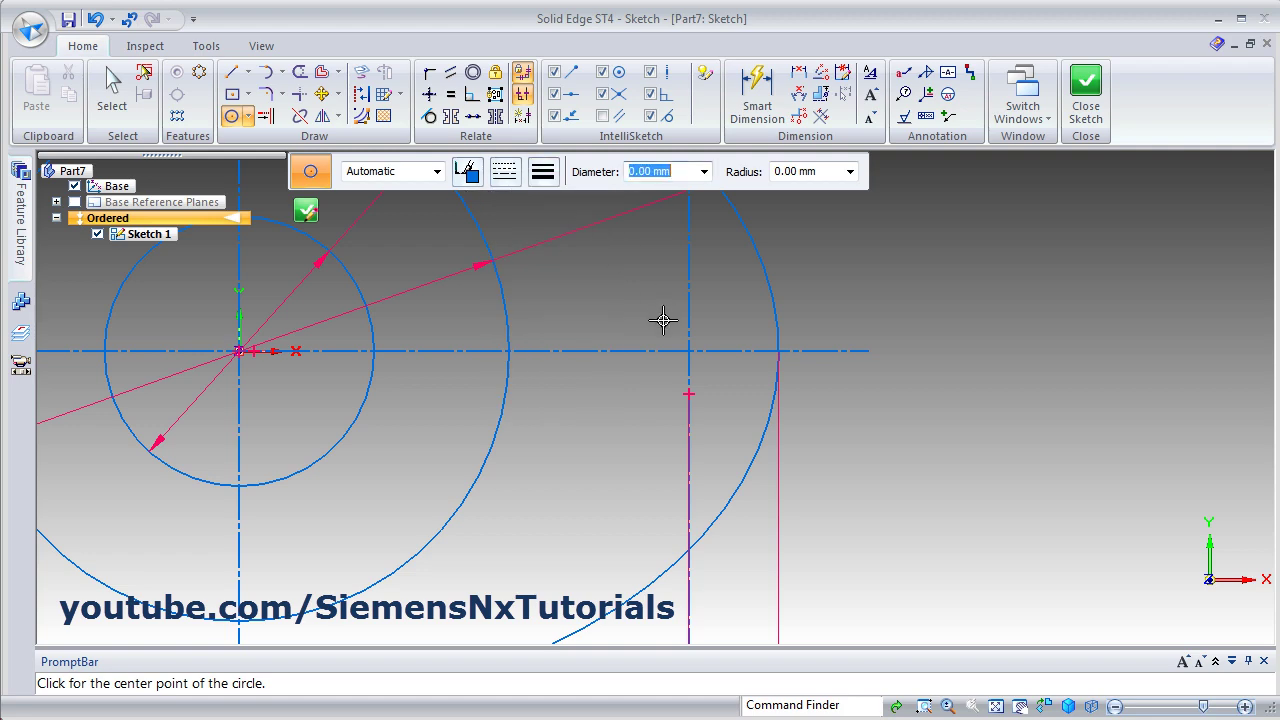
scroll(693, 351, down, 2)
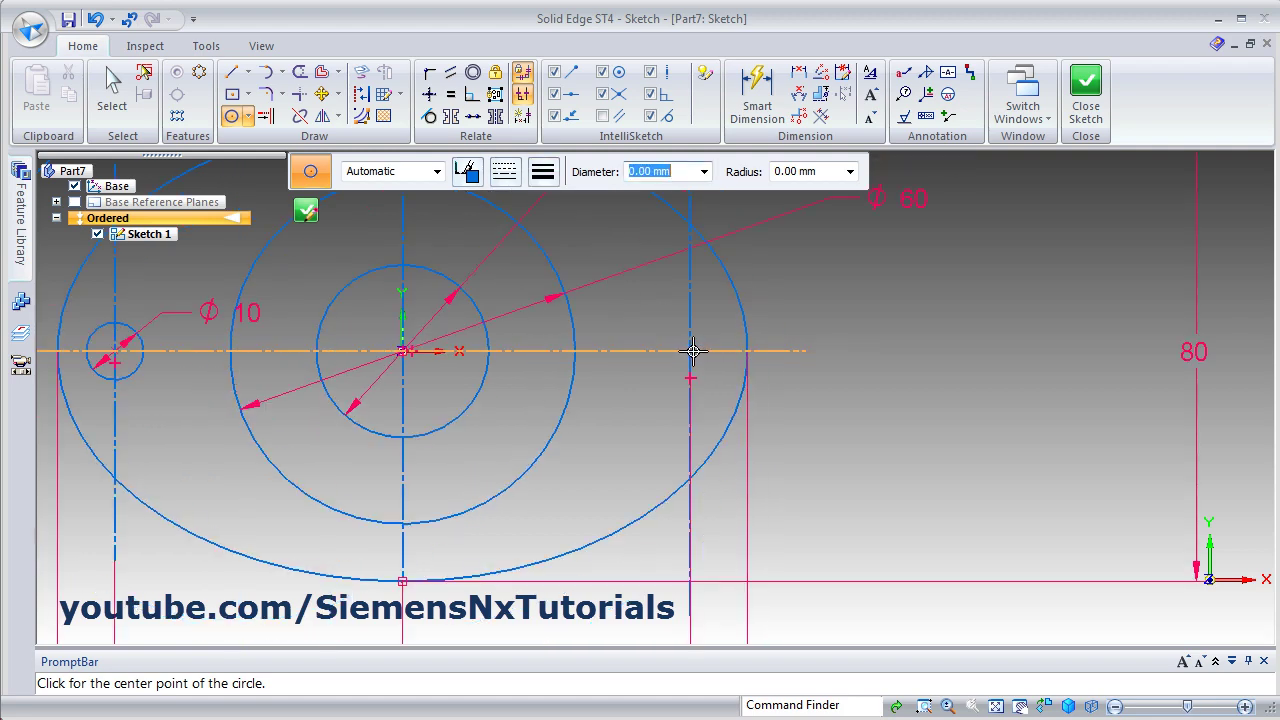
scroll(695, 350, up, 5)
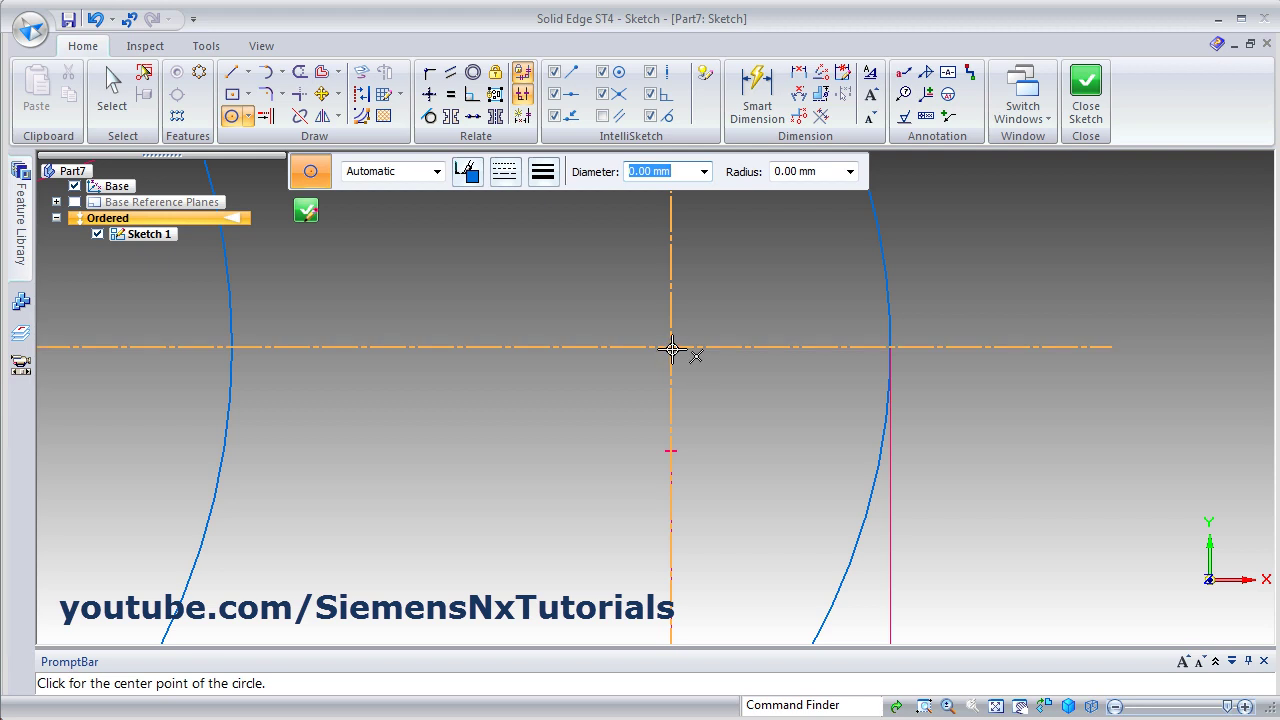
click(671, 347)
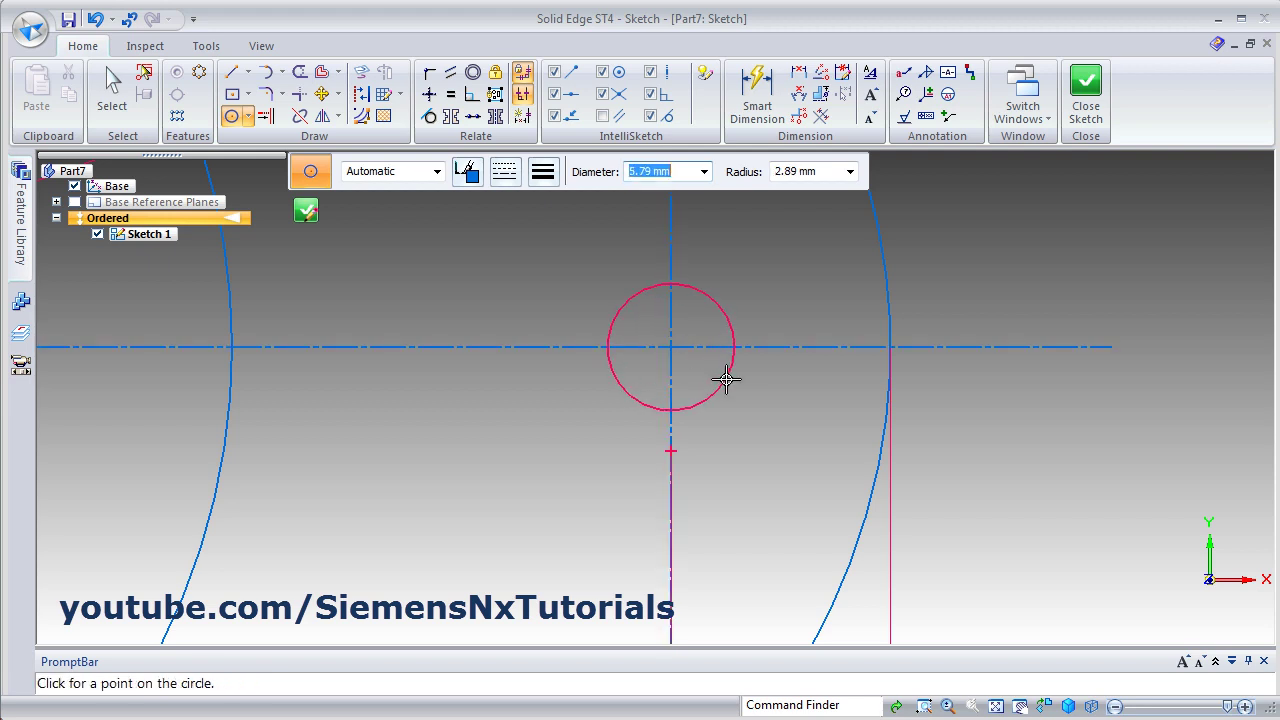
click(726, 375)
Dimension the small right circle's diameter and set it to 10 mm
click(757, 113)
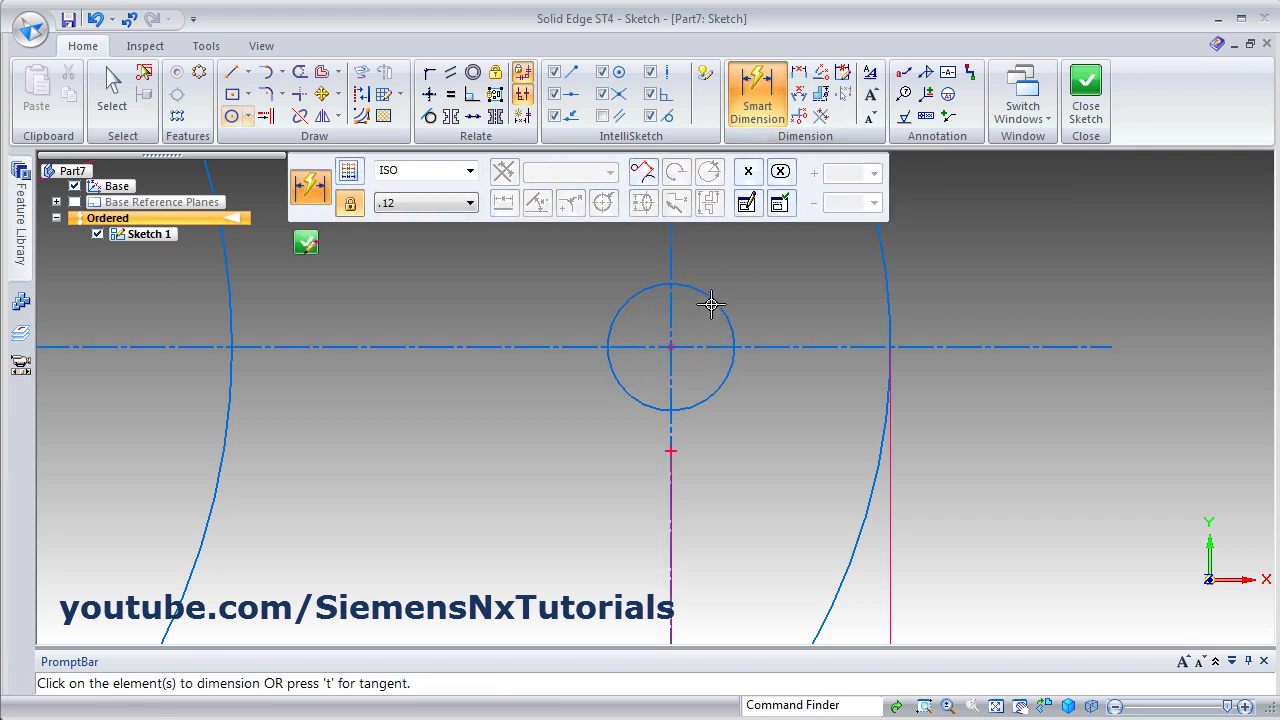
click(712, 299)
click(833, 286)
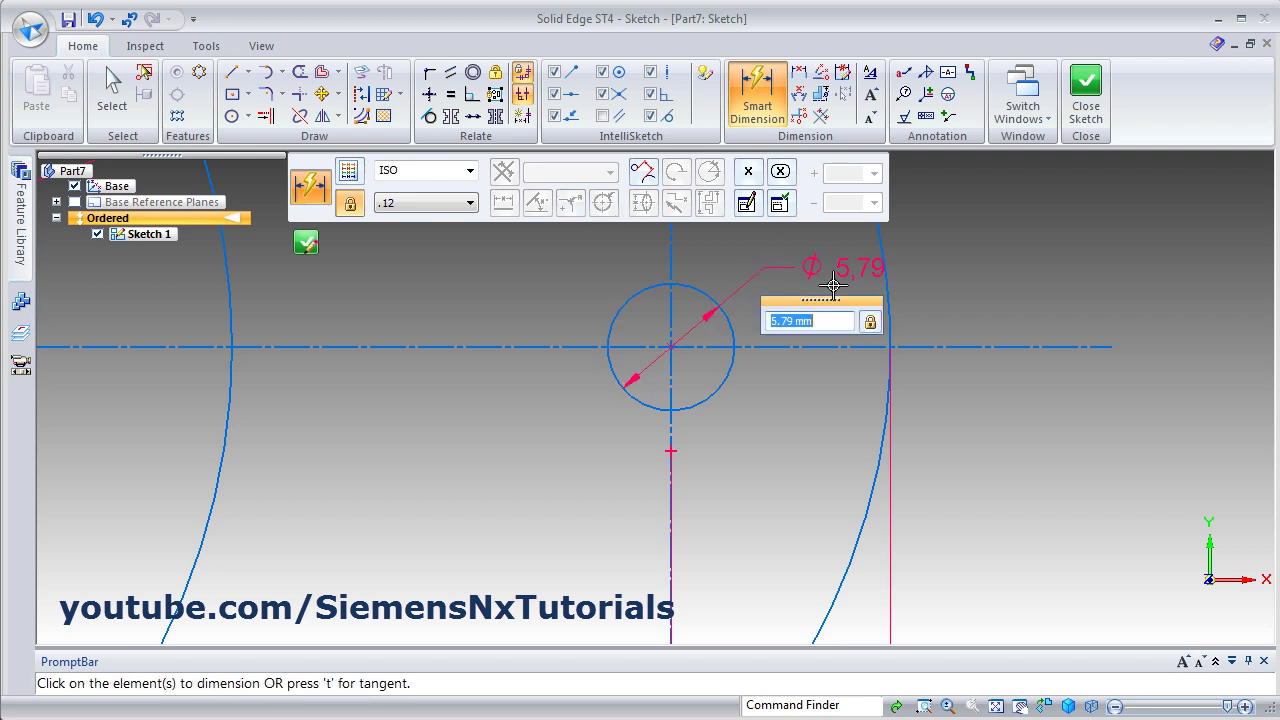
text(10)
key(Return)
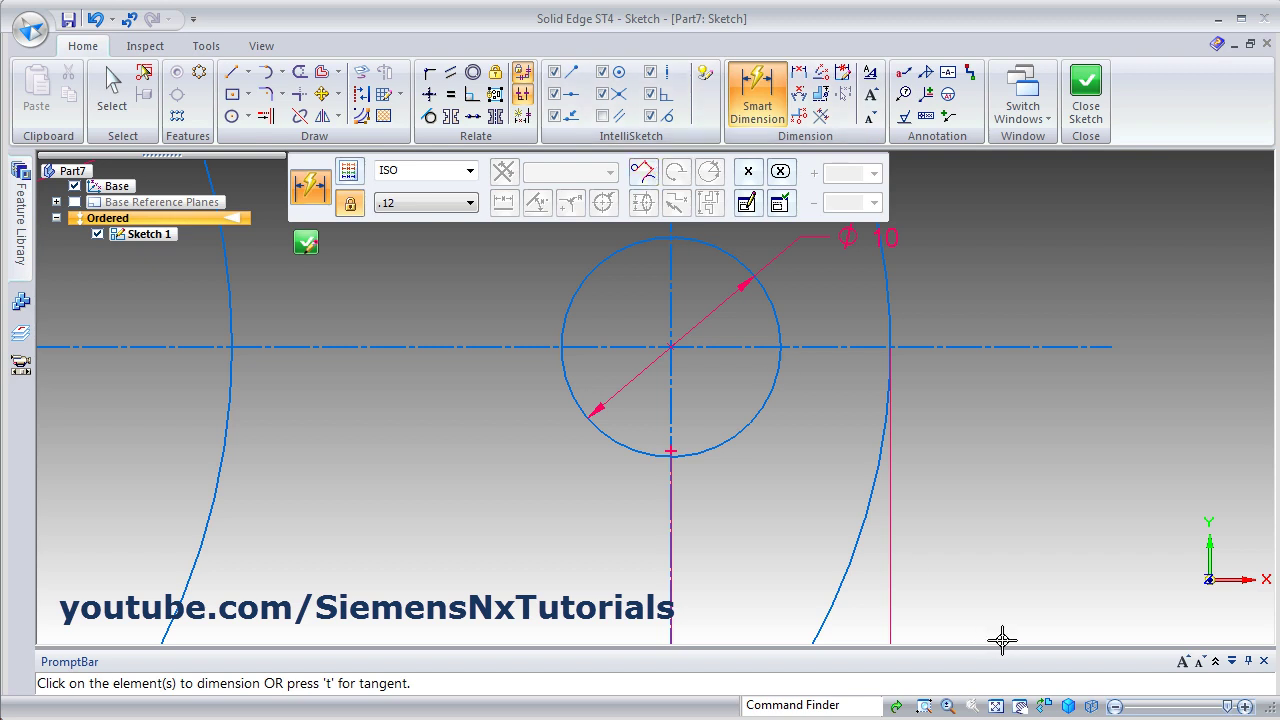
click(997, 706)
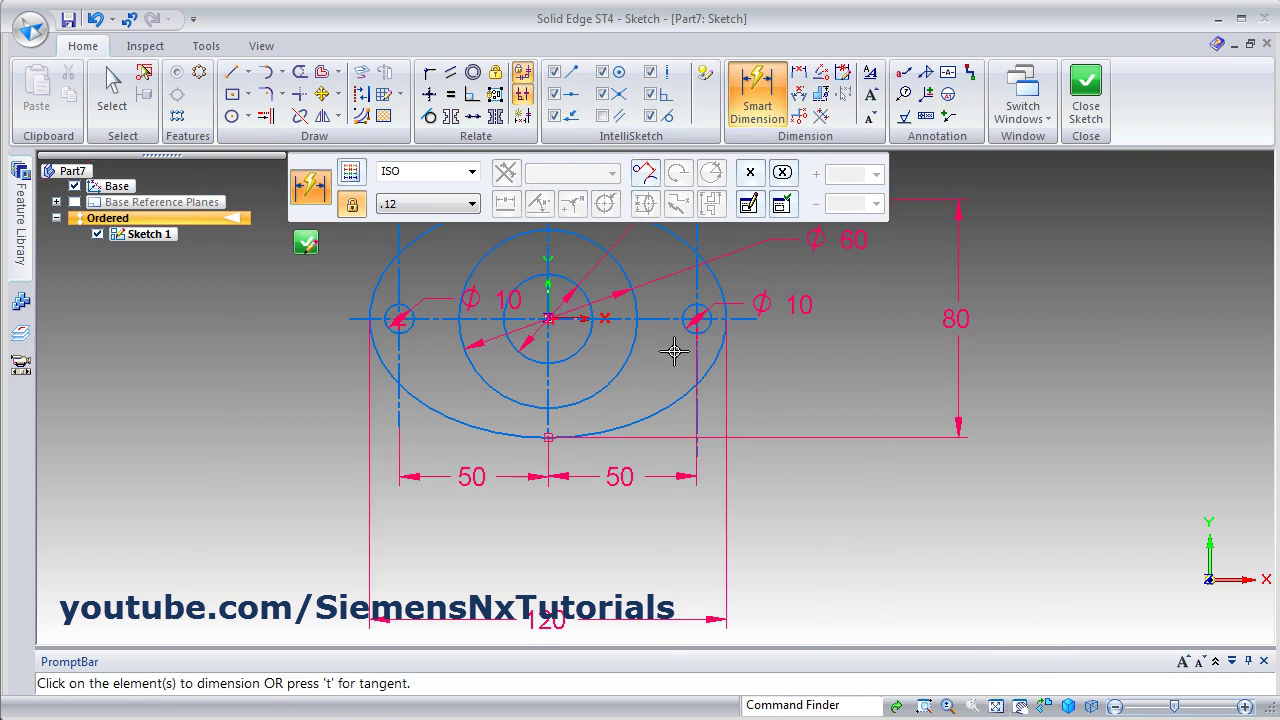
key(Escape)
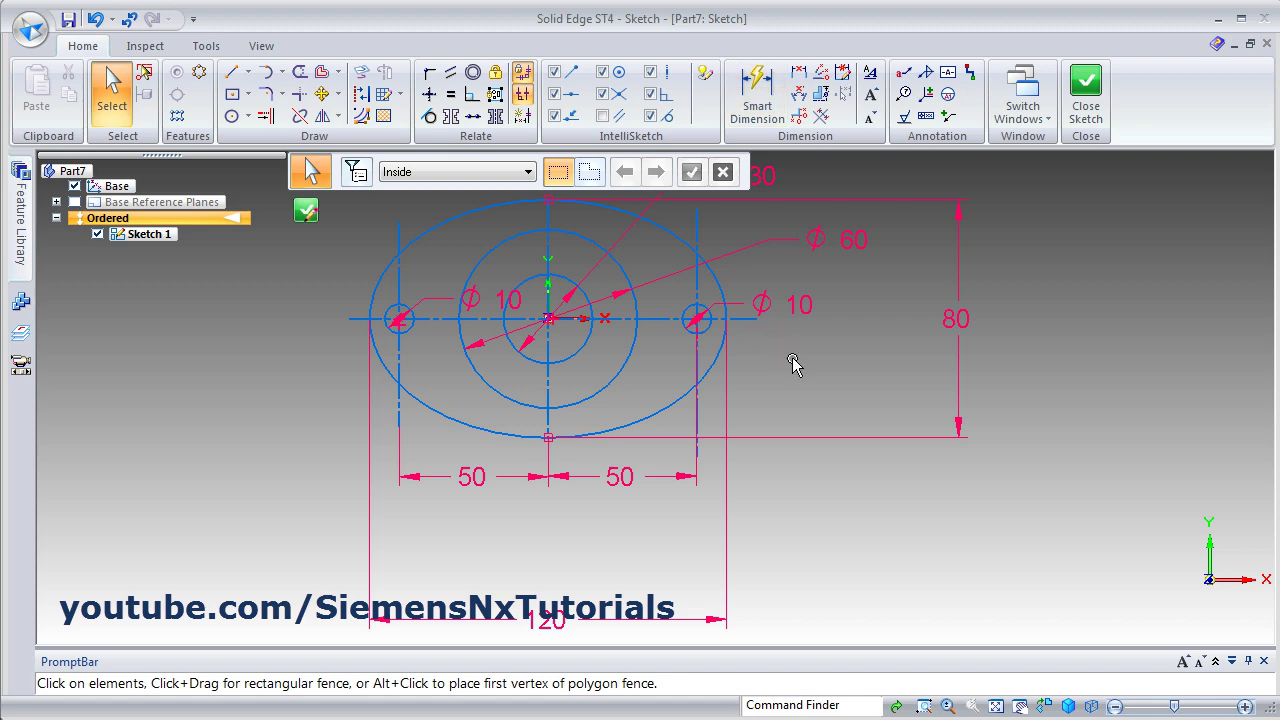
scroll(792, 362, up, 1)
scroll(763, 360, down, 1)
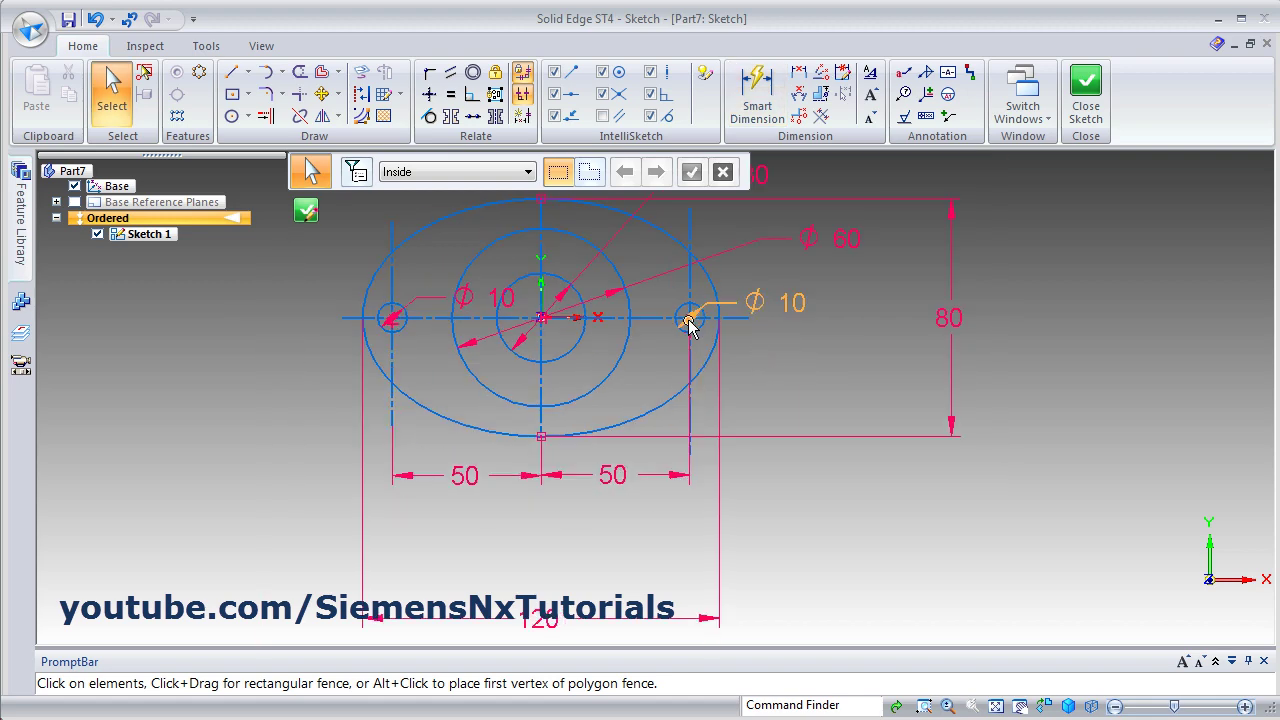
scroll(633, 238, down, 1)
scroll(632, 238, up, 1)
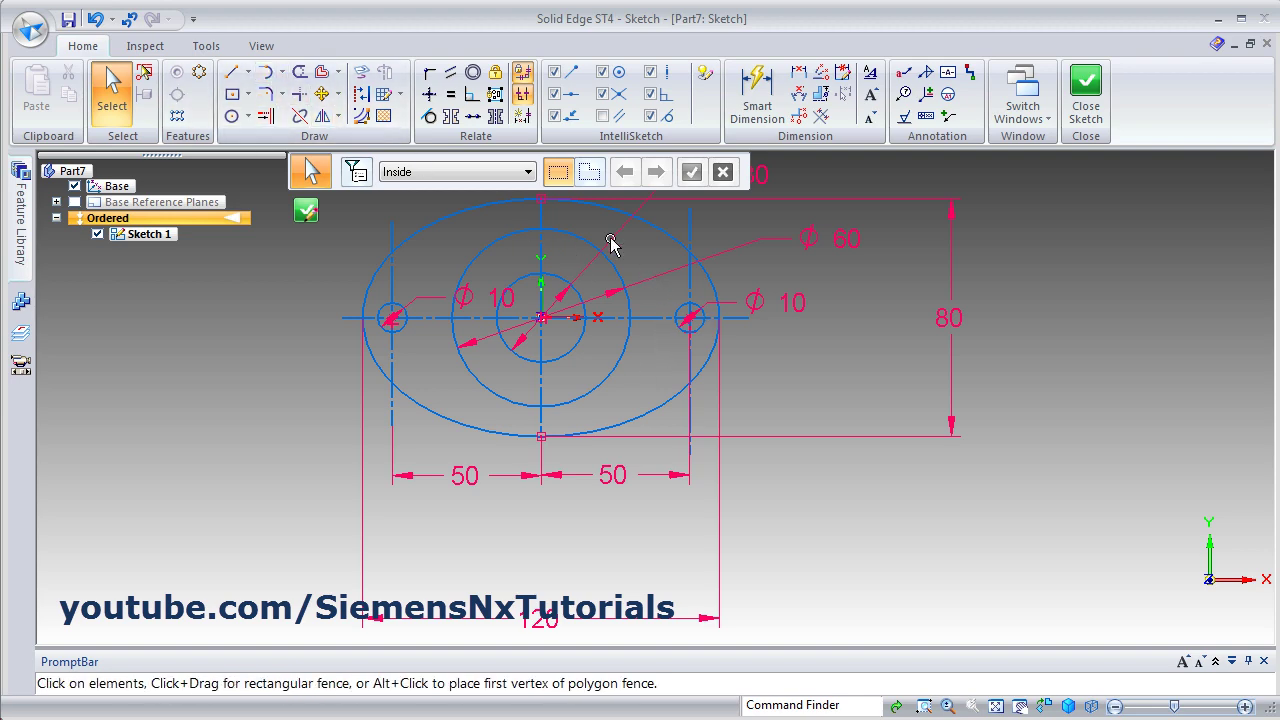
scroll(612, 245, down, 1)
scroll(600, 210, up, 2)
scroll(594, 208, up, 1)
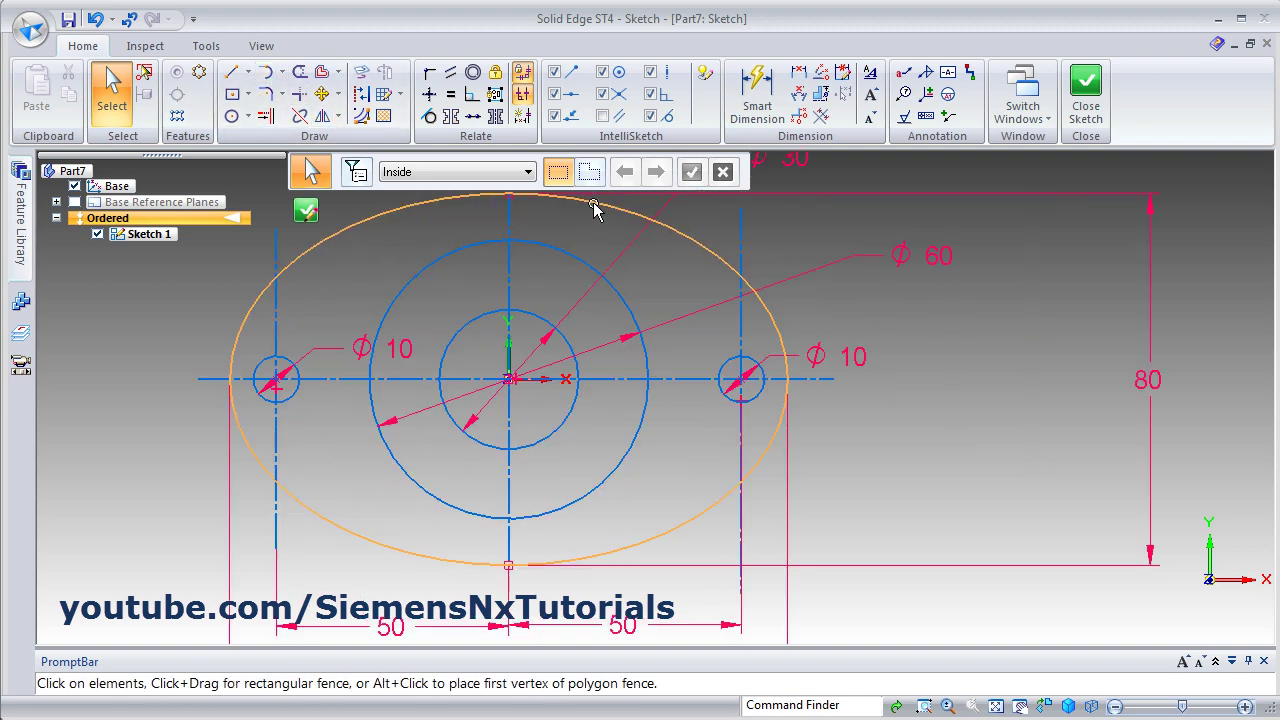